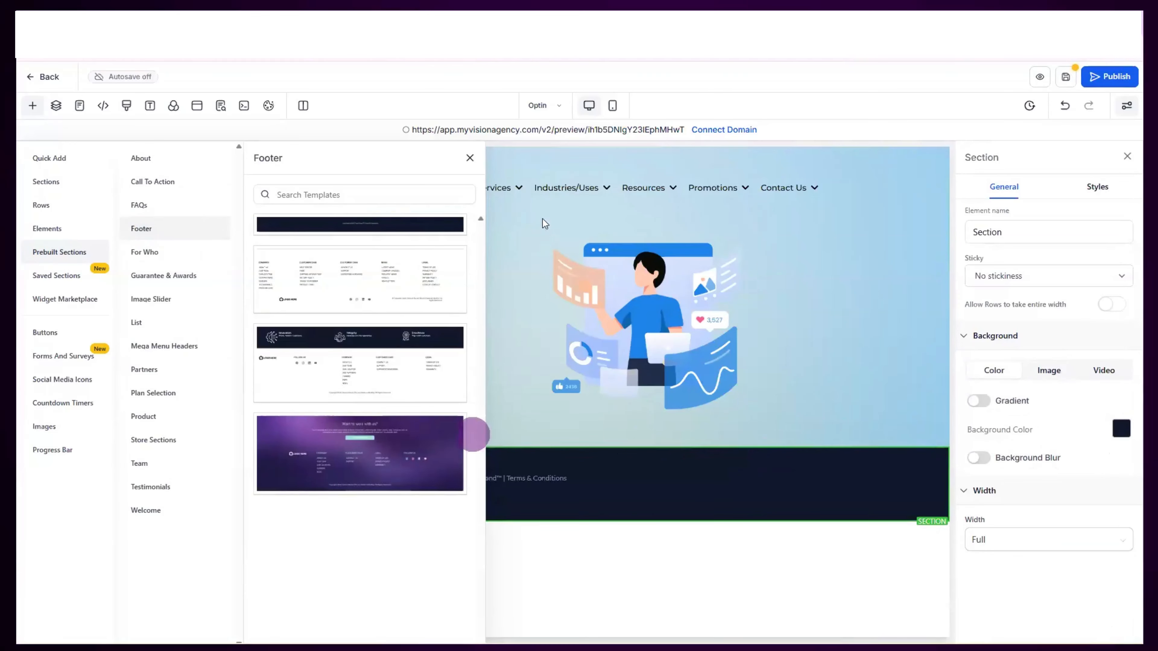
Save the dark copyright section as a universal section named "footer"
left_click(469, 158)
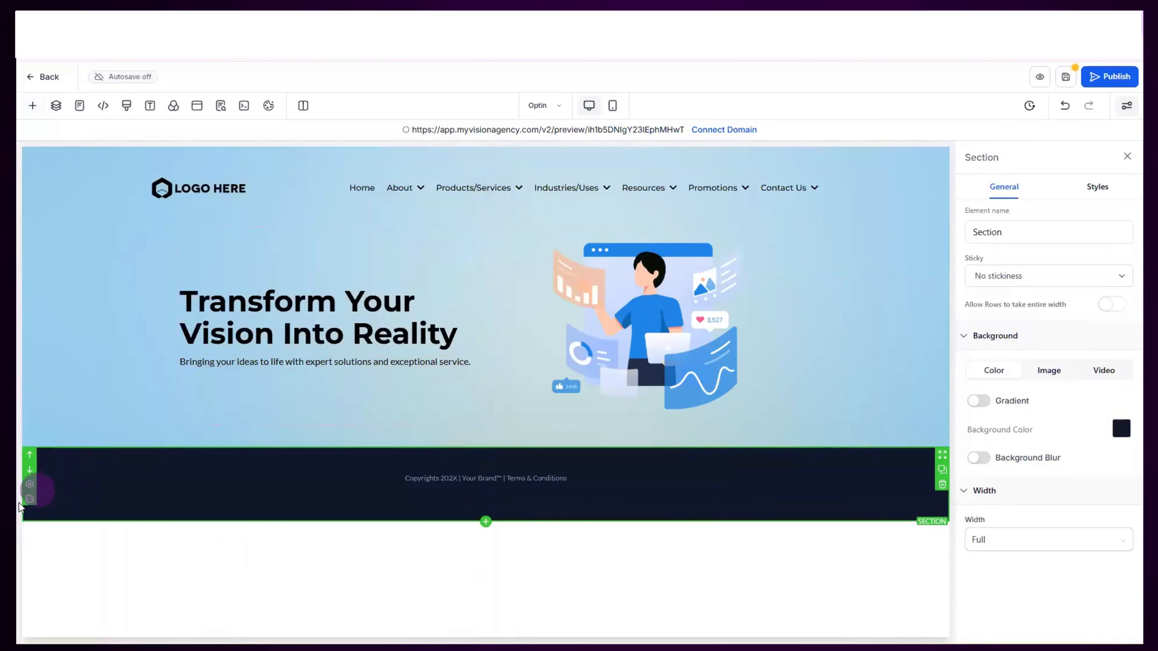
left_click(30, 502)
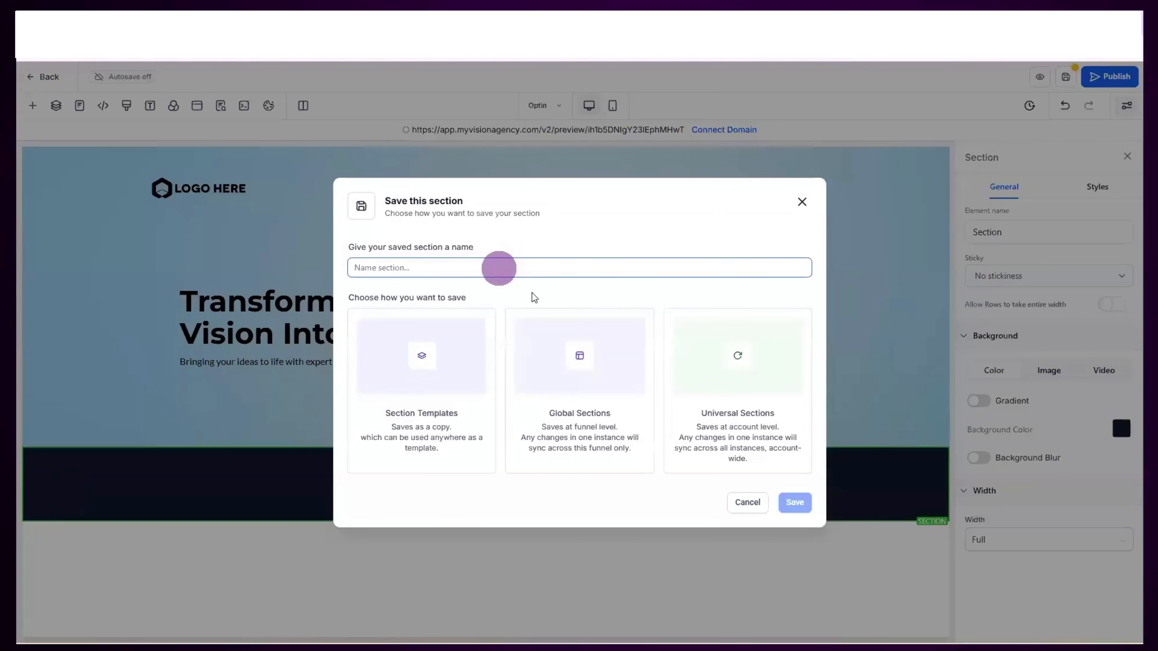
left_click(750, 395)
left_click(541, 265)
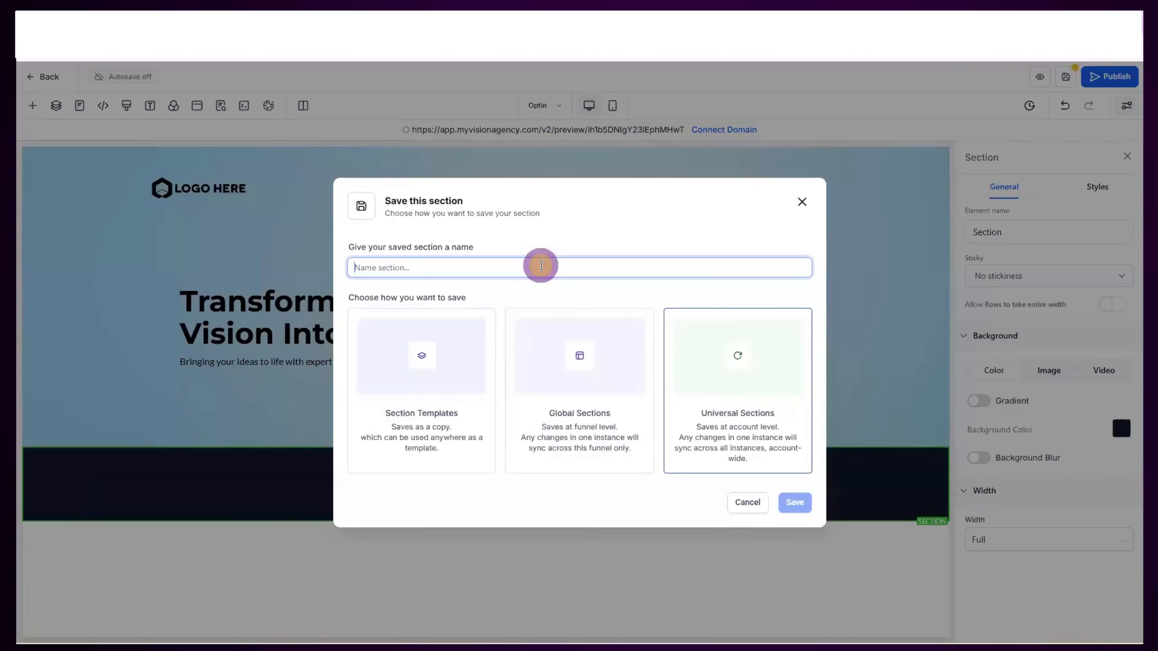
type("Footer")
left_click(788, 502)
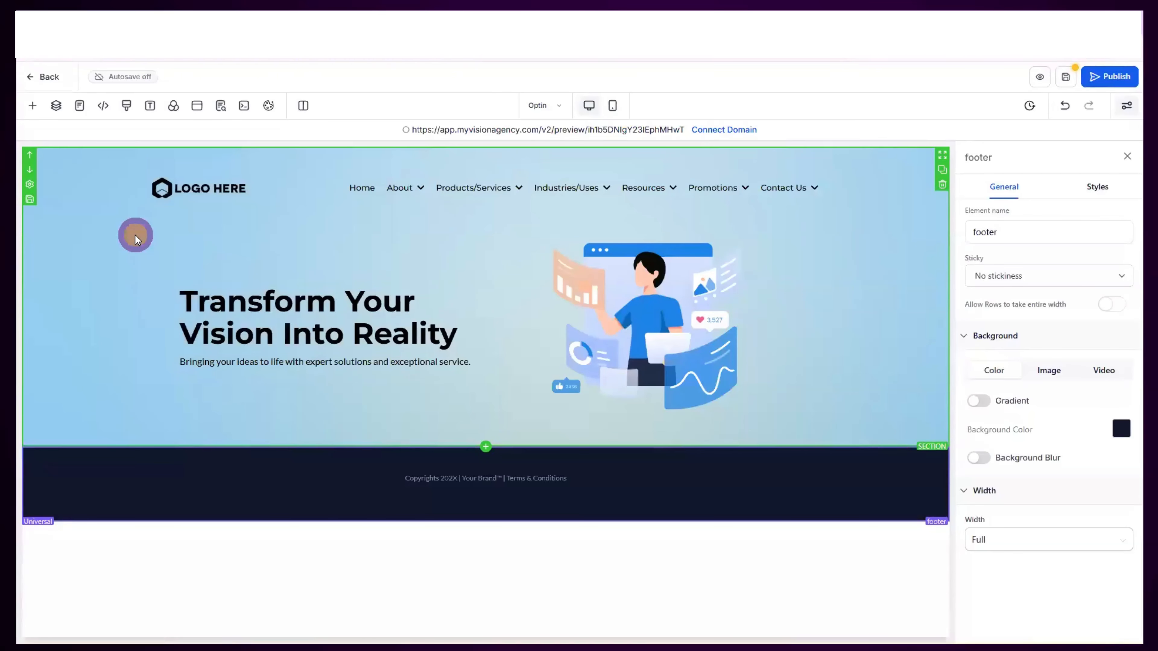
Save the blue hero section with the navigation menu as a universal section named "header"
left_click(135, 236)
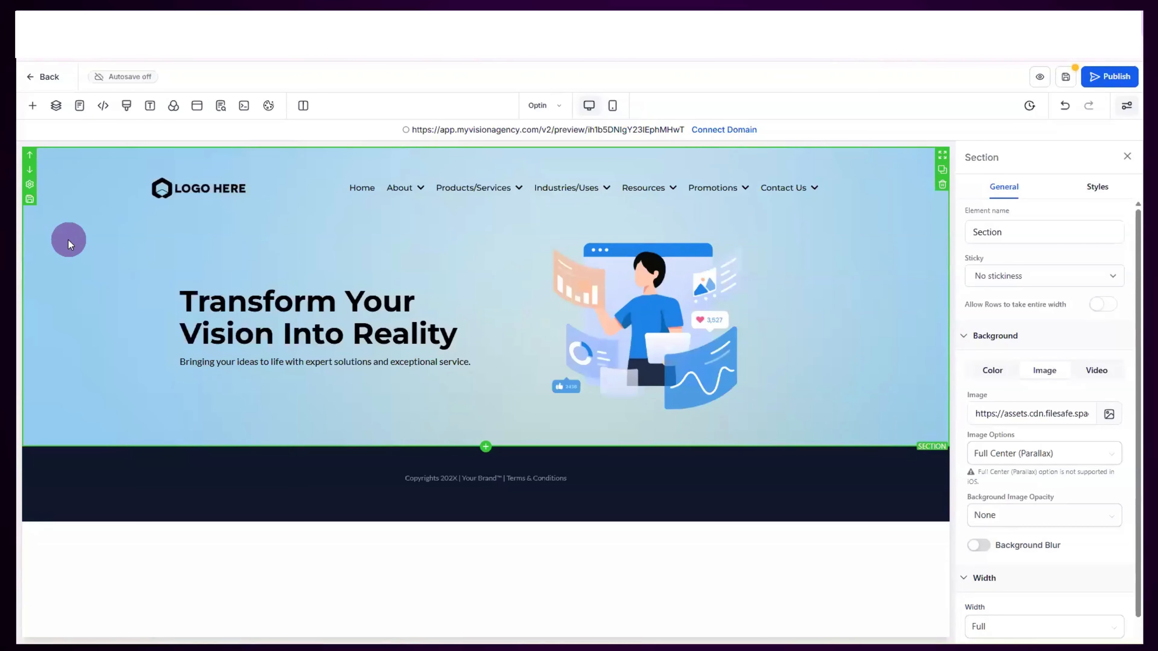
left_click(30, 201)
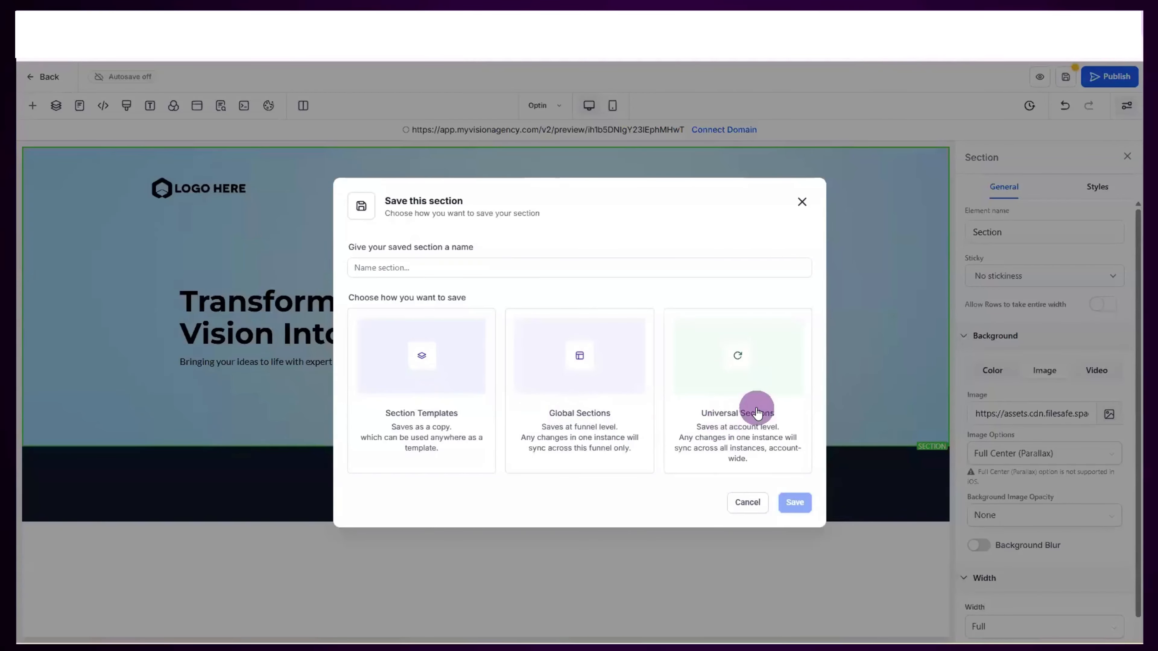
left_click(426, 269)
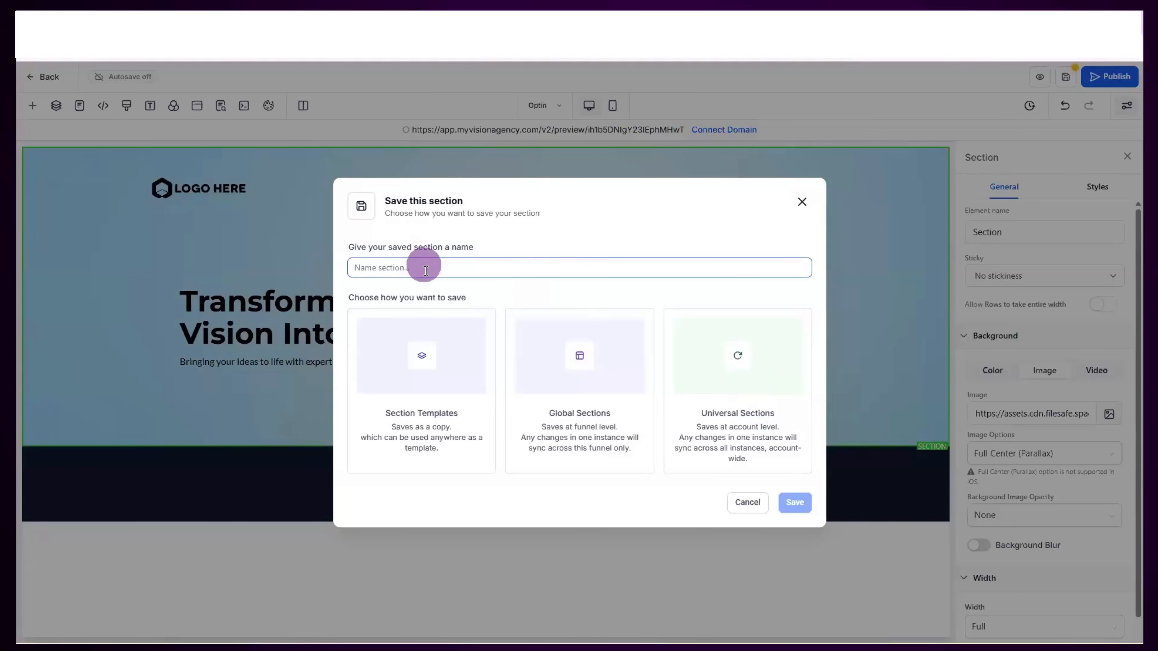
left_click(426, 270)
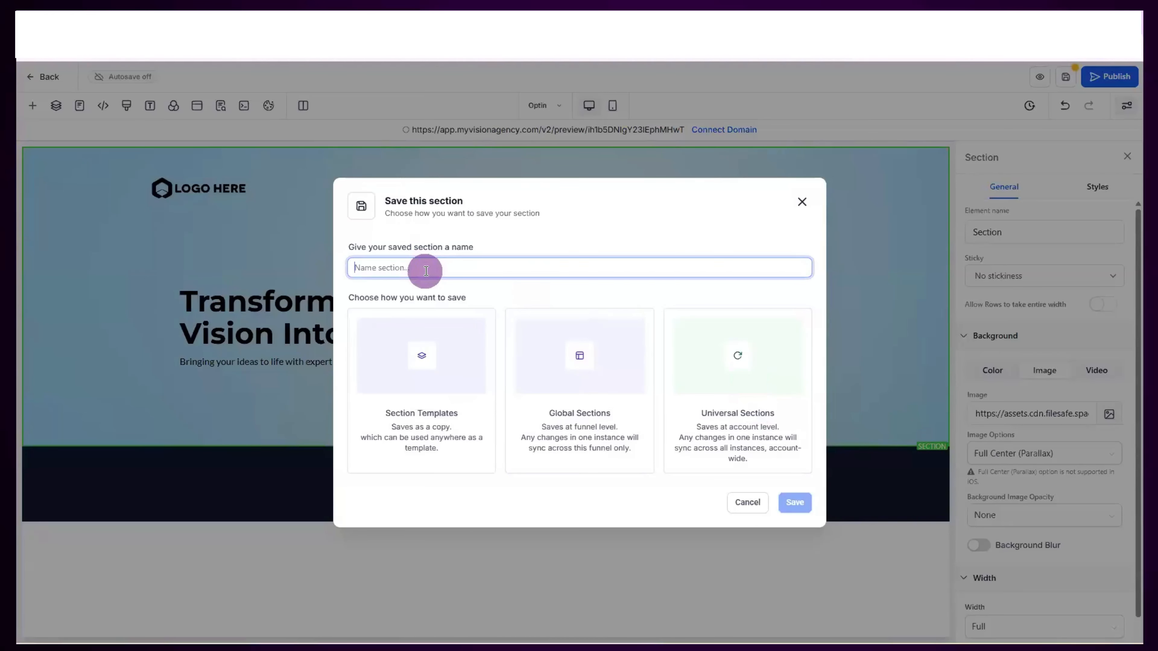
left_click(716, 381)
left_click(795, 503)
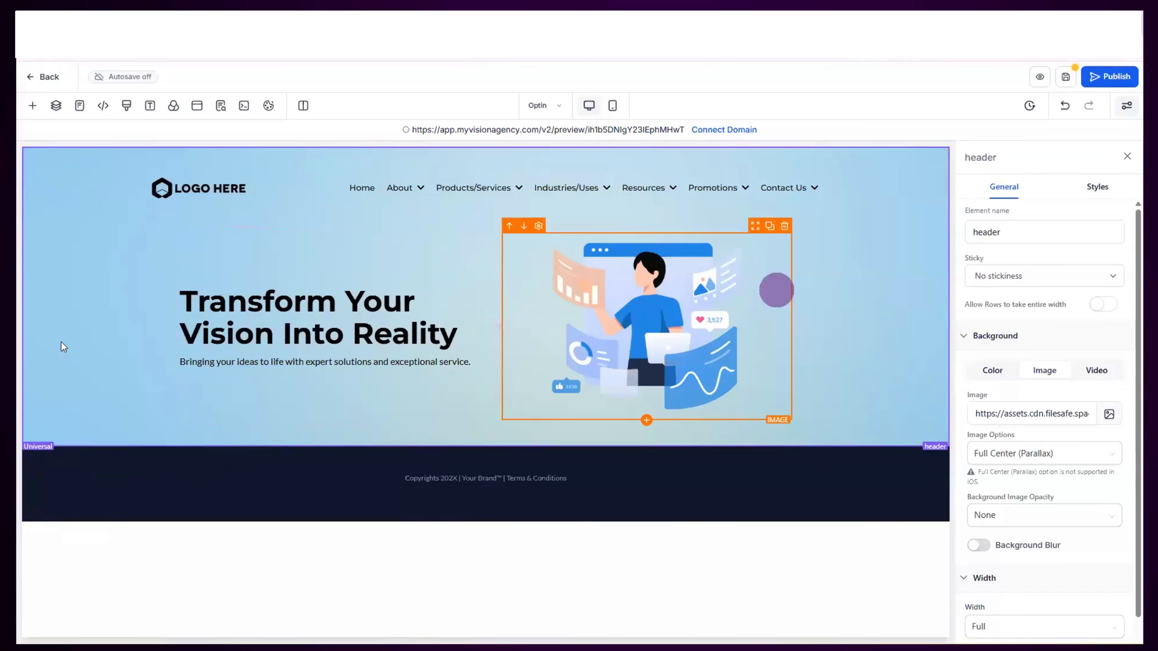
Add a blank full-width section between the header and footer, and save the page with the universal section changes synced
left_click(37, 109)
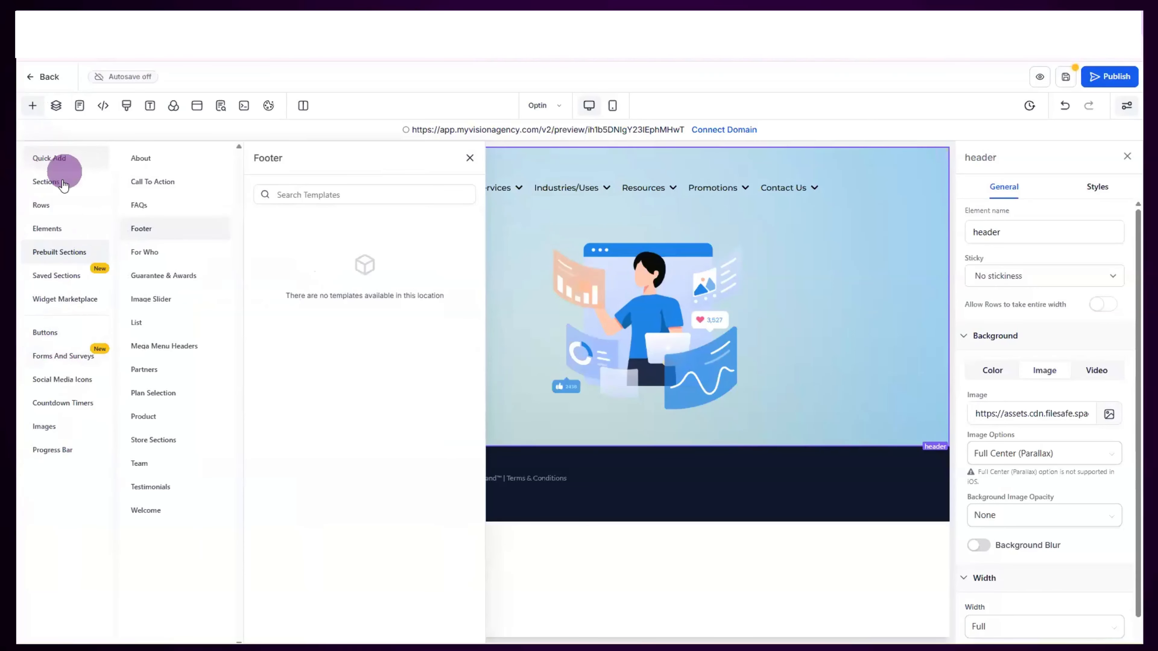
left_click(45, 182)
left_click_drag(201, 213, 610, 445)
left_click(1065, 76)
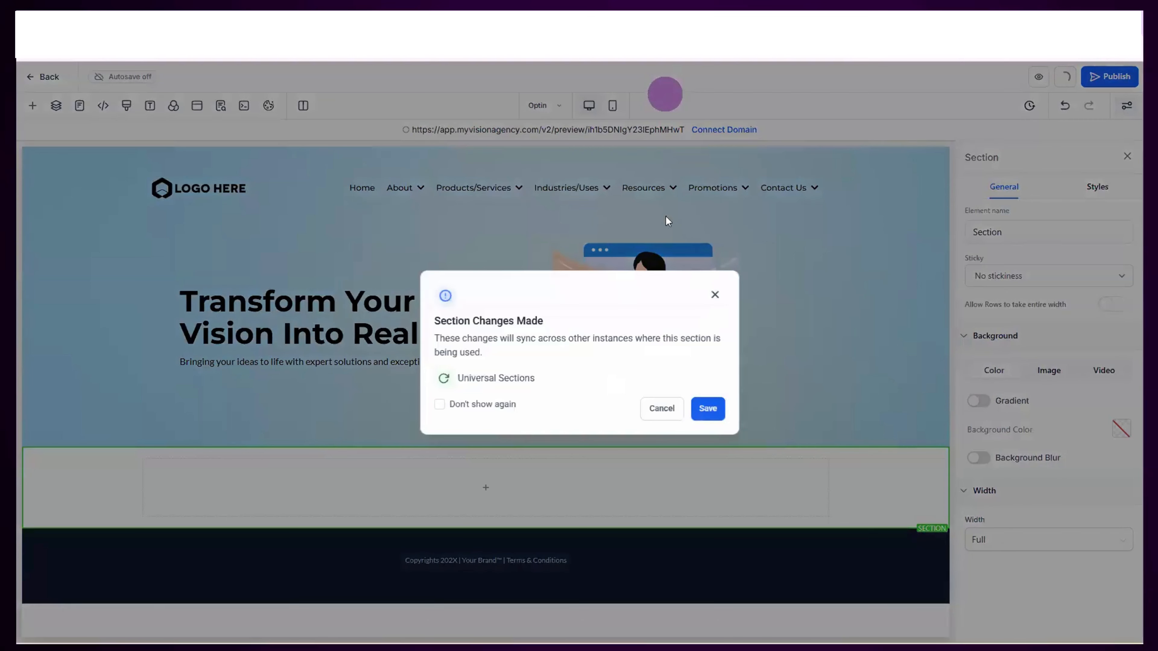
left_click(715, 416)
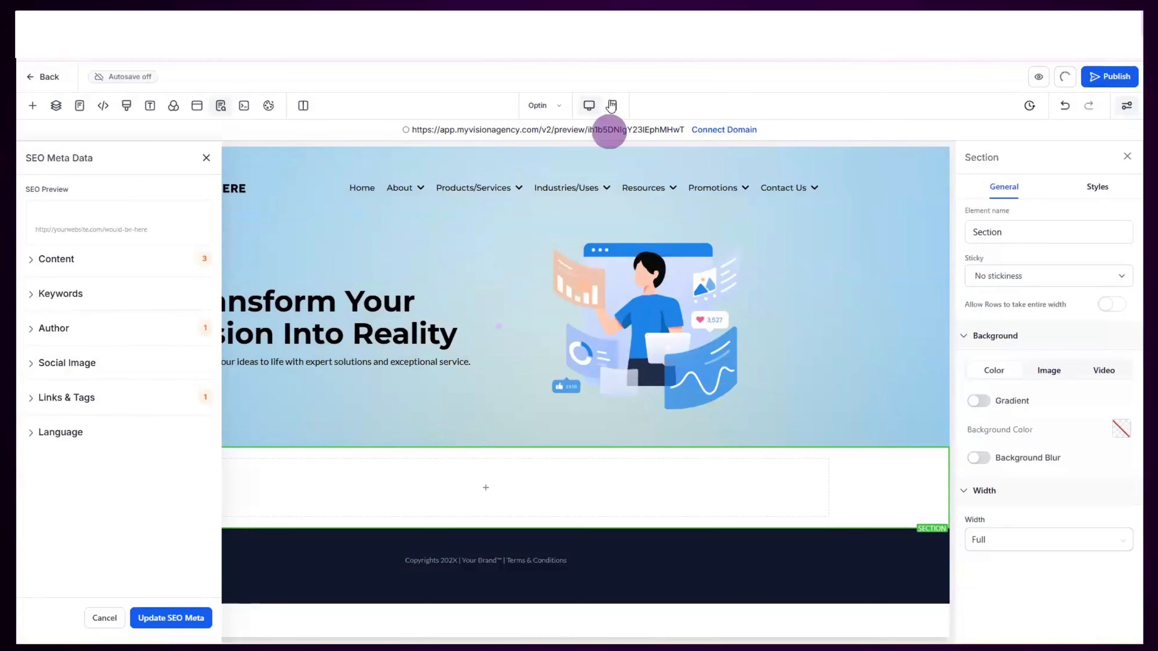
Check the page's mobile layout from header to footer, and return to the desktop view without the SEO settings
left_click(612, 106)
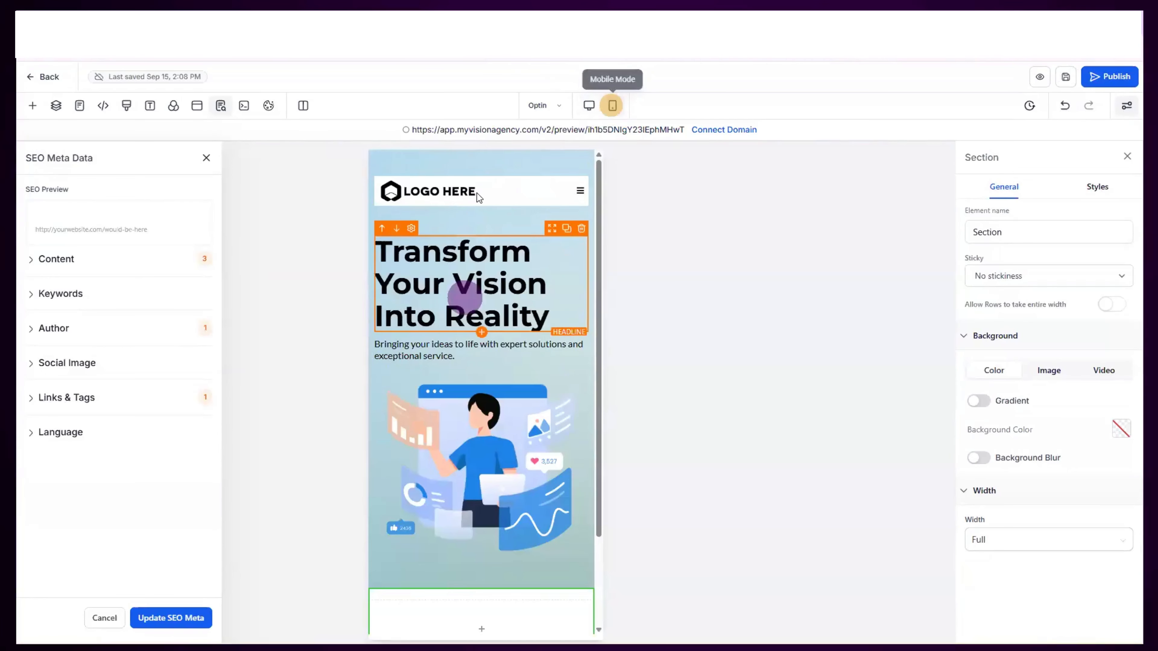
scroll(495, 204, "down", 3)
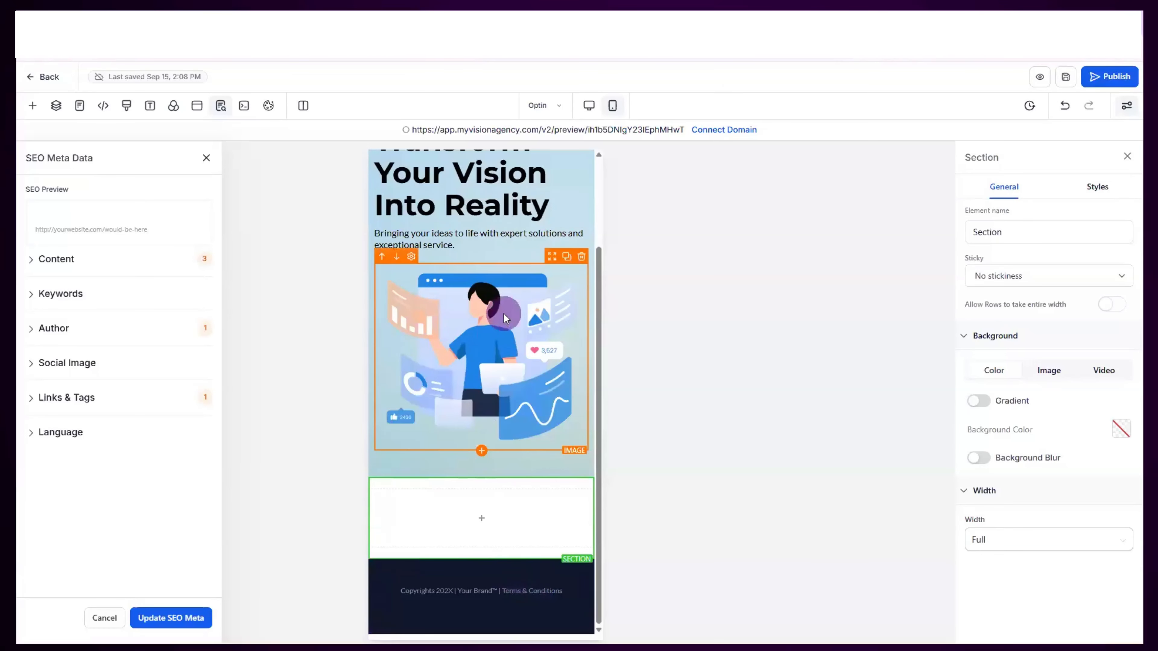
scroll(504, 314, "up", 3)
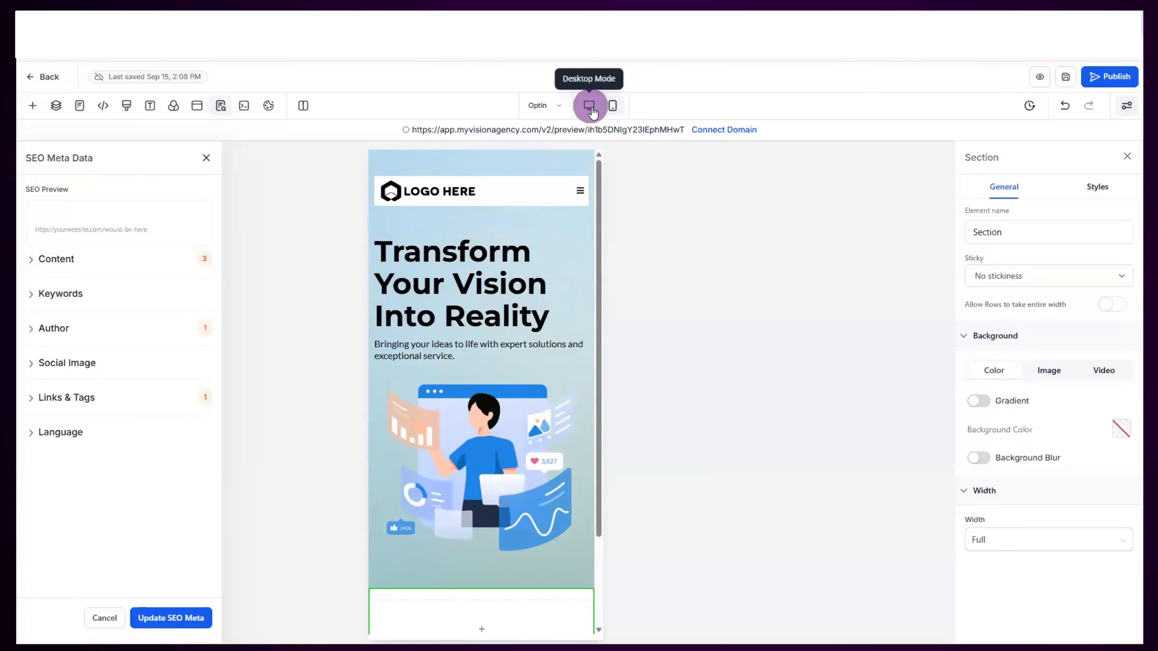
left_click(590, 110)
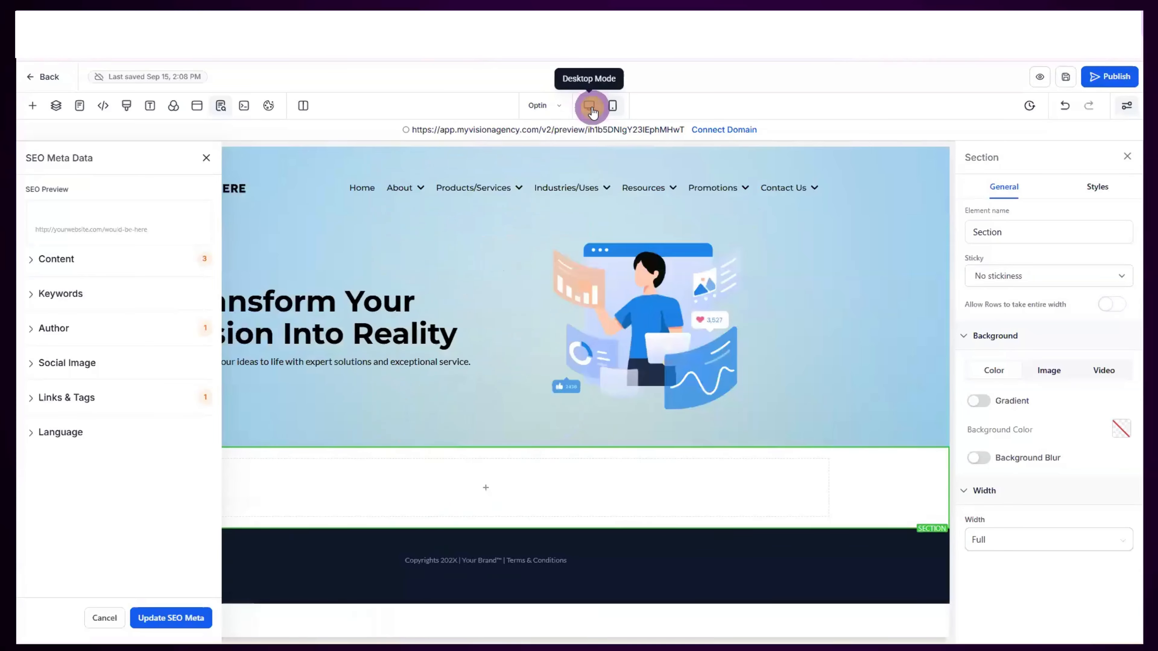
left_click(206, 158)
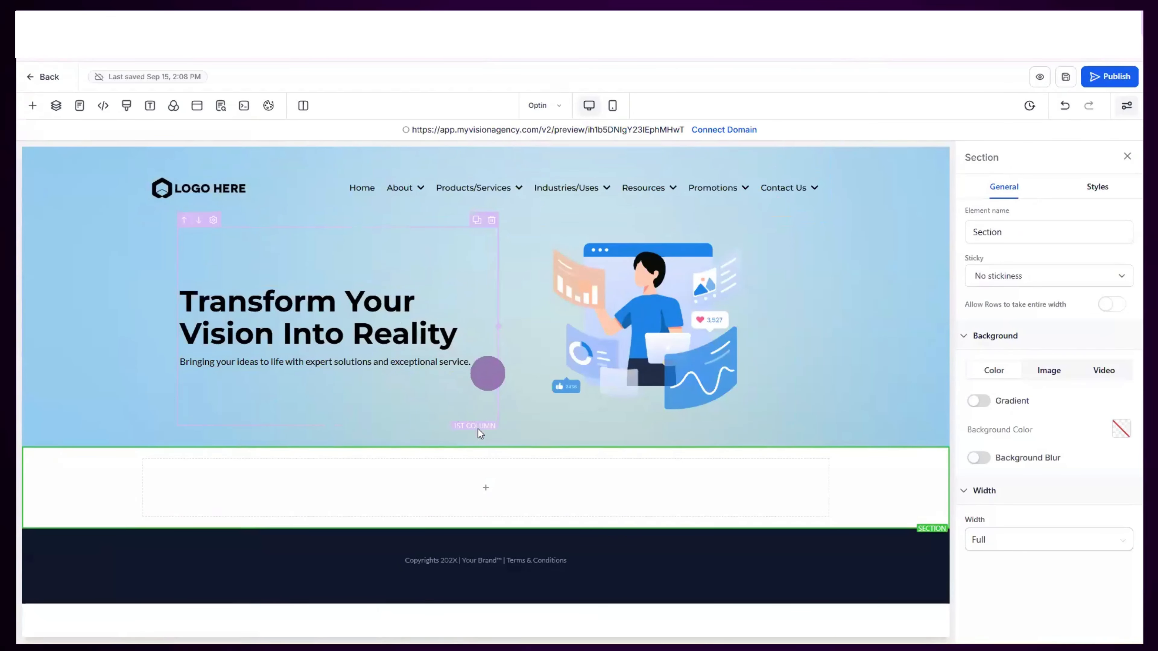
Add a one-column row to the blank section and place a form element in it that uses Basic Form
left_click(486, 489)
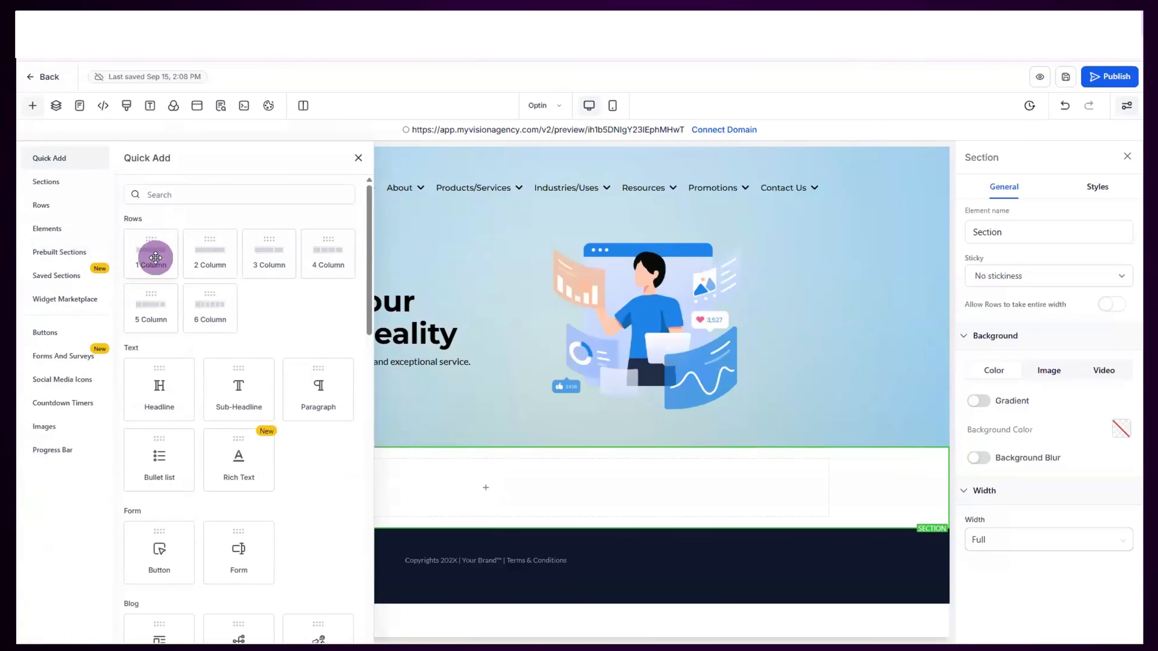
left_click_drag(156, 258, 539, 478)
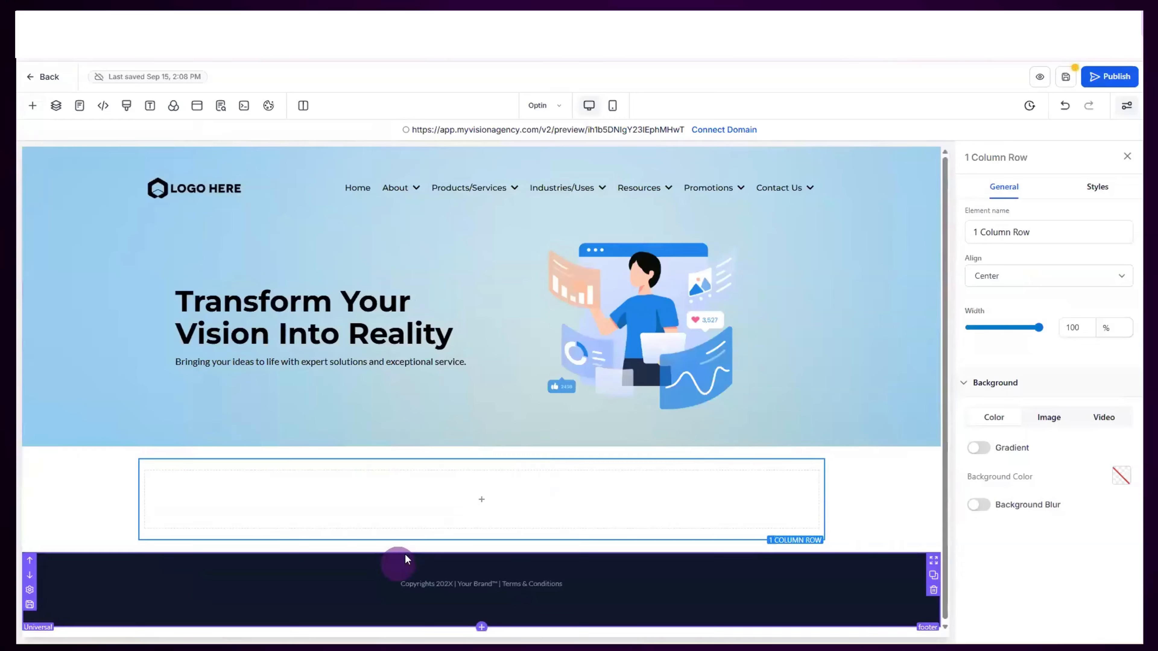
left_click(478, 501)
scroll(246, 379, "down", 3)
left_click_drag(246, 431, 539, 499)
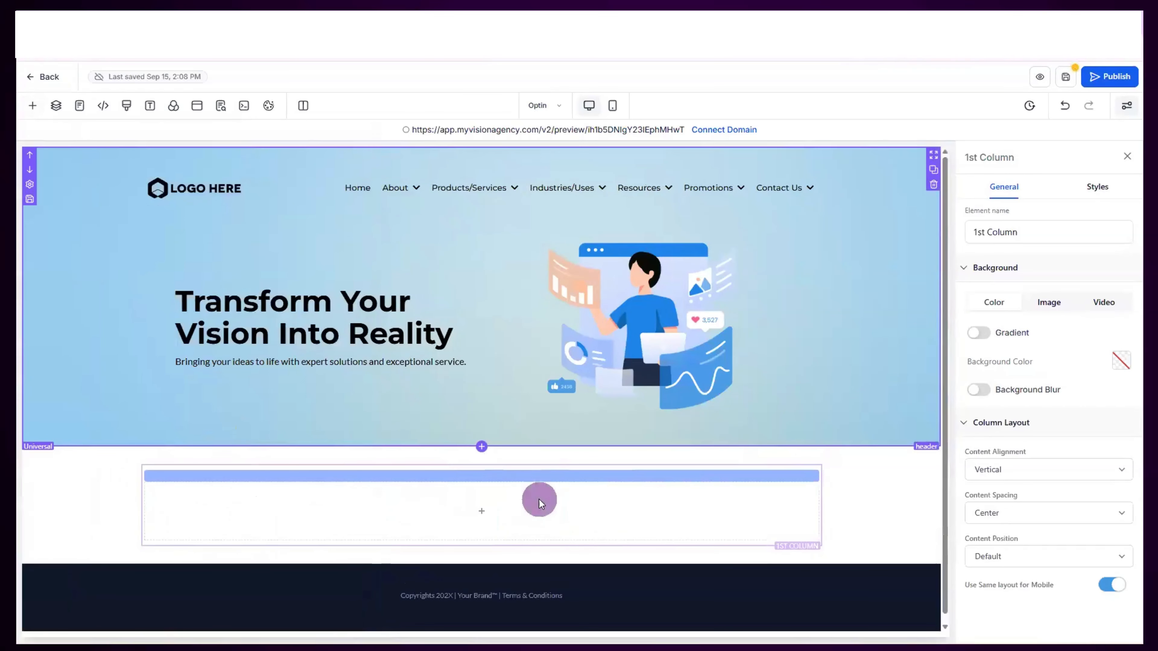
left_click(534, 306)
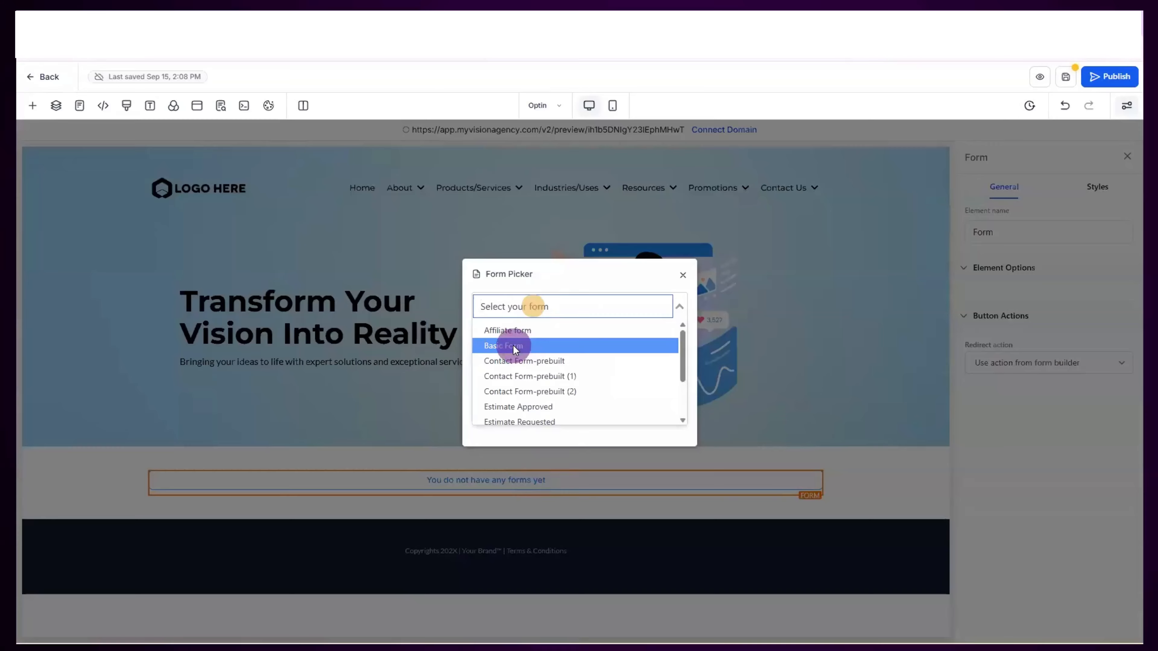
left_click(514, 344)
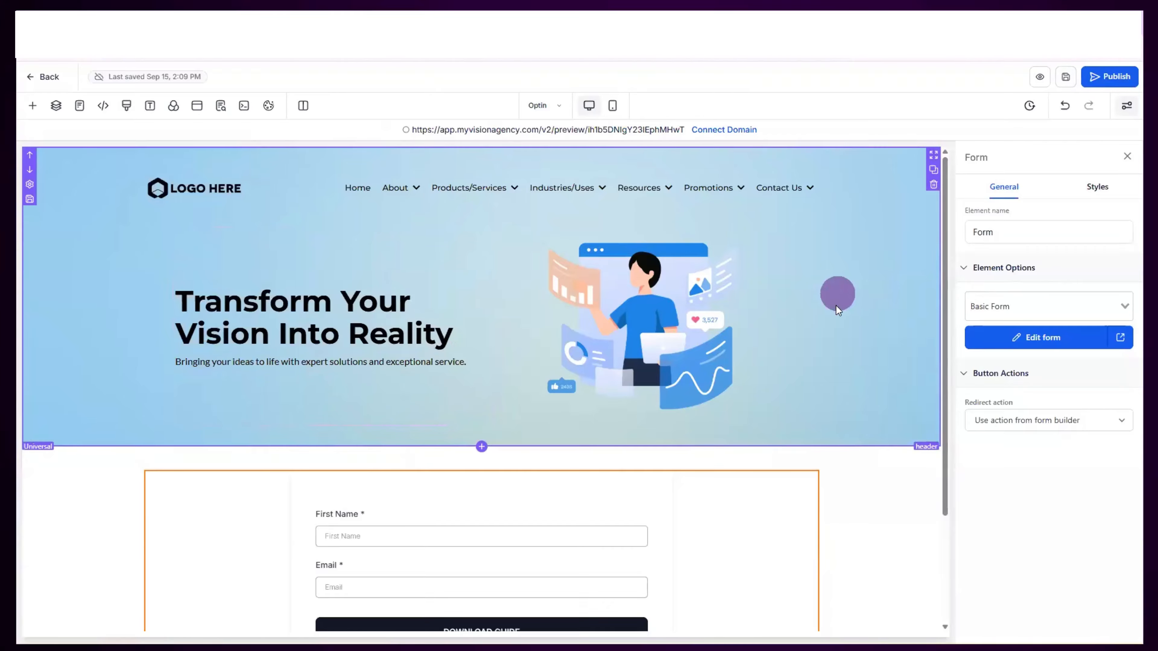
scroll(840, 540, "down", 3)
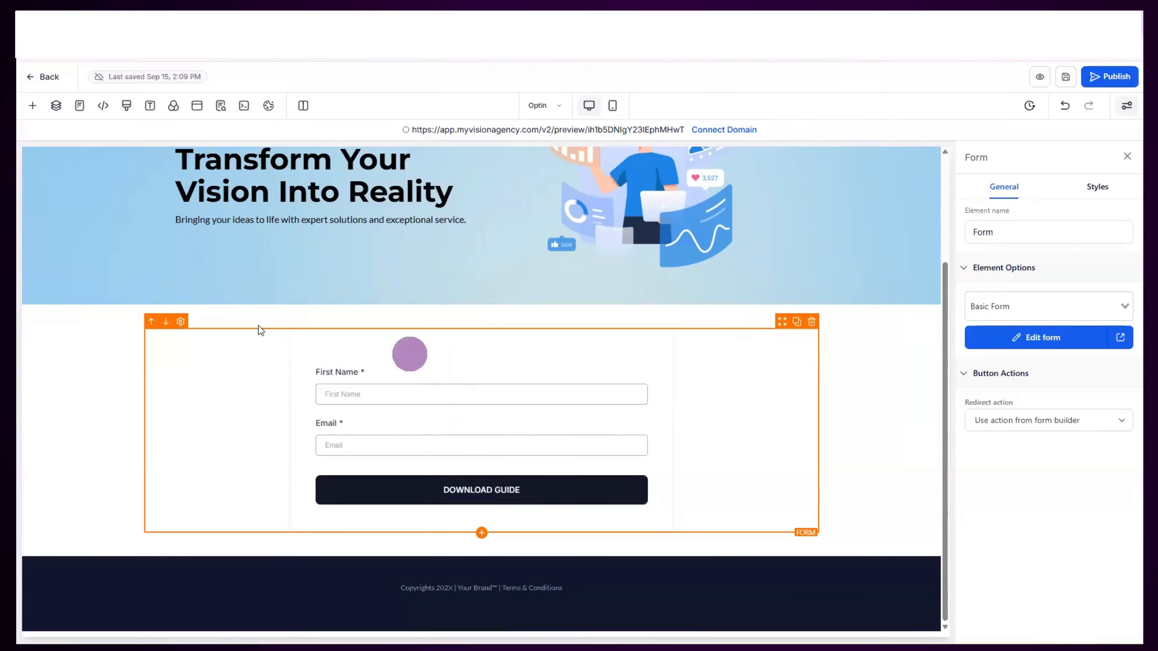
scroll(251, 246, "up", 3)
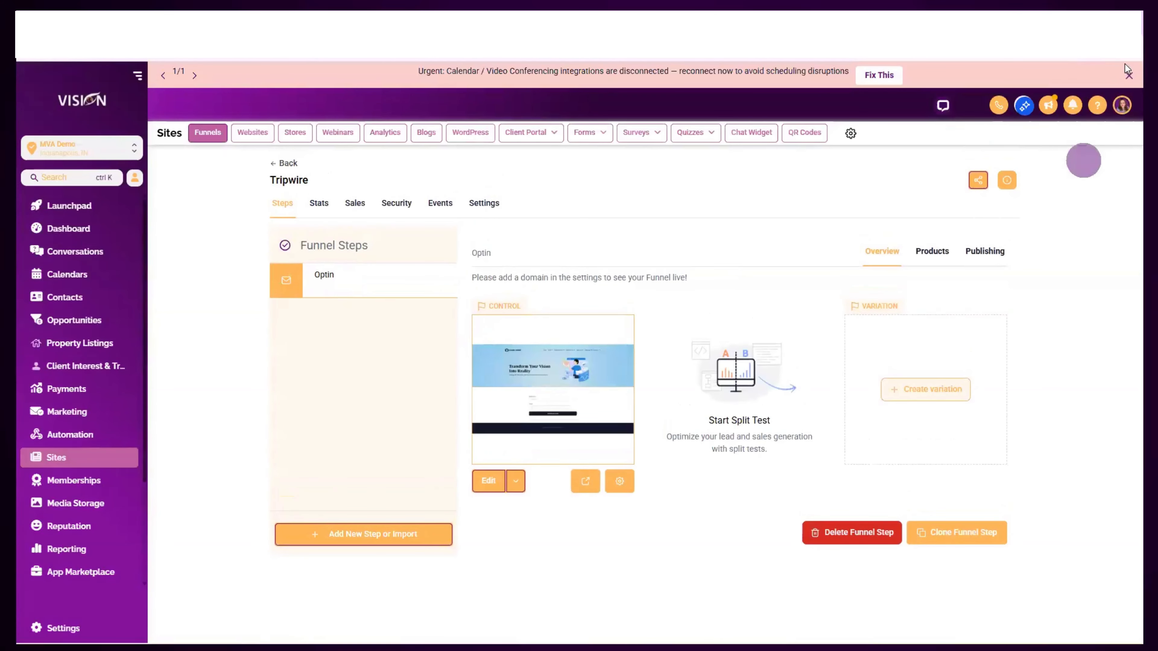
Clone the Optin funnel step and update the copy with the name Upsell and the URL /upsell
left_click(1128, 74)
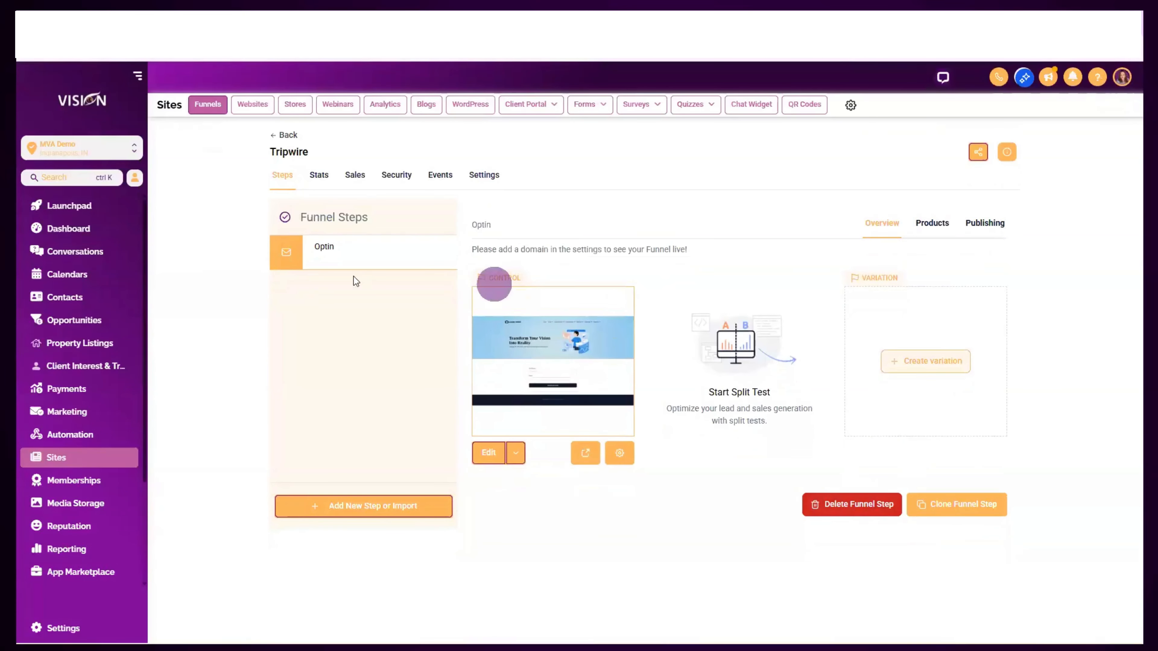
left_click(947, 506)
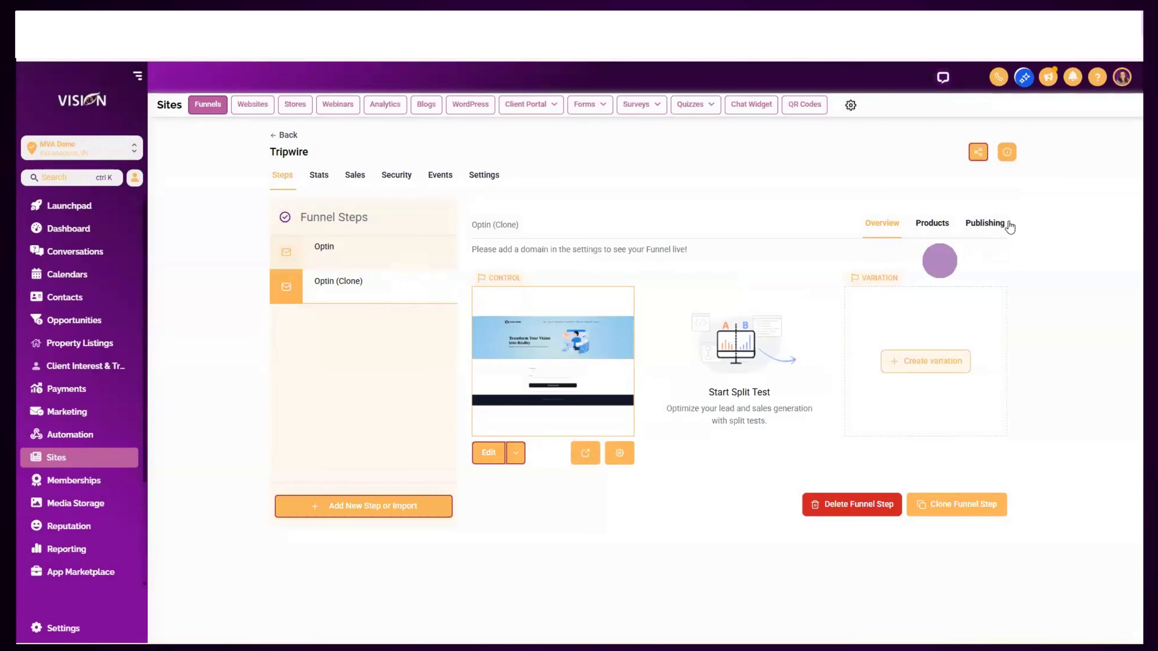
left_click(994, 224)
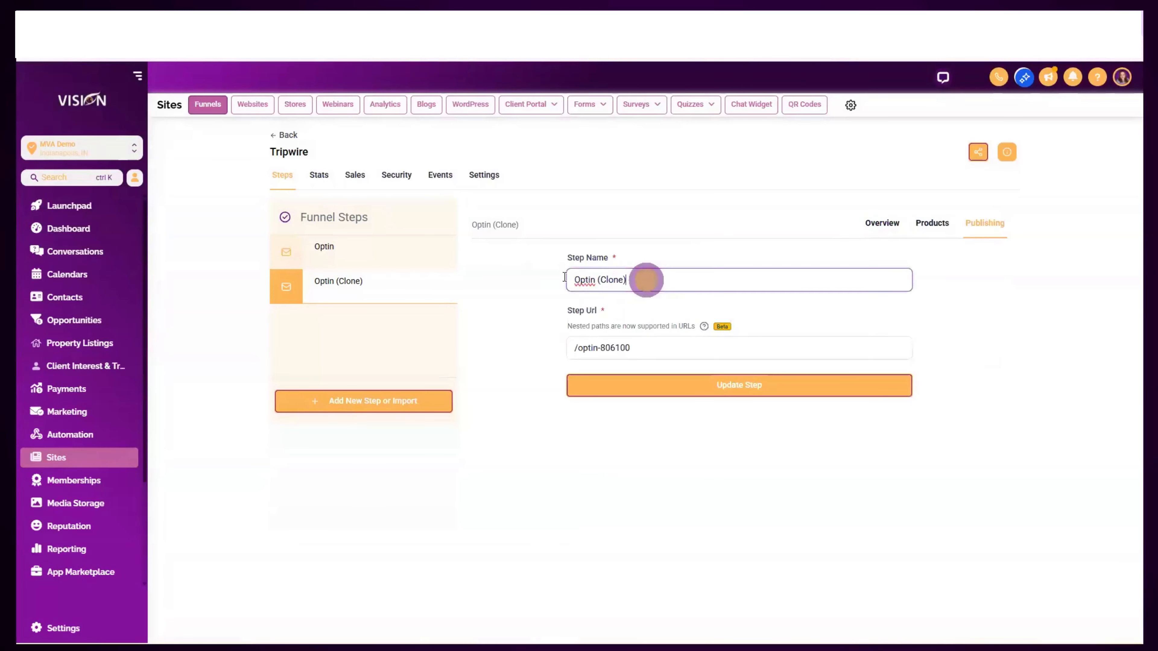
left_click_drag(646, 279, 558, 280)
type("Upsell")
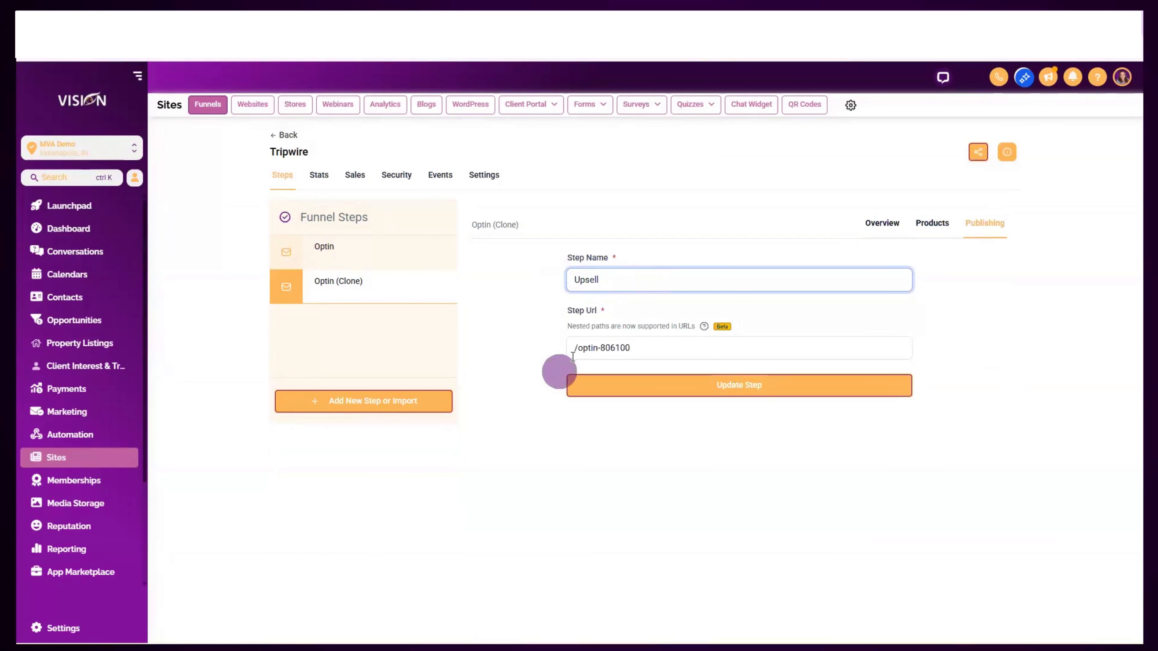
left_click_drag(573, 348, 684, 343)
type("/u")
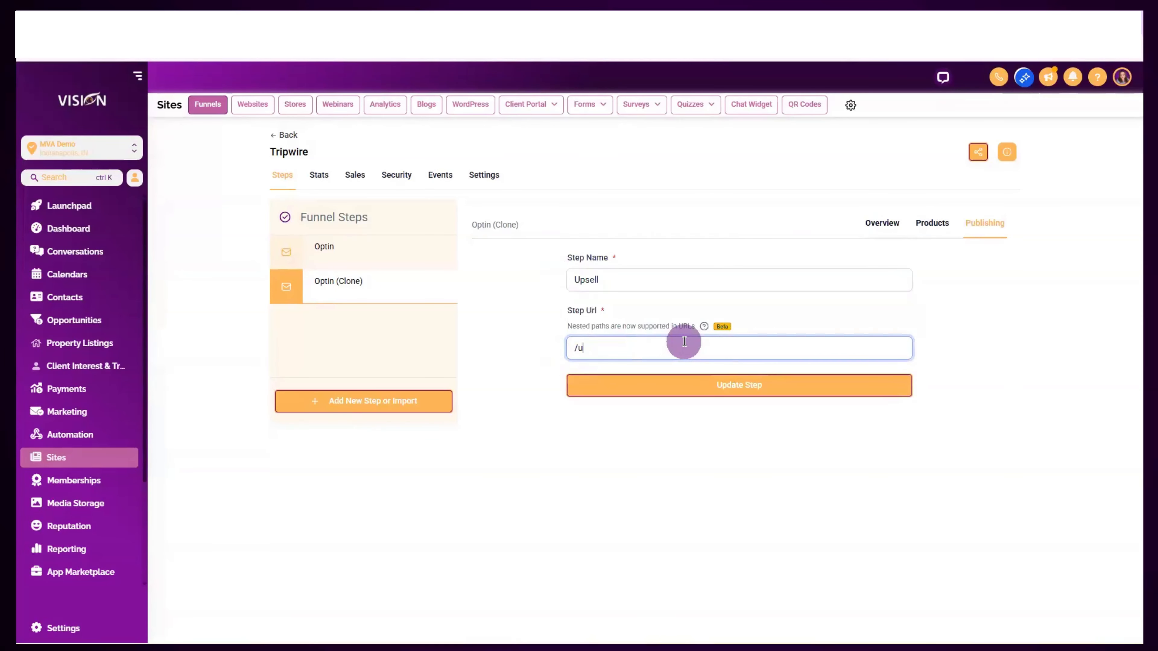
left_click(731, 385)
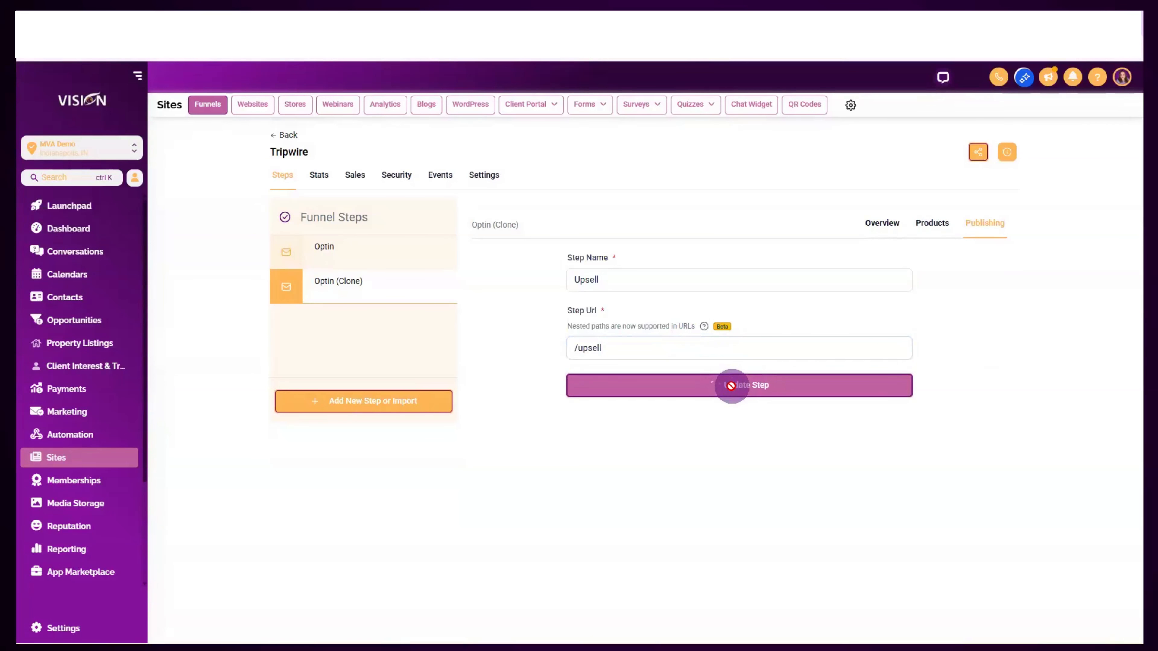
Open the Upsell page for editing in a new tab and delete the row containing the form
left_click(877, 218)
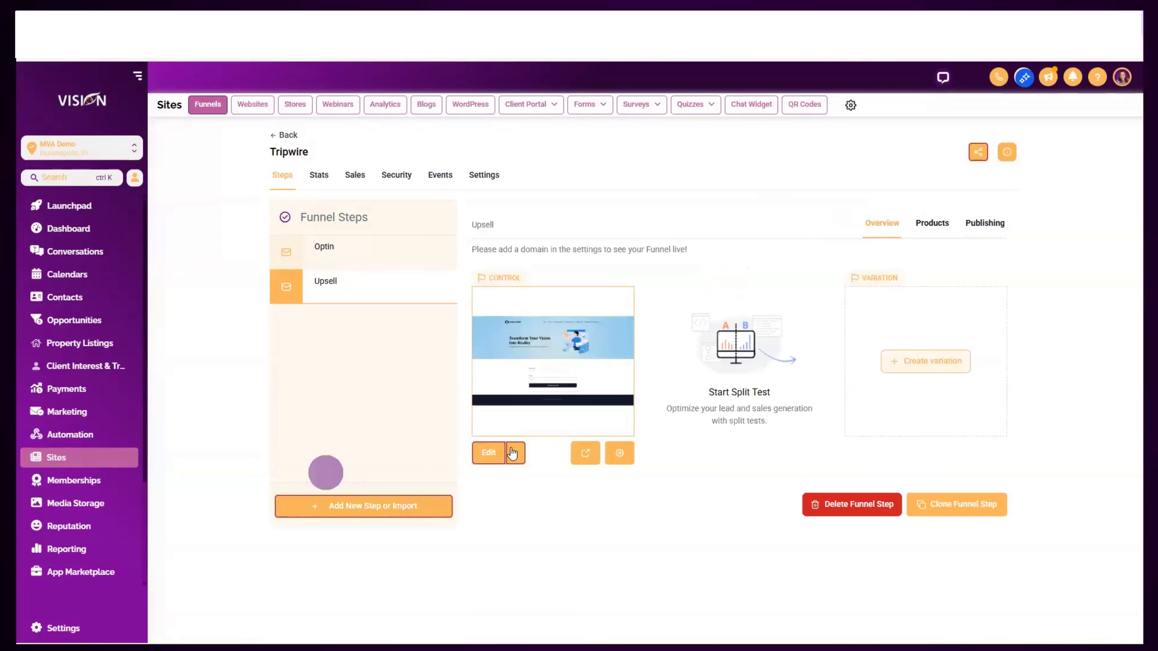
left_click(522, 455)
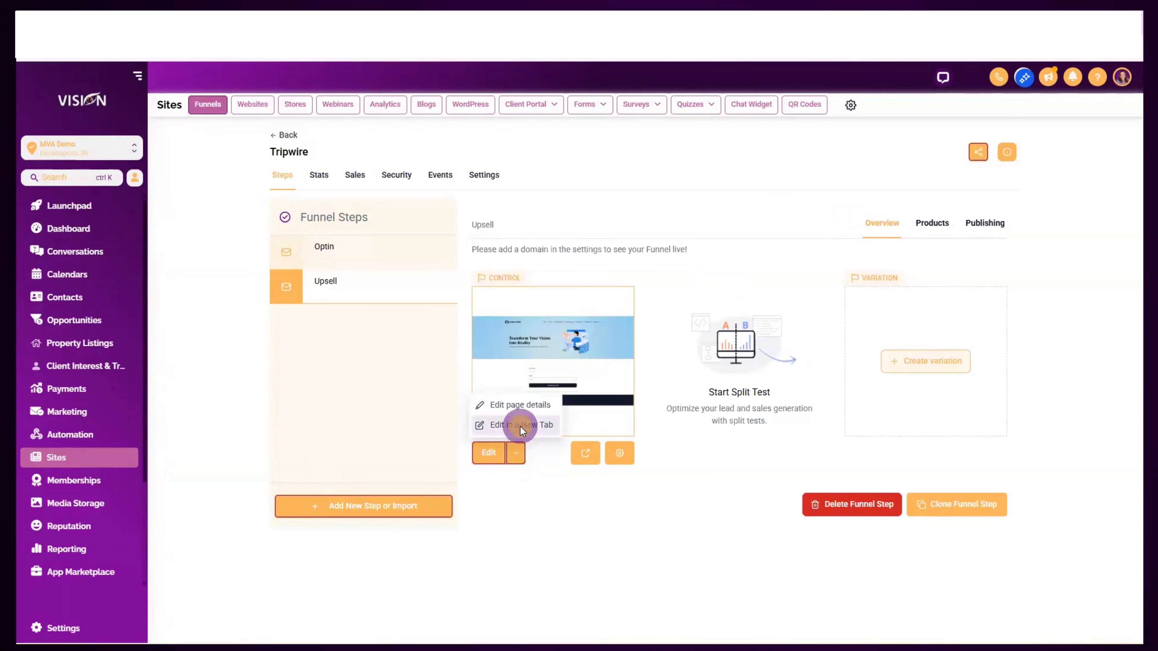
left_click(522, 427)
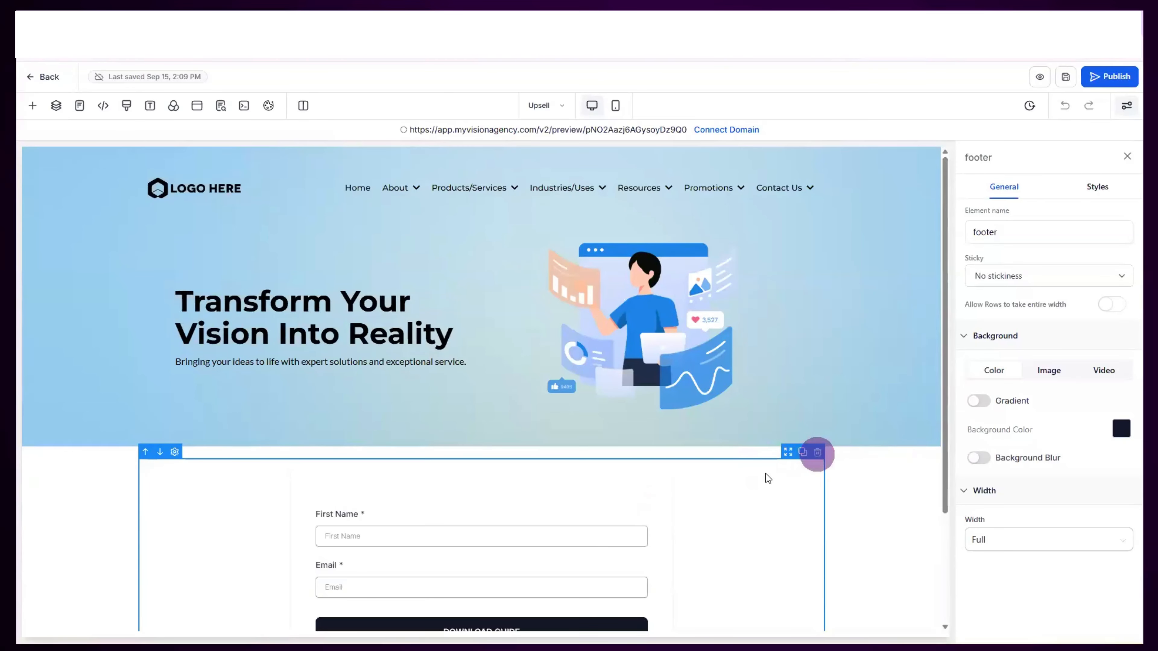
left_click(817, 453)
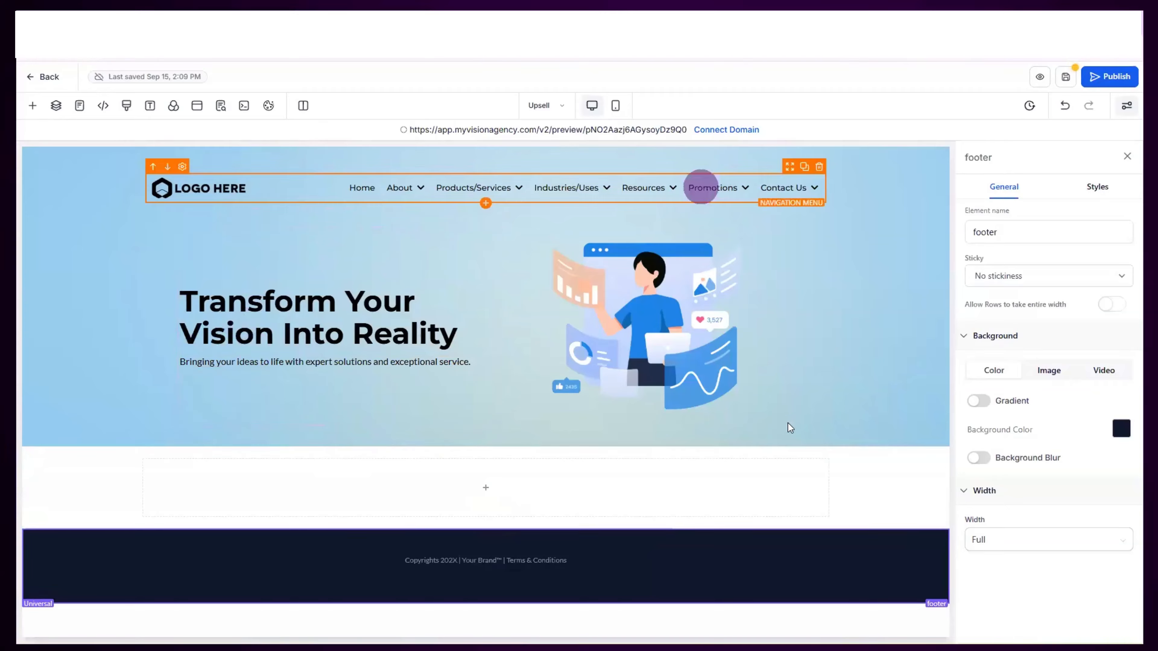
left_click(486, 489)
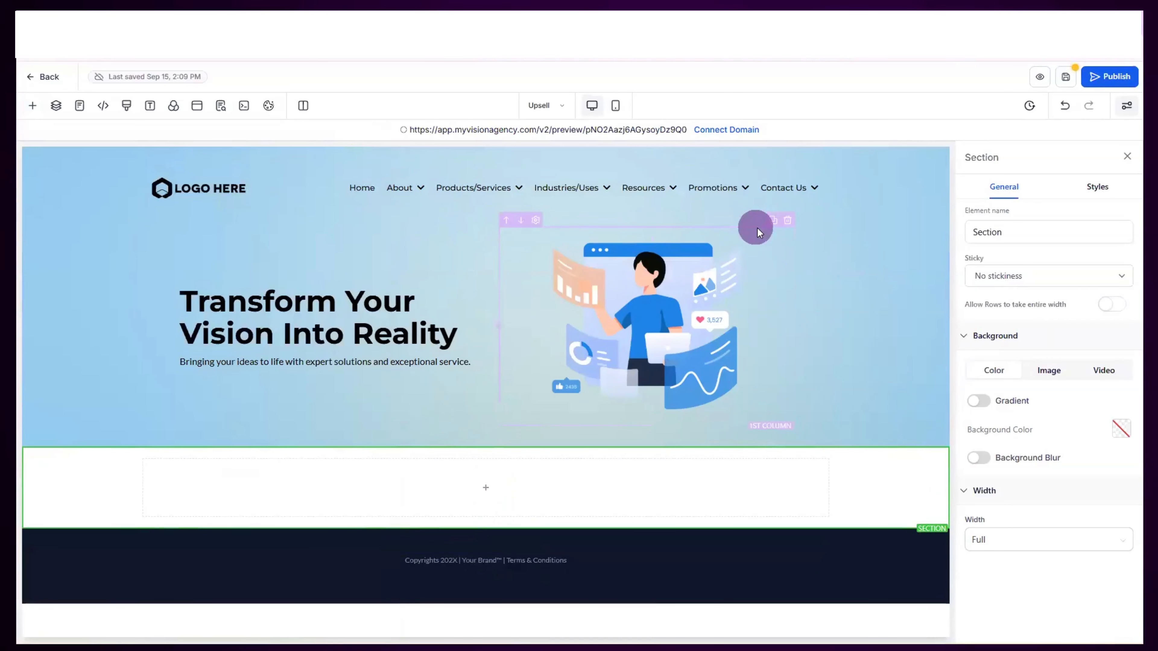
Delete the hero row below the navigation menu on the Upsell page and save the synced universal section changes
left_click(788, 213)
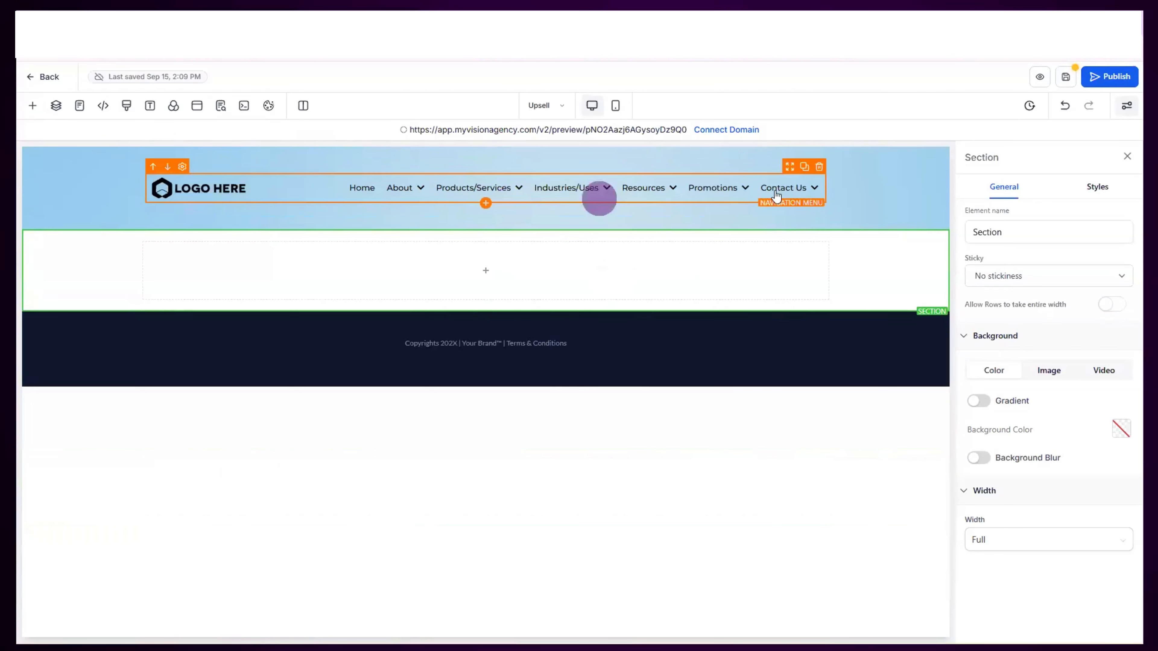
left_click(1067, 77)
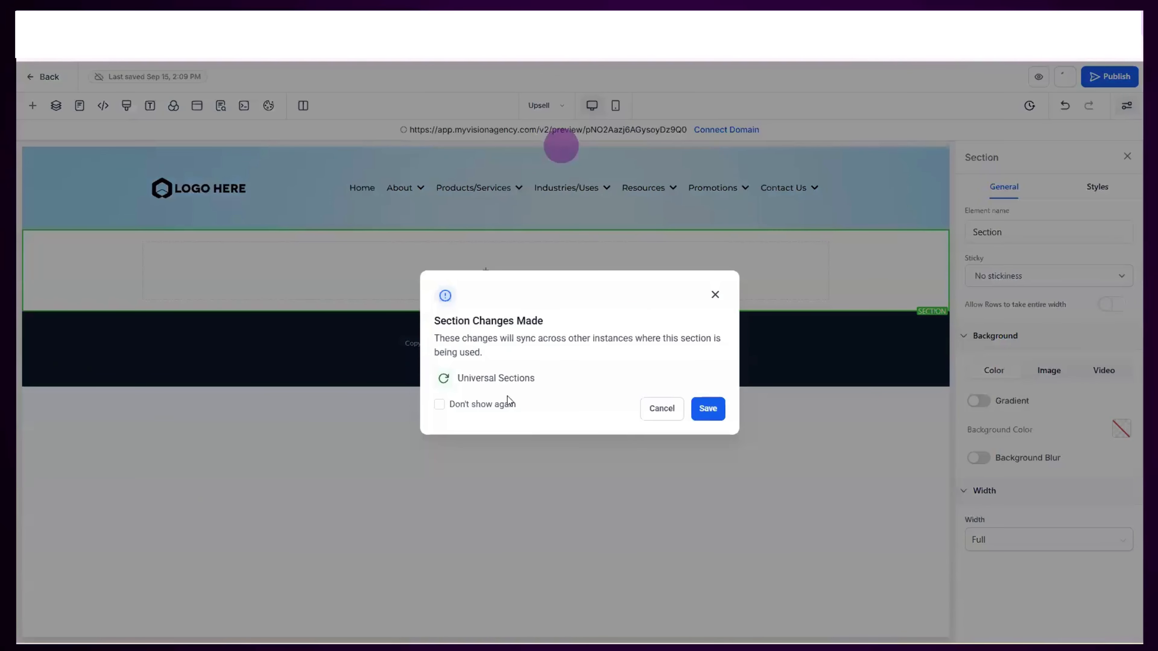
left_click(708, 408)
Check the synced header on the Optin page, and return to the Upsell page
left_click(552, 111)
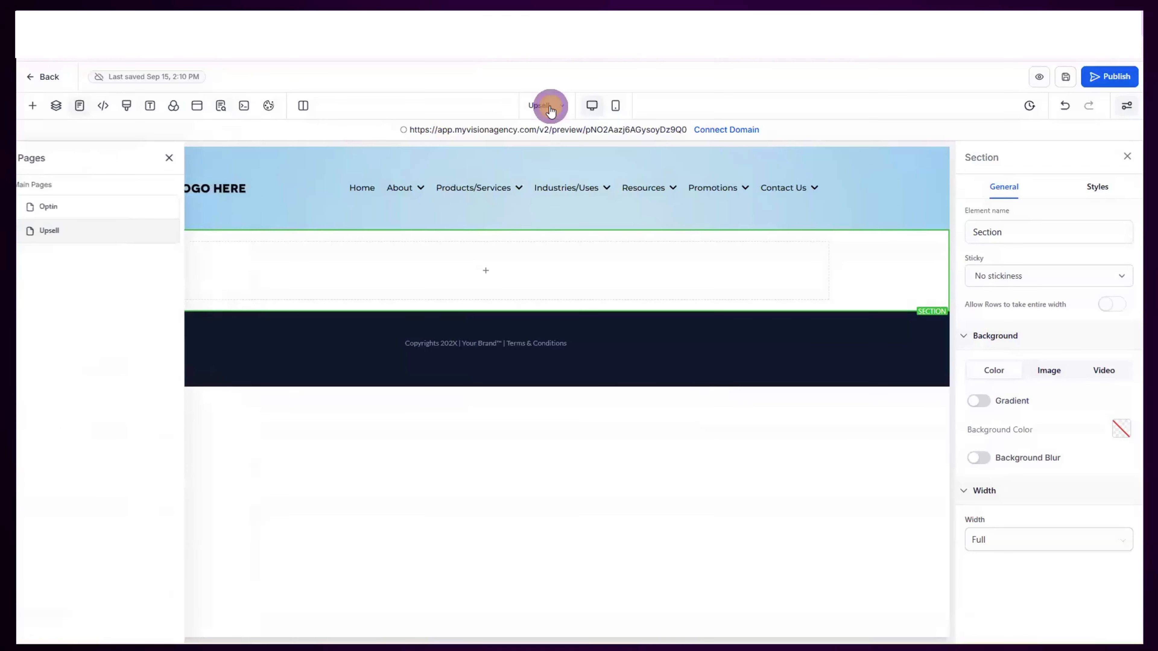
left_click(104, 207)
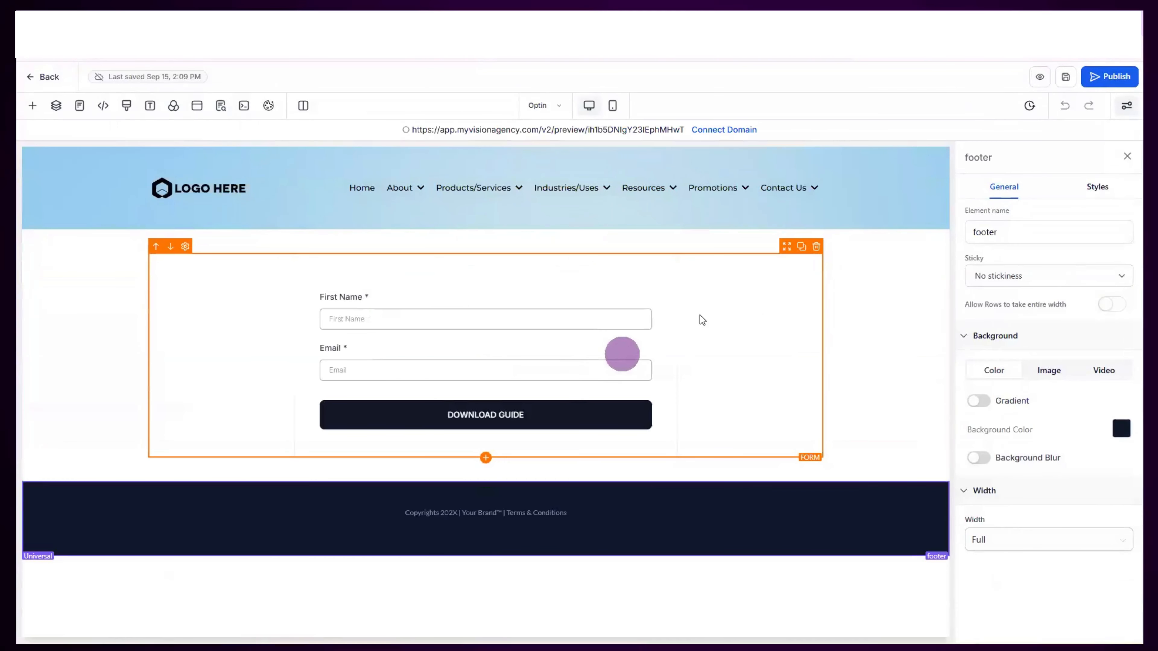
left_click(559, 105)
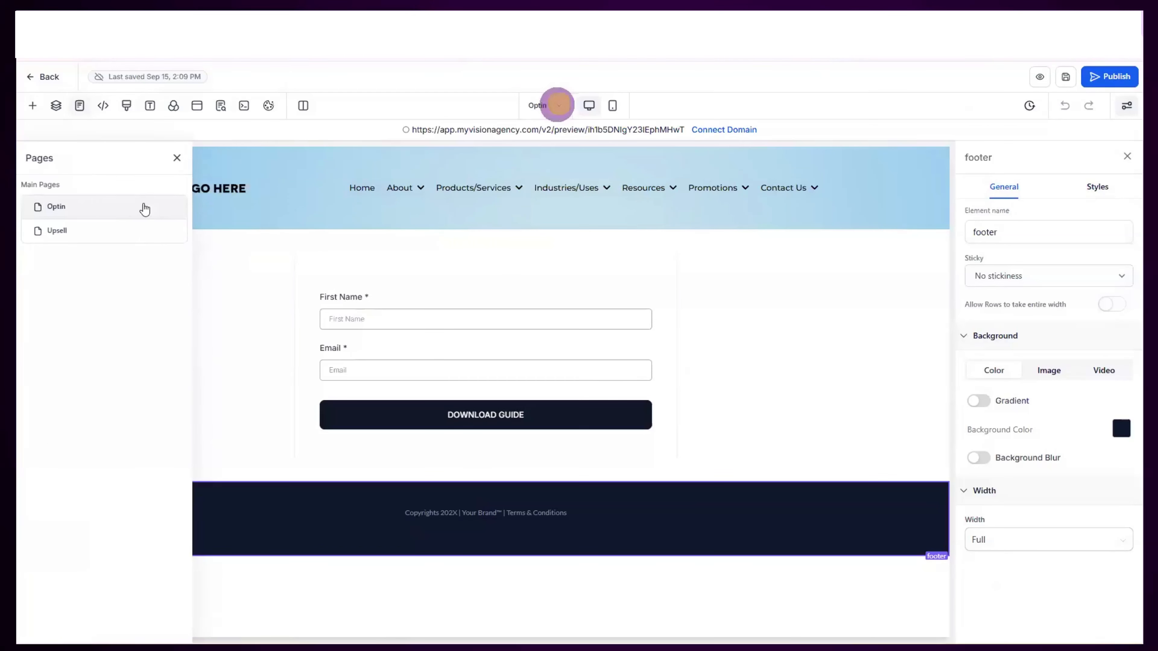
left_click(104, 231)
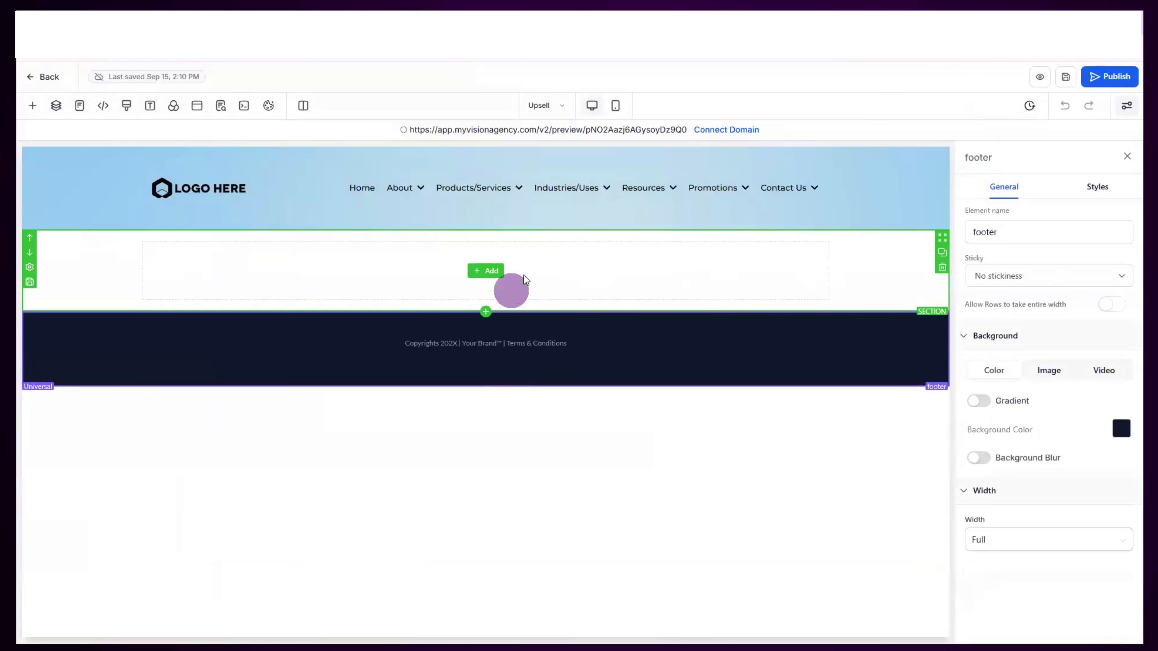
Add a one-column row to the blank section between the header and footer
left_click(490, 274)
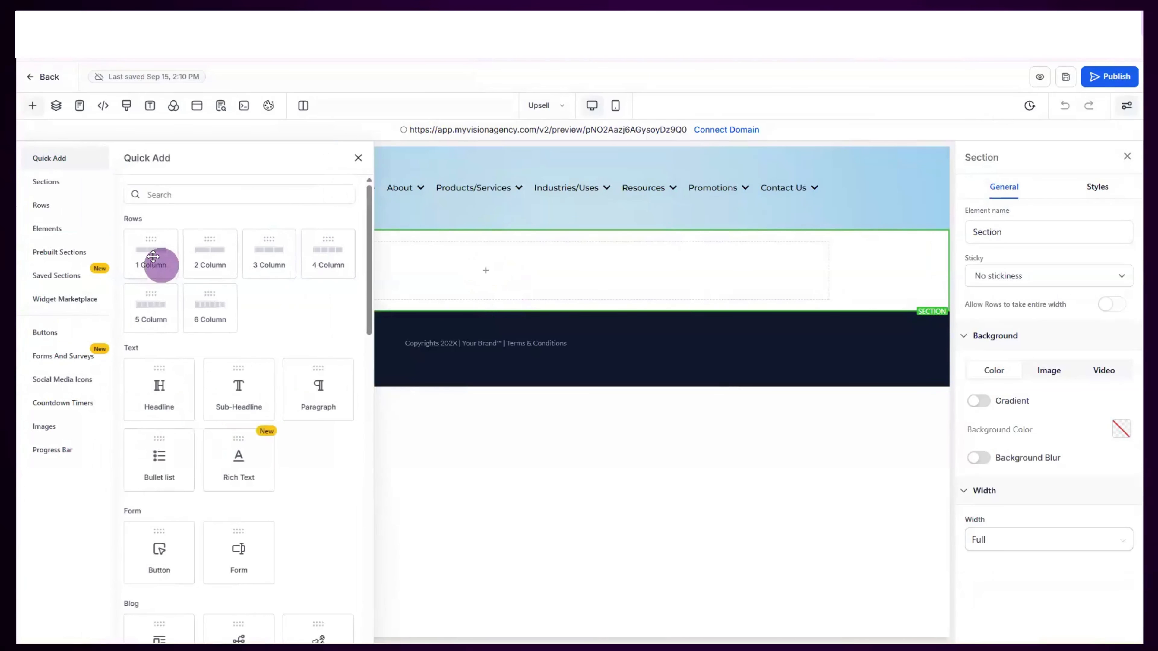
left_click_drag(404, 302, 515, 286)
left_click_drag(512, 278, 513, 279)
left_click(472, 280)
left_click_drag(147, 254, 515, 282)
left_click(488, 282)
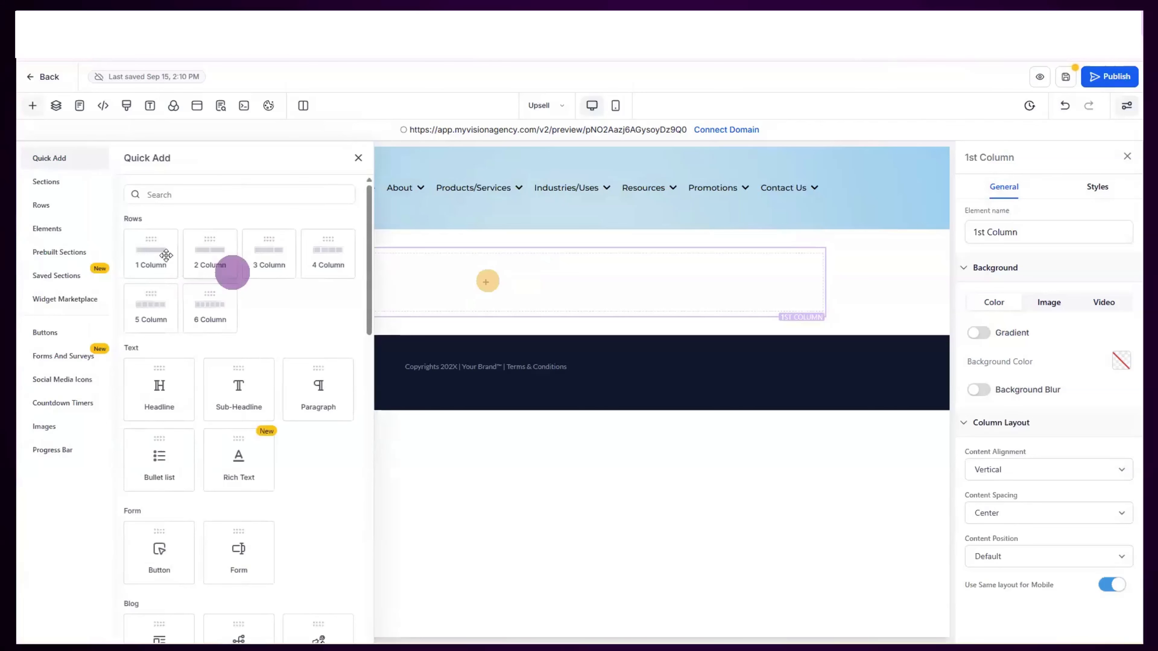
Nest another one-column row inside the new column and place a headline element in it
left_click(41, 205)
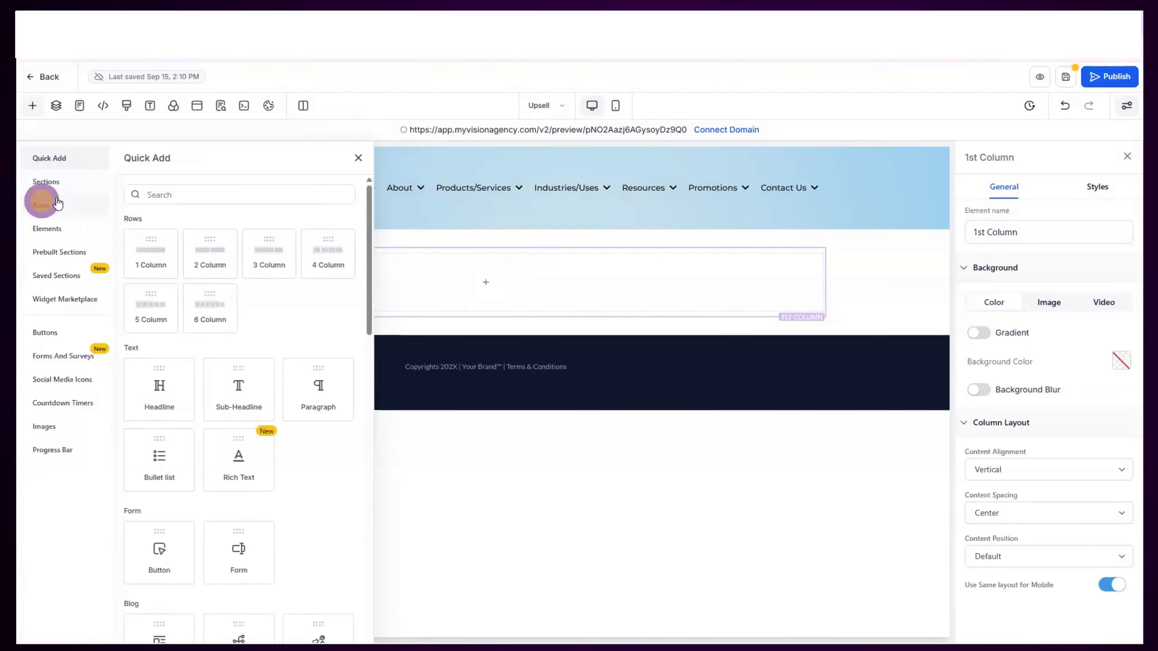
left_click_drag(173, 217, 462, 292)
left_click(475, 297)
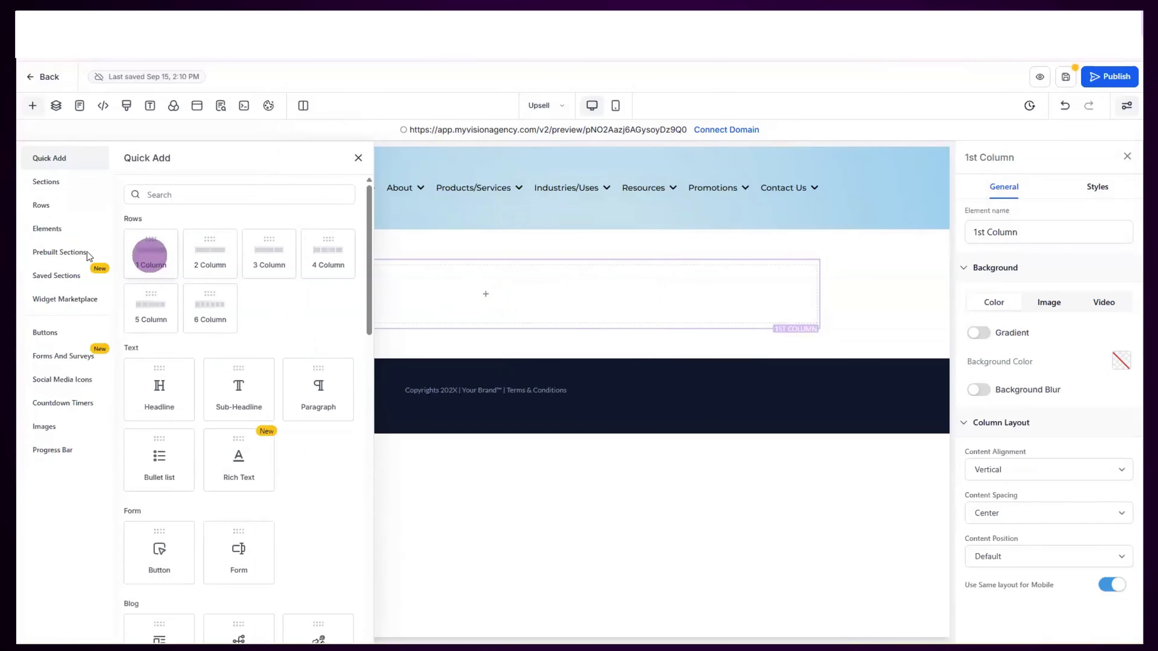
mouse_move(165, 391)
left_mouse_down()
mouse_move(480, 331)
mouse_move(525, 295)
mouse_move(509, 291)
left_mouse_up()
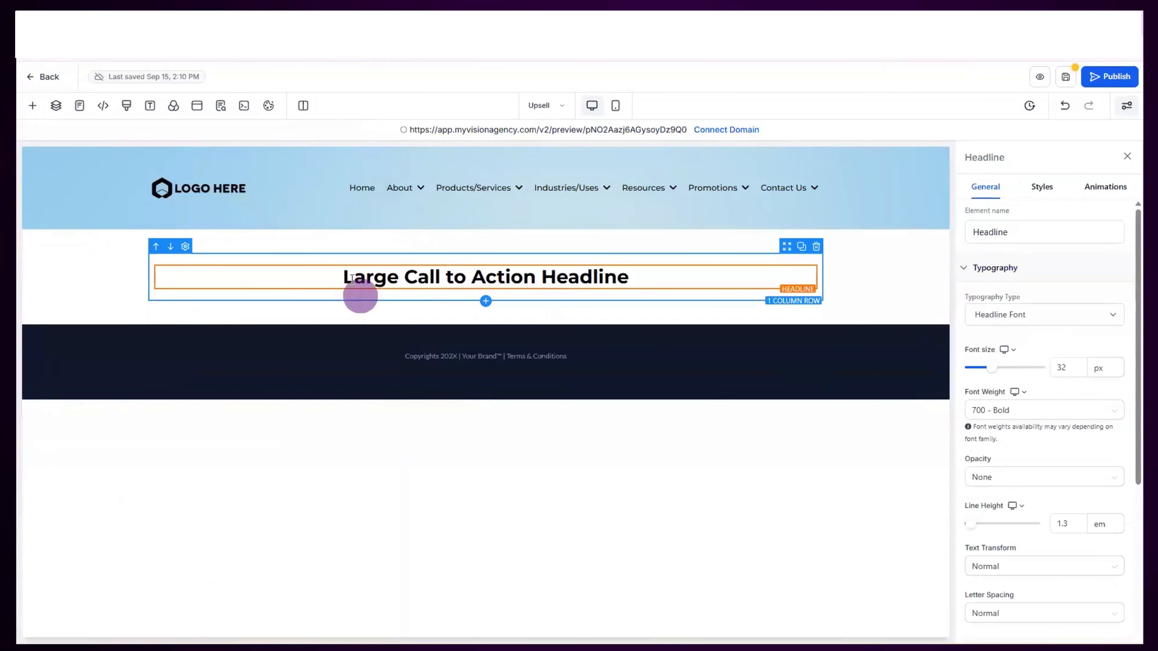
Replace the headline text with "Thank you {{contact.first_name}}!", using the contact's First Name custom value
left_click(340, 276)
double_click(456, 277)
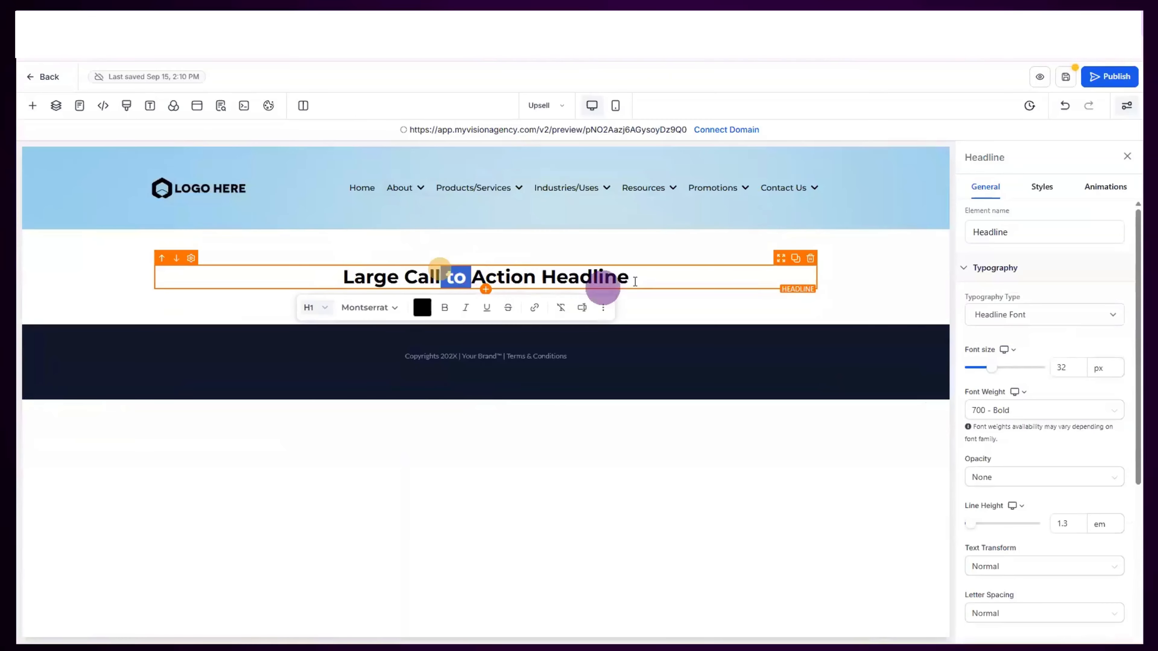
left_click_drag(635, 281, 342, 288)
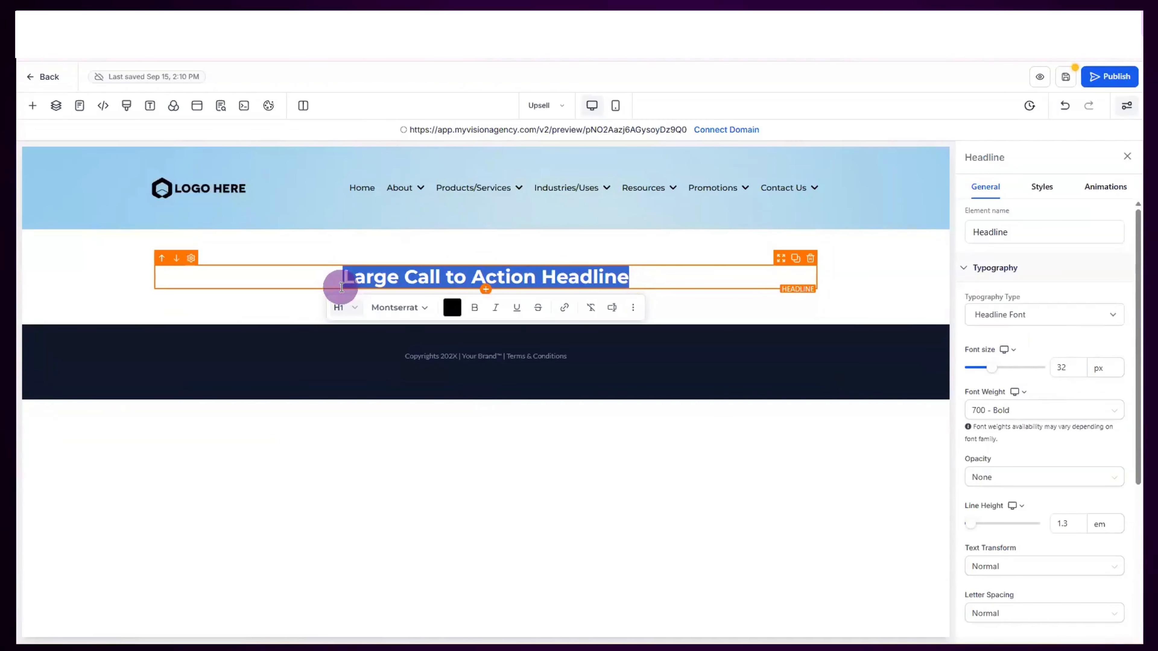
type("Thank you ")
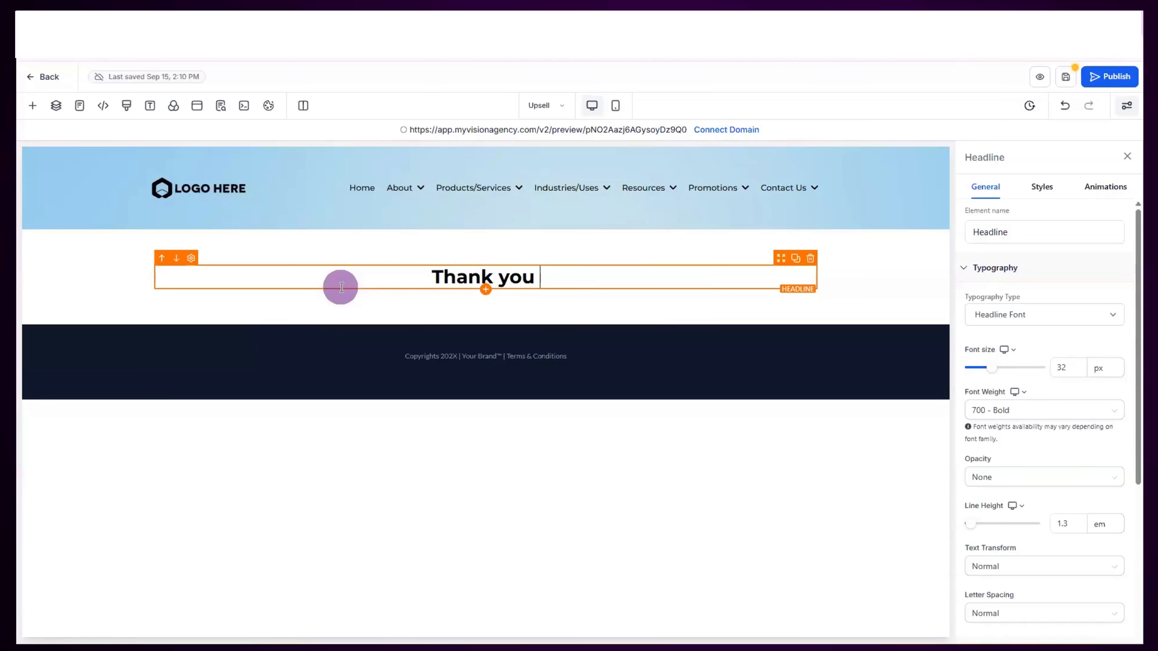
type("{")
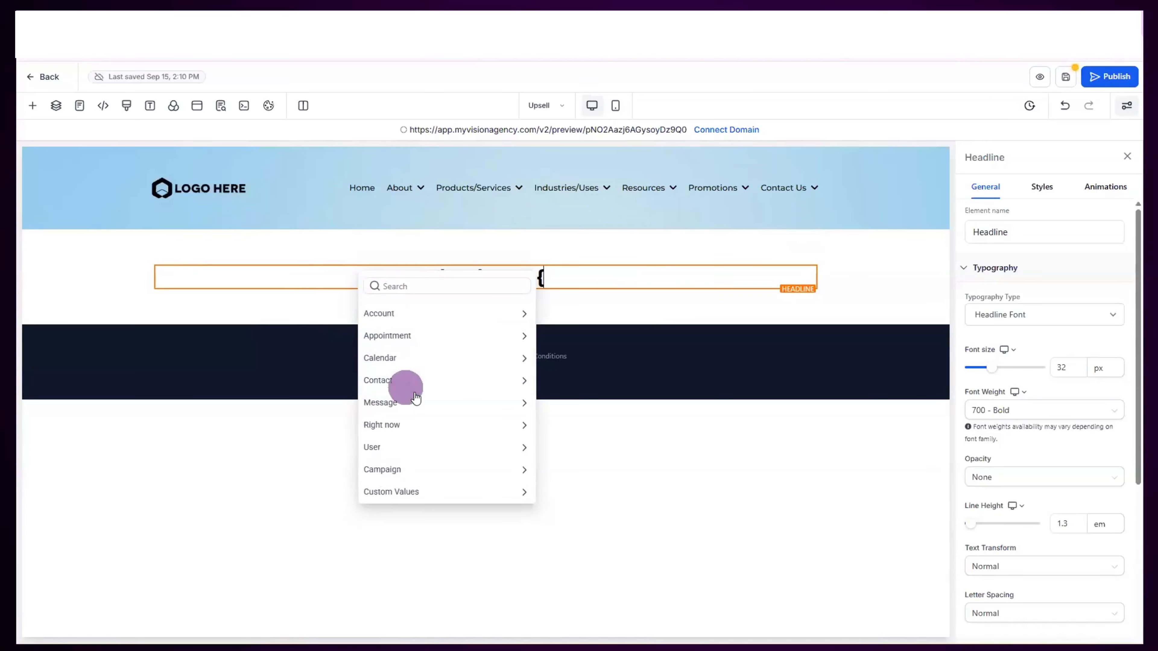
left_click(376, 380)
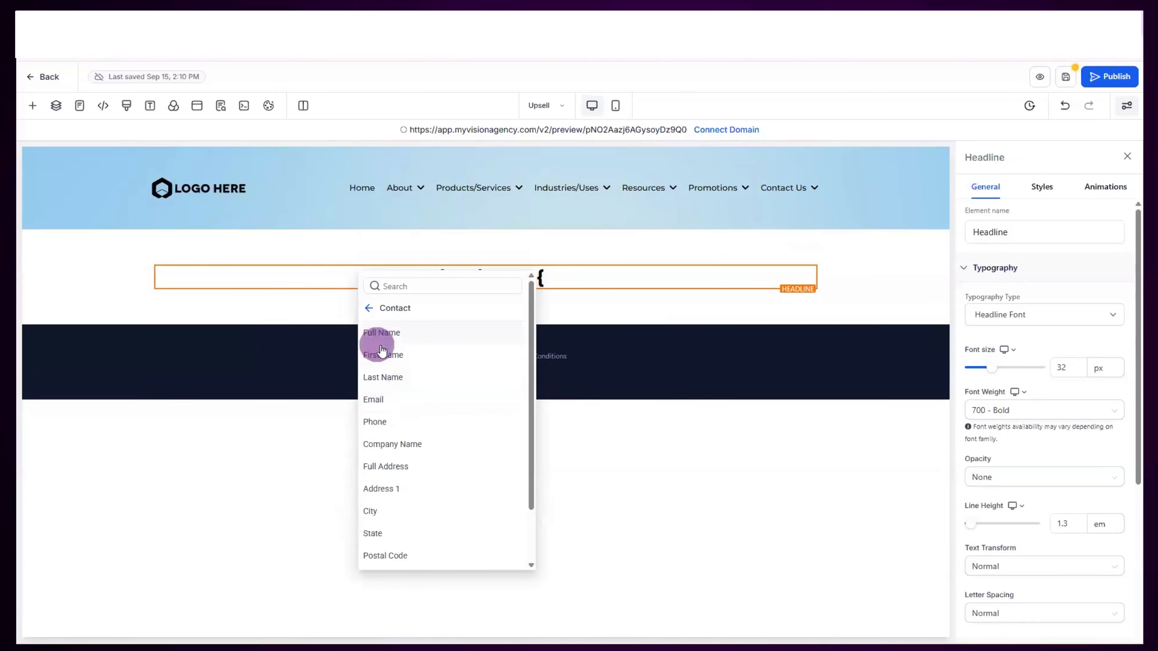
left_click(382, 355)
left_click(673, 291)
left_click(668, 277)
type("!")
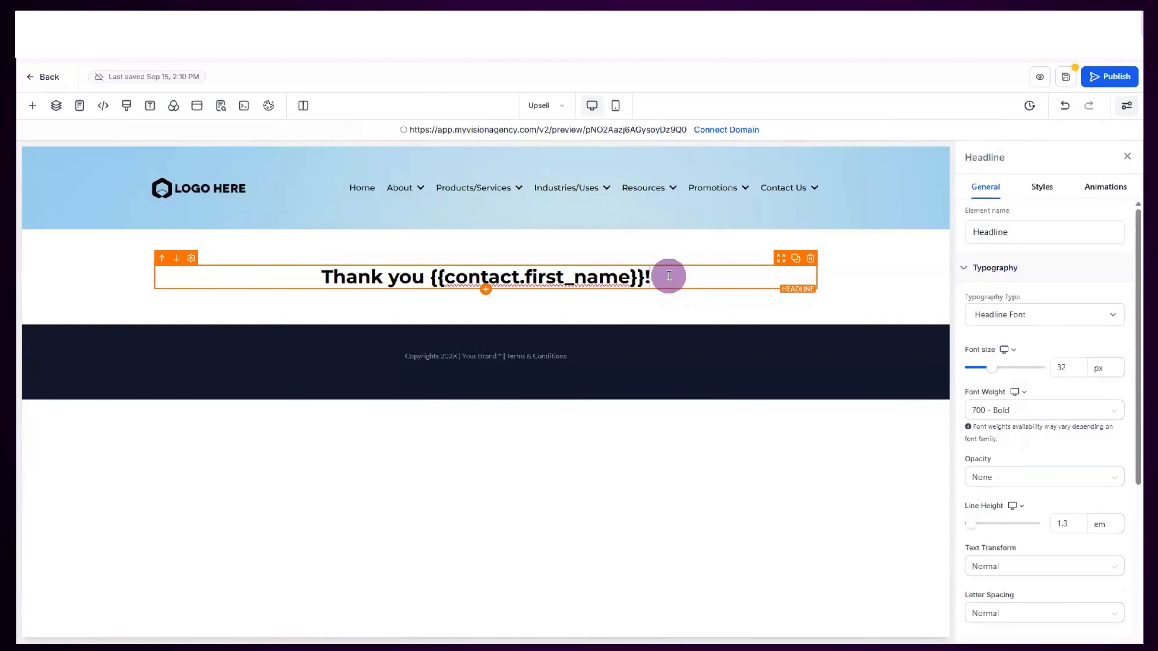
Duplicate the thank-you headline and change the copy's text to "Now here are the tools"
left_click(485, 293)
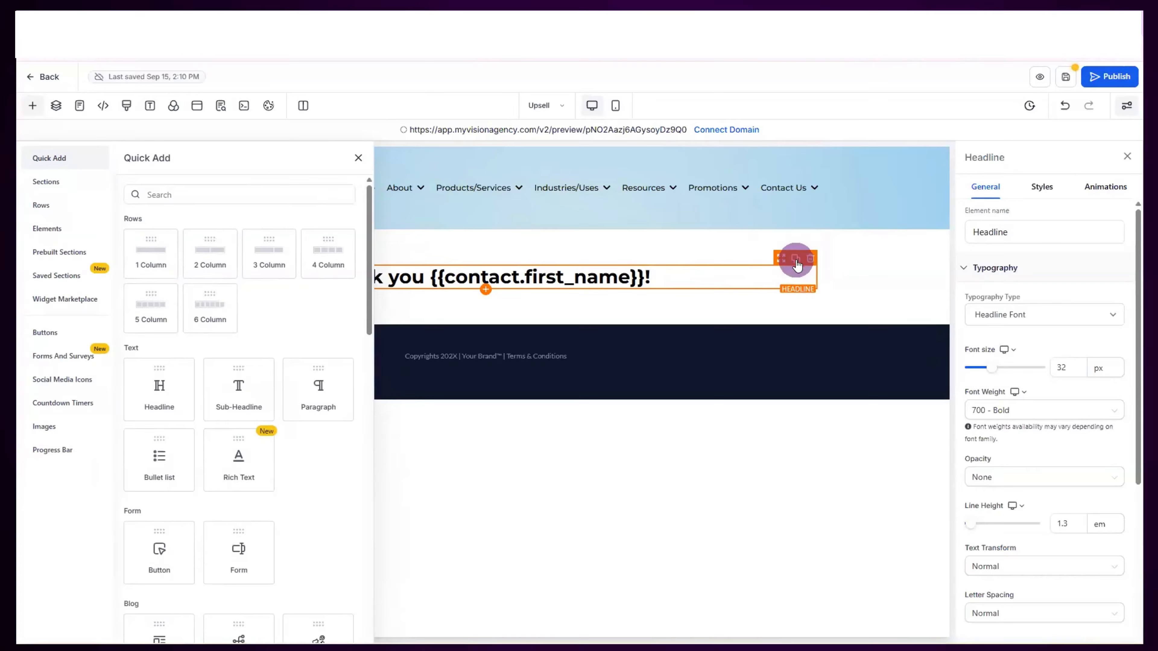
left_click(795, 261)
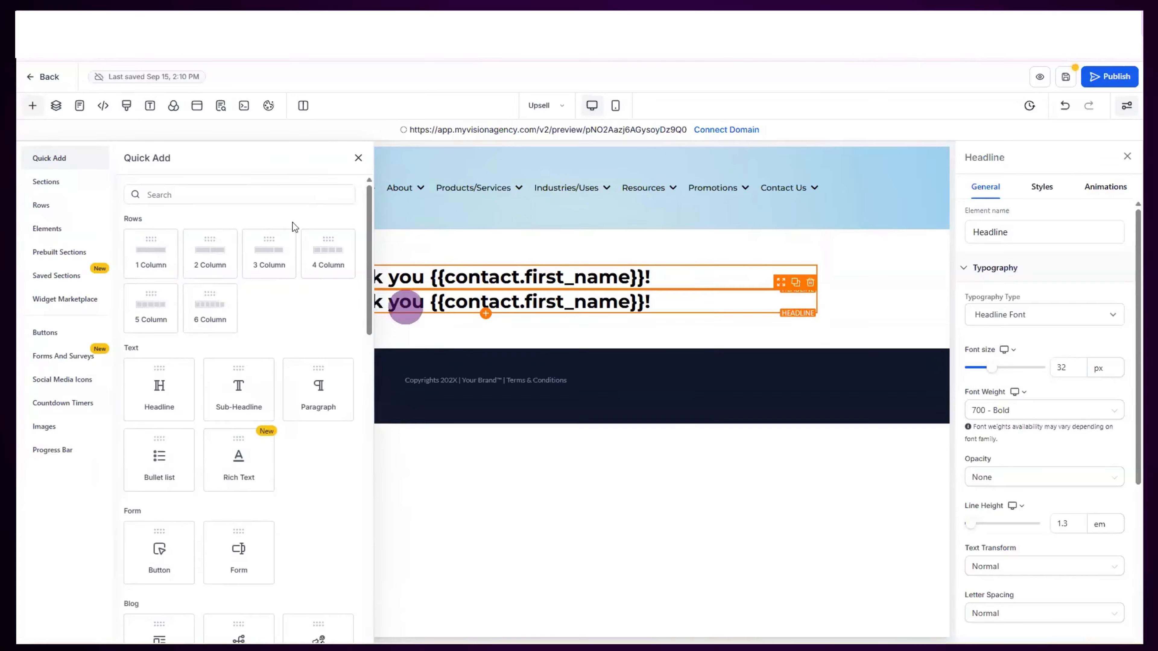
left_click(357, 159)
left_click(328, 299)
left_click_drag(327, 298, 652, 299)
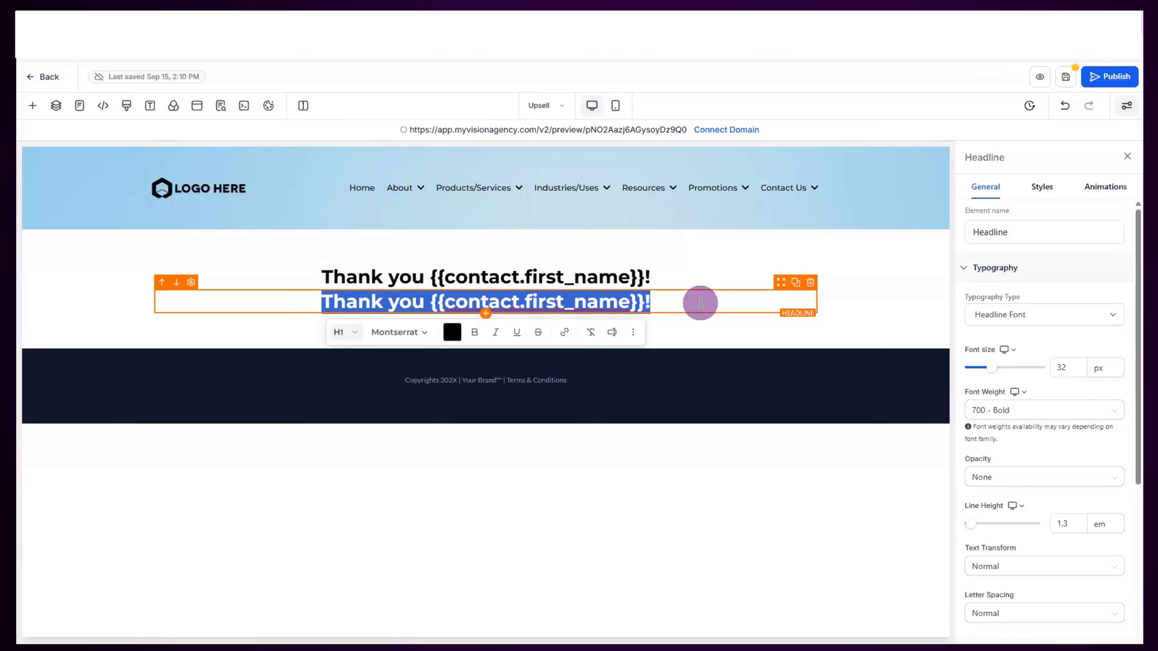
type("Now here ")
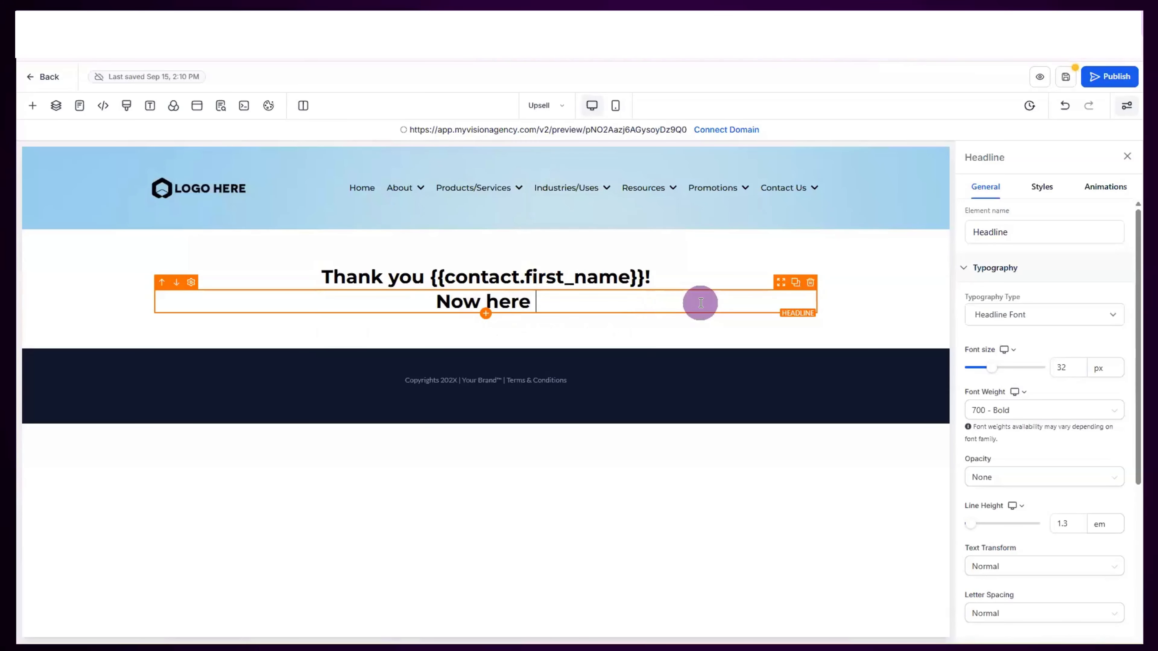
type("are the tools")
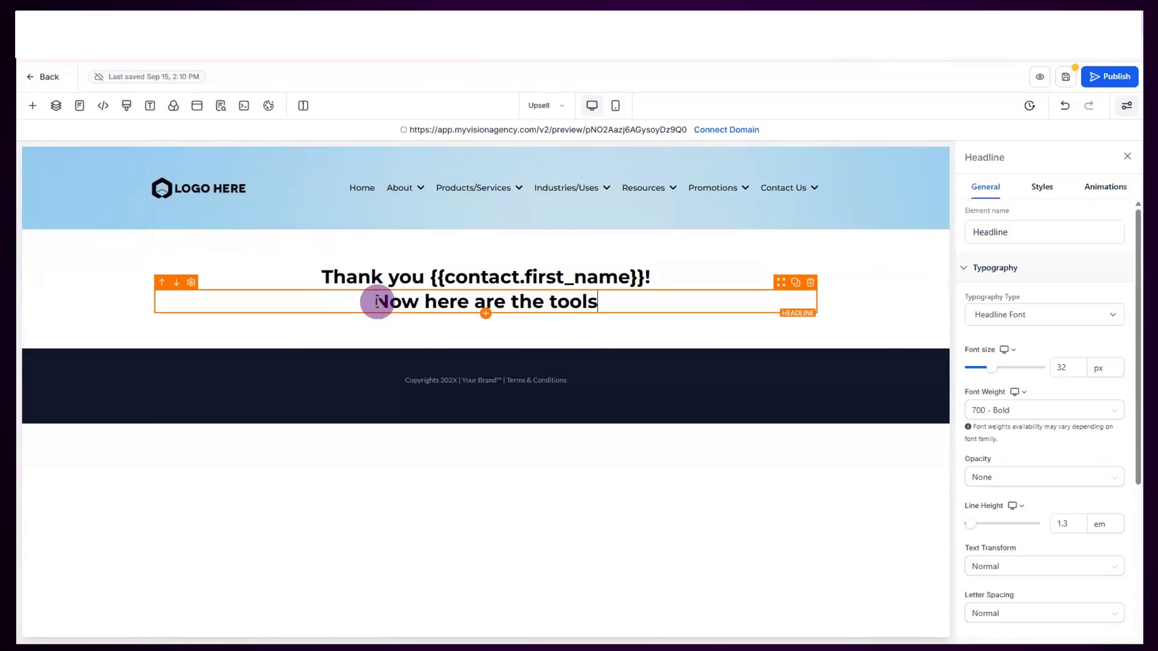
left_click(603, 304)
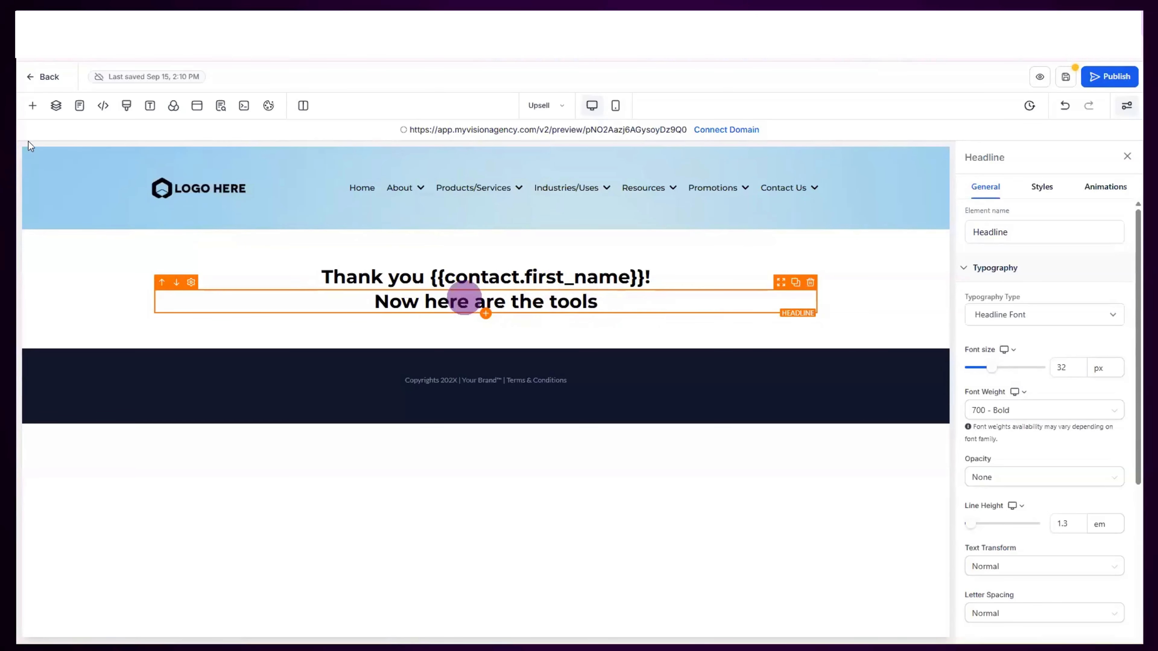
Insert the light three-plan prebuilt Plan Selection section between the headlines and the footer
left_click(28, 106)
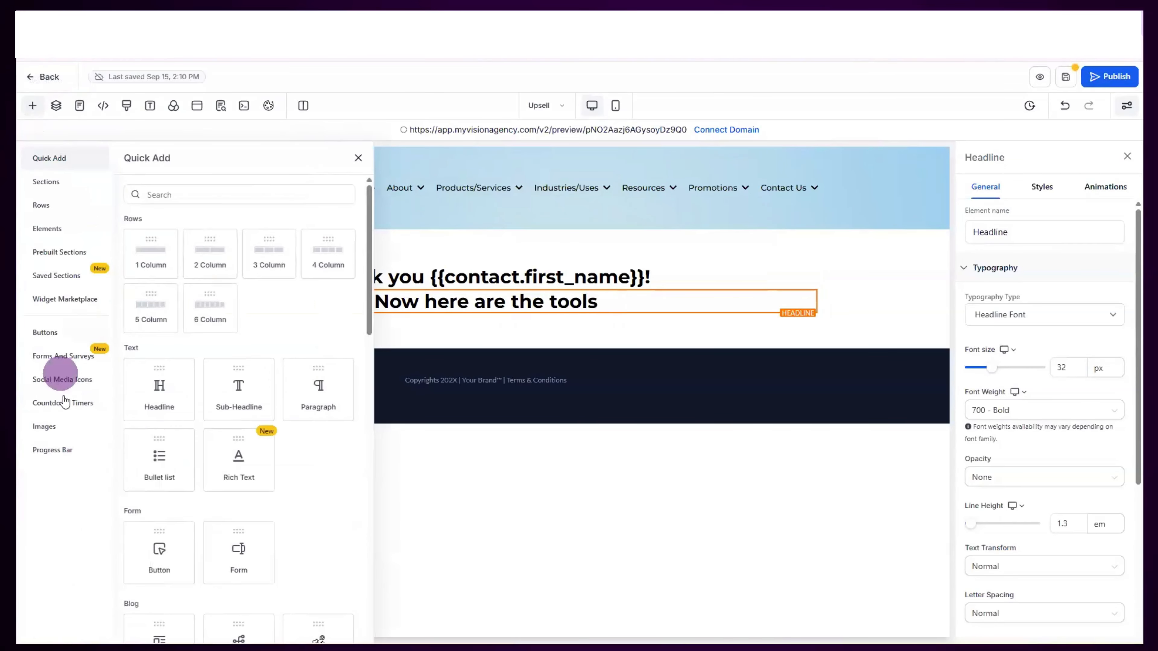
left_click(50, 253)
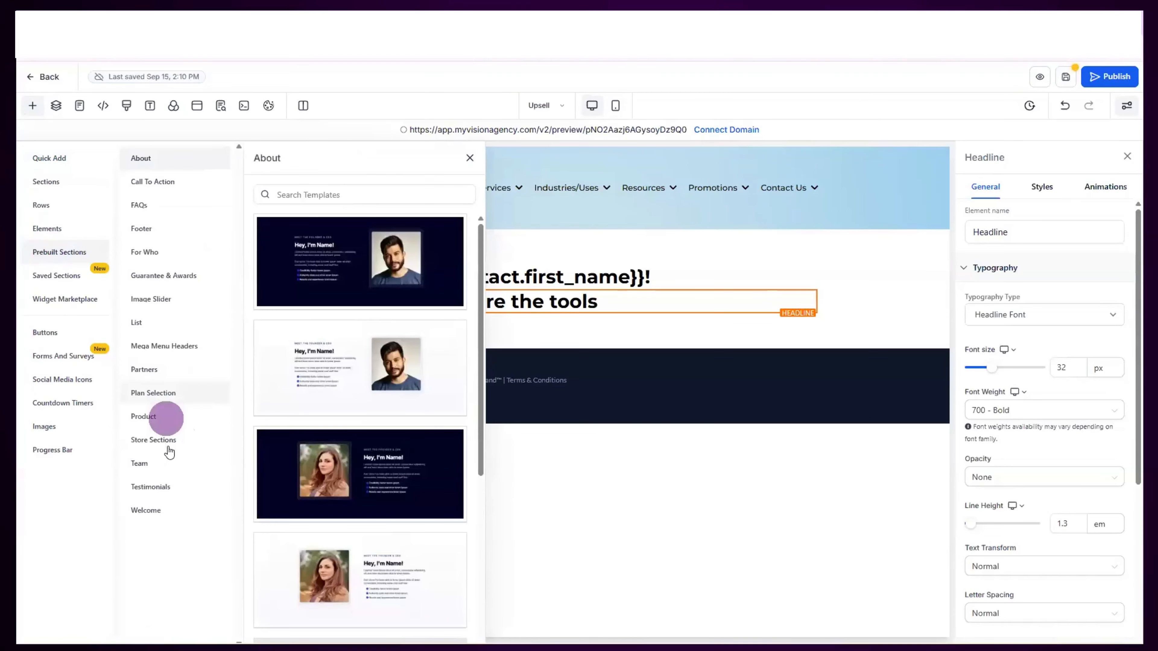
left_click(167, 394)
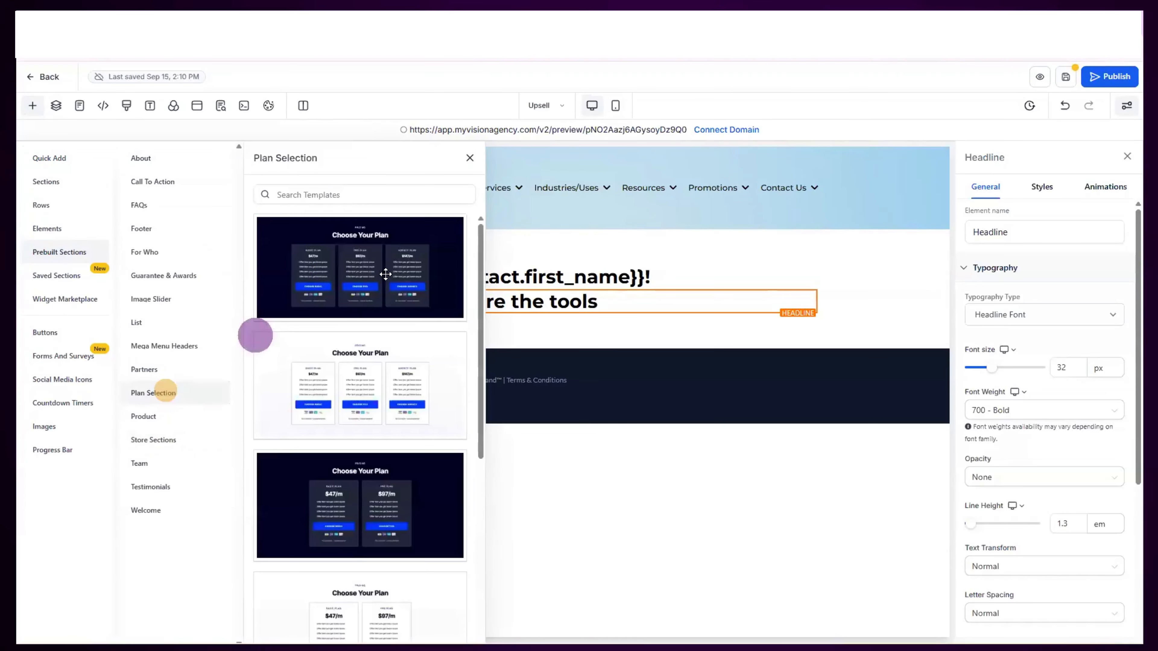
left_click_drag(398, 422, 746, 533)
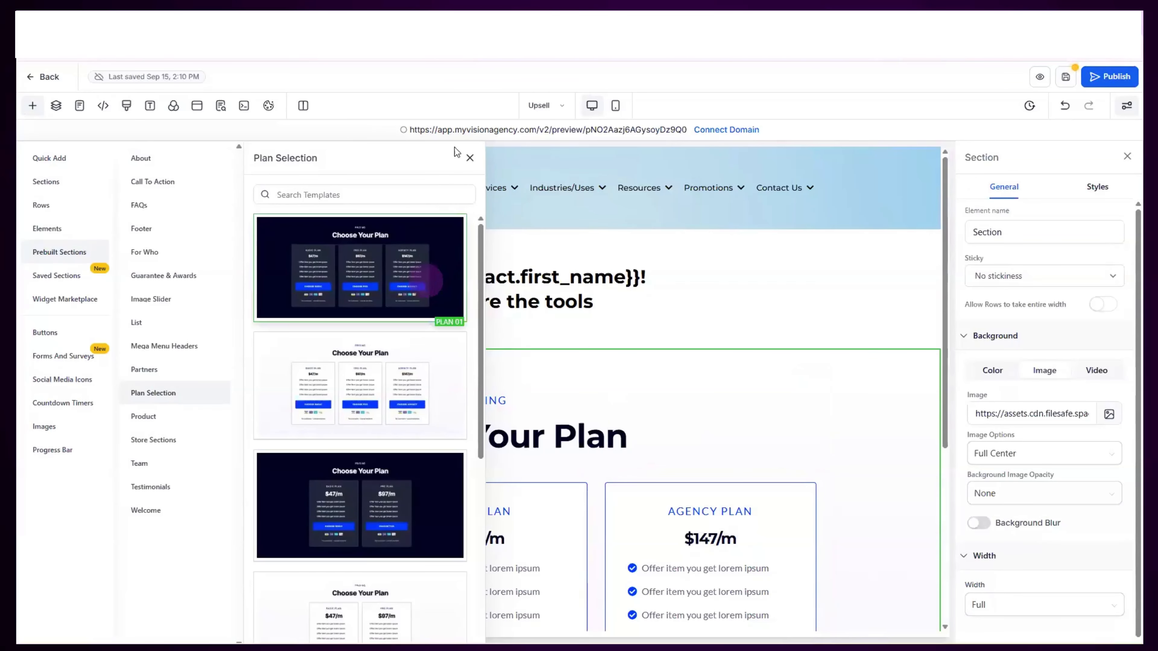
left_click(833, 434)
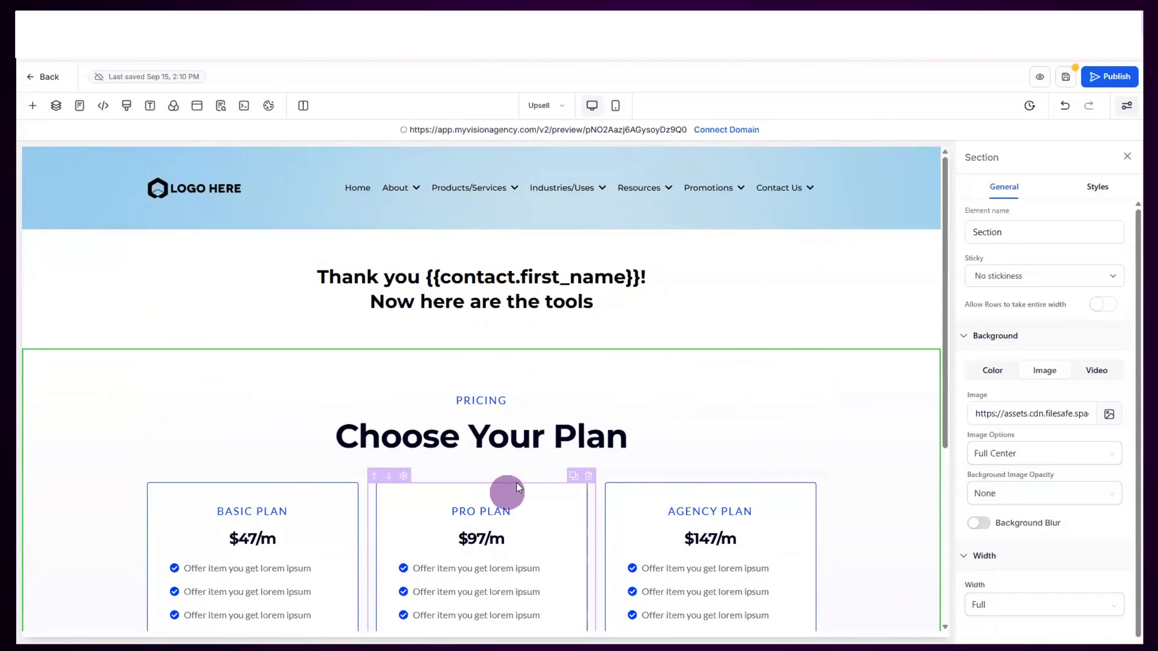
Delete the Pro Plan and Basic Plan columns, keeping only the Agency Plan
scroll(519, 470, "down", 3)
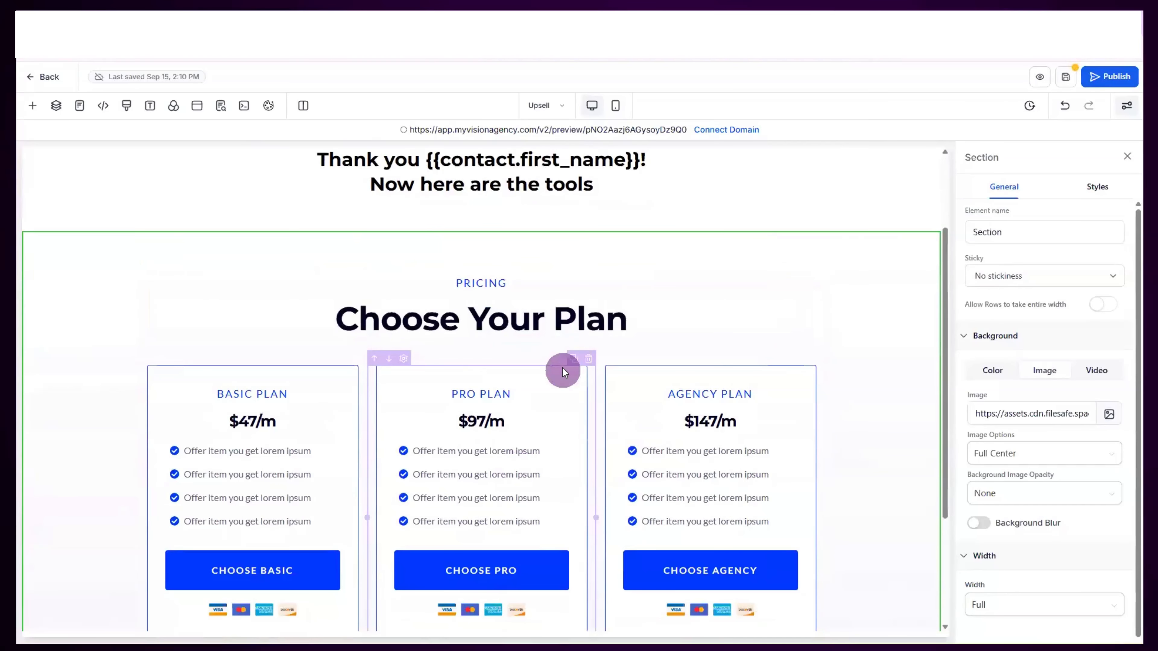
left_click(589, 359)
left_click(474, 358)
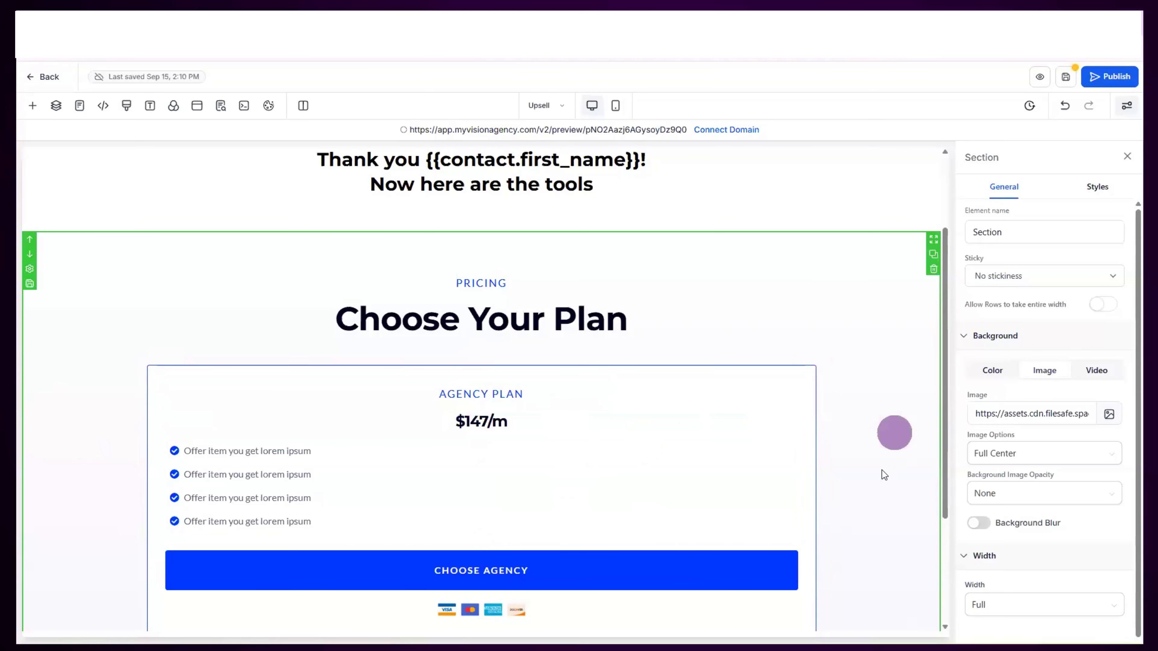
Add a one-column row beneath the Agency Plan card and open the element choices for its column
scroll(871, 472, "down", 3)
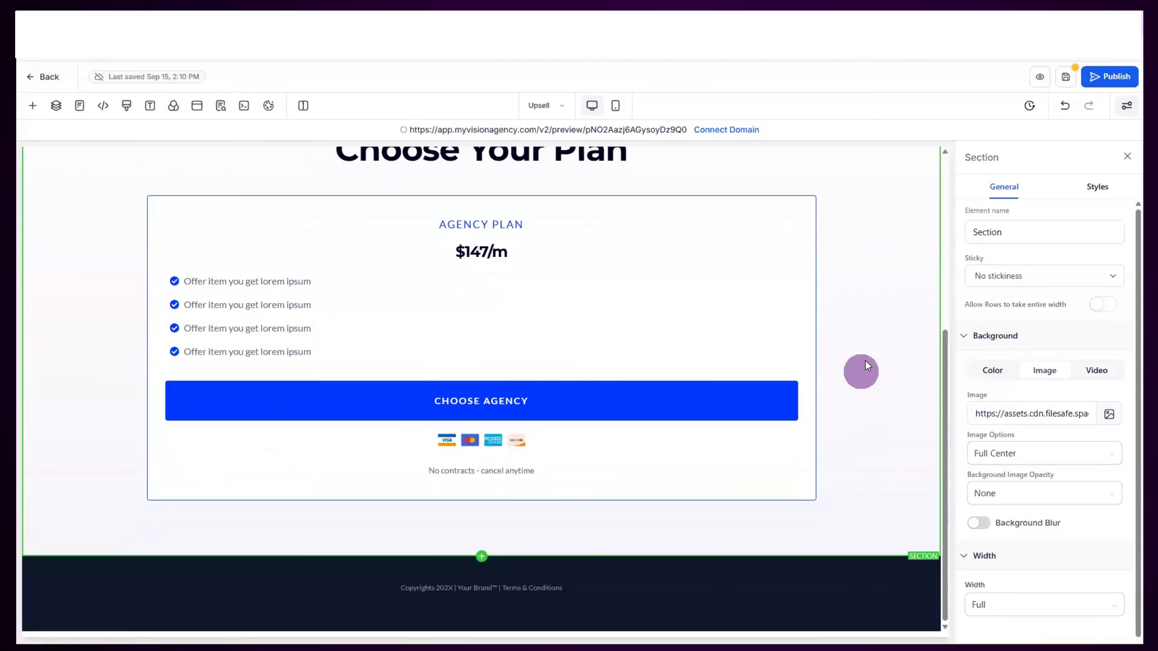
scroll(865, 358, "up", 5)
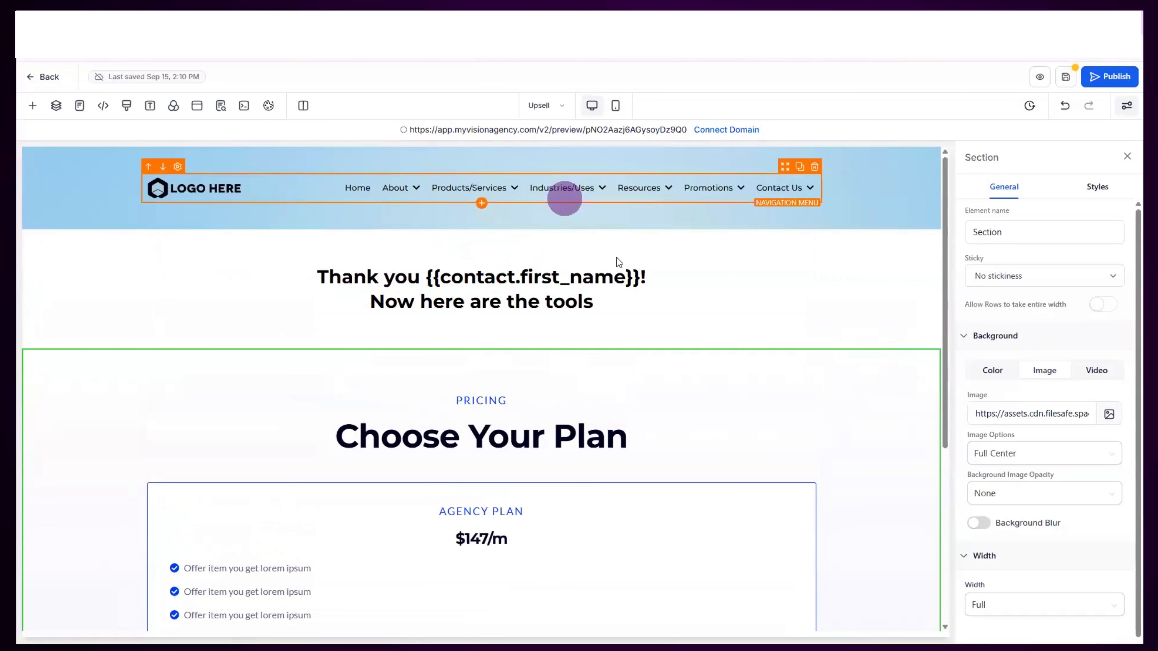
scroll(615, 259, "down", 5)
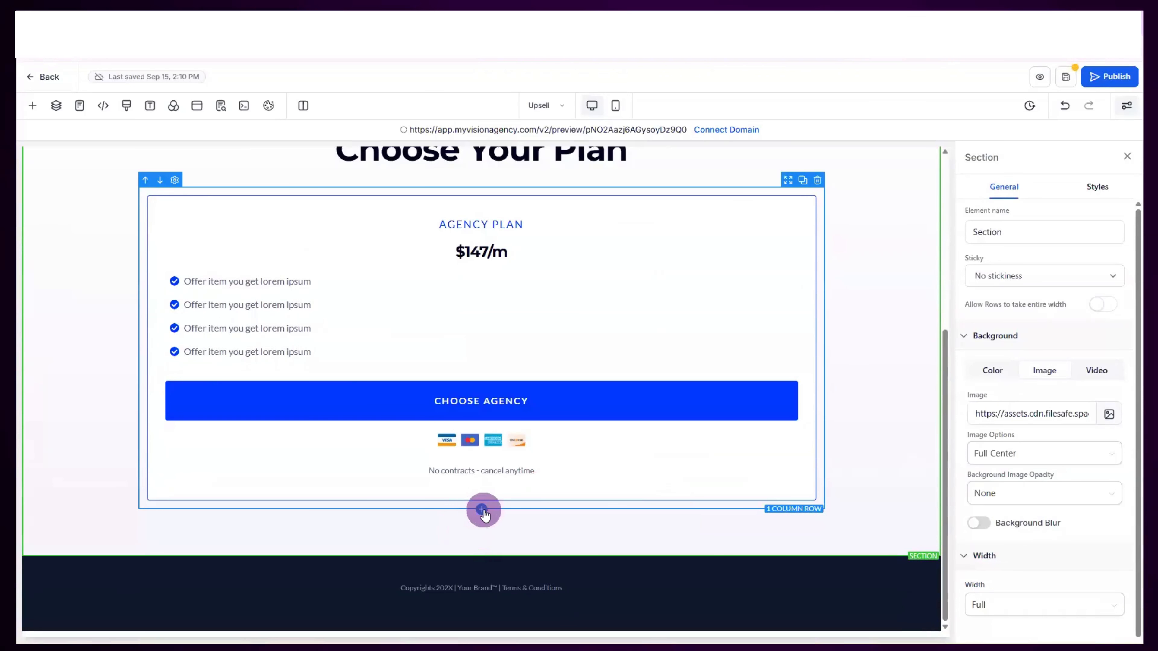
left_click(483, 510)
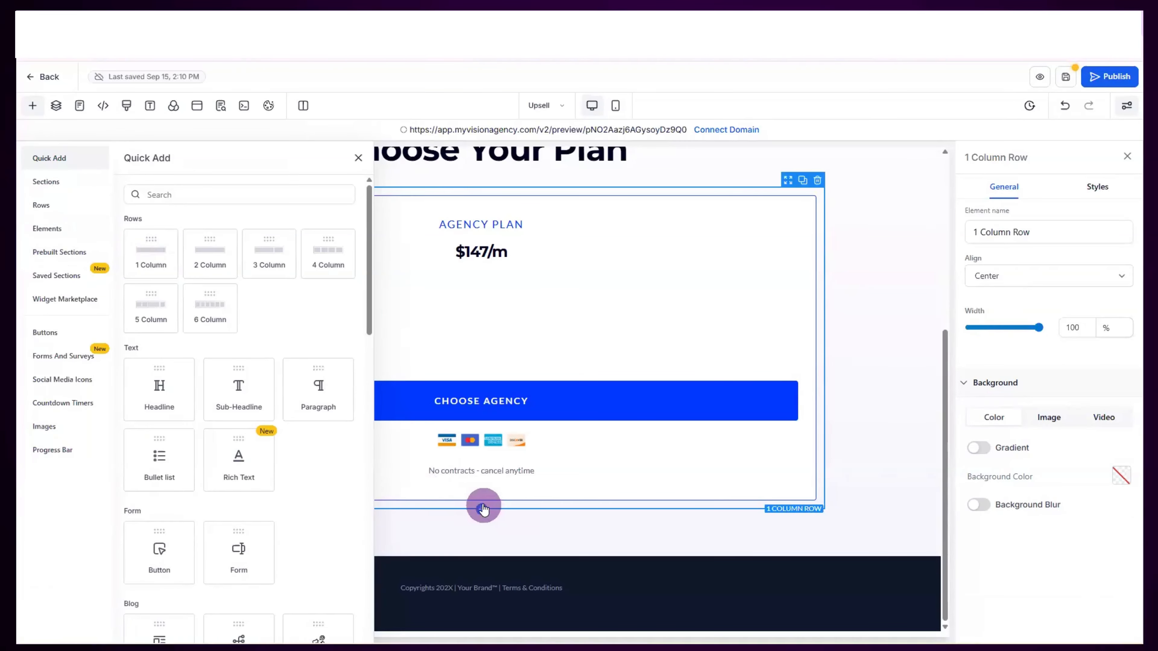
left_click_drag(153, 258, 522, 509)
left_click(481, 549)
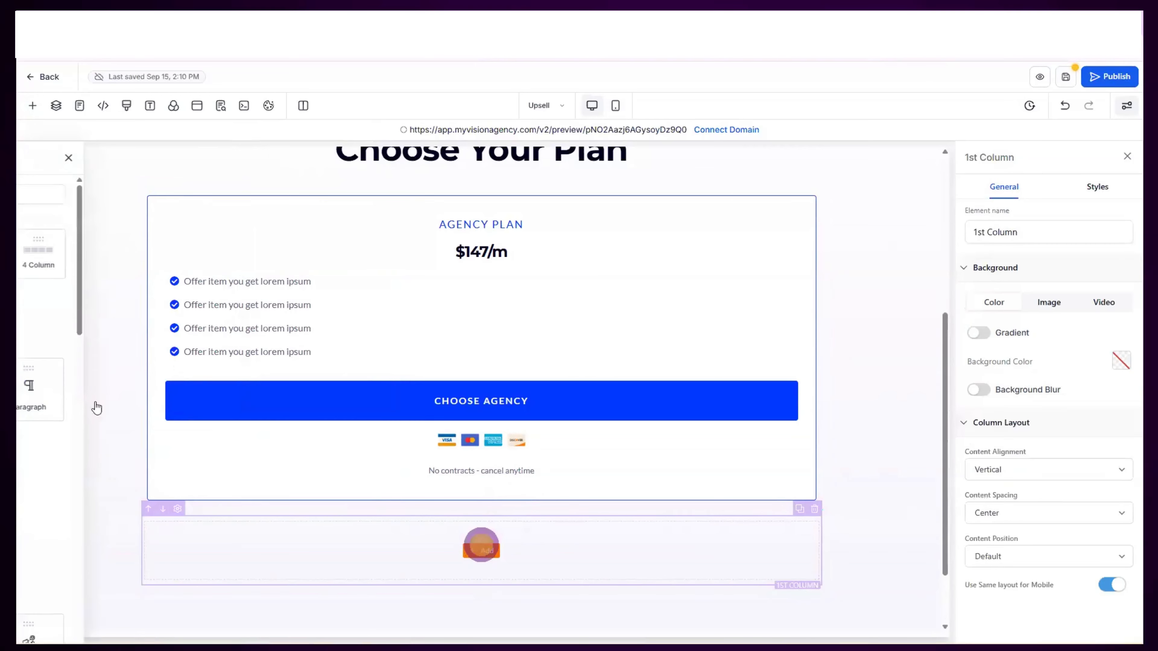
Add a button in the row beneath the Agency Plan card with text "No thank you" and sub text "I just want the free community"
left_click(159, 553)
left_click(473, 539)
triple_click(1068, 319)
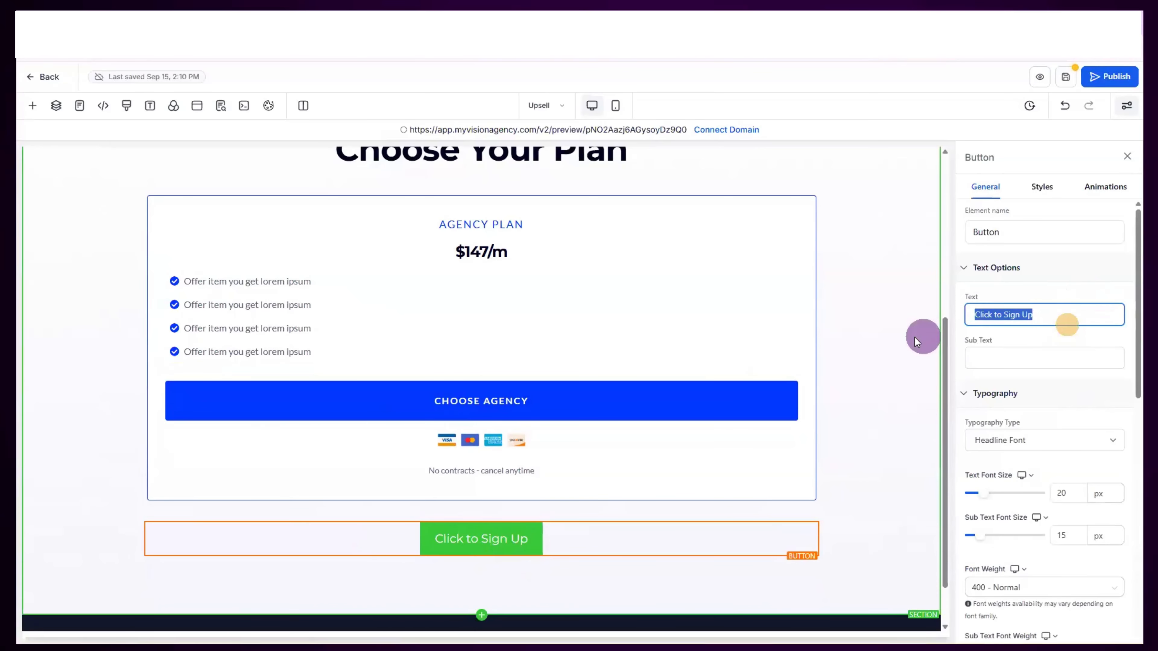
type("N")
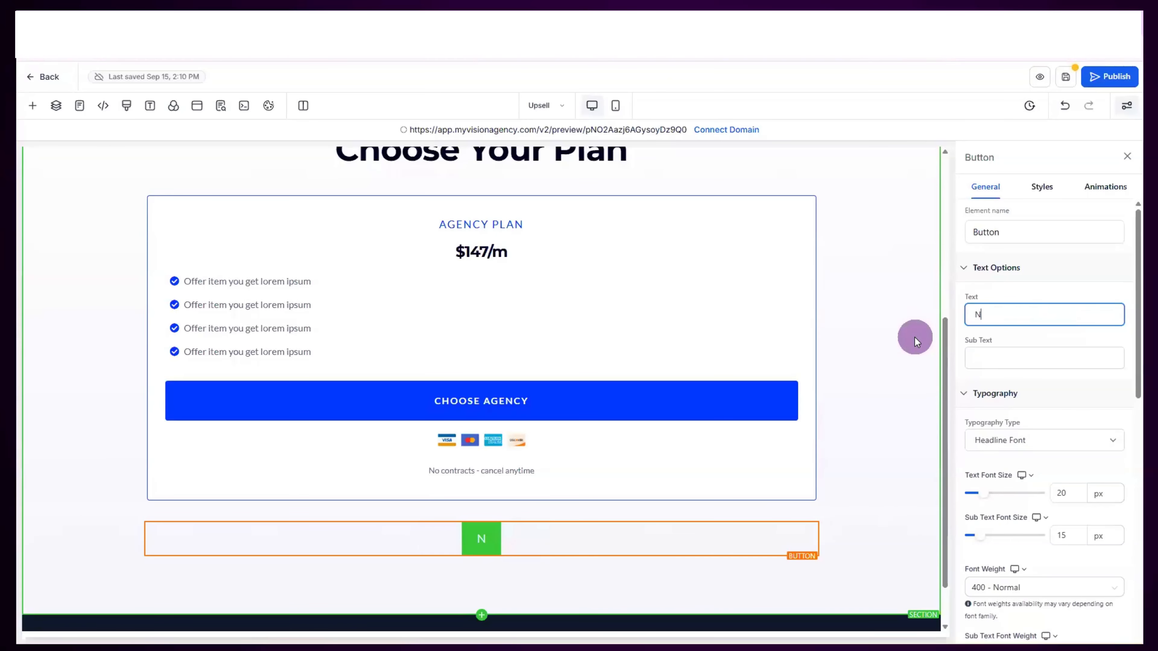
type("o thank you")
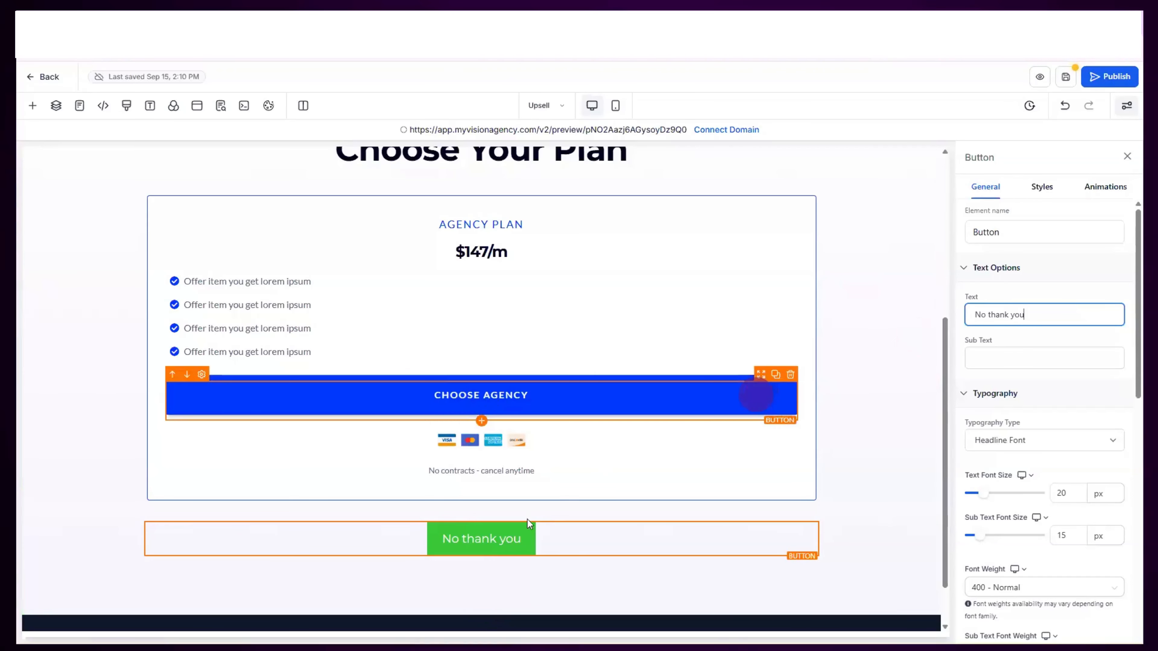
left_click(997, 360)
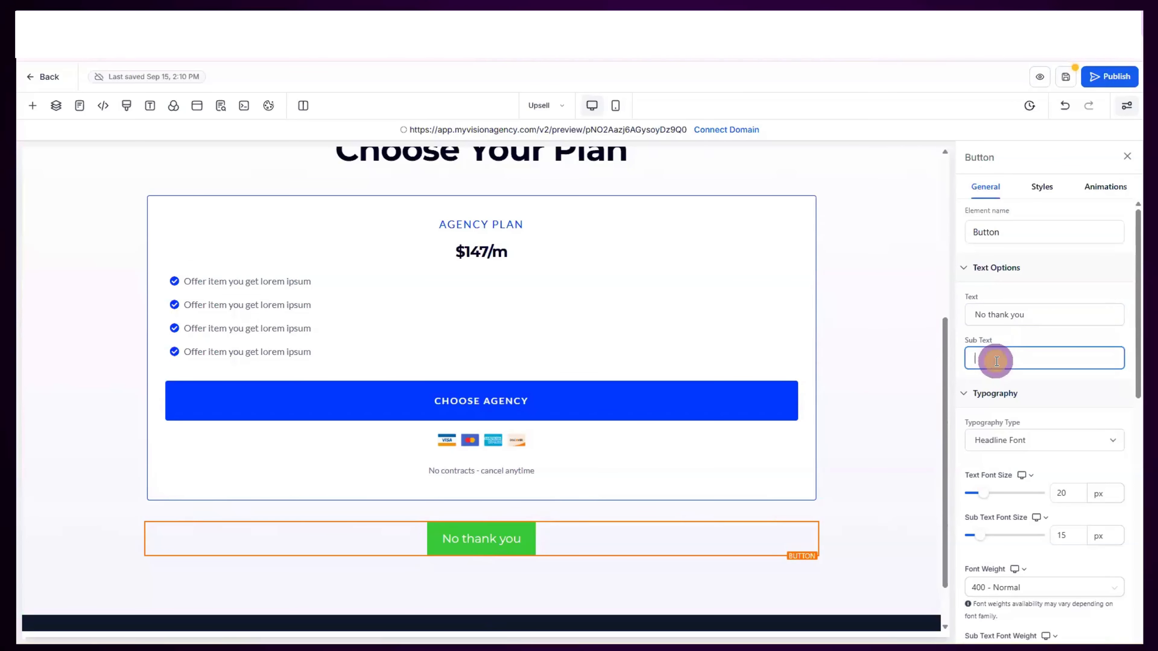
type("I just want the")
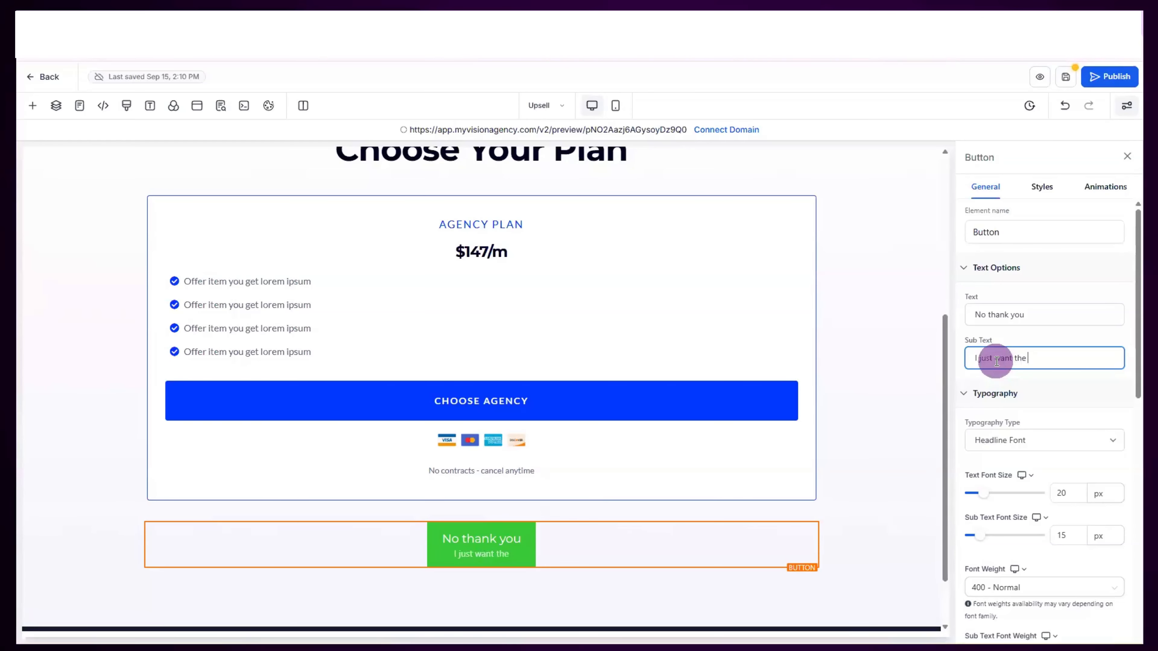
type(" free community")
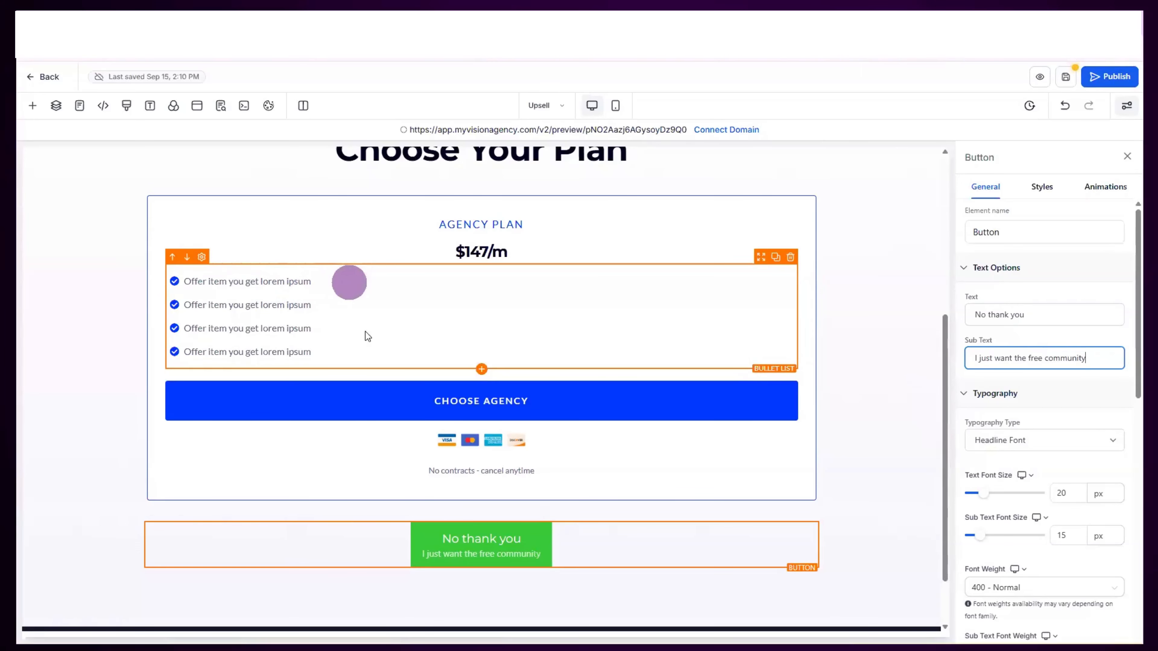
Review the Upsell page from the thank-you headlines down to the decline button and save the page
scroll(495, 212, "up", 5)
left_click(547, 105)
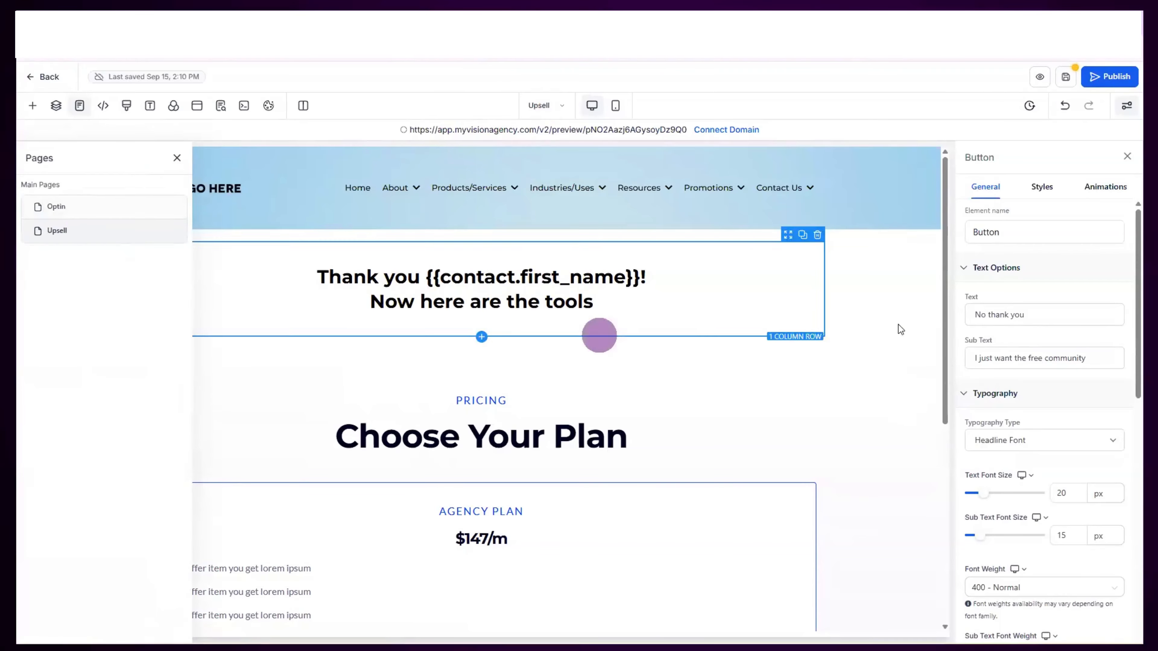
left_click(877, 329)
left_click(626, 273)
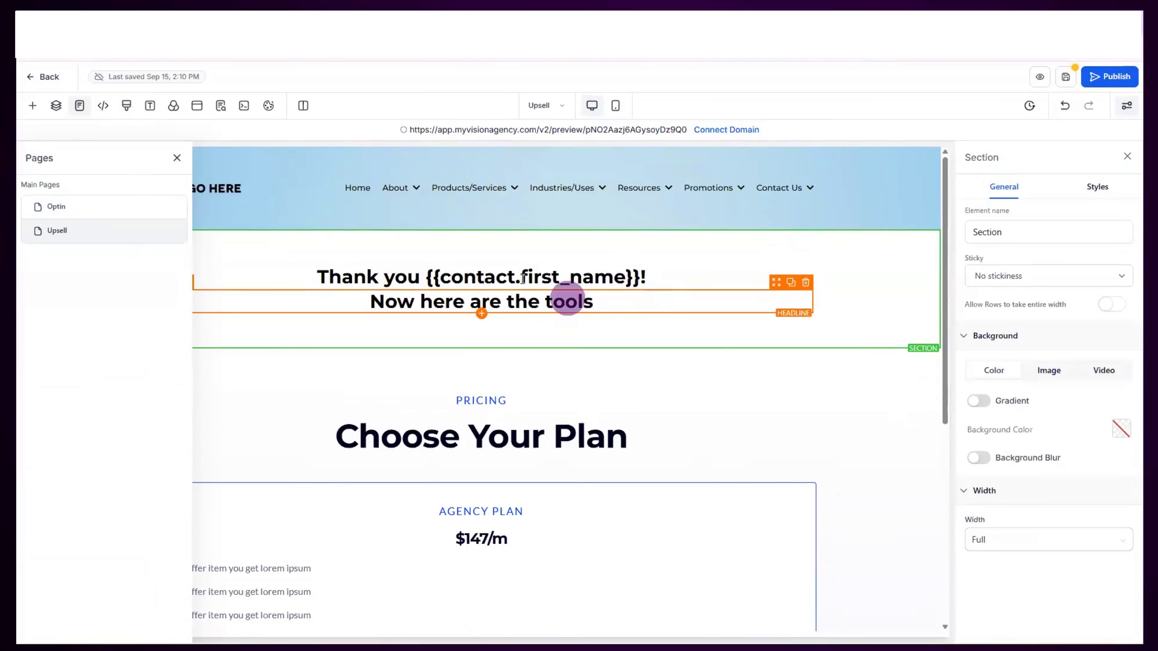
left_click(174, 159)
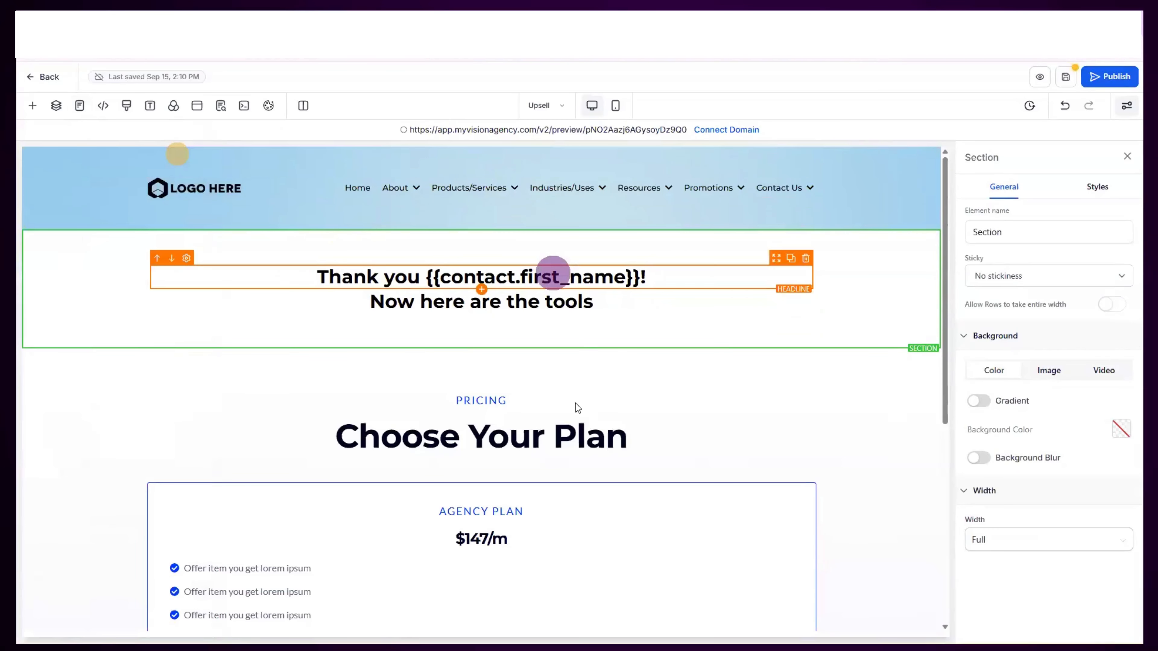
scroll(572, 394, "down", 4)
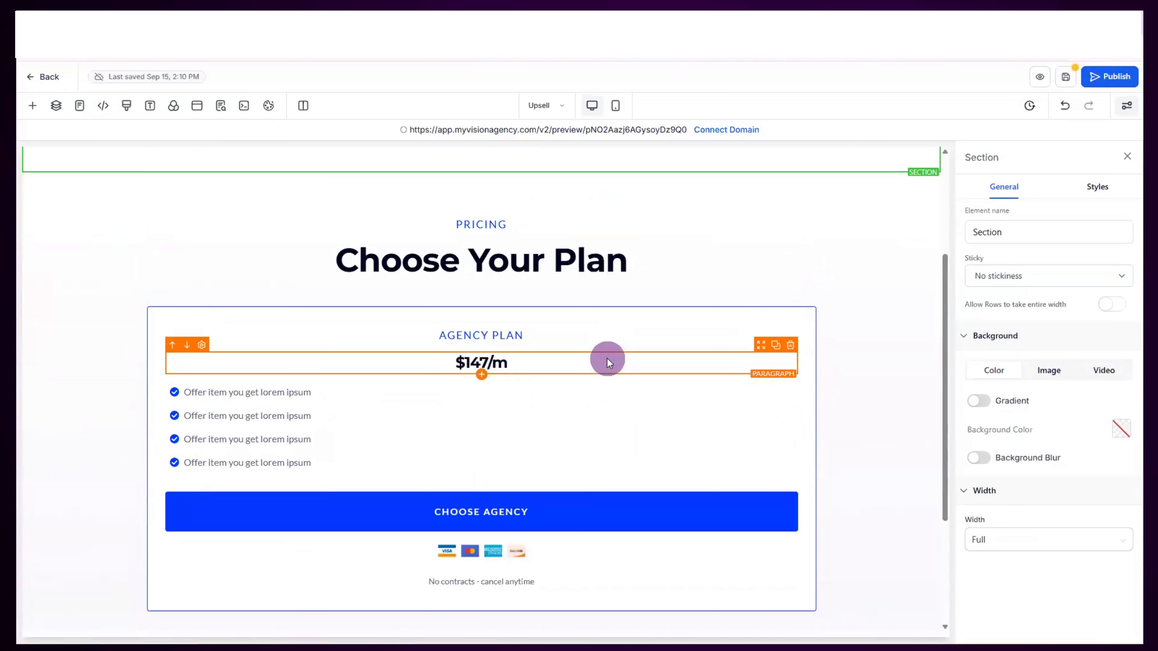
scroll(608, 395, "down", 4)
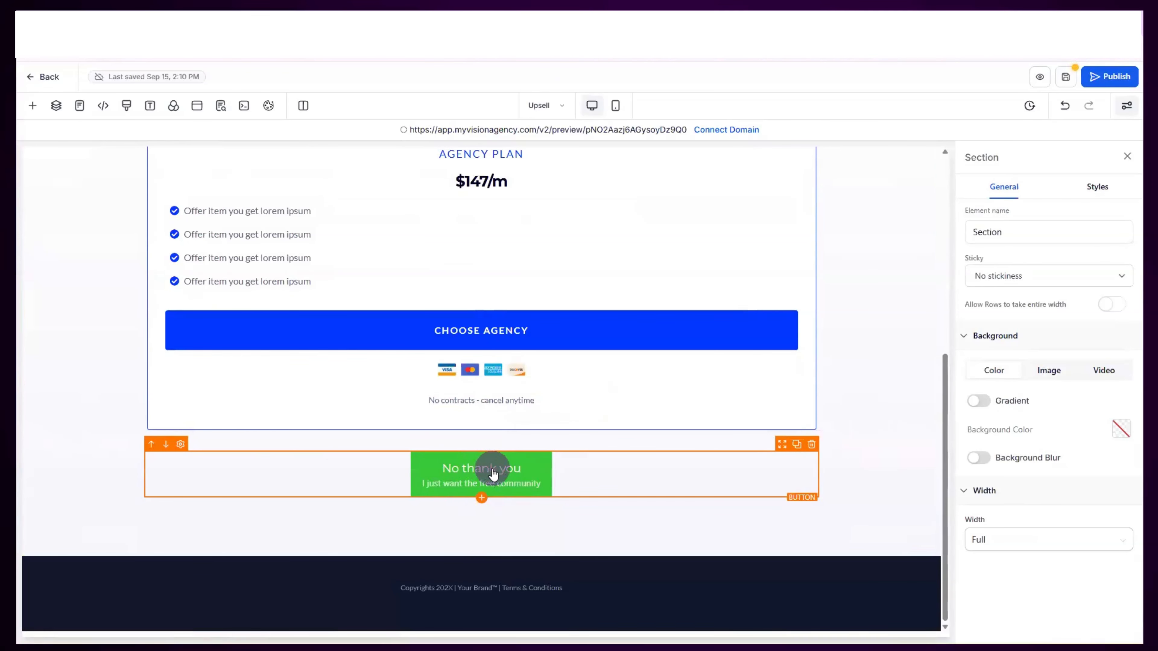
left_click(464, 483)
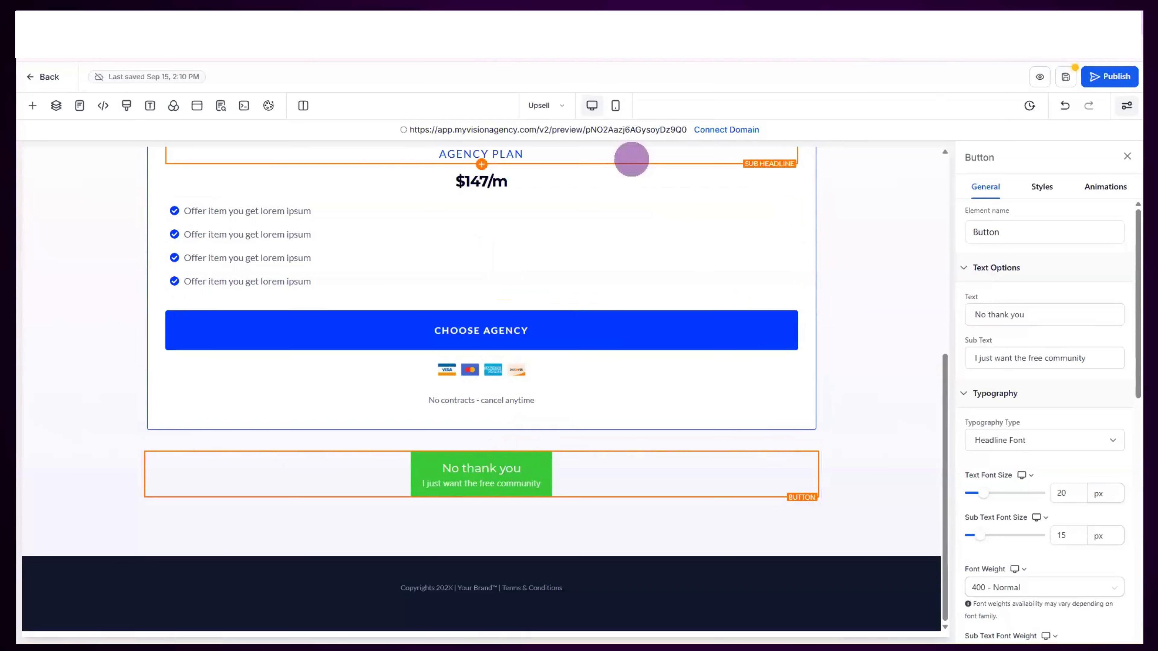
left_click(1067, 78)
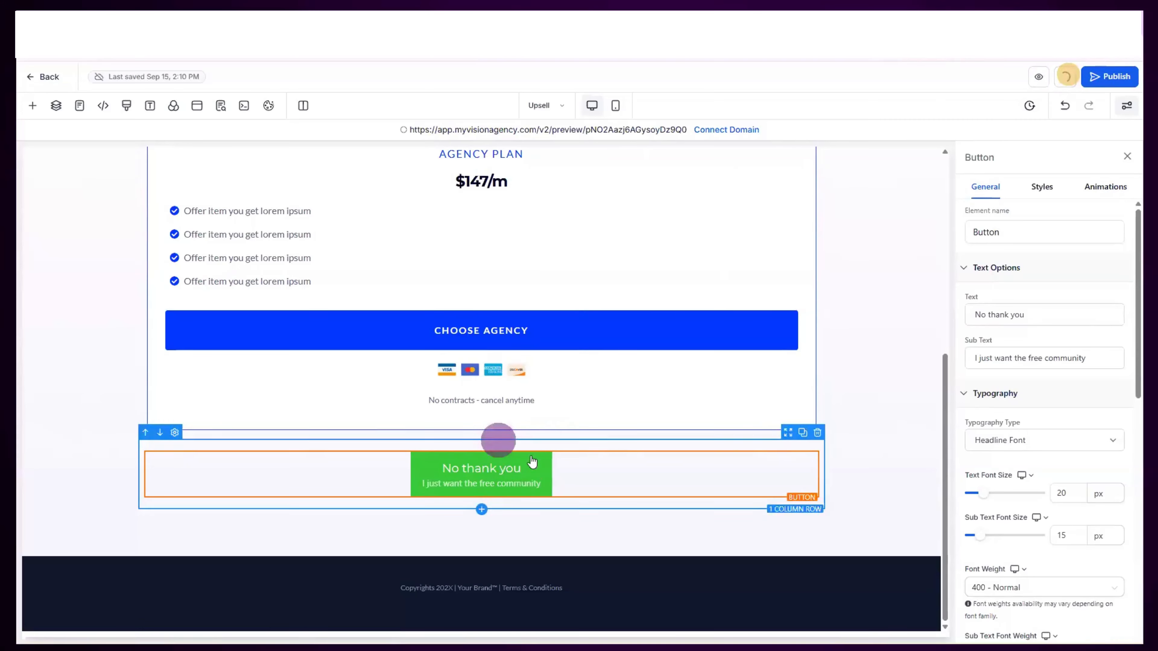
Change the Agency Plan price on the Upsell page to $547/m and save the page
scroll(513, 319, "up", 4)
scroll(575, 449, "down", 1)
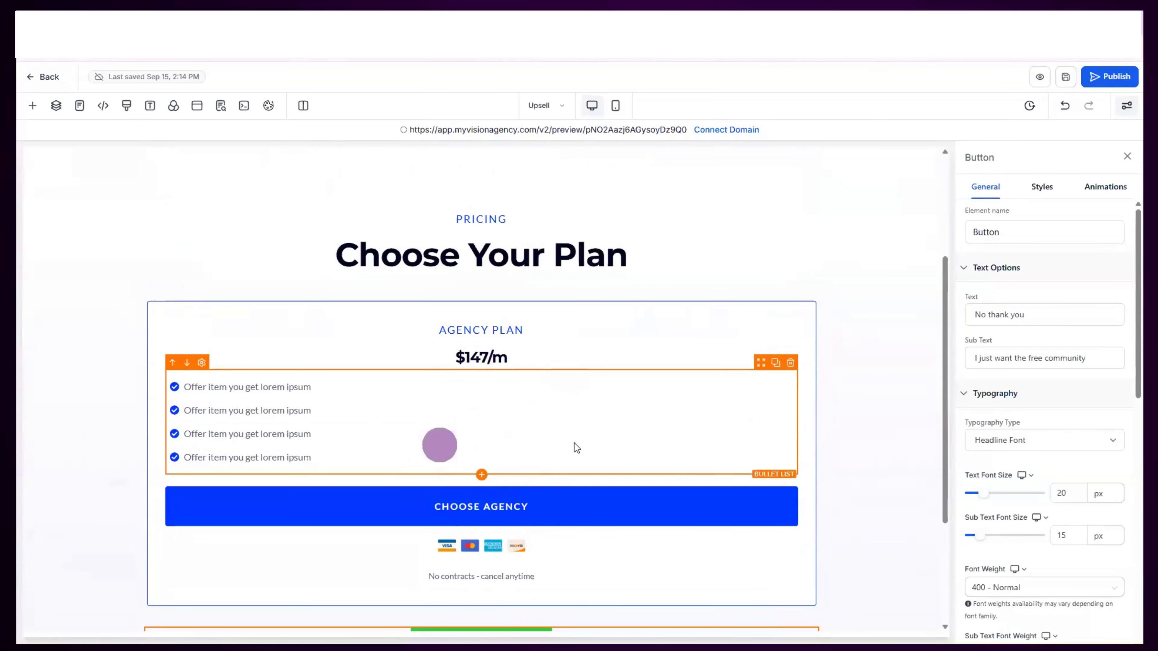
scroll(576, 449, "down", 2)
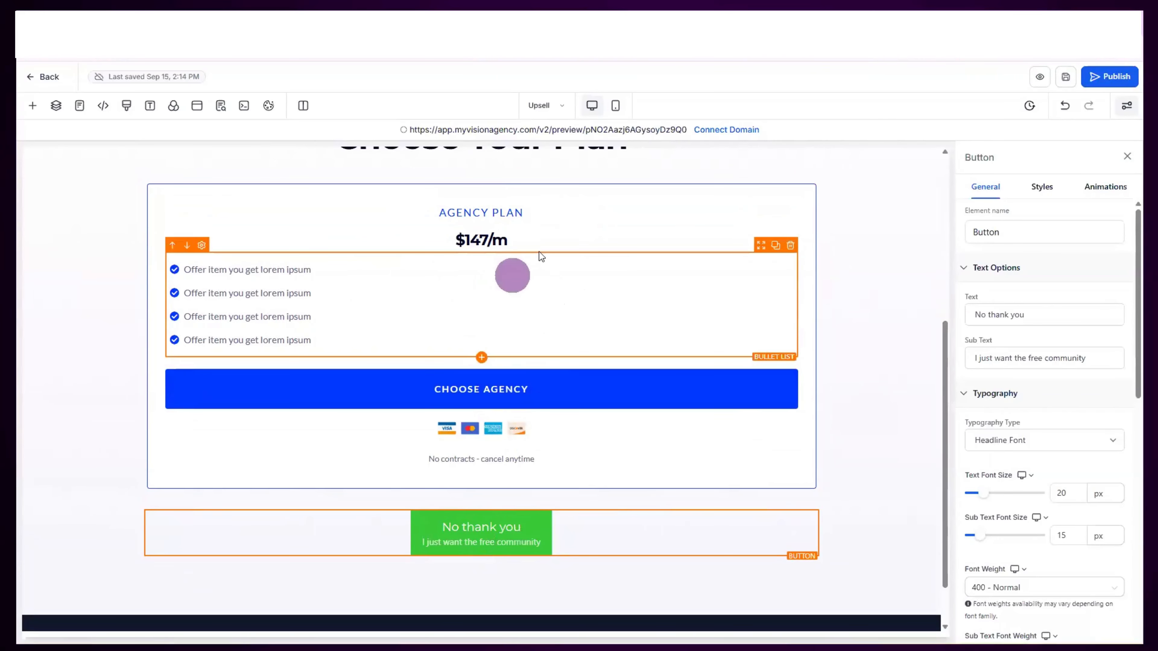
double_click(475, 237)
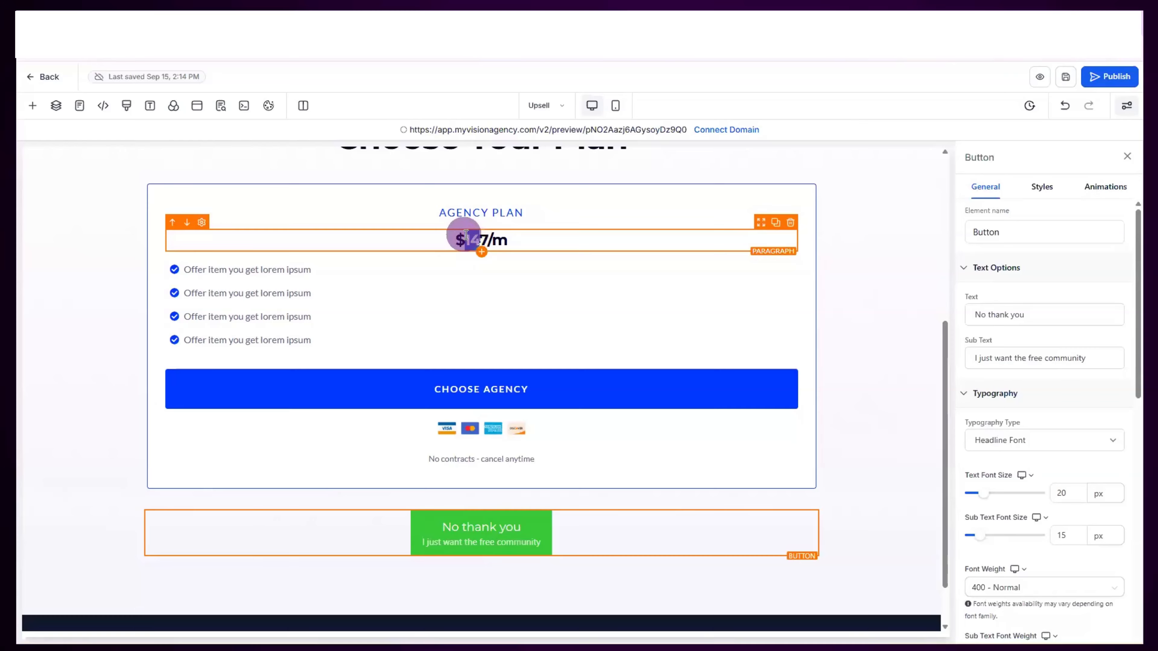
left_click(465, 235)
left_click_drag(475, 238, 467, 235)
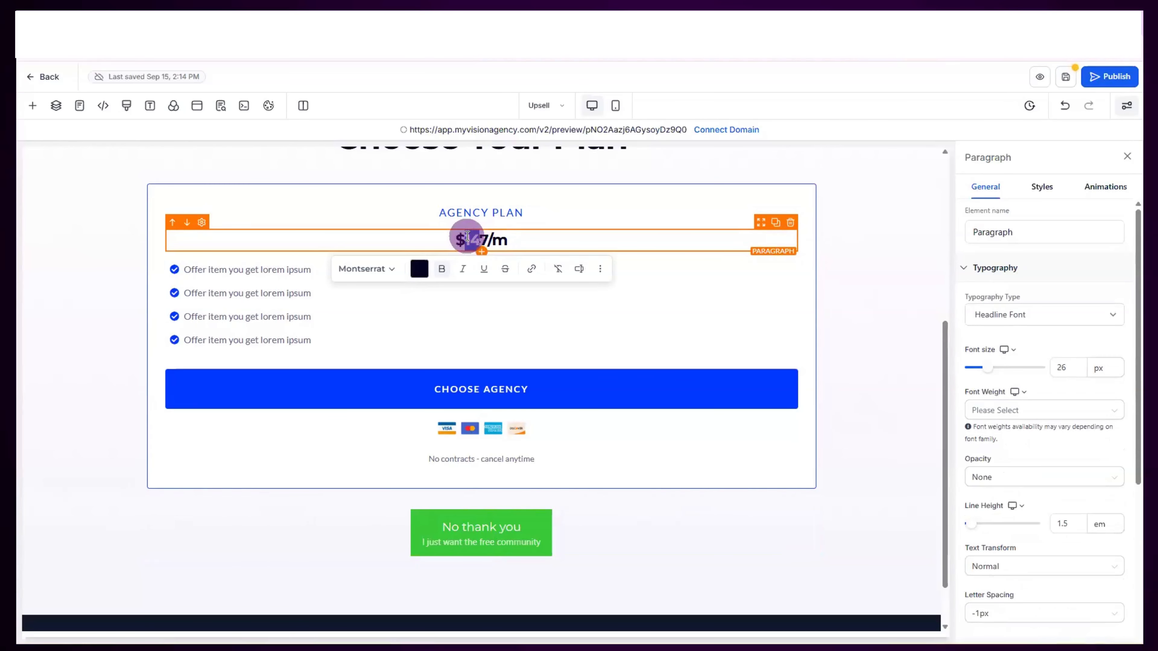
type("5")
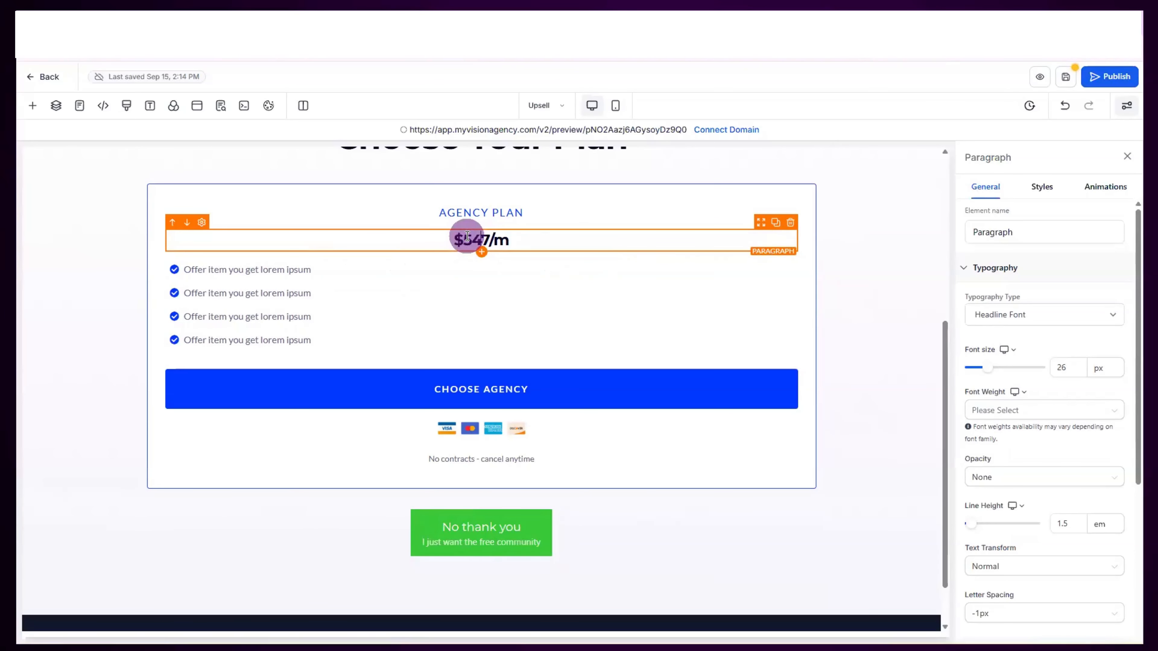
left_click(1066, 76)
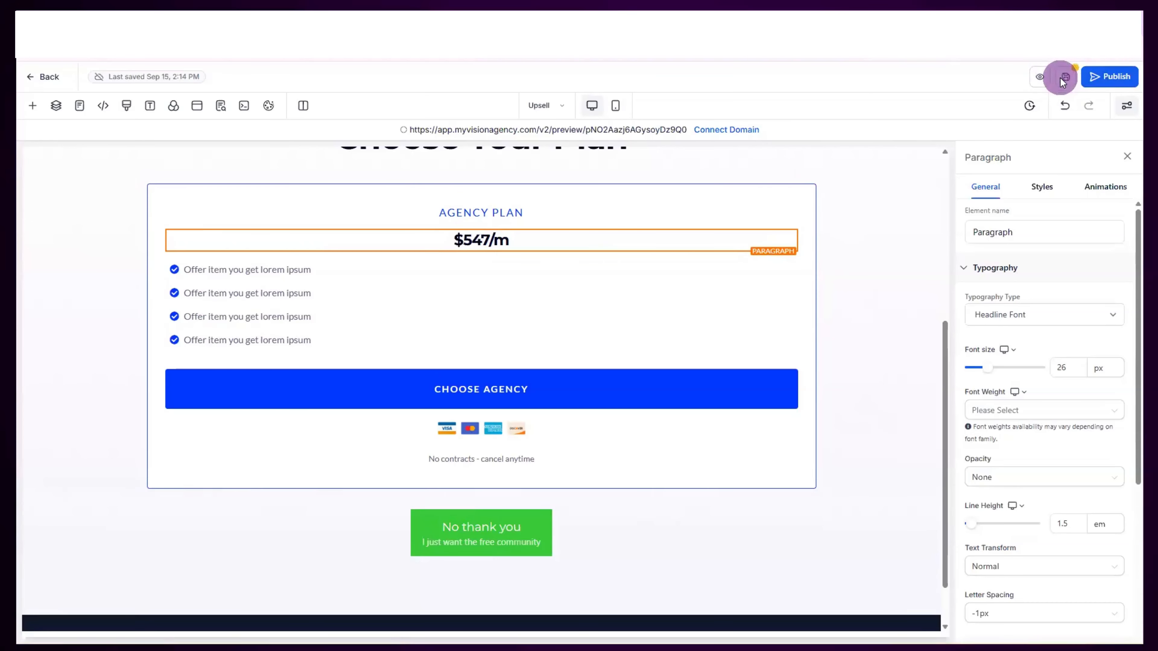
left_click(456, 535)
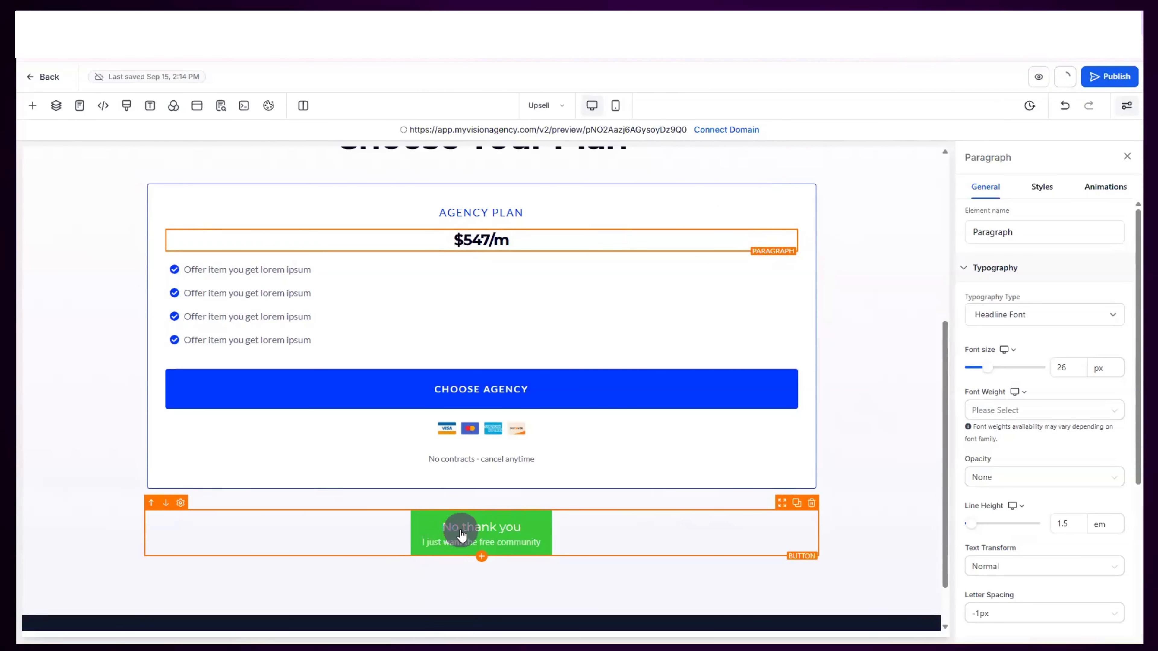
Return to the Tripwire funnel's steps and clone the Upsell step within the same funnel
left_click(49, 80)
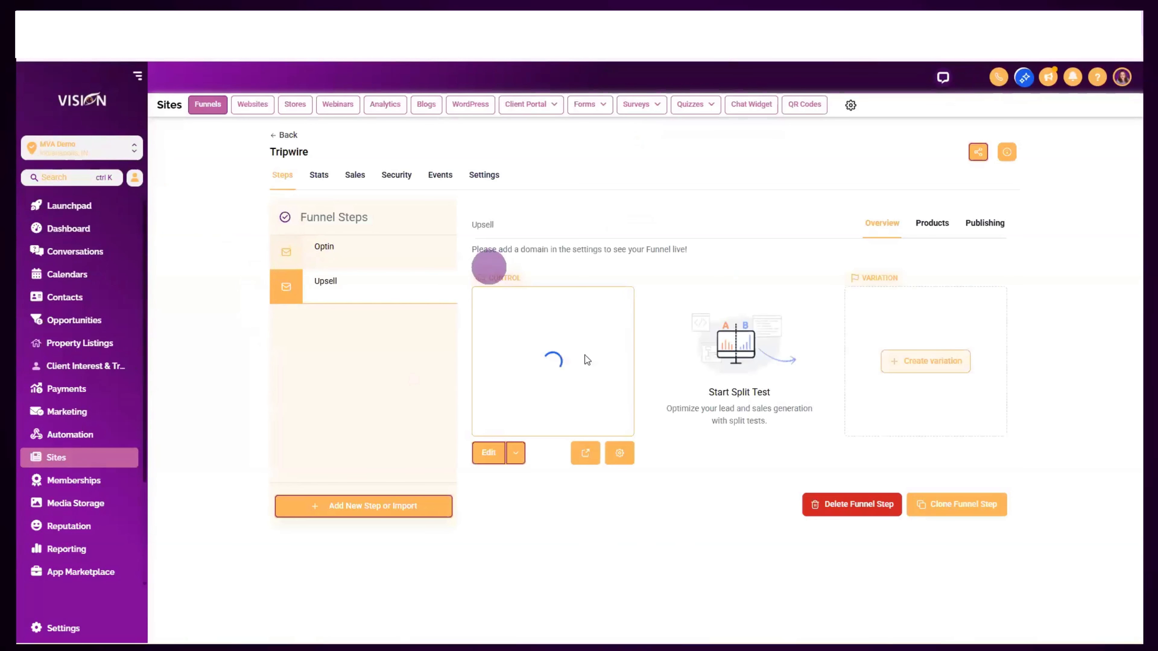
left_click(979, 510)
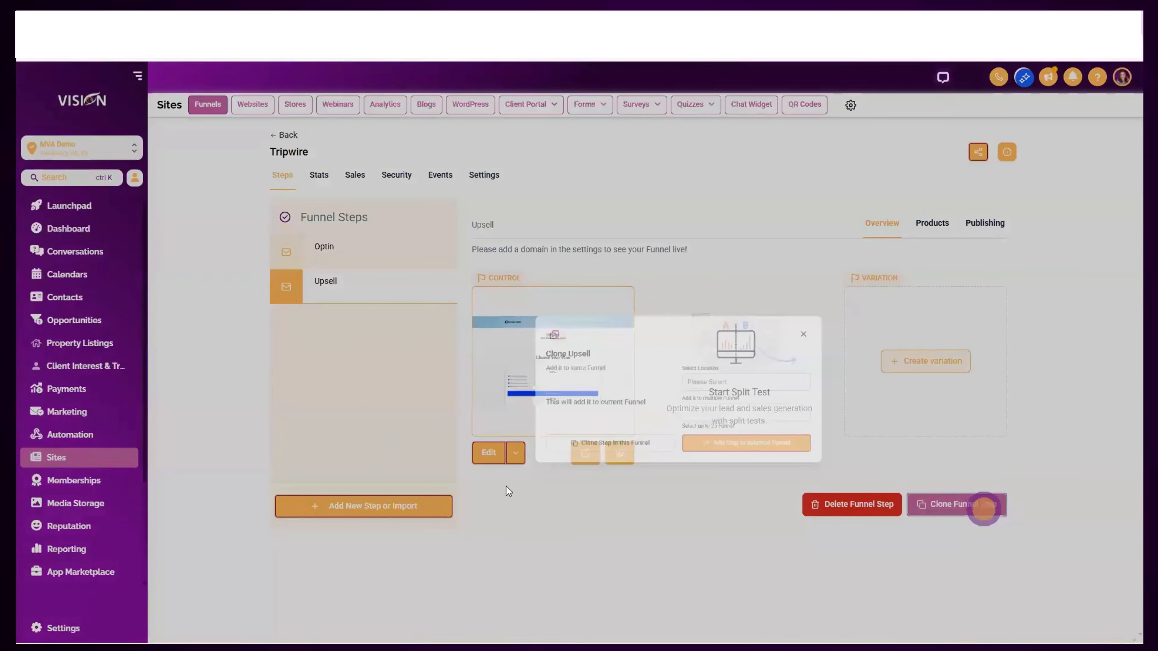
left_click(485, 420)
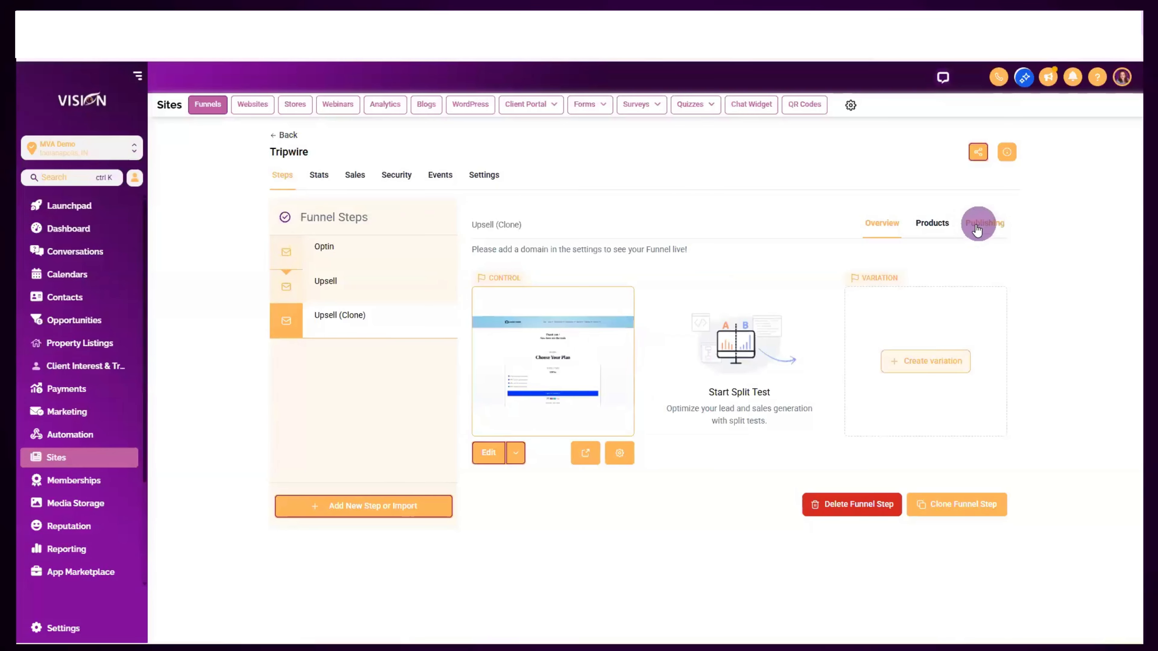
Rename the cloned Upsell step as Downsell and set its step URL to /downsell
left_click(985, 222)
left_click_drag(650, 276, 551, 281)
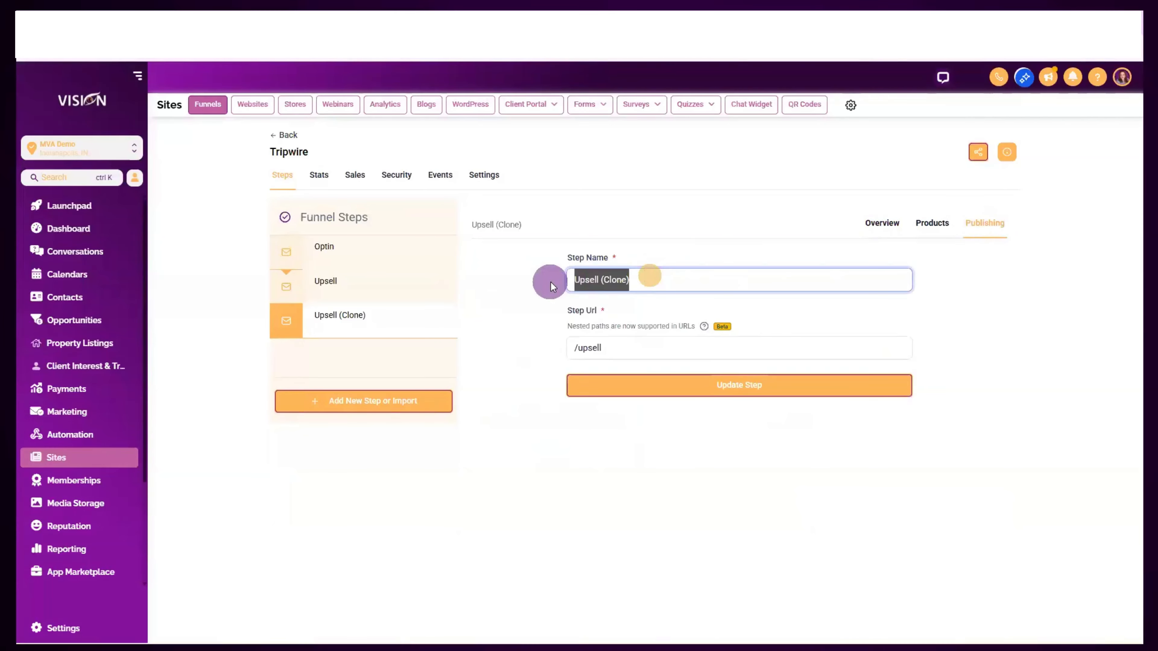
type("Downsekll")
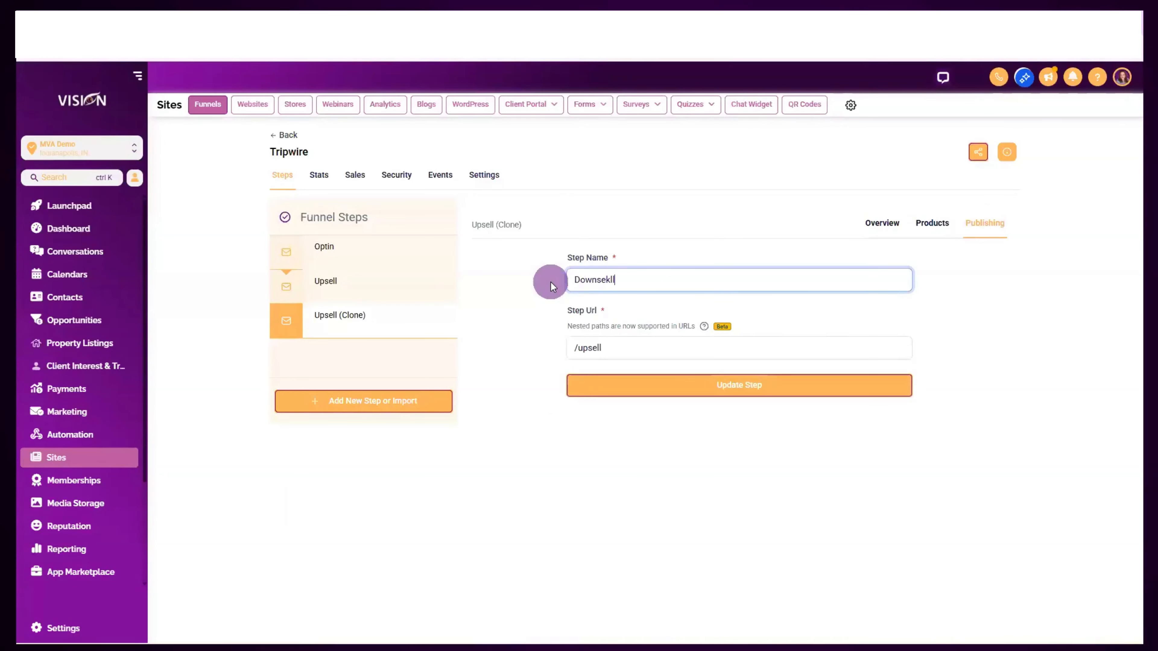
key("Left")
key("Left")
key("BackSpace")
left_click_drag(576, 347, 667, 354)
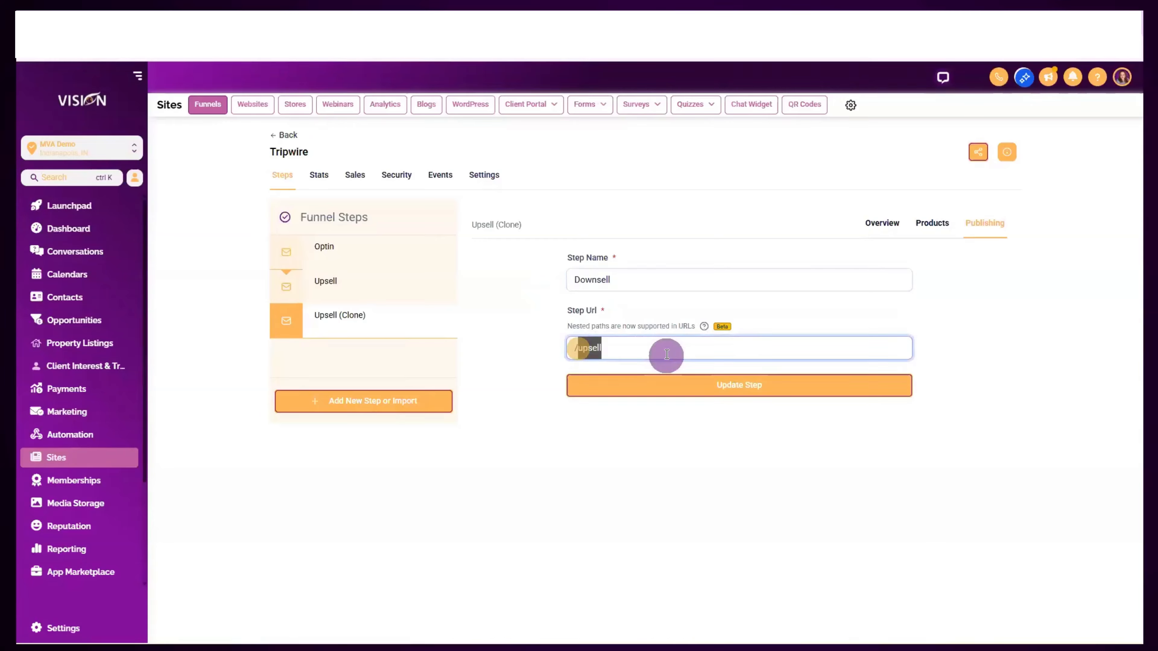
type("/downse")
type("ll")
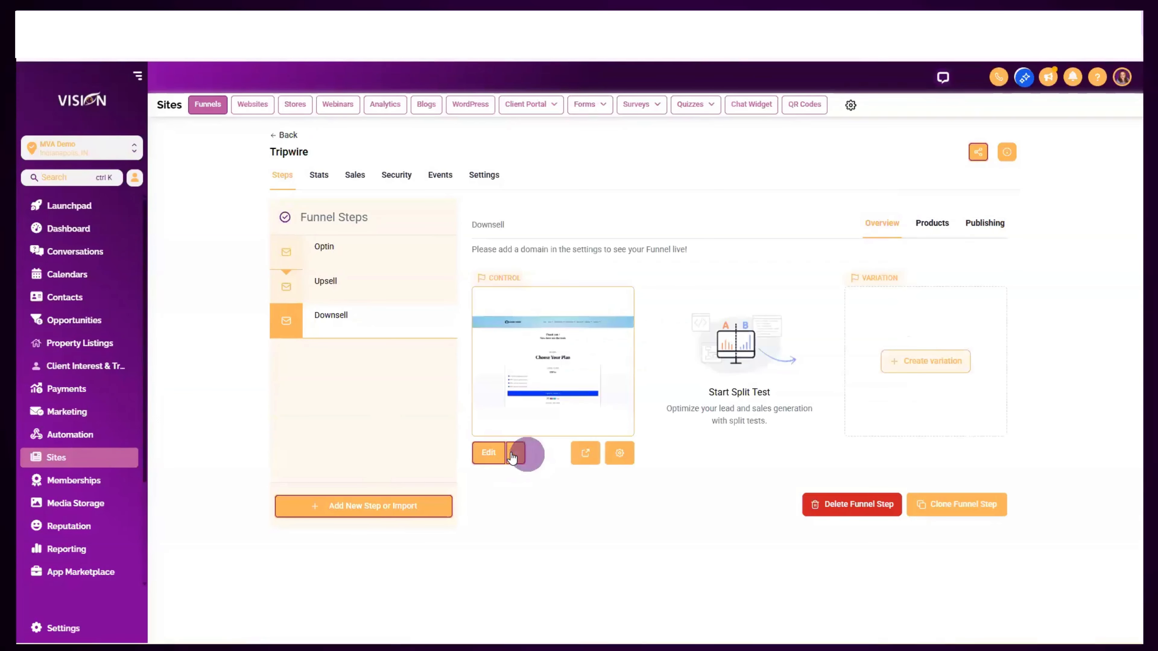
Open the Downsell page for editing and replace the personalized thank-you headline with "DOWNSELL"
left_click(516, 456)
left_click(512, 431)
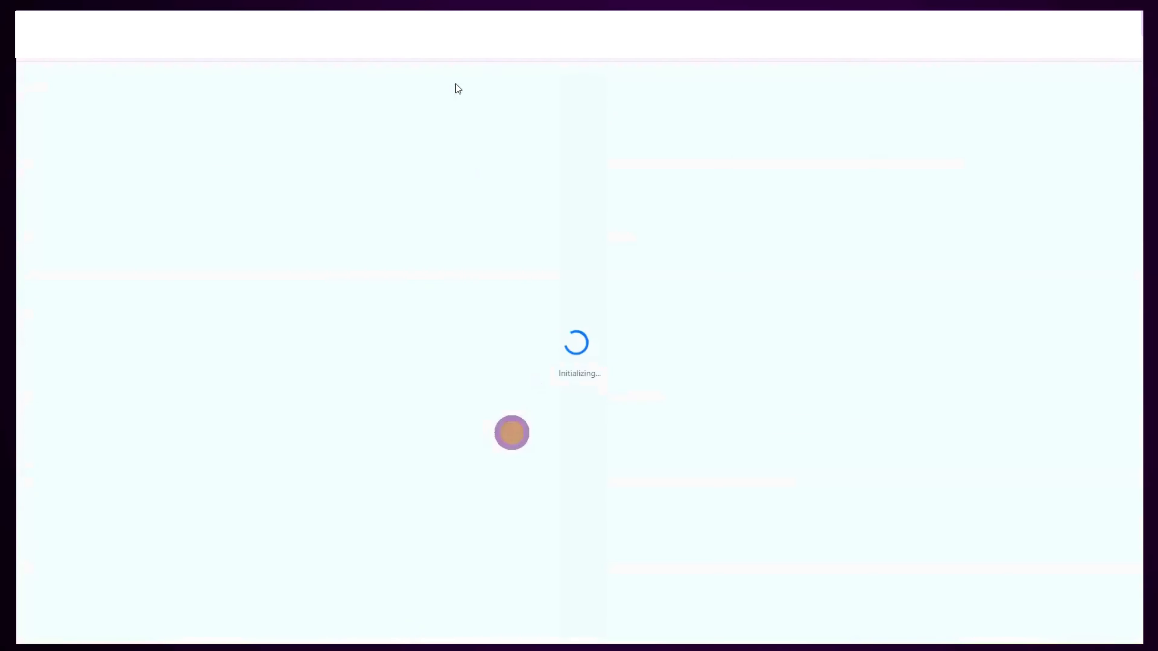
left_click_drag(318, 222, 679, 215)
left_click(679, 215)
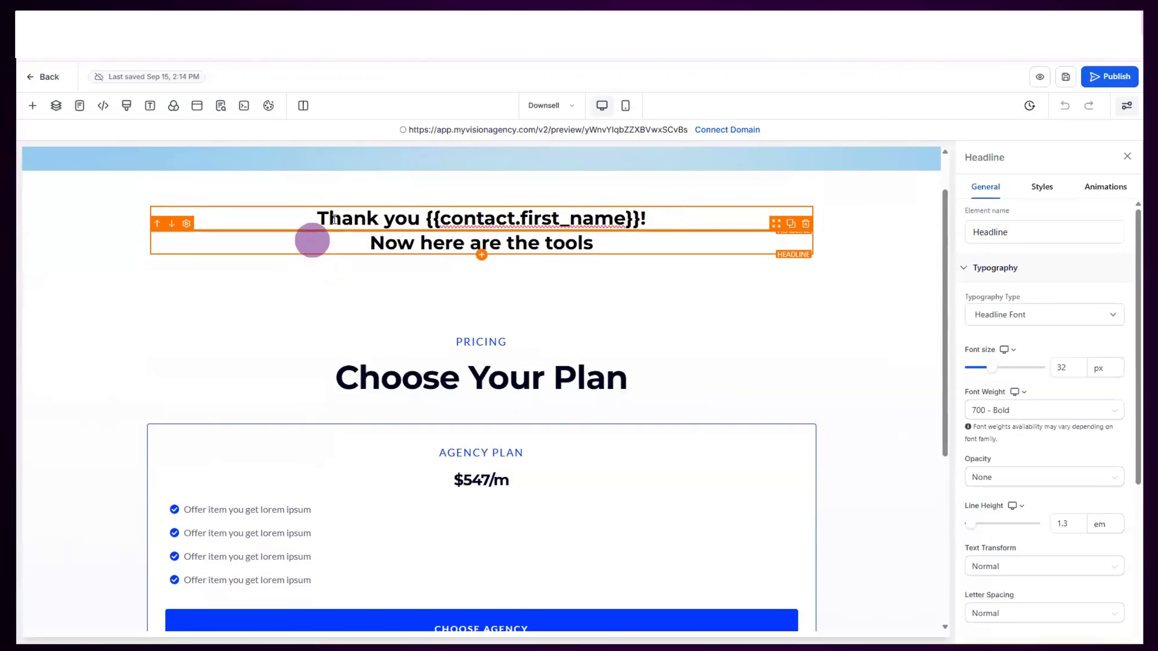
left_click_drag(657, 216, 316, 213)
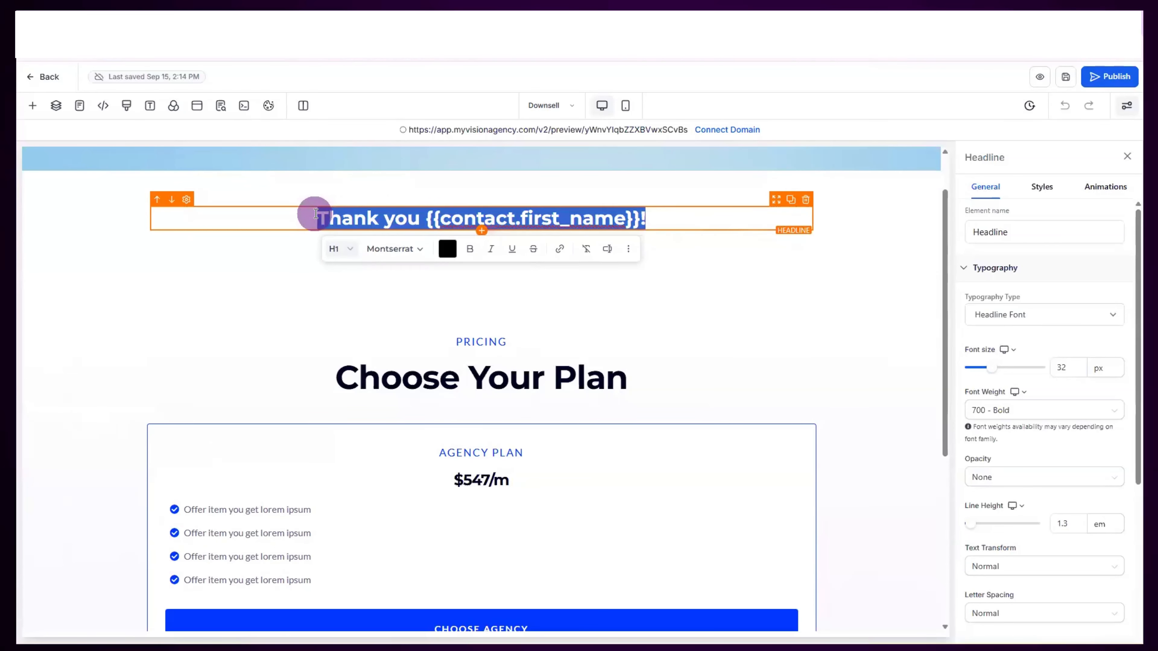
type("DOWEN")
key("BackSpace")
key("BackSpace")
type("NSELL")
Change the second headline on the Downsell page to "Now here is the DIY plan"
left_click(460, 251)
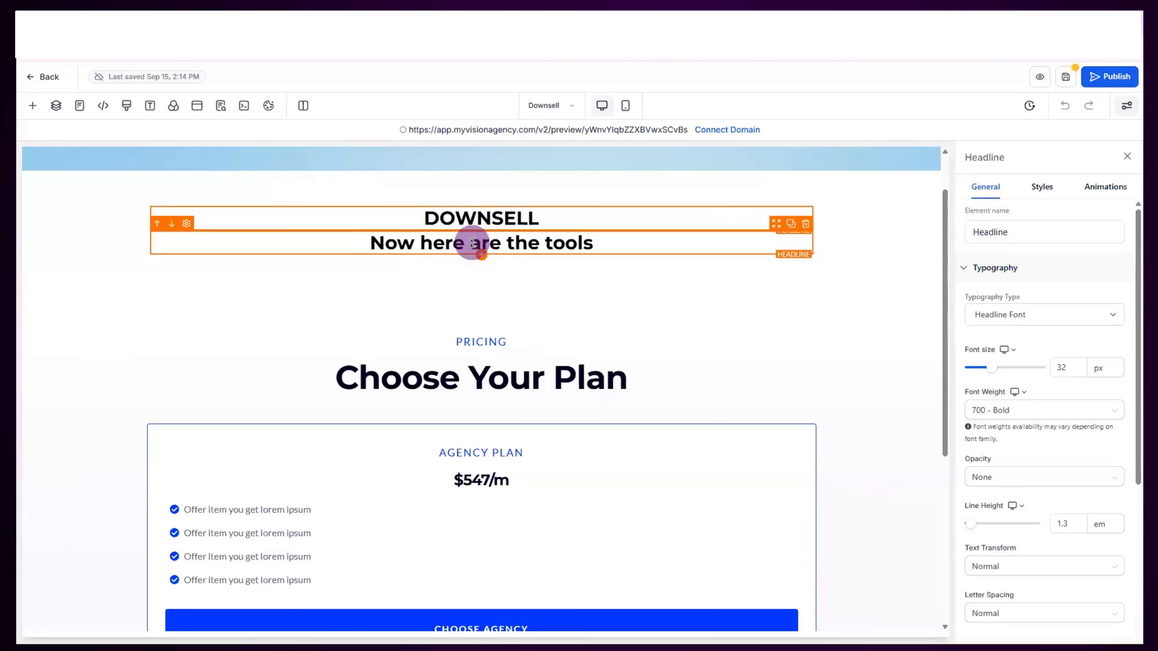
left_click_drag(505, 245, 641, 244)
key("BackSpace")
key("BackSpace")
key("BackSpace")
key("BackSpace")
key("BackSpace")
type("is the D")
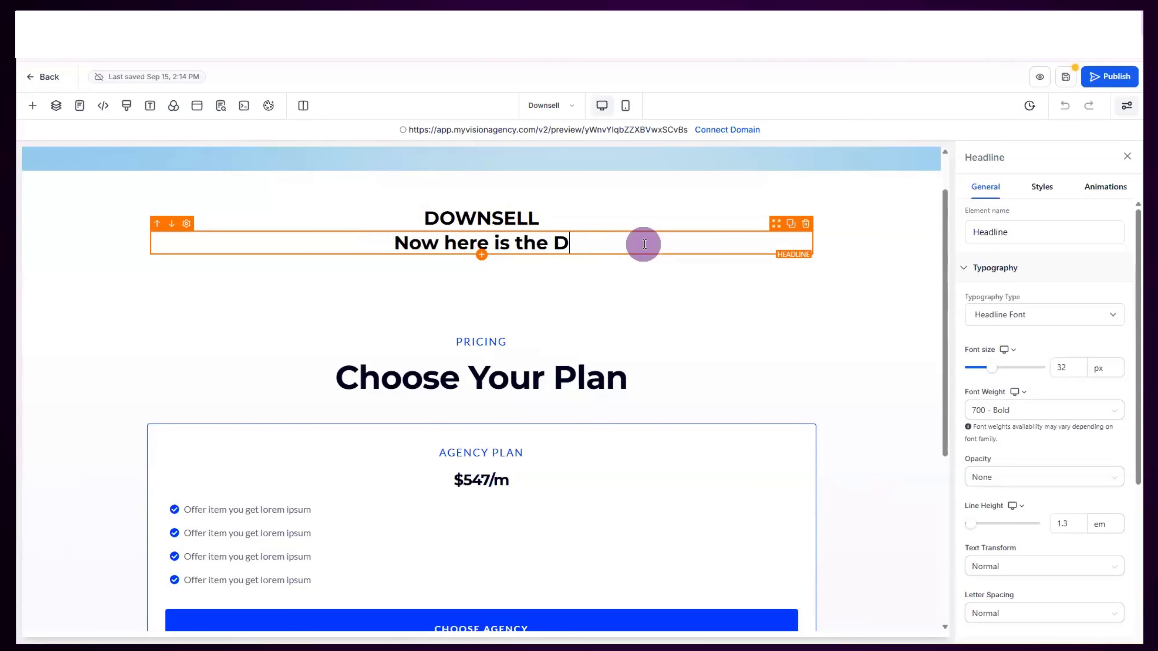
type("IY plan")
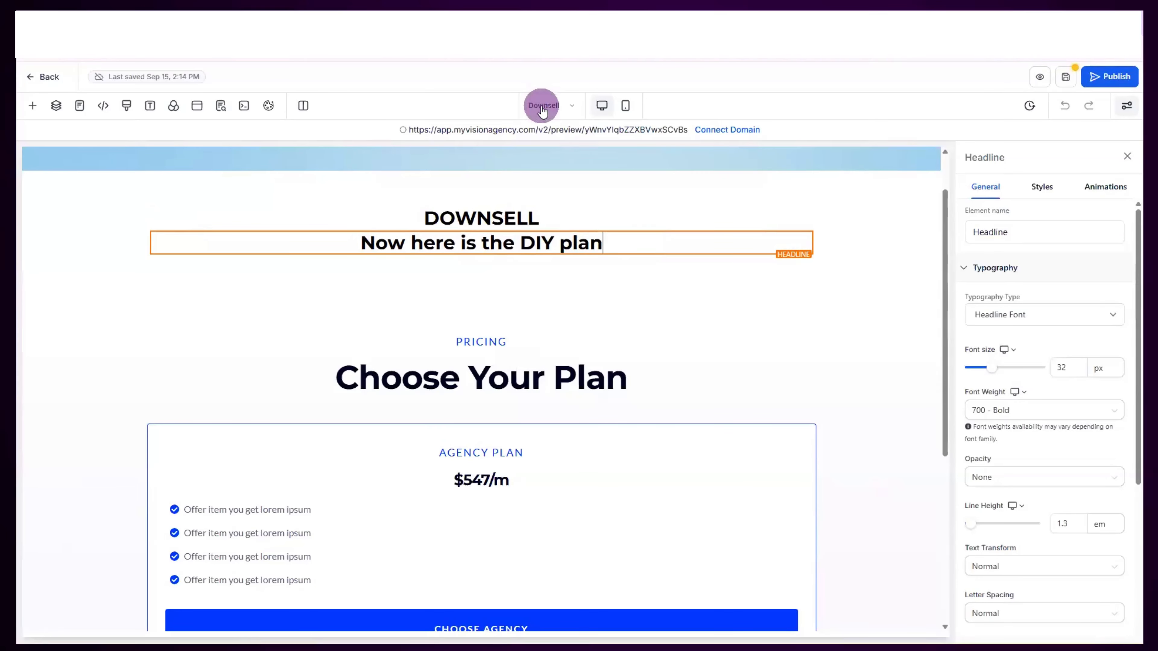
Change the Agency Plan price on the Downsell page to $147/m
left_click(541, 106)
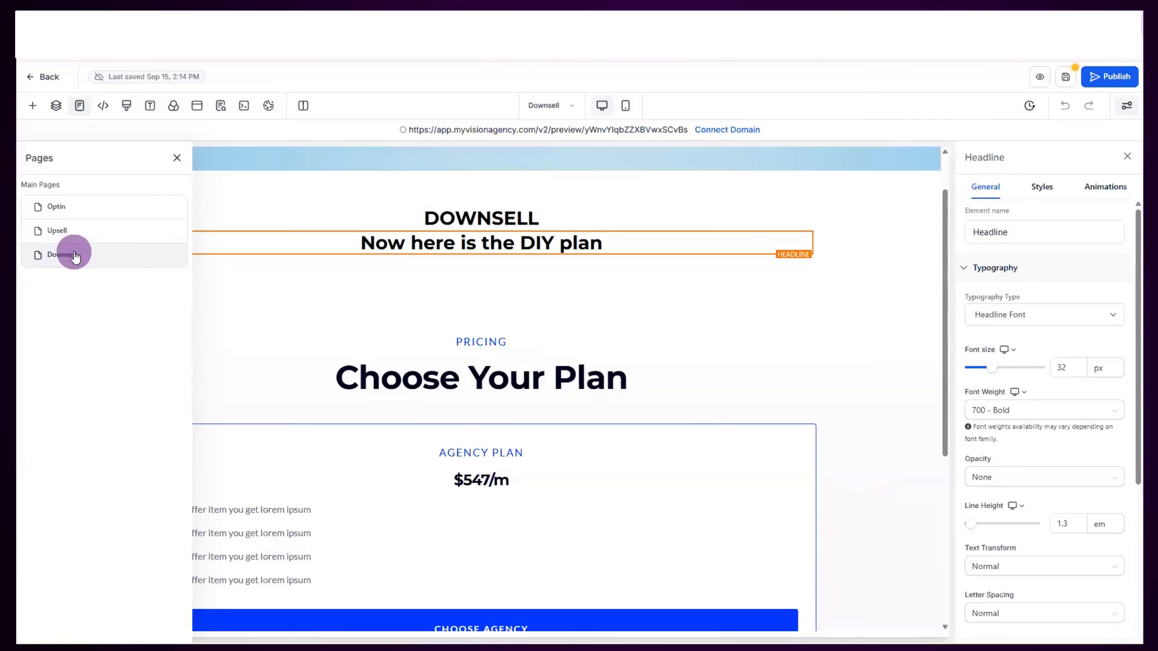
left_click(472, 480)
left_click_drag(472, 480, 460, 481)
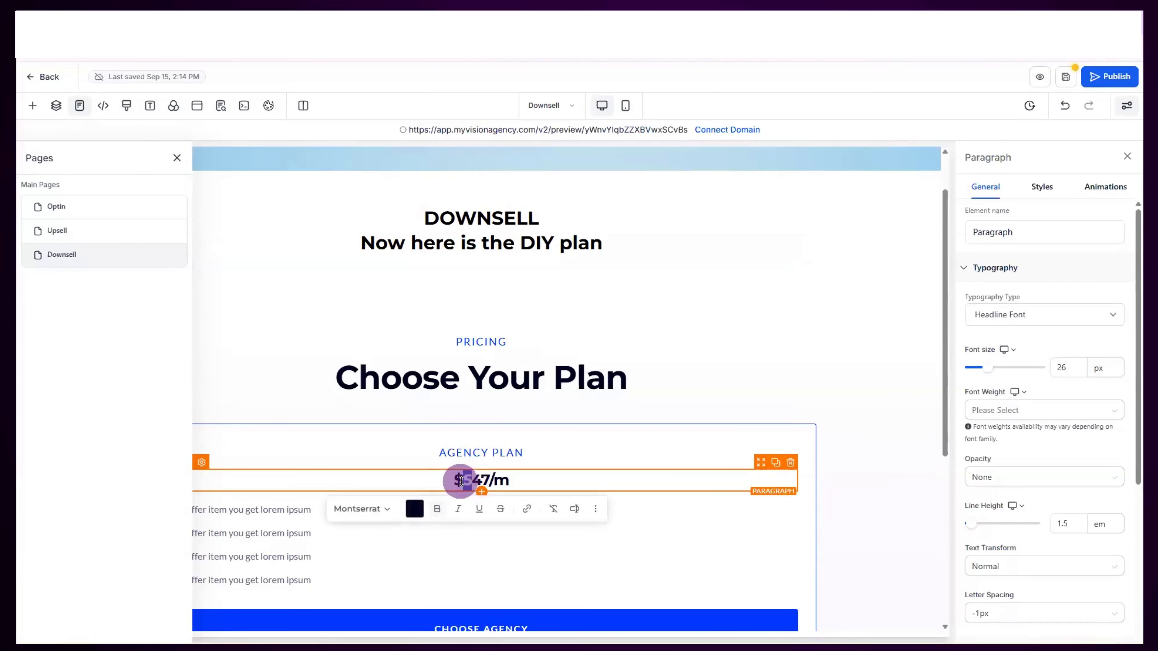
key("BackSpace")
type("1")
left_click(177, 158)
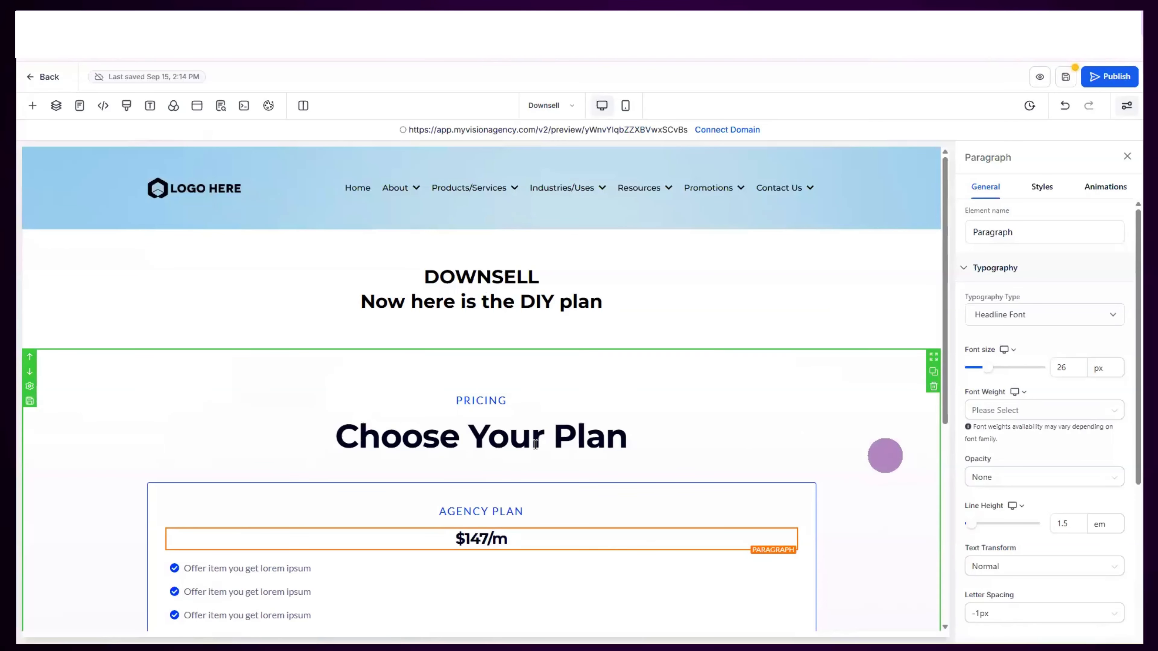
Select the "No thank you" button below the plan on the Downsell page, then save the page
scroll(586, 429, "down", 1)
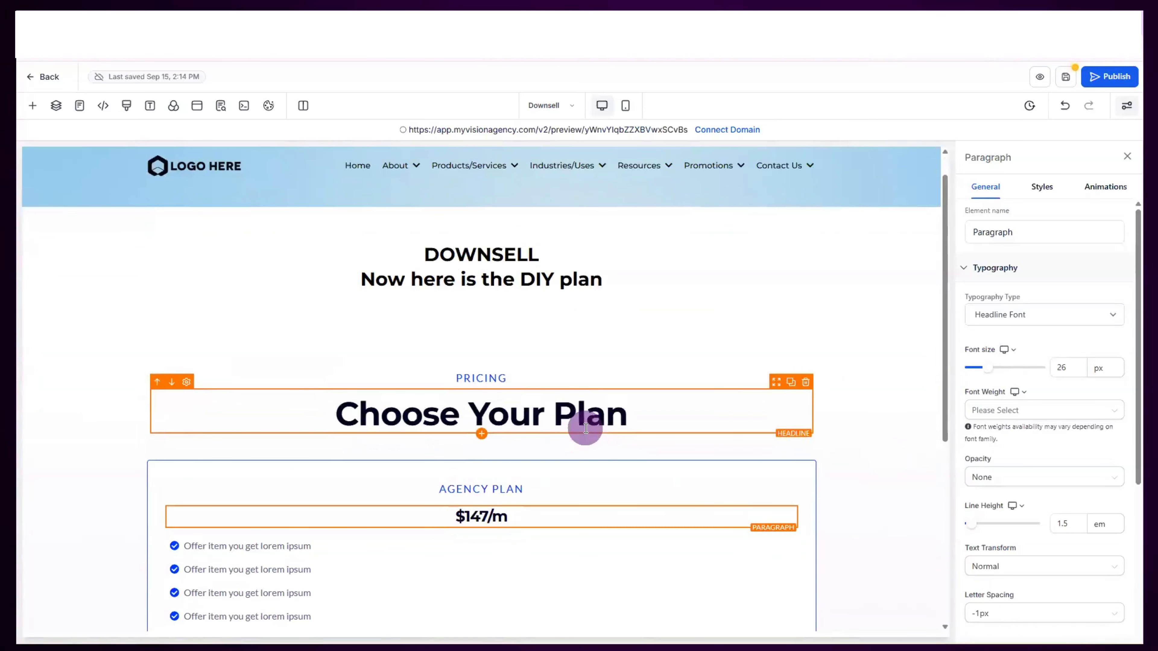
scroll(586, 429, "down", 6)
left_click(499, 484)
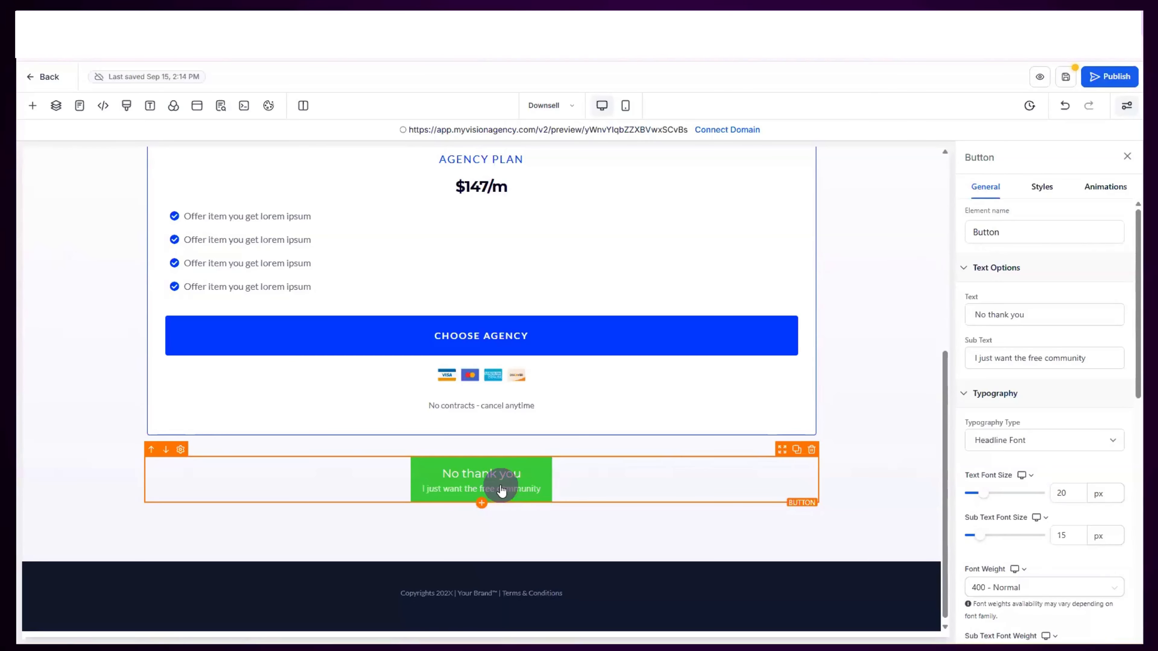
left_click(1066, 76)
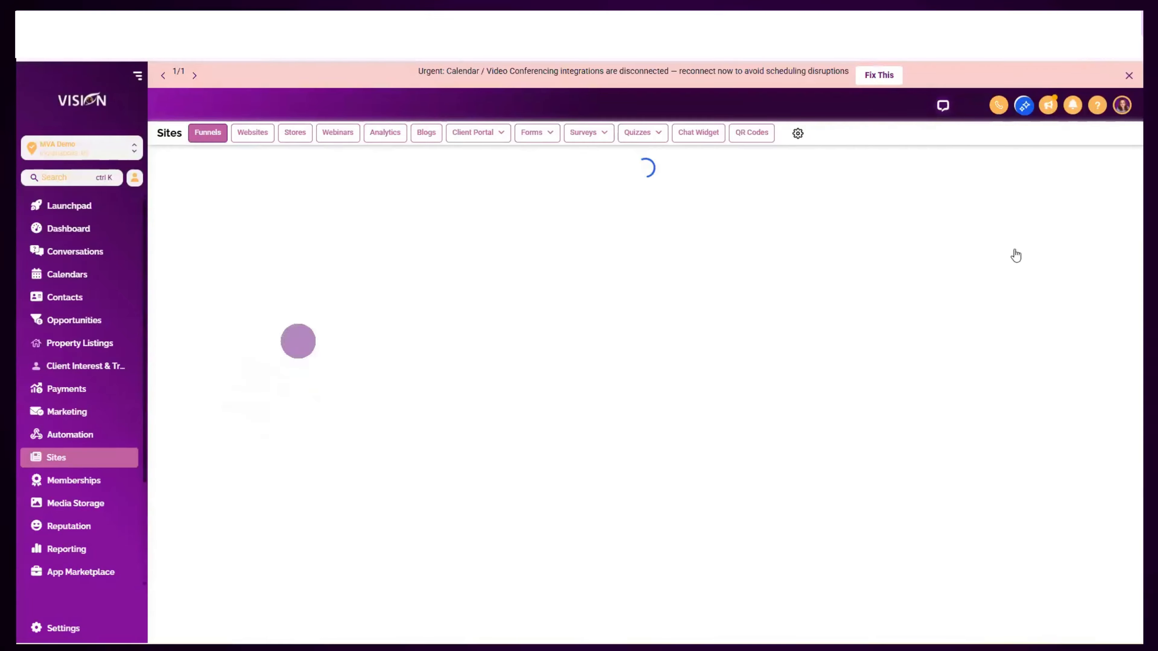
From the Tripwire funnel's steps, clone the Downsell step within the same funnel
left_click(1129, 76)
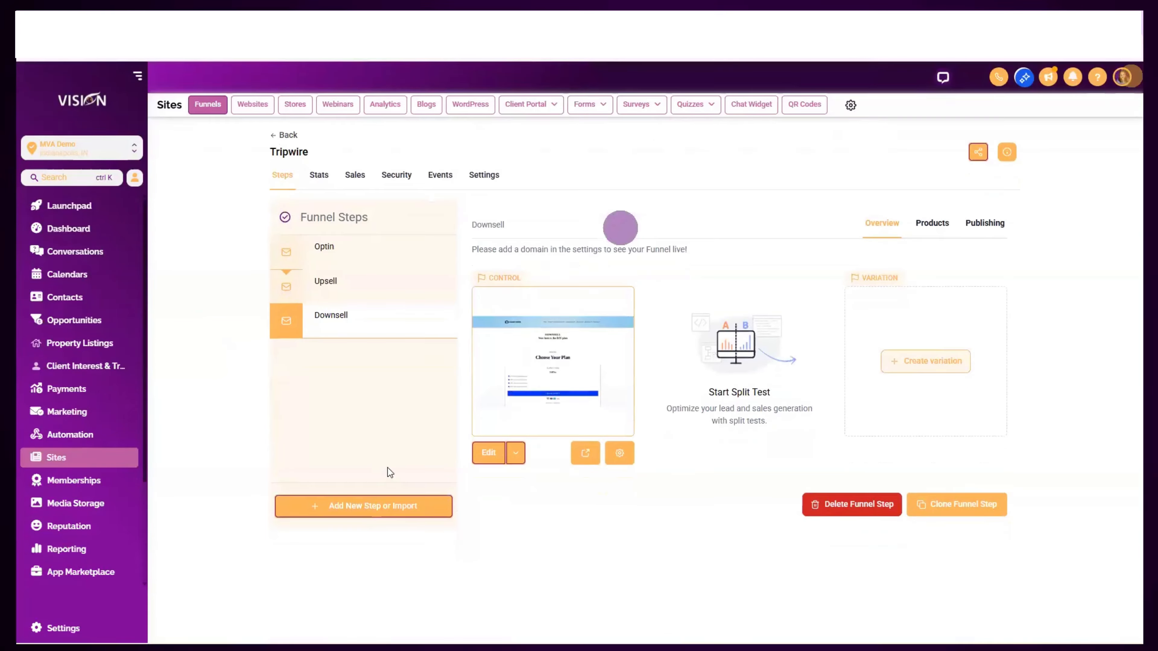
left_click(965, 505)
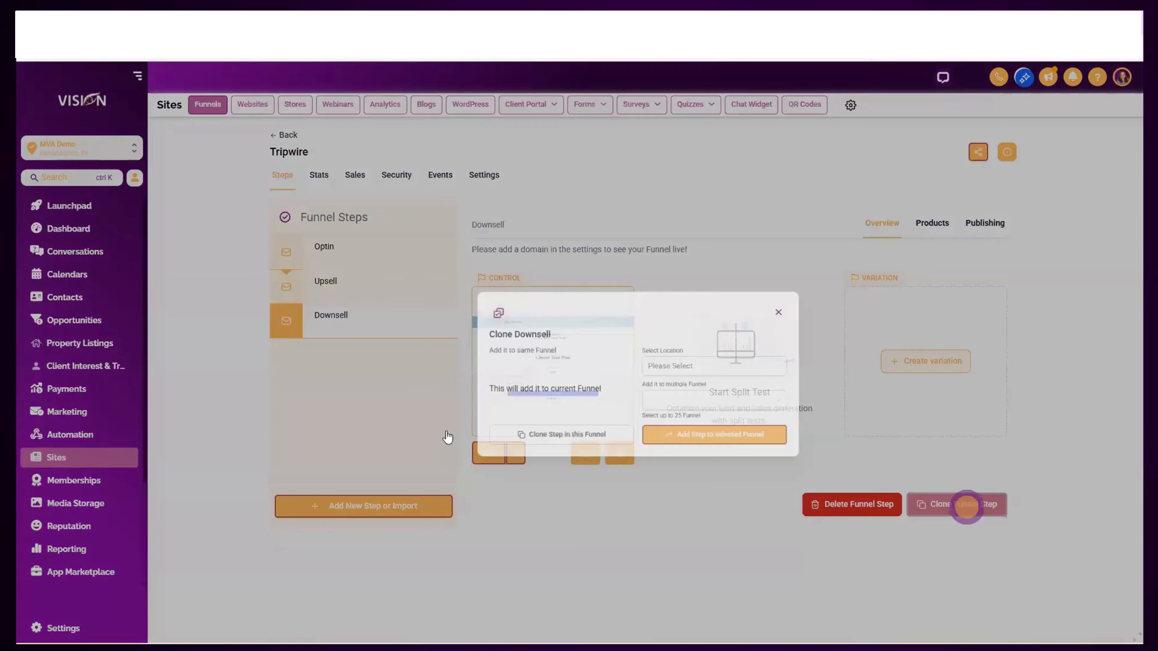
left_click(448, 420)
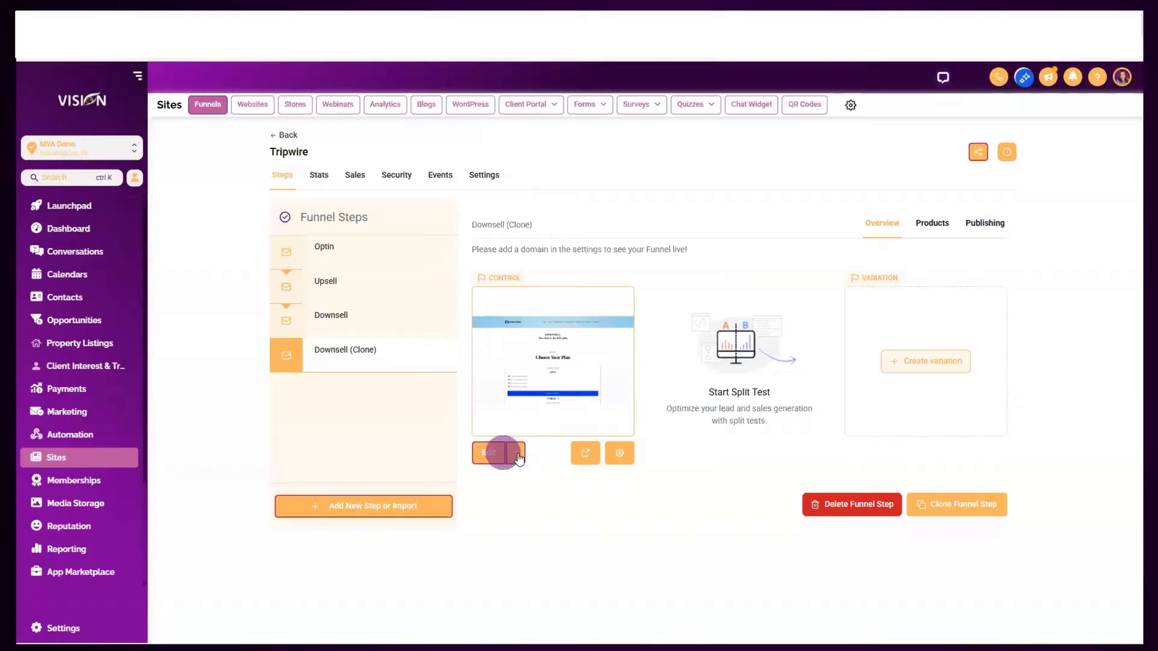
Rename the cloned Downsell step as "Thank you" and update its step URL to a matching thank-you path
left_click(519, 458)
left_click(1001, 235)
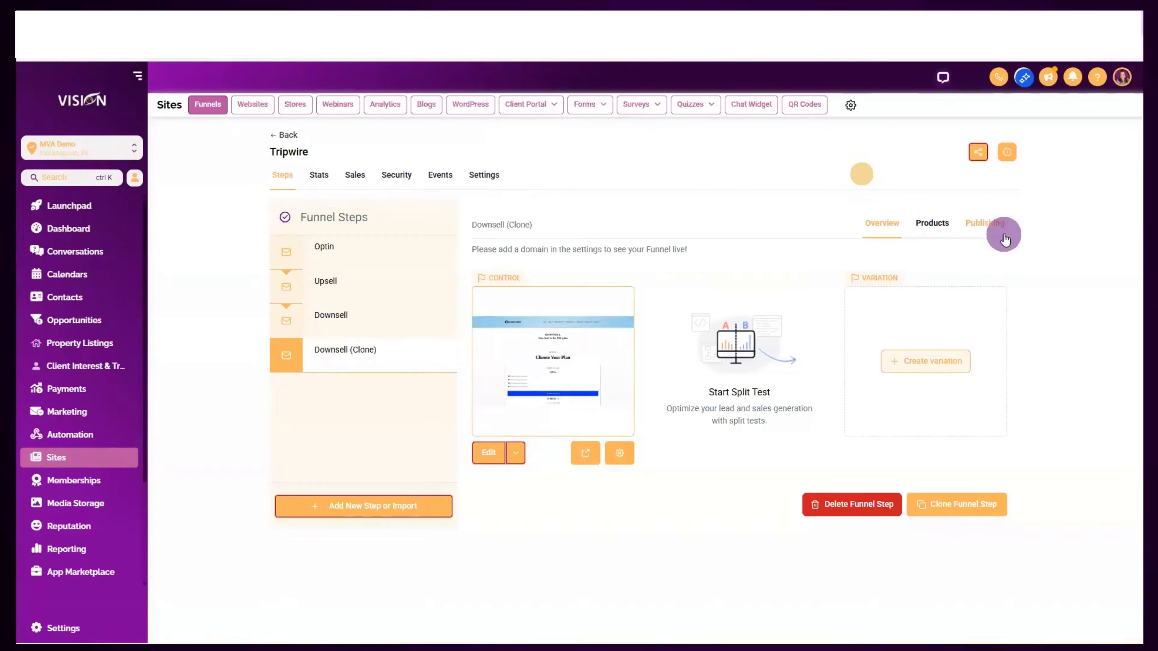
left_click_drag(654, 283, 545, 287)
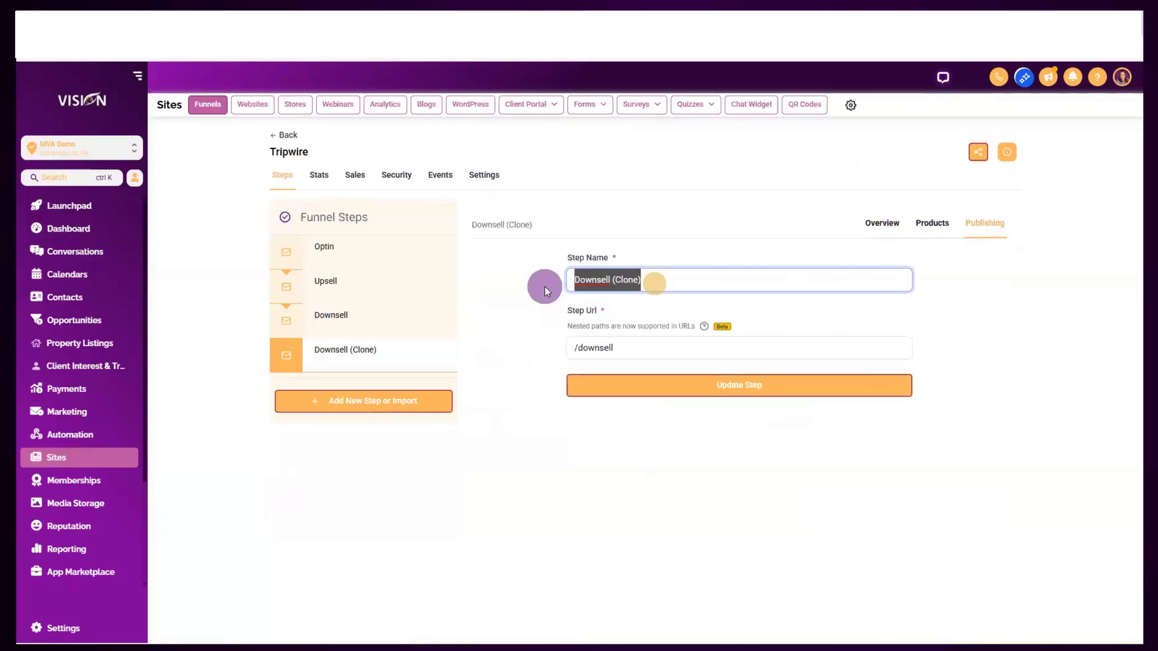
type("Thank you")
triple_click(676, 347)
type("/thank y")
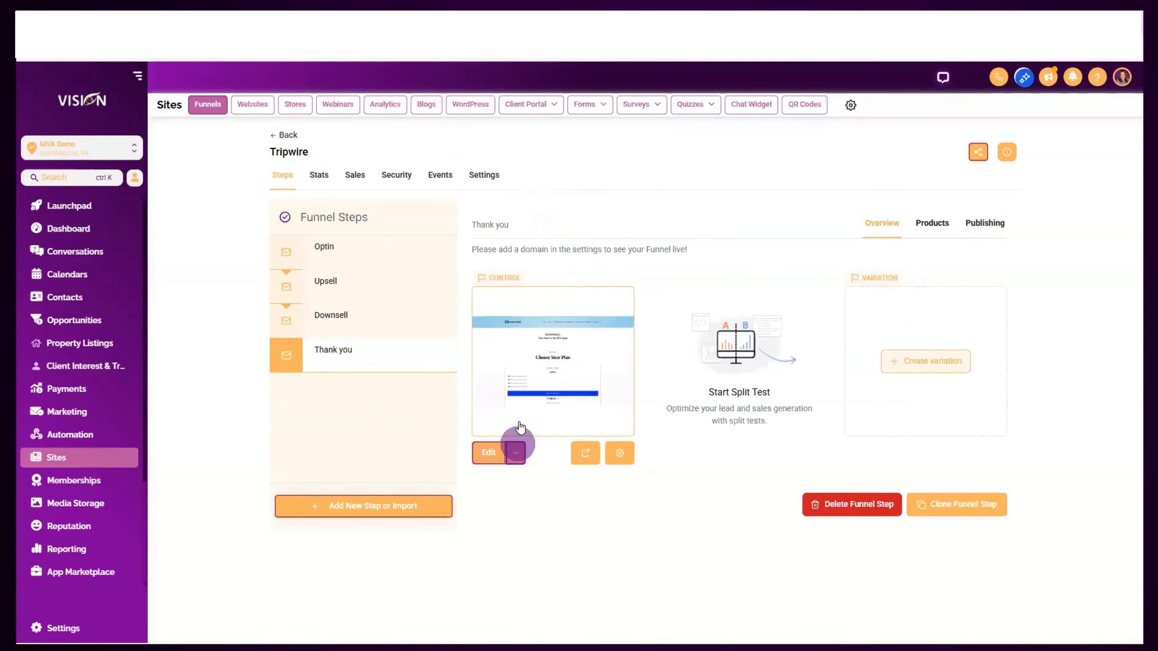
Open the Thank you page for editing and replace the "DOWNSELL" headline with "THANK YOU"
left_click(516, 450)
left_click(517, 414)
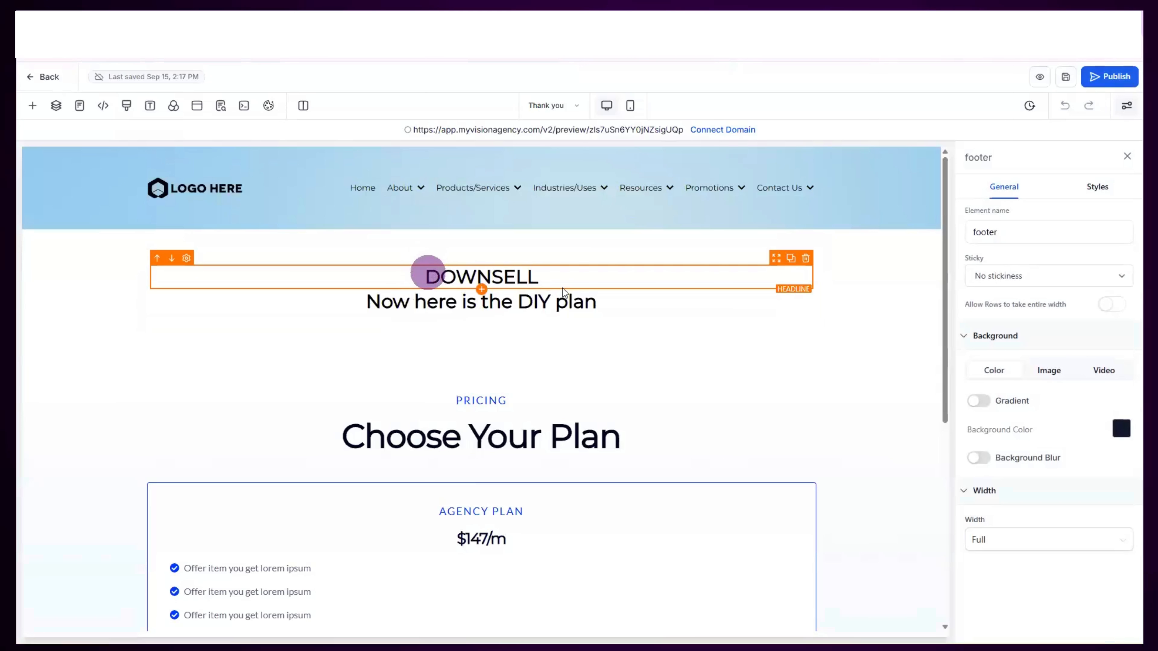
left_click_drag(428, 273, 562, 290)
left_click(565, 288)
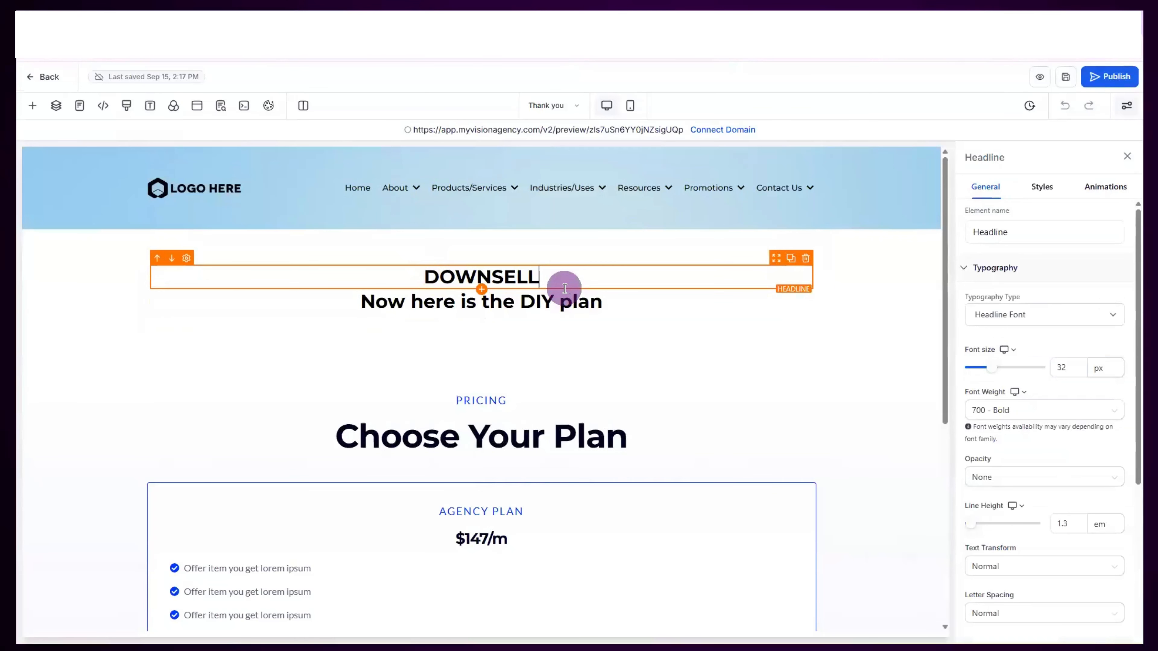
type("Thank you")
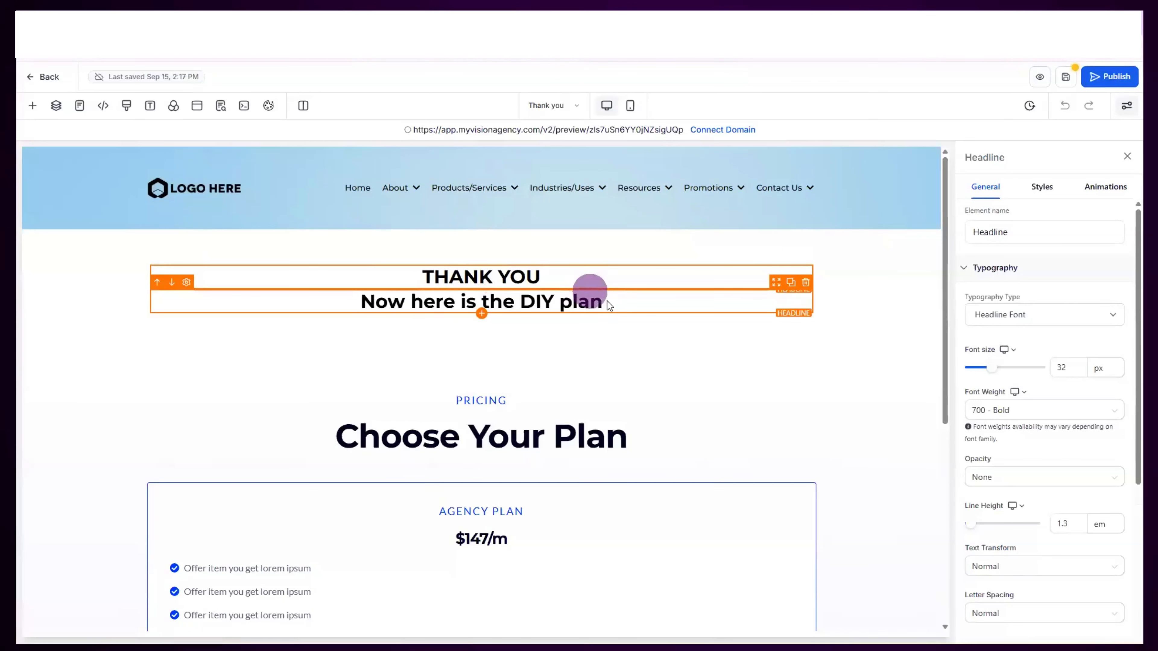
Replace the second headline on the Thank you page with "Here is how you get your stuff"
left_click_drag(611, 302, 362, 310)
left_click(362, 306)
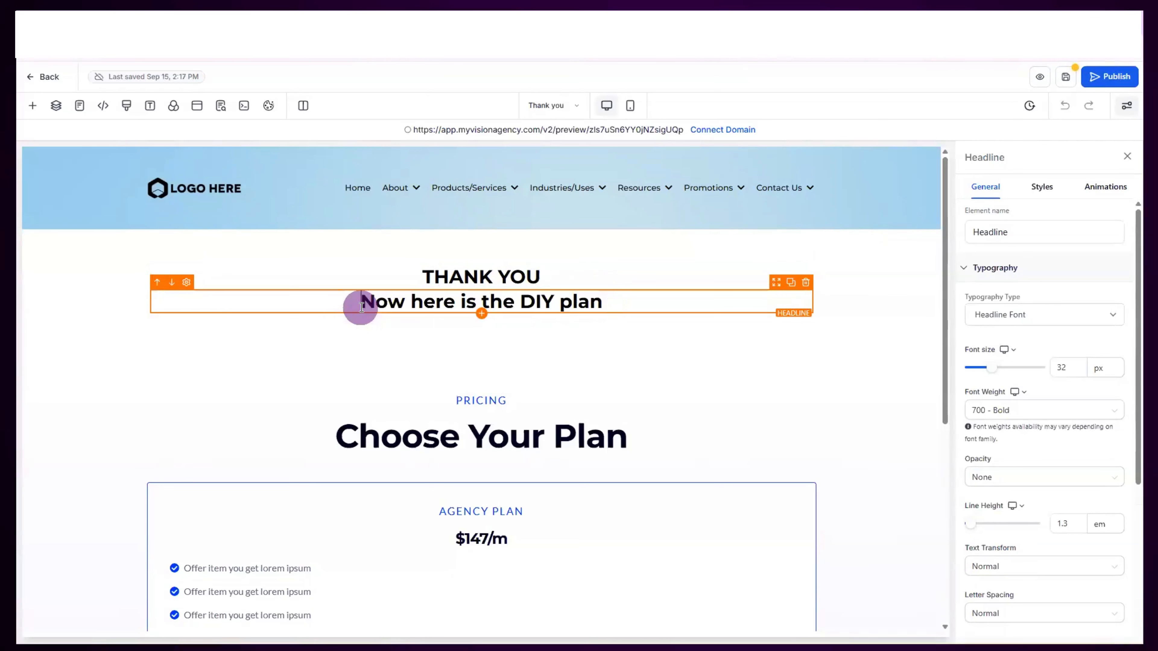
type("Here is how yo")
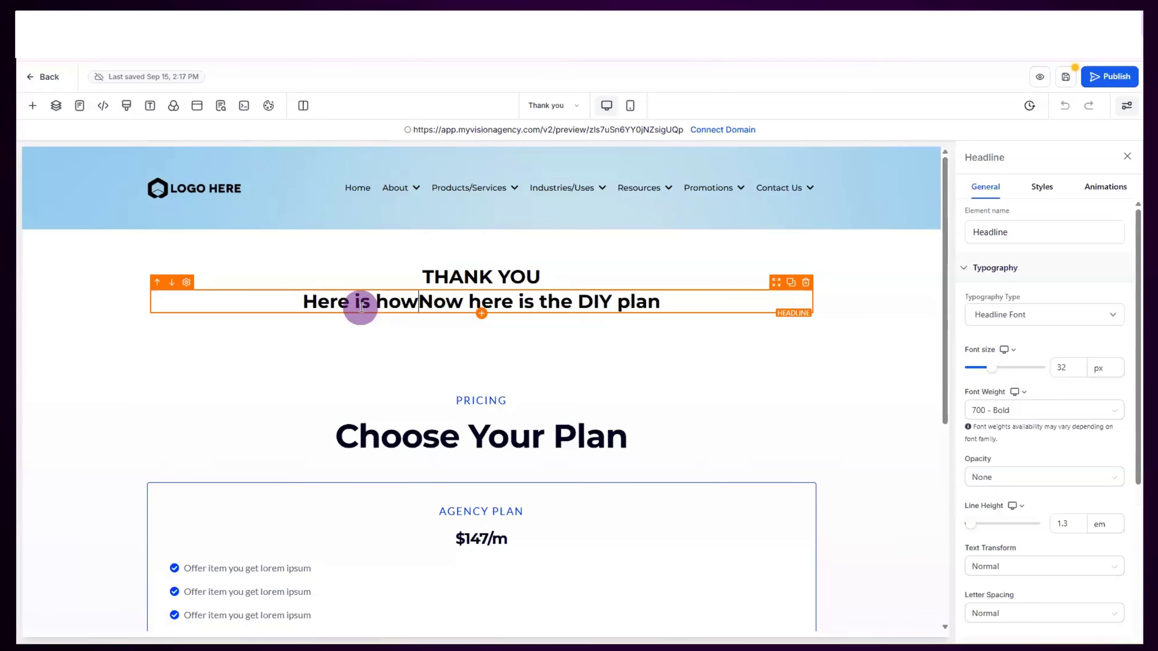
type("u get your stu")
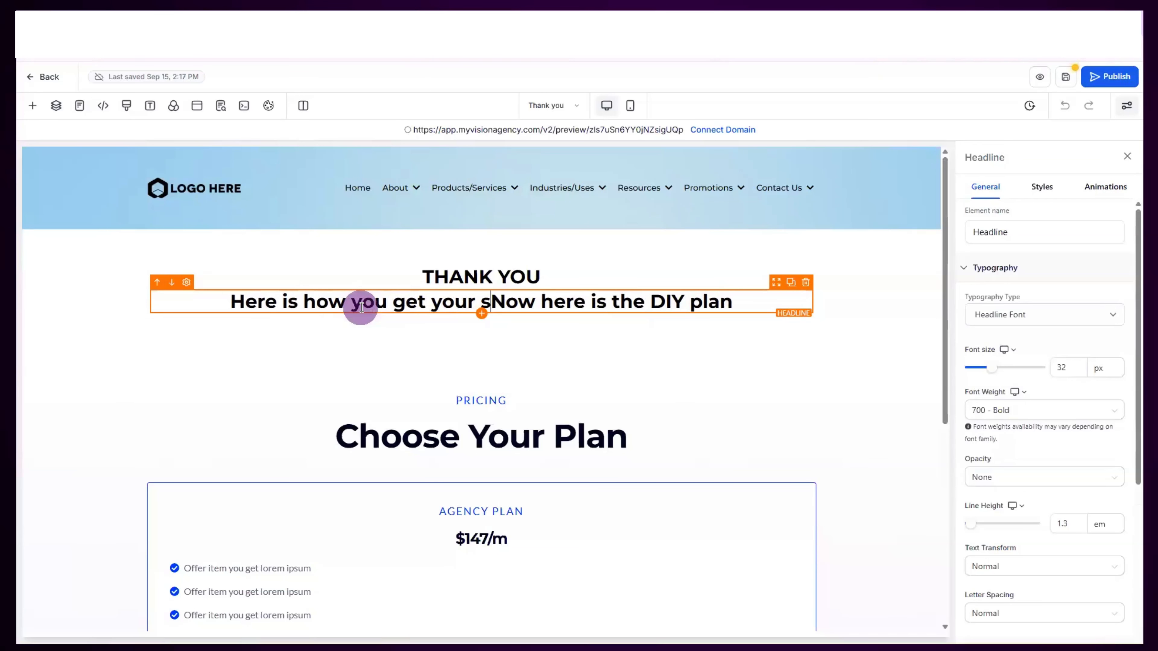
type("ff")
key("Delete")
key("Delete")
key("Delete")
key("Delete")
key("Delete")
key("Delete")
key("Delete")
key("Delete")
key("Delete")
key("Delete")
key("Delete")
key("Delete")
key("Delete")
key("Delete")
key("Delete")
key("Delete")
key("Delete")
key("Delete")
key("Delete")
key("Delete")
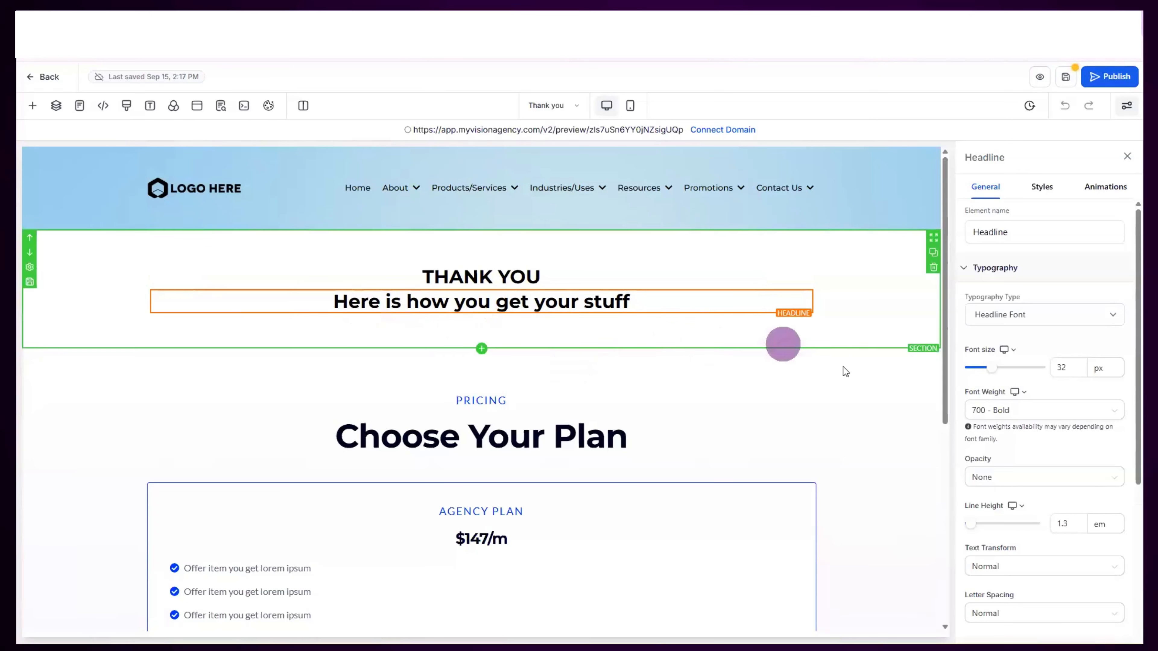
Delete the Agency Plan row and the "No thank you" button from the Thank you page
scroll(839, 400, "down", 2)
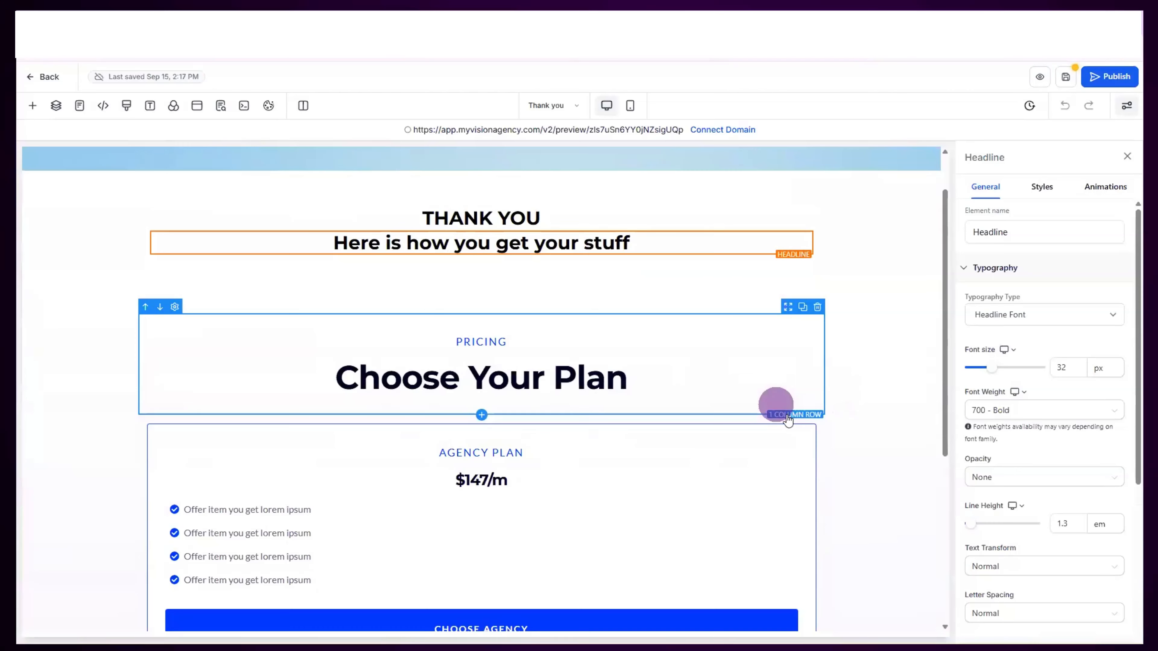
left_click(815, 414)
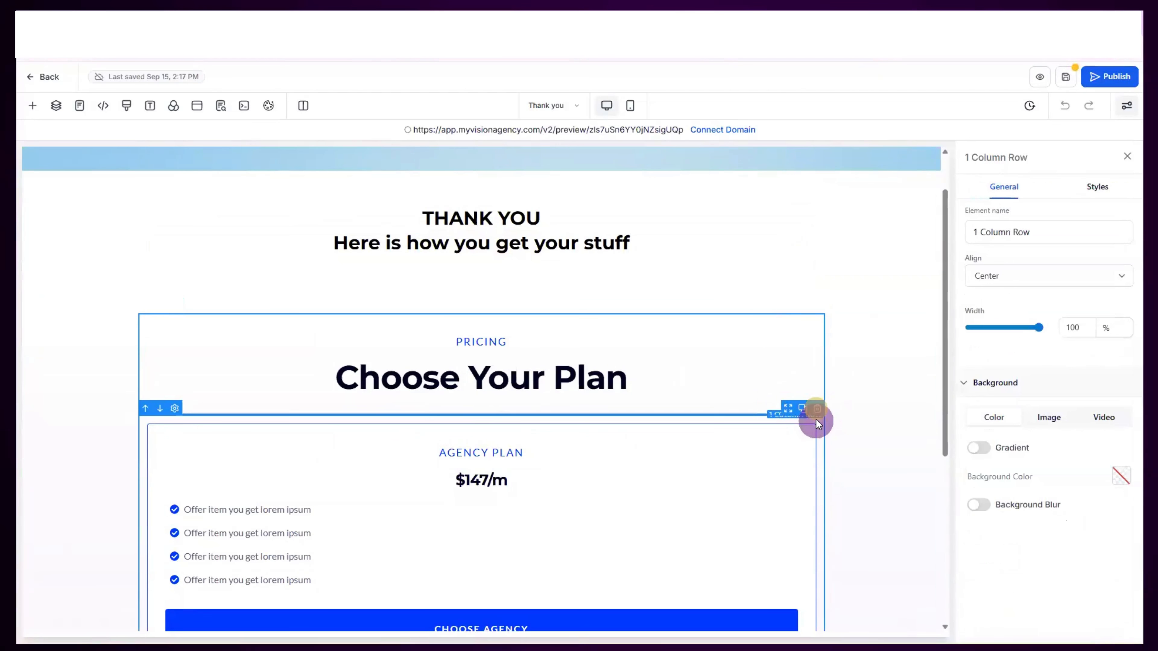
left_click(816, 409)
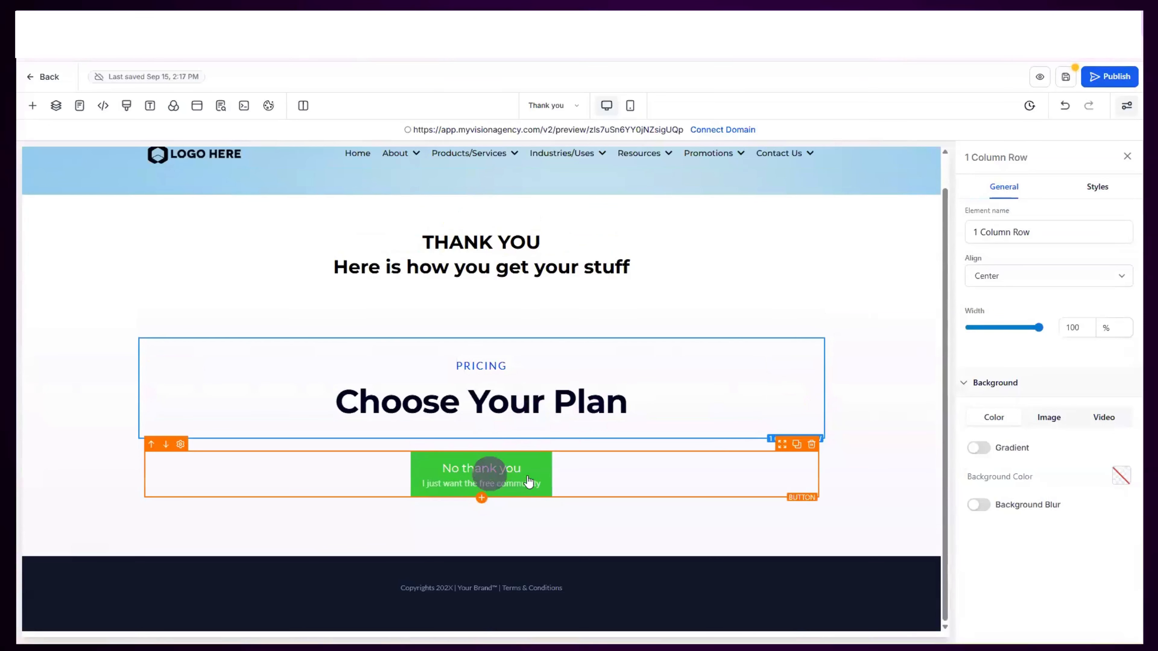
left_click(523, 484)
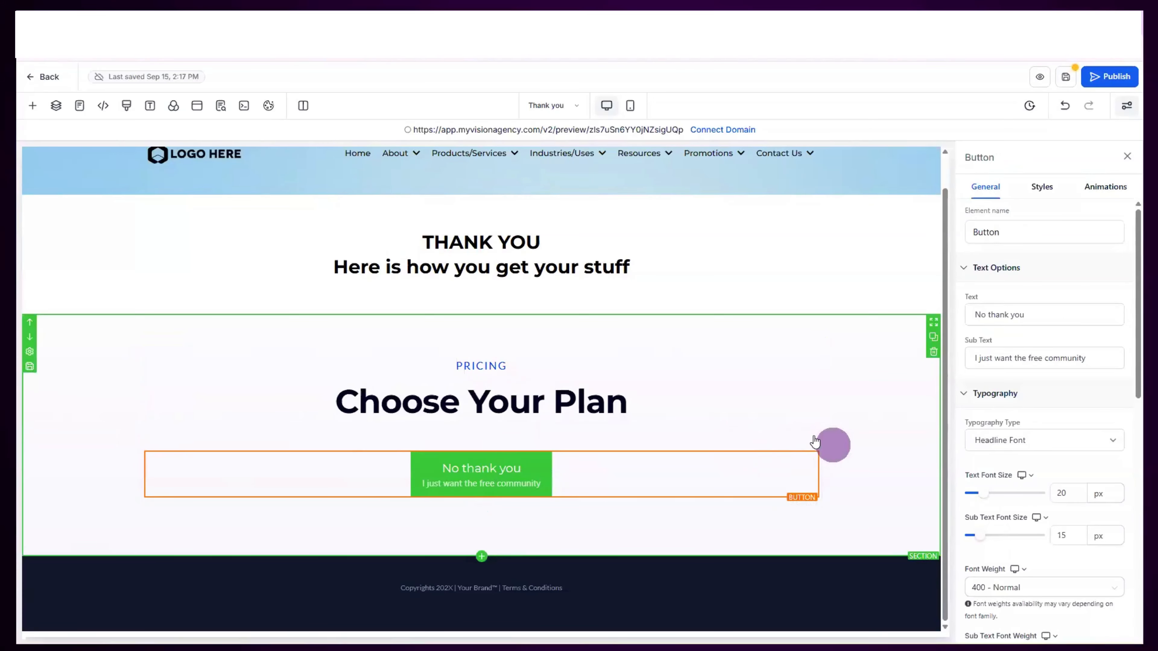
left_click(815, 439)
Delete the "Choose Your Plan" pricing section, save the Thank you page and return to the funnel's steps
left_click_drag(340, 306, 652, 309)
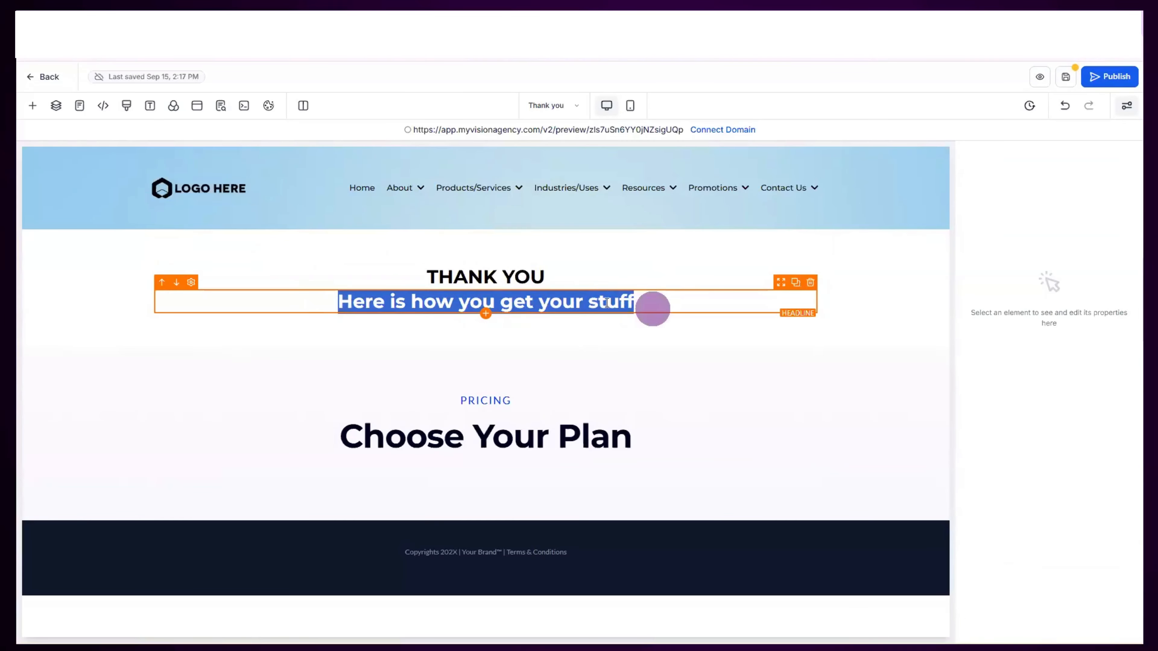
left_click(651, 308)
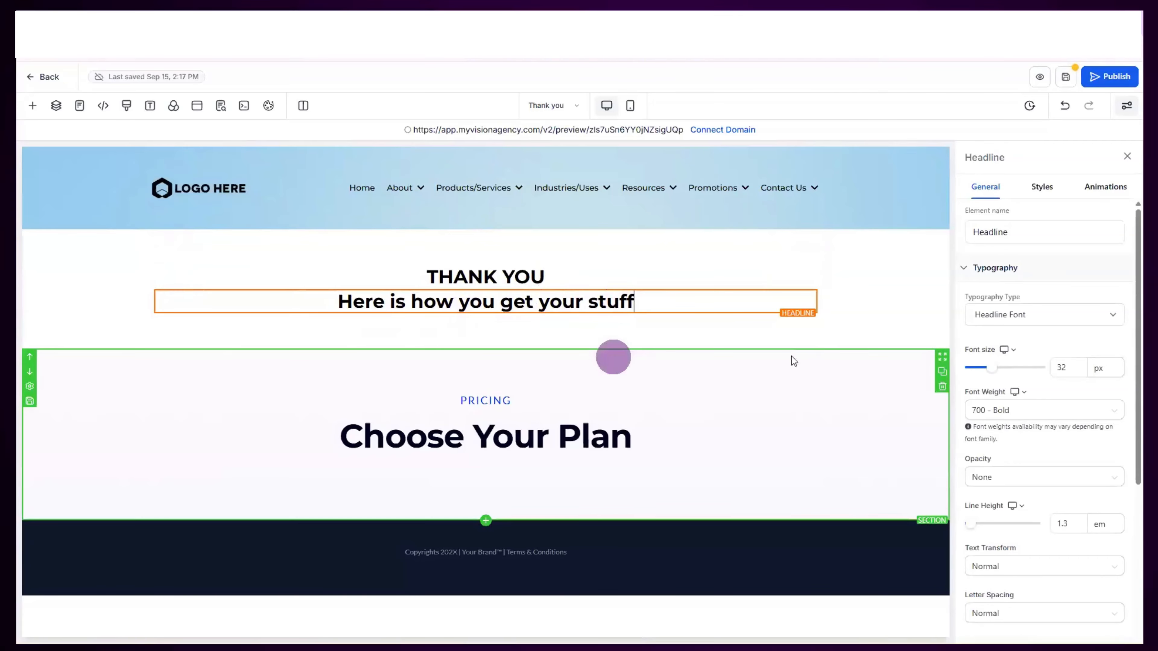
left_click(942, 377)
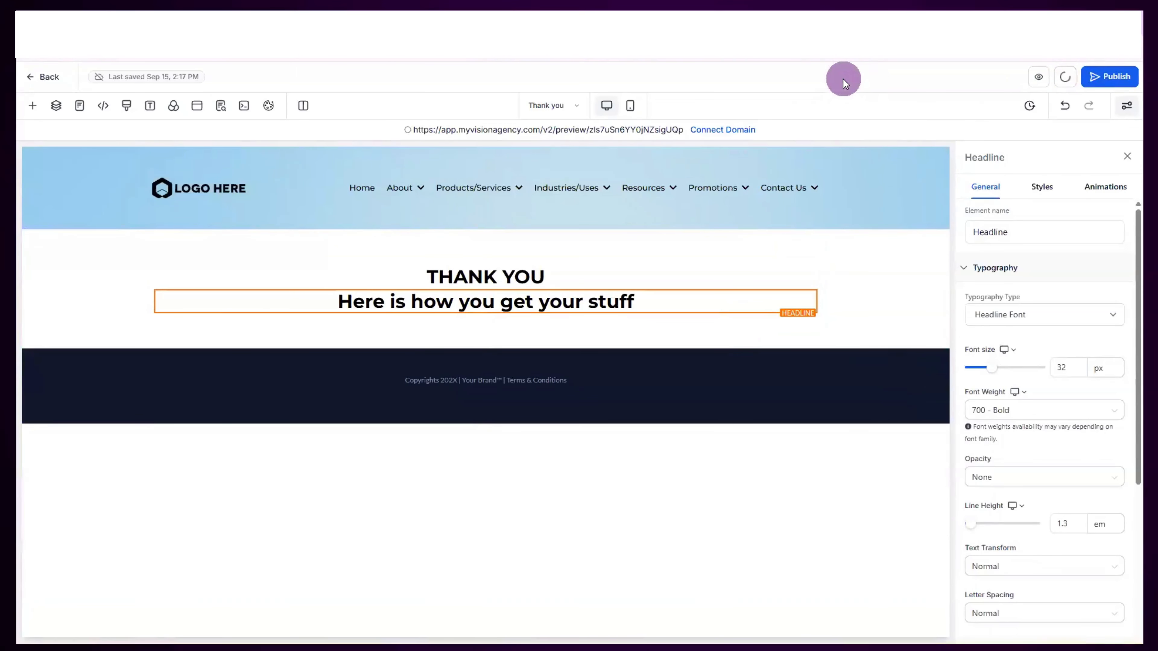
left_click(45, 76)
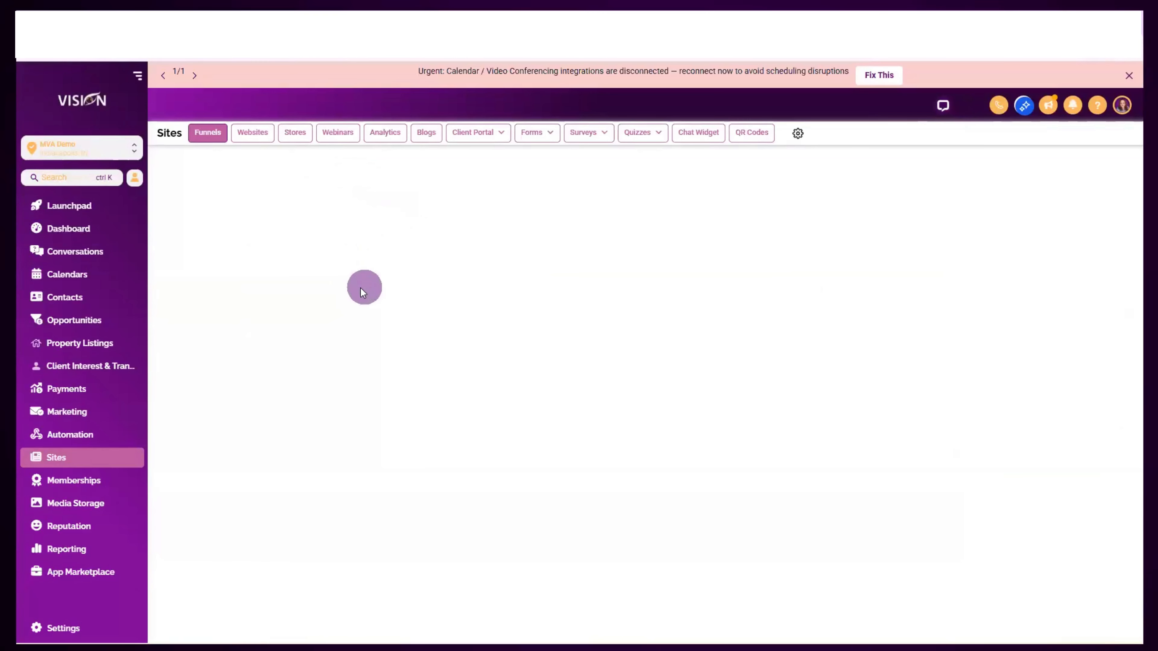
left_click(1127, 76)
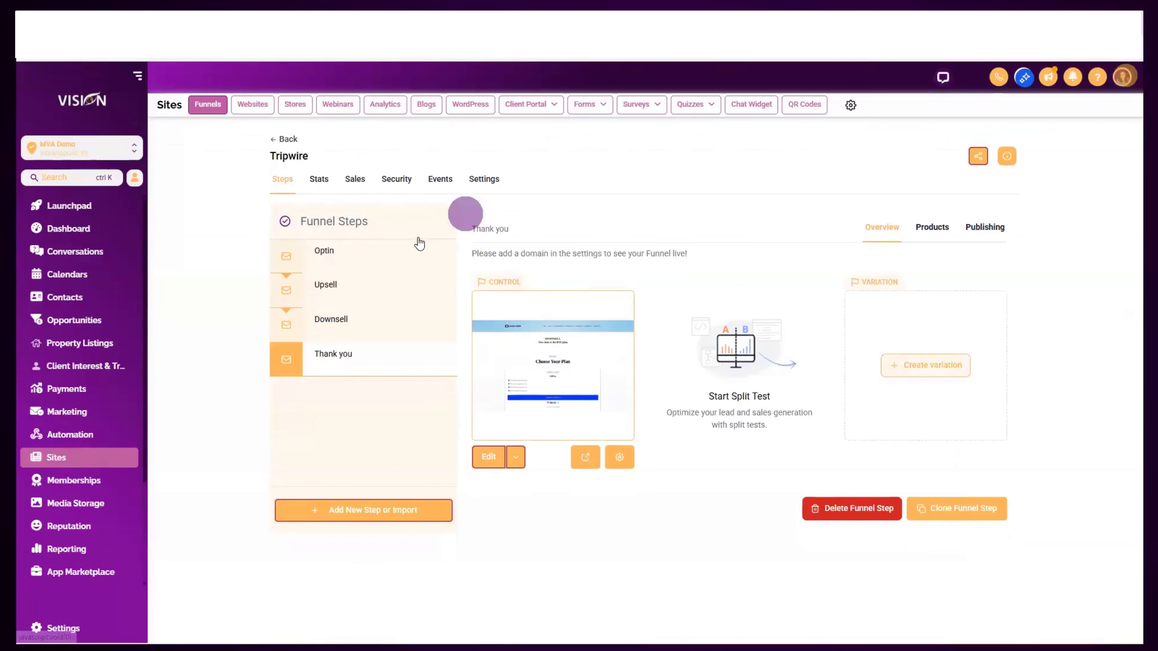
Open the Optin page for editing and set its form's redirect action to "Go to Next step"
left_click(332, 244)
left_click(518, 454)
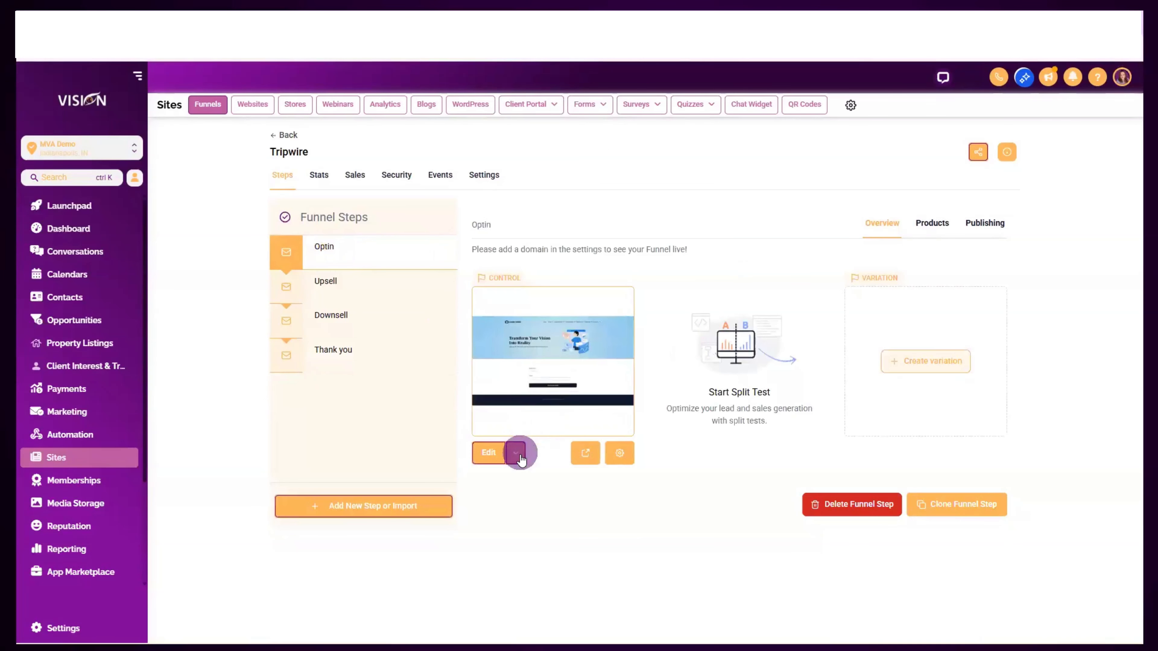
left_click(526, 430)
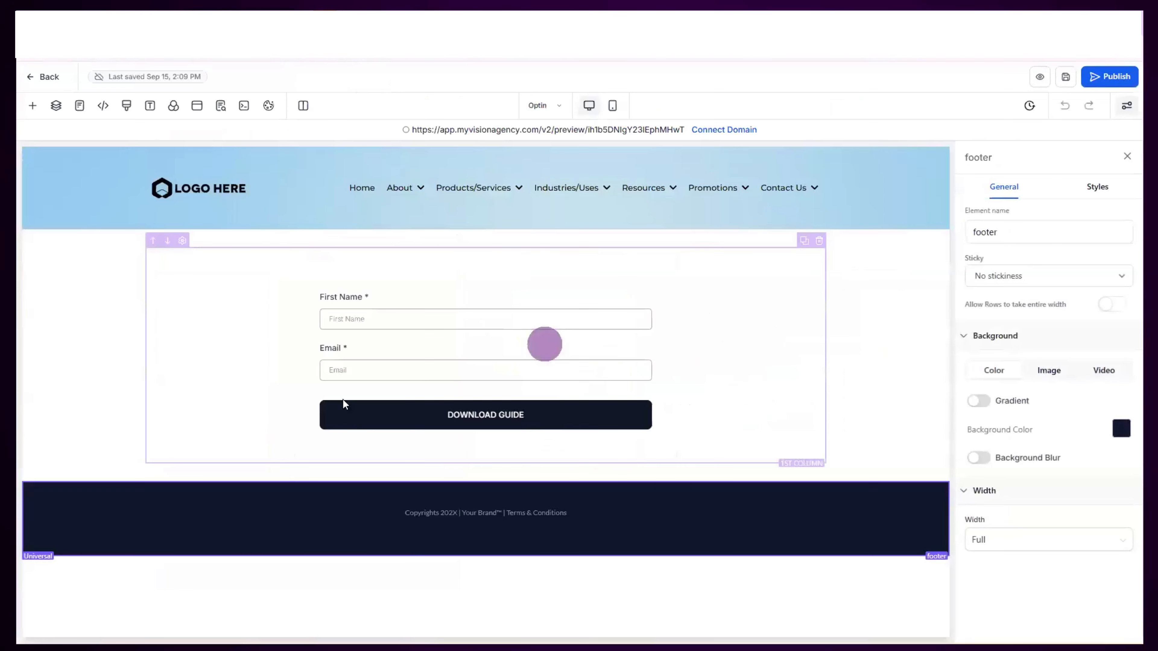
left_click(514, 355)
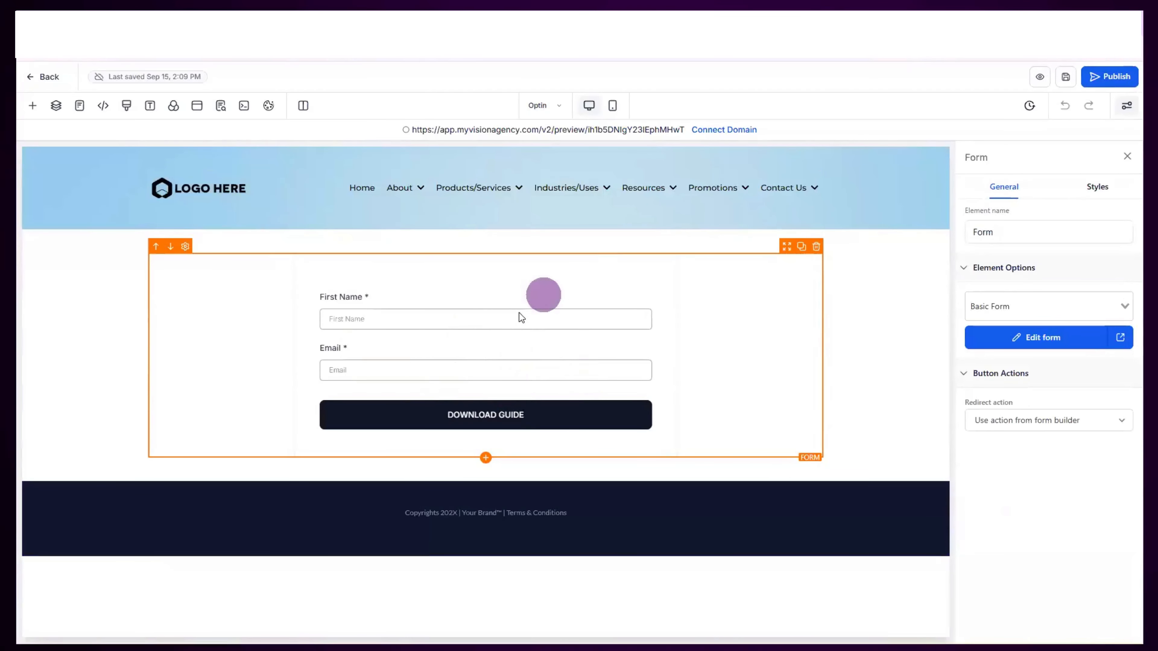
left_click(1029, 419)
left_click(1013, 470)
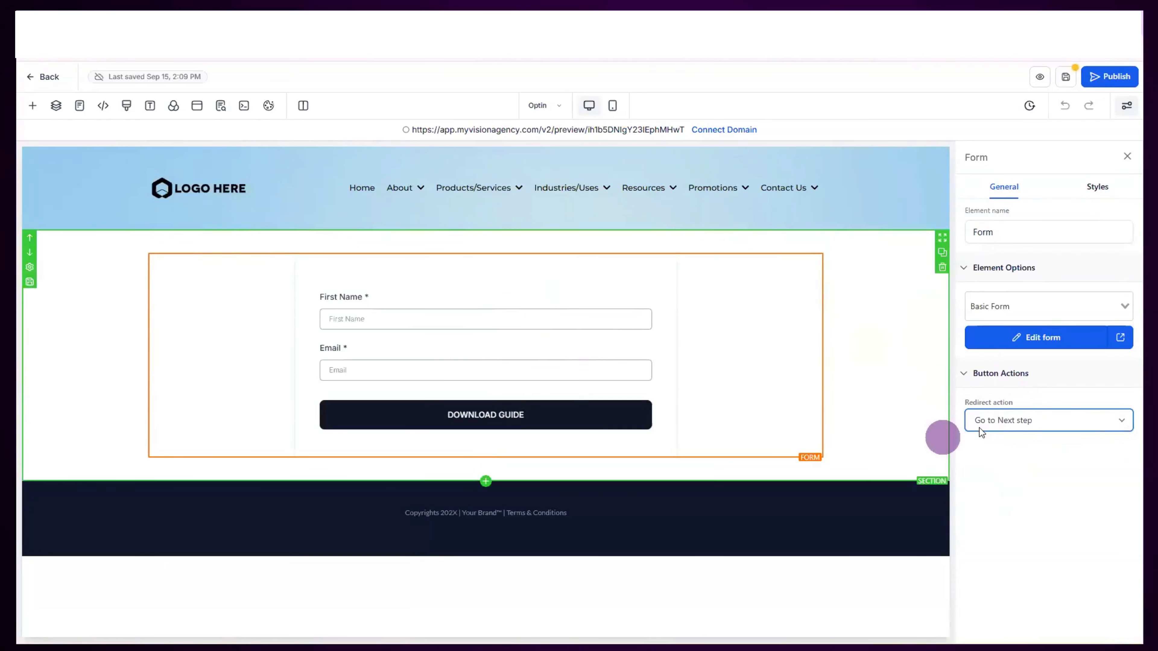
Save the Optin page and switch to the Upsell page in the editor
left_click(538, 105)
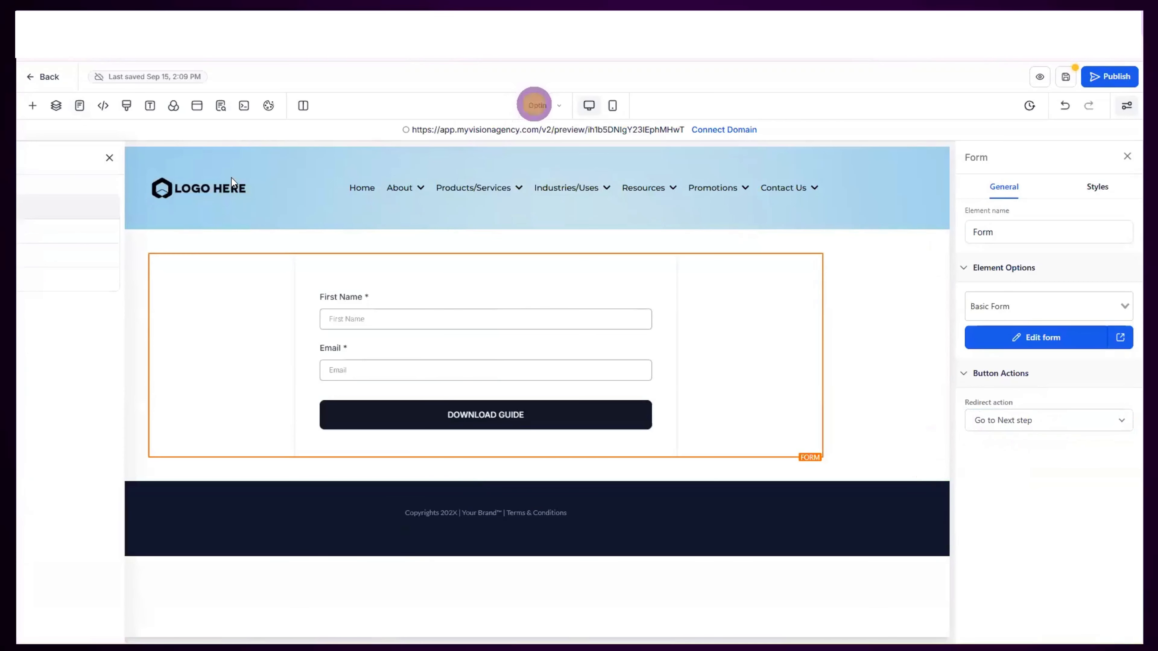
left_click(59, 230)
left_click(1066, 77)
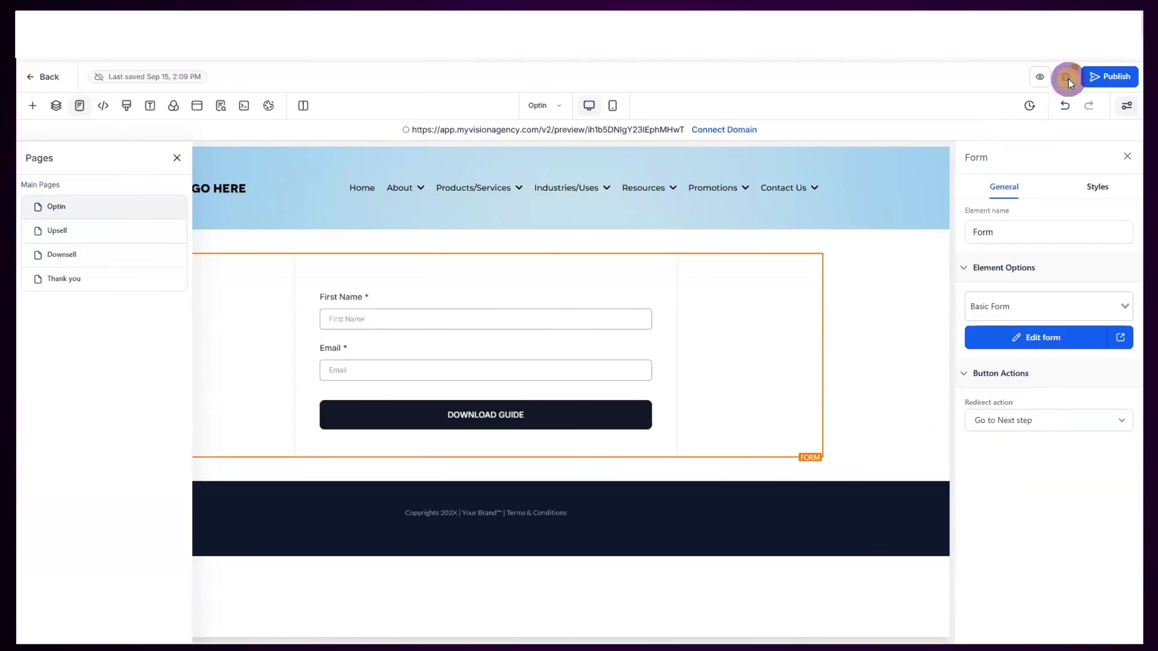
left_click(542, 106)
left_click(113, 238)
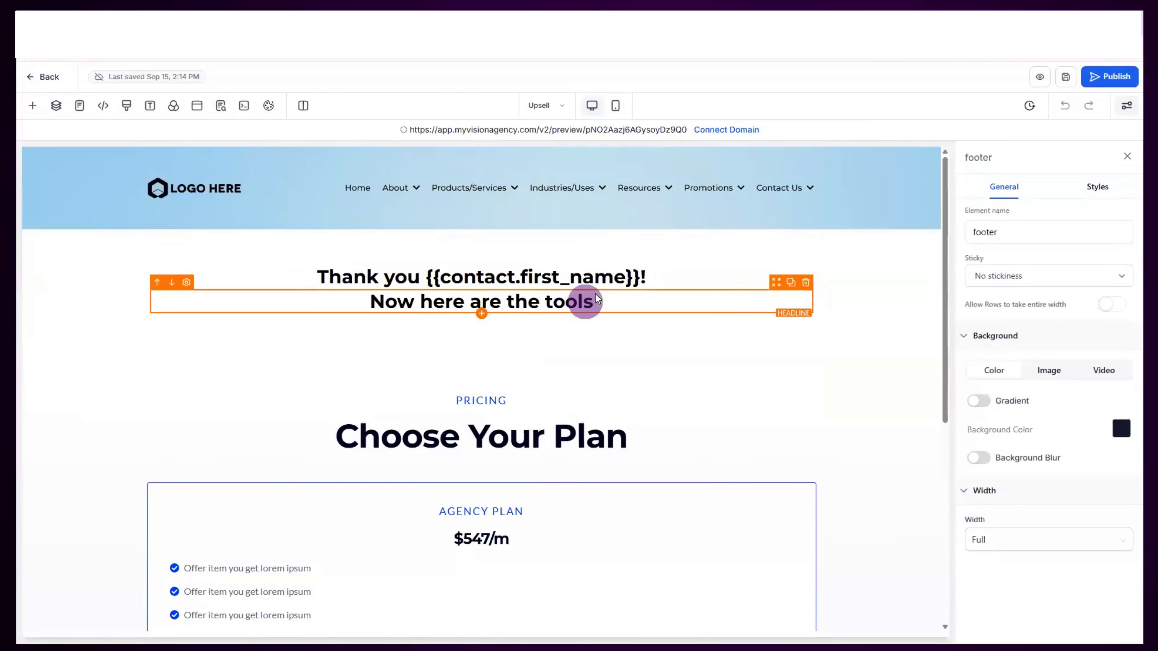
Set the link of the Upsell page's "No thank you" button to "Next step"
scroll(592, 299, "down", 8)
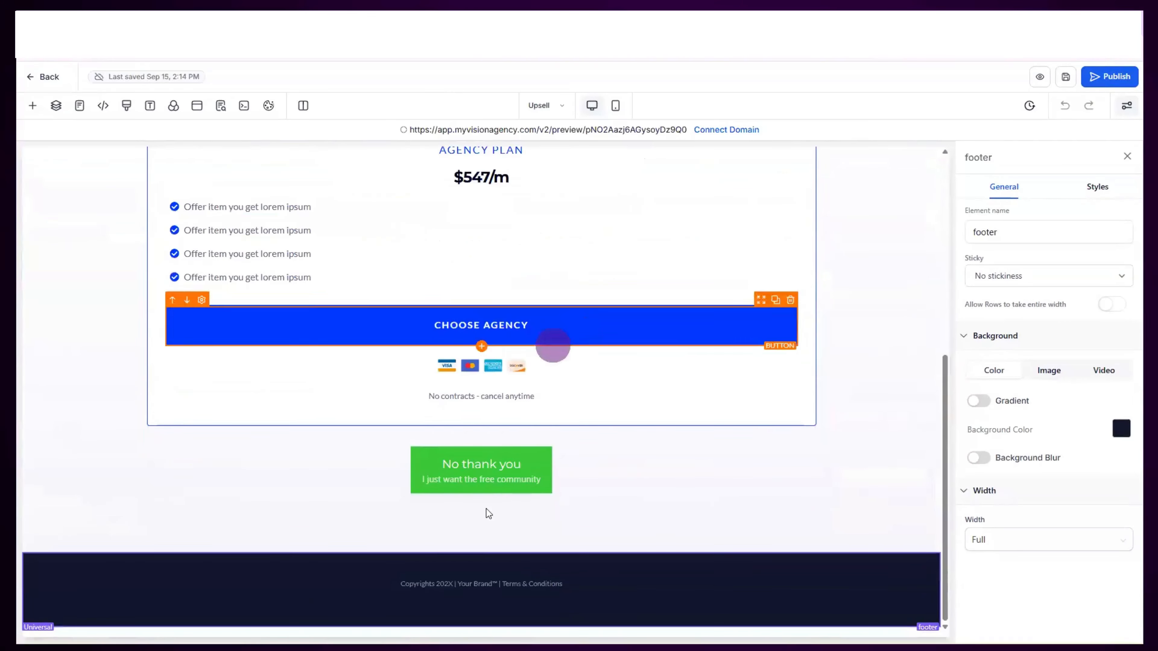
left_click(497, 479)
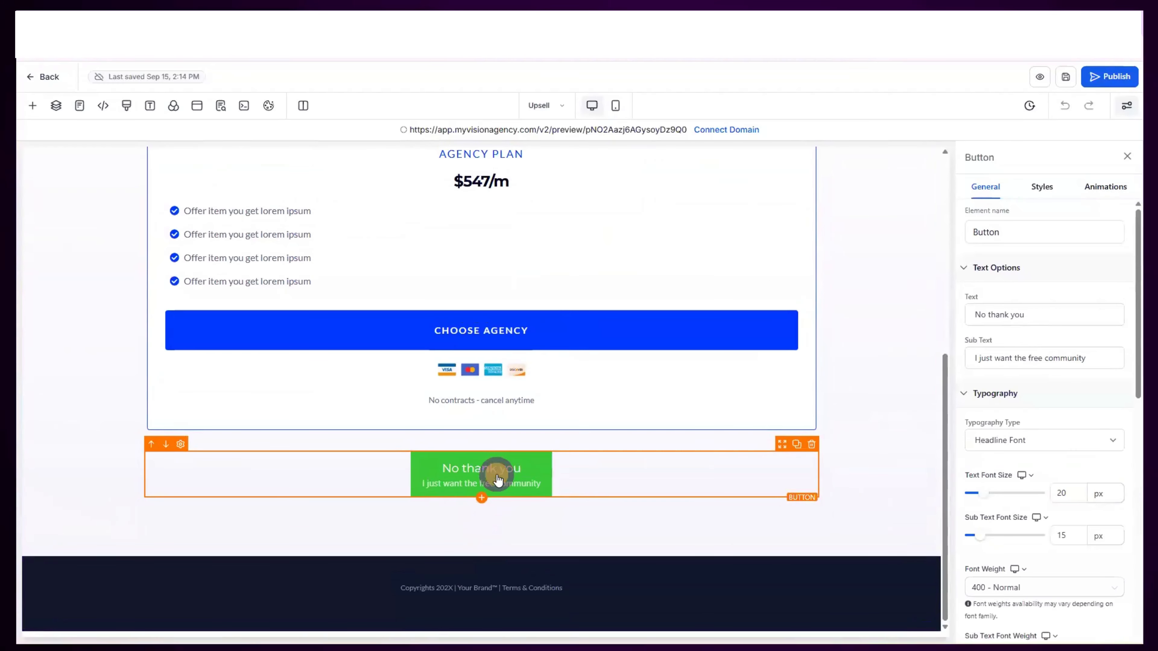
scroll(1026, 409, "down", 5)
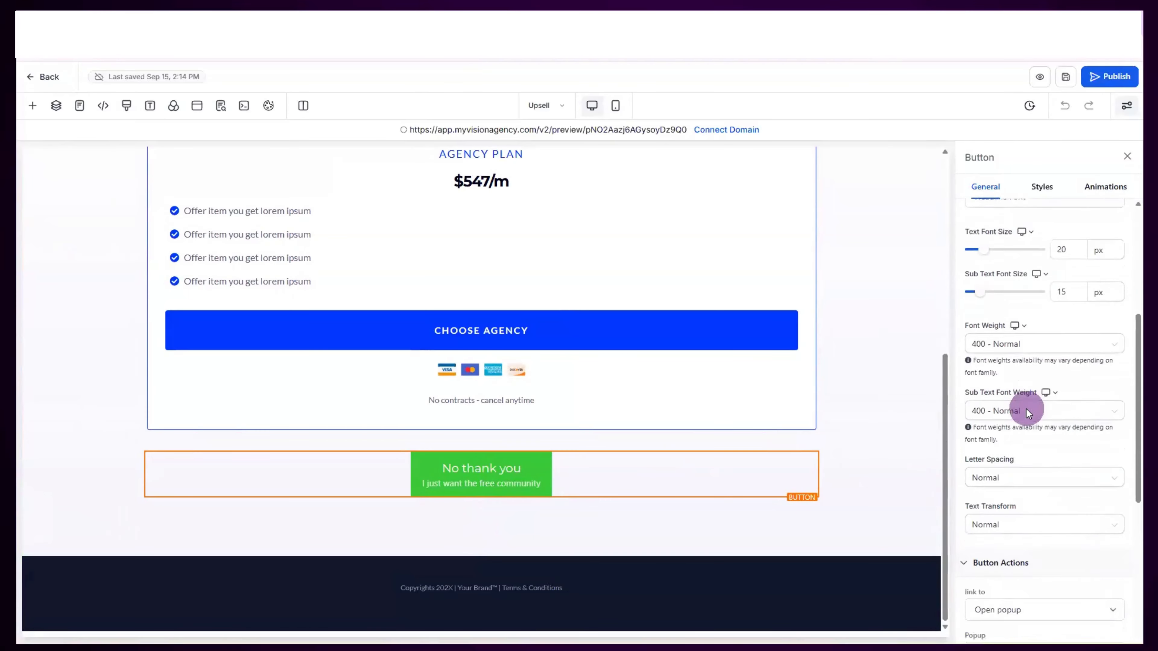
scroll(1027, 410, "down", 5)
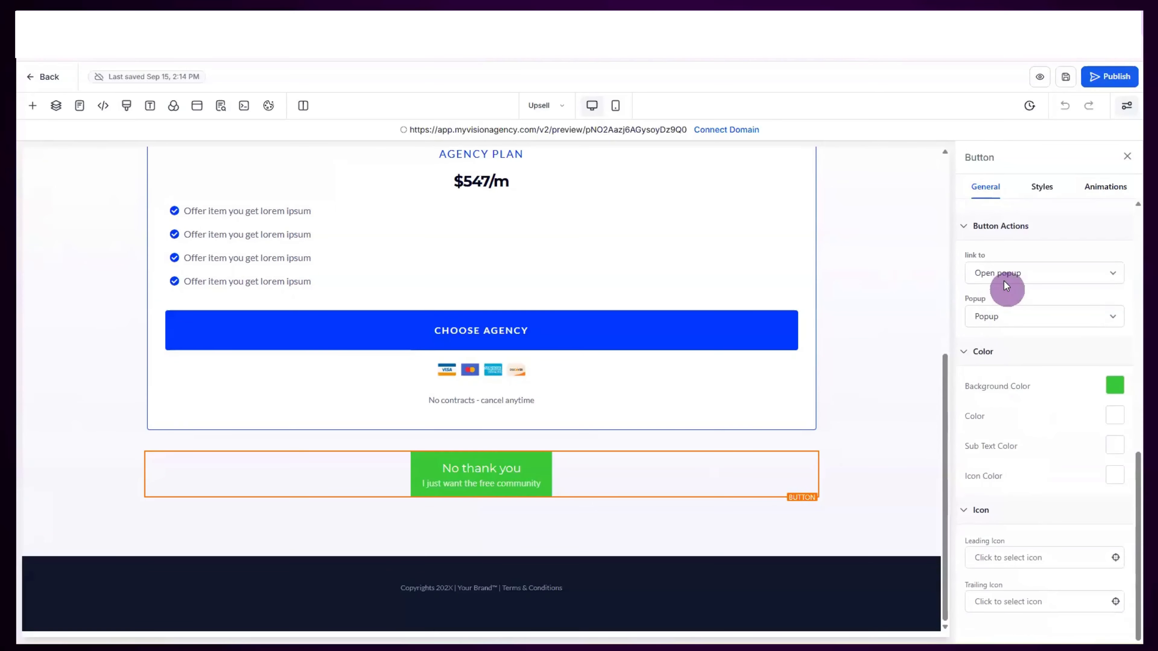
left_click(1004, 281)
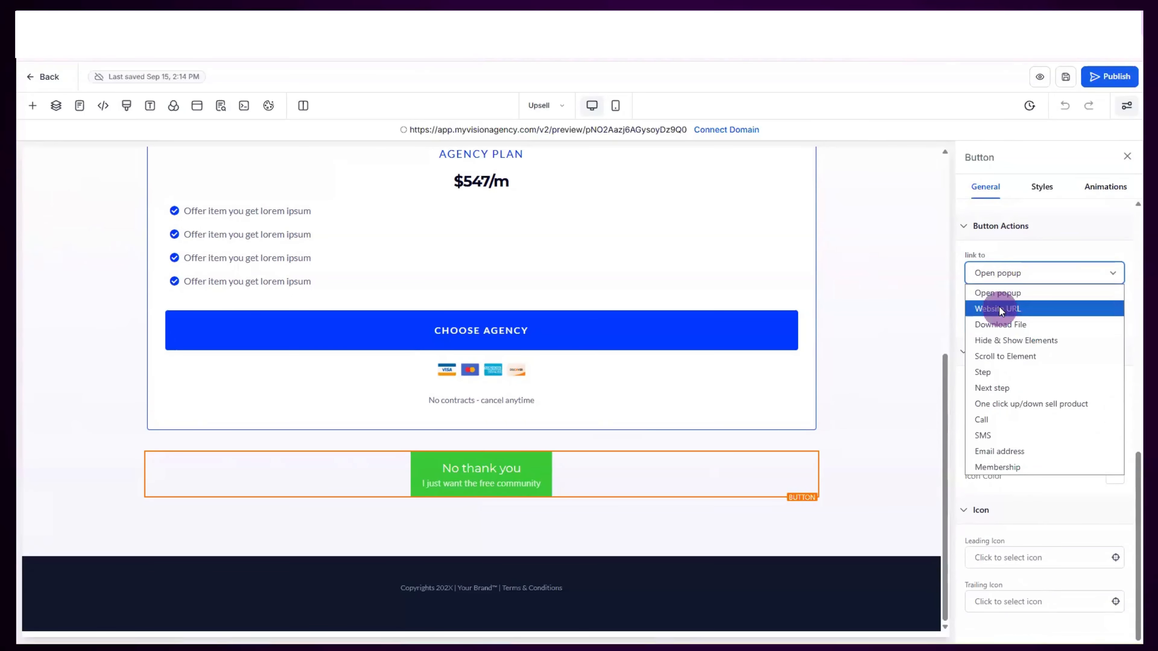
left_click(999, 387)
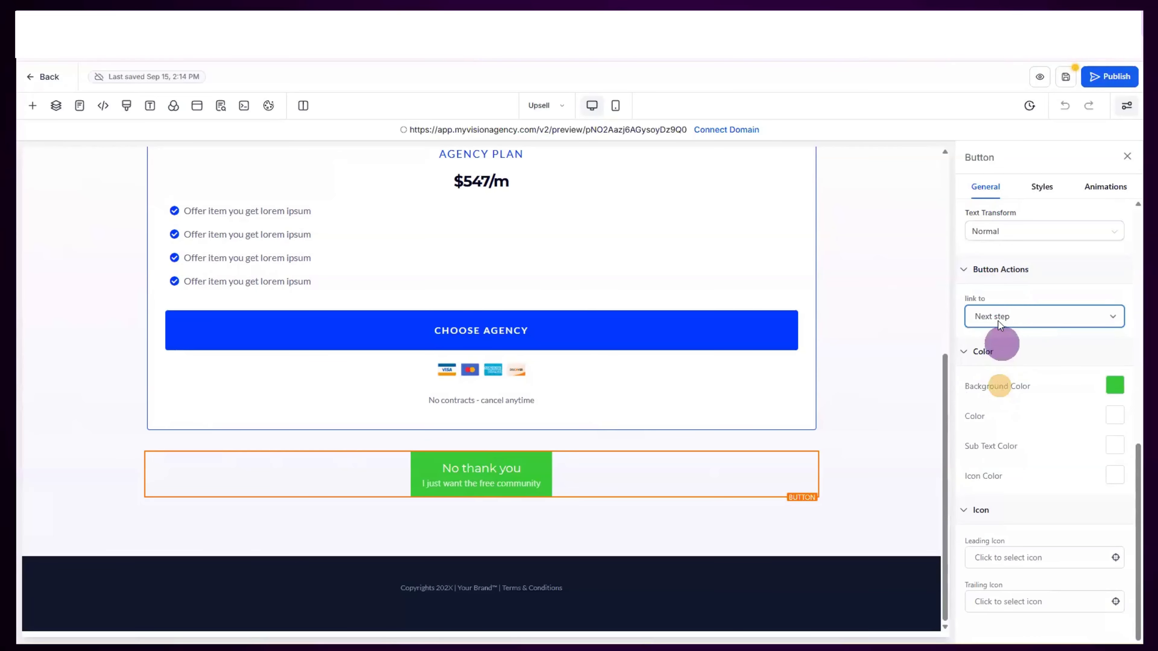
Save the Upsell page and switch to the Downsell page in the editor
left_click(549, 106)
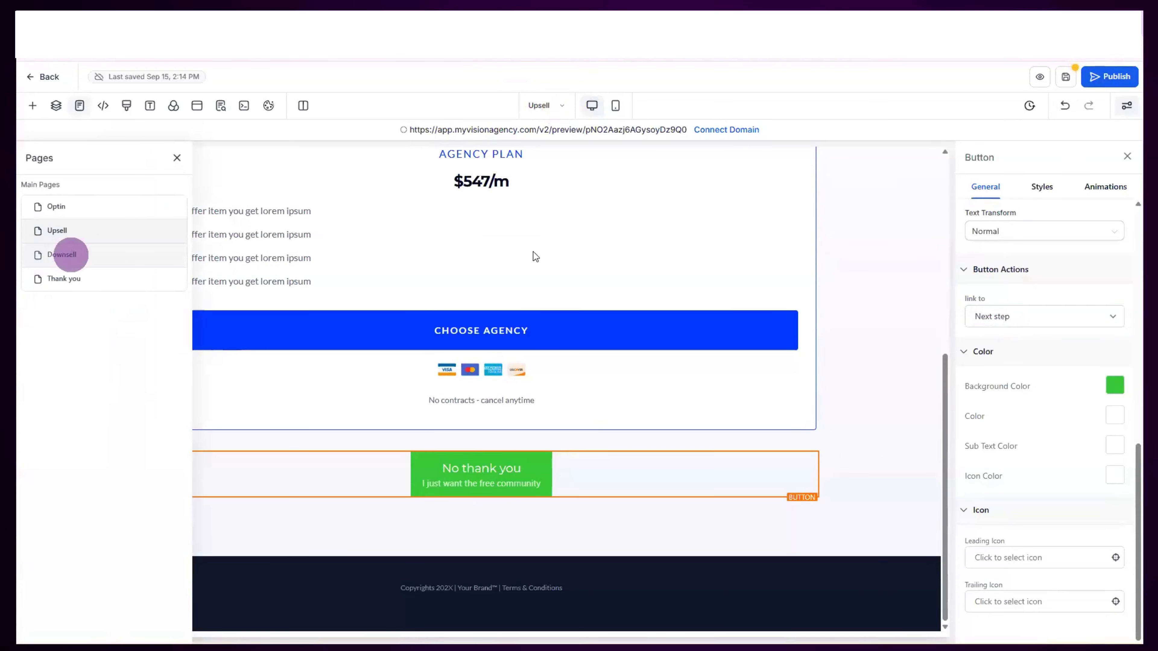
left_click(1066, 77)
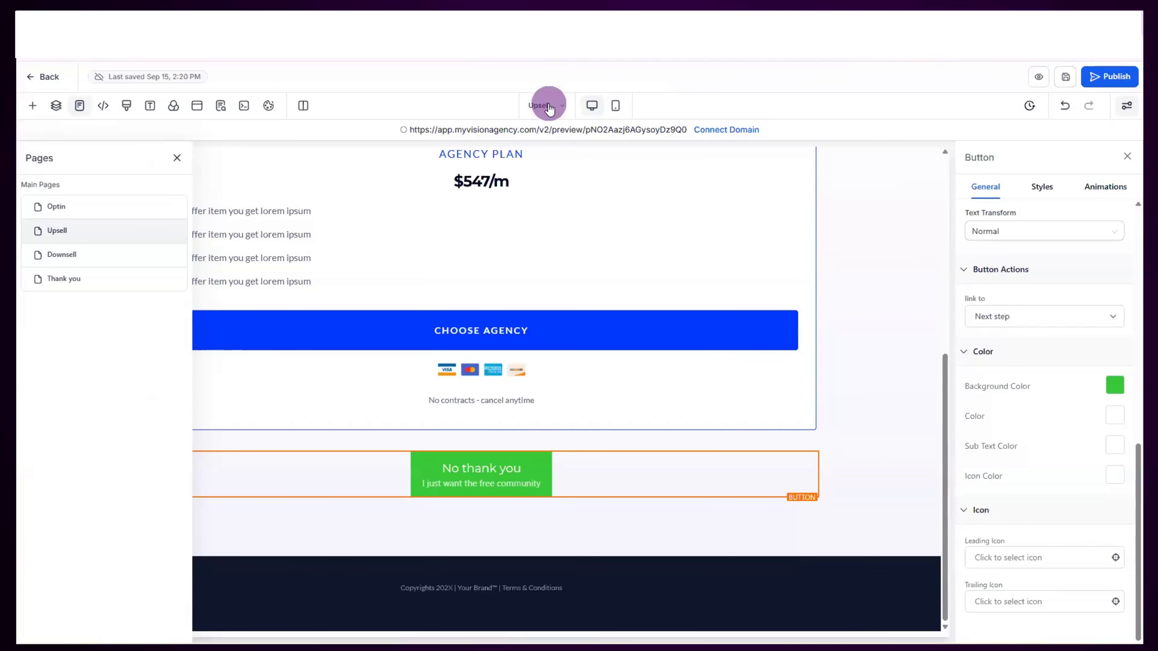
left_click(62, 255)
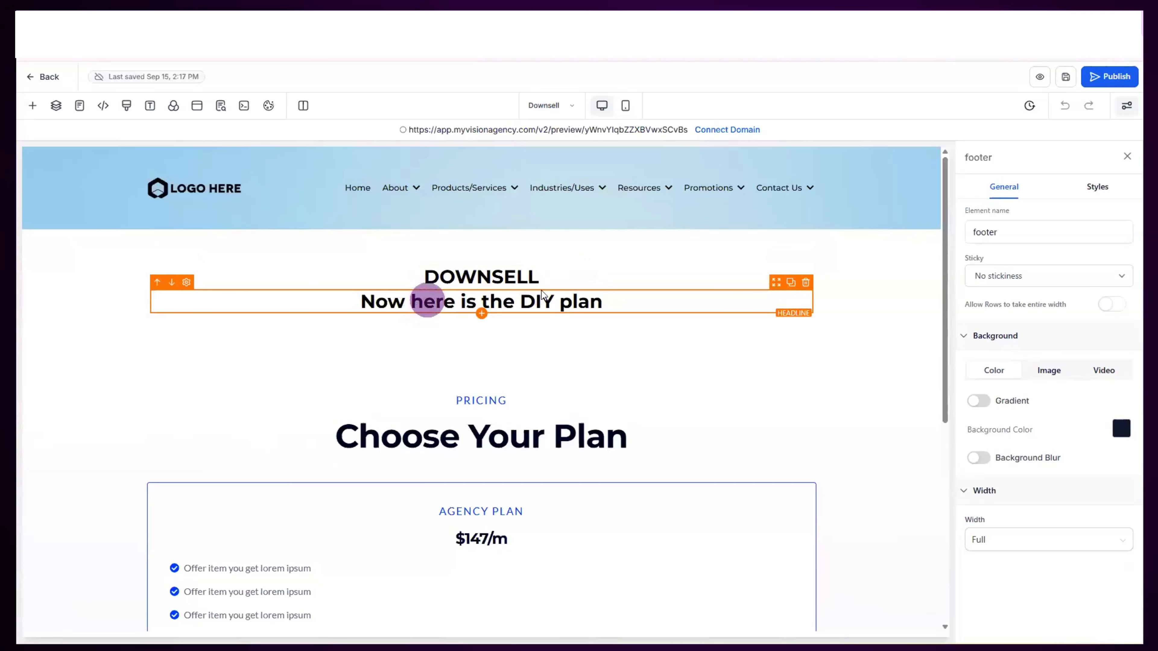
Set the link of the Downsell page's "No thank you" button to "Next step" and save the page
scroll(575, 322, "down", 5)
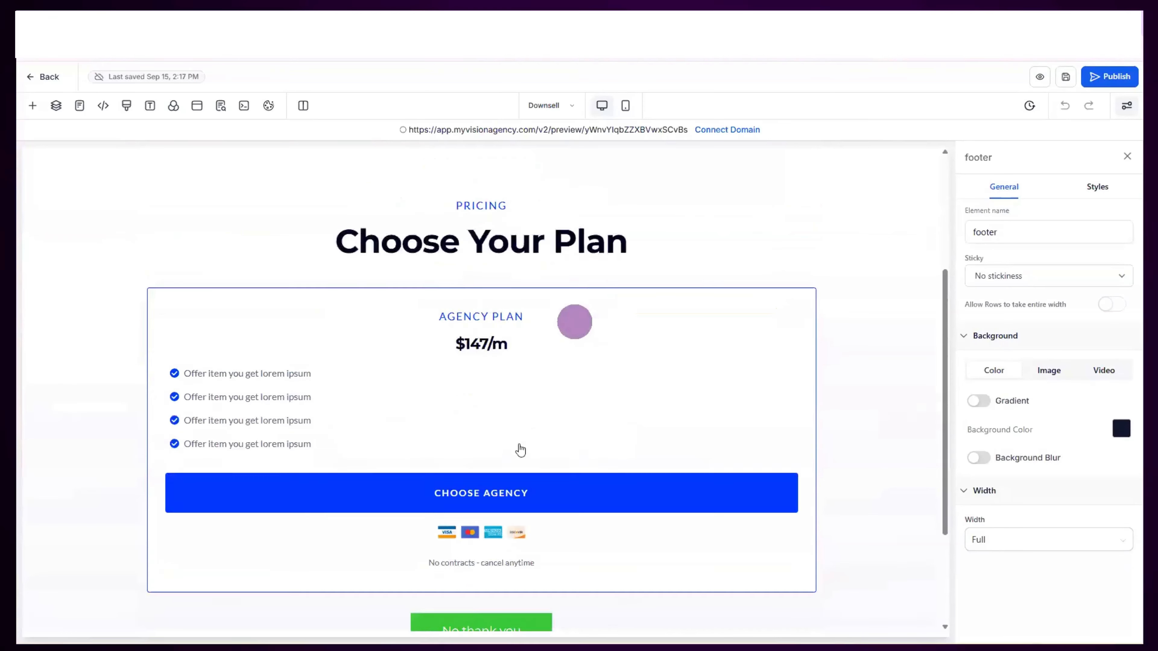
scroll(515, 378, "down", 3)
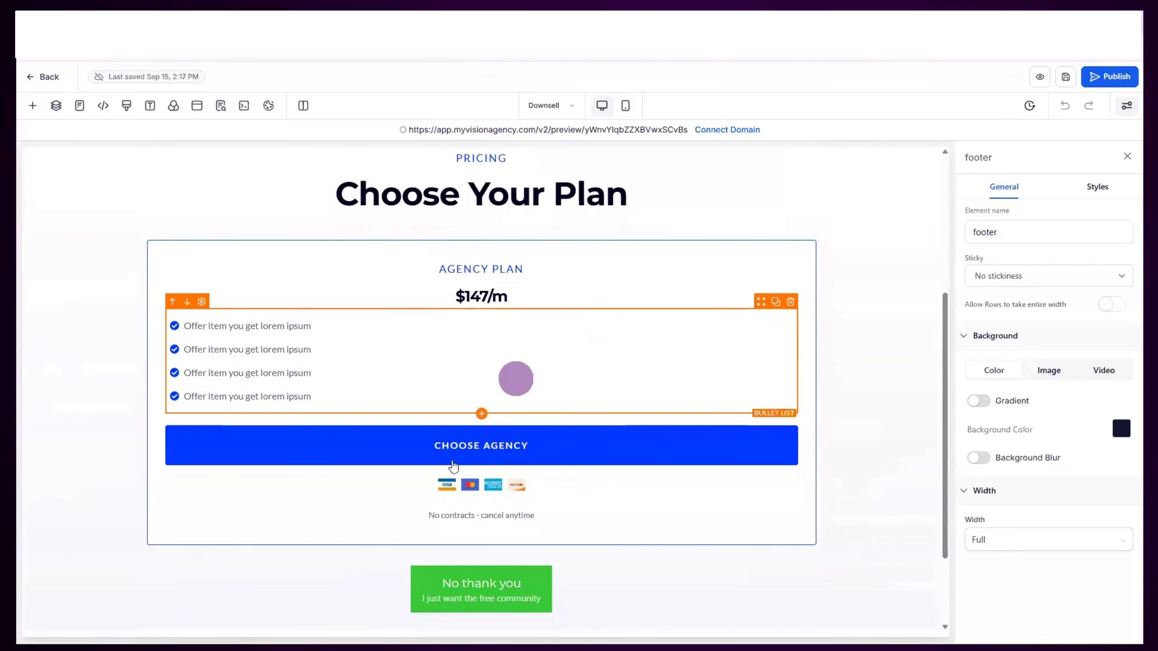
left_click(511, 474)
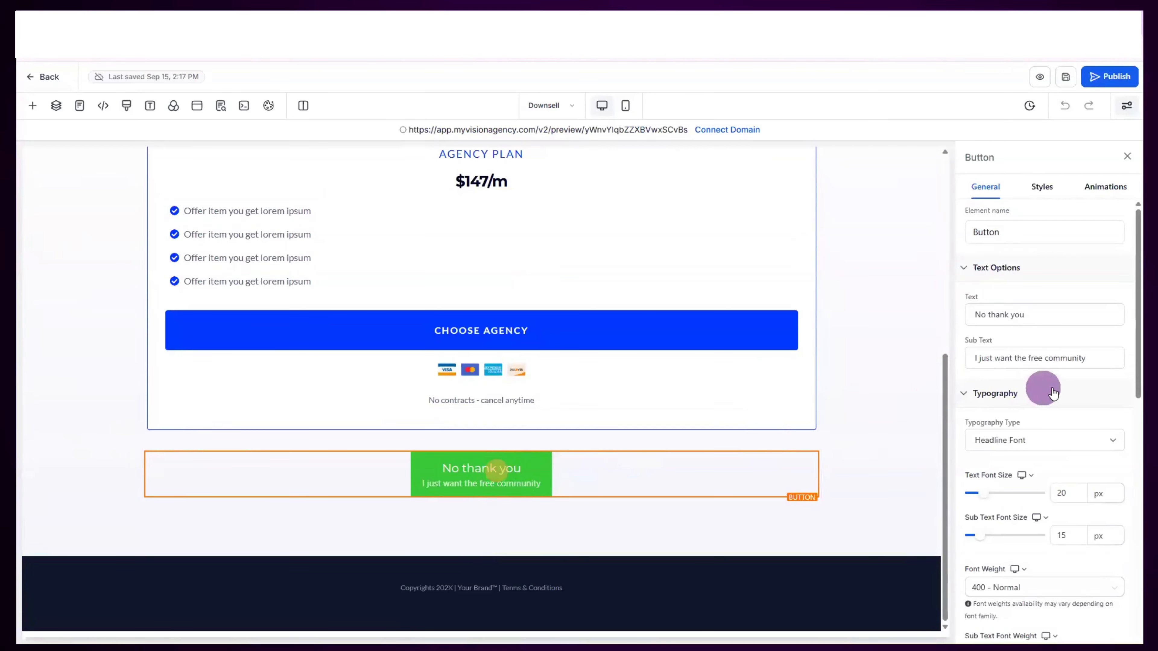
scroll(1046, 389, "down", 8)
scroll(1006, 520, "down", 5)
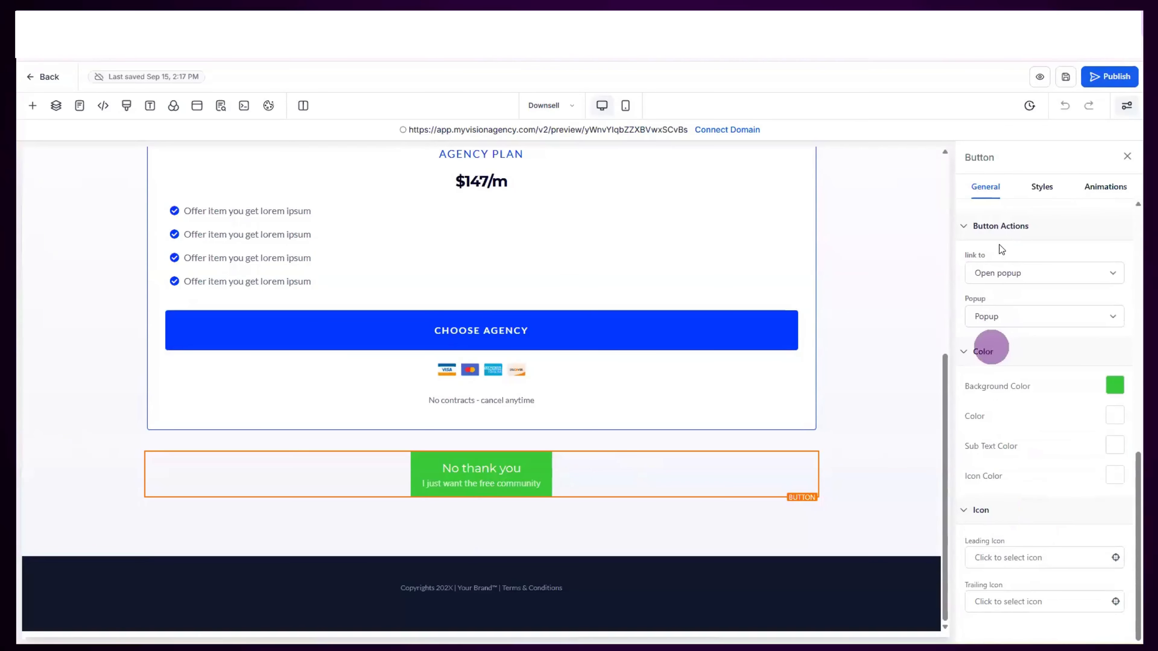
left_click(998, 274)
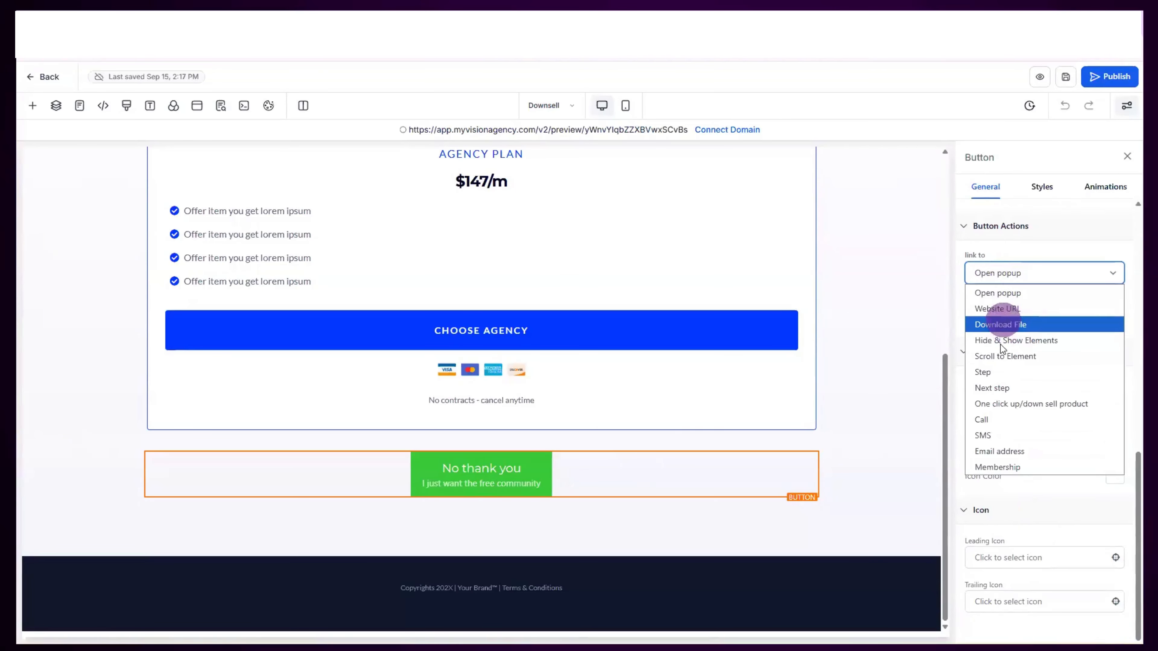
left_click(994, 388)
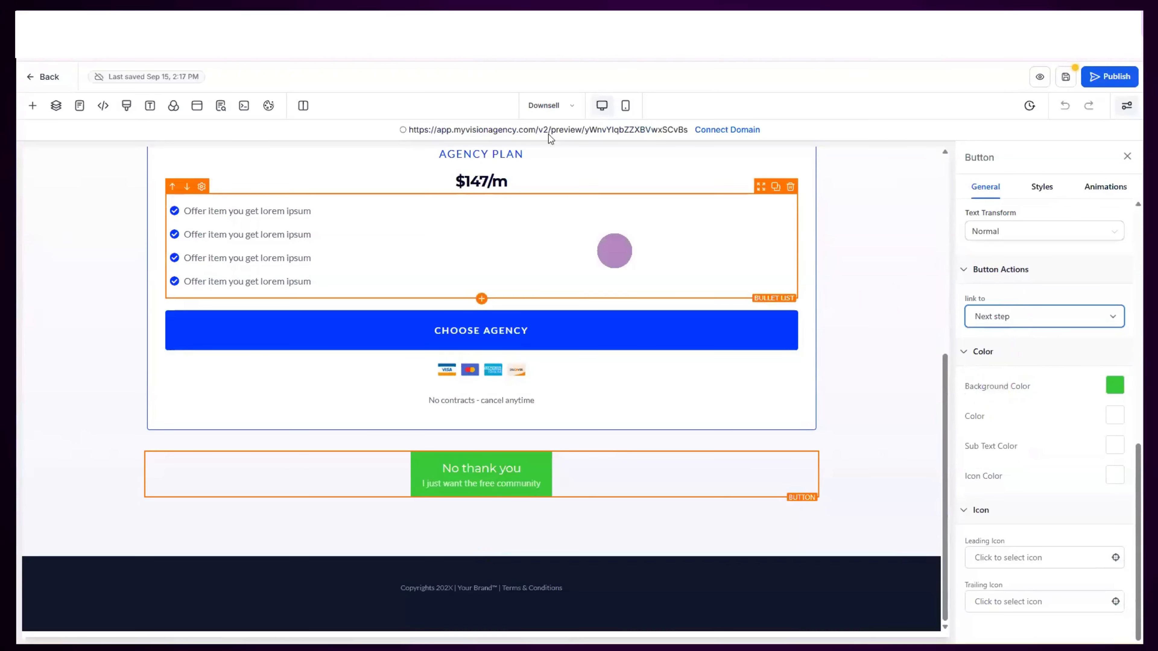
left_click(550, 105)
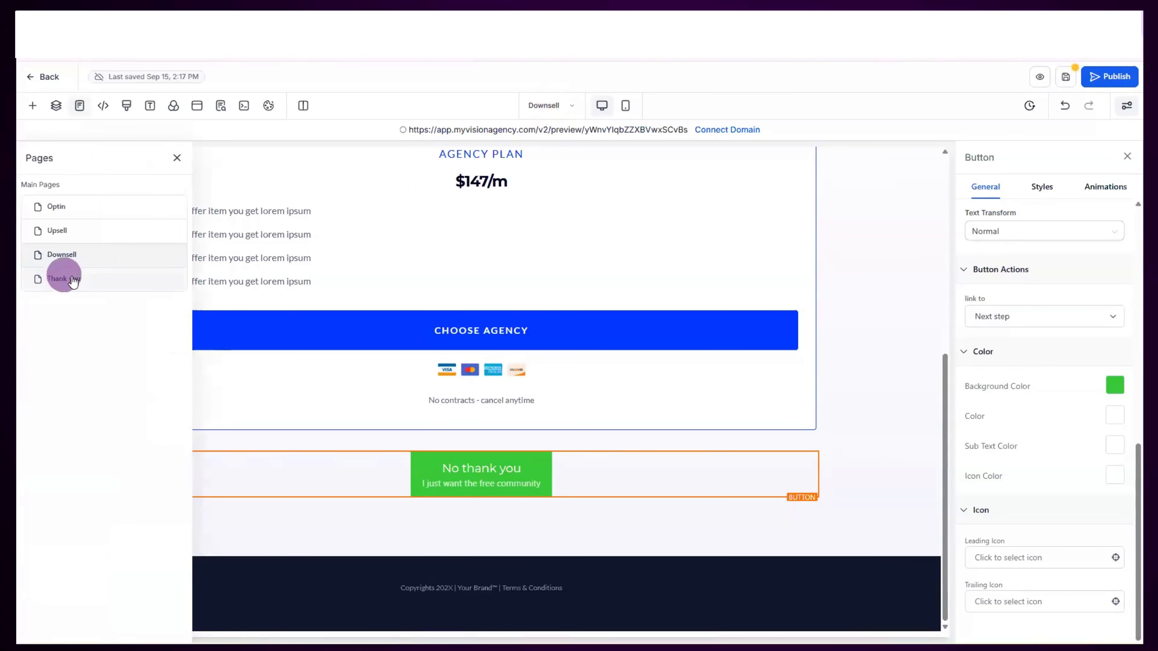
left_click(1066, 77)
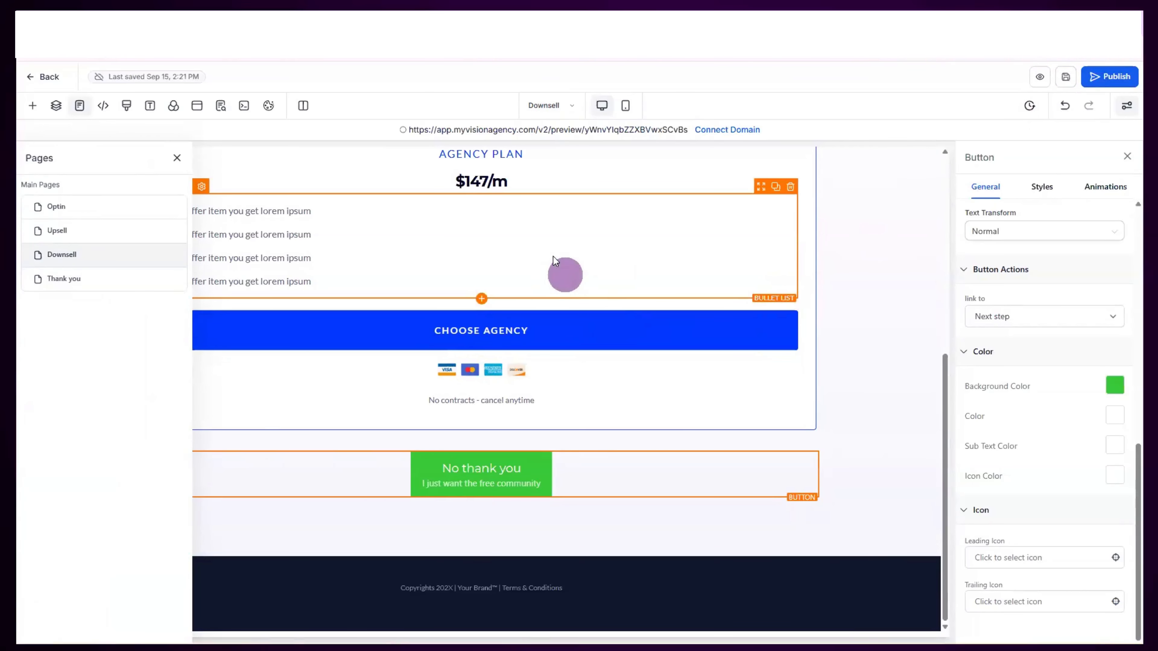
Check the link action of the "Choose Agency" button and open the Downsell page's popup for editing
scroll(516, 303, "up", 4)
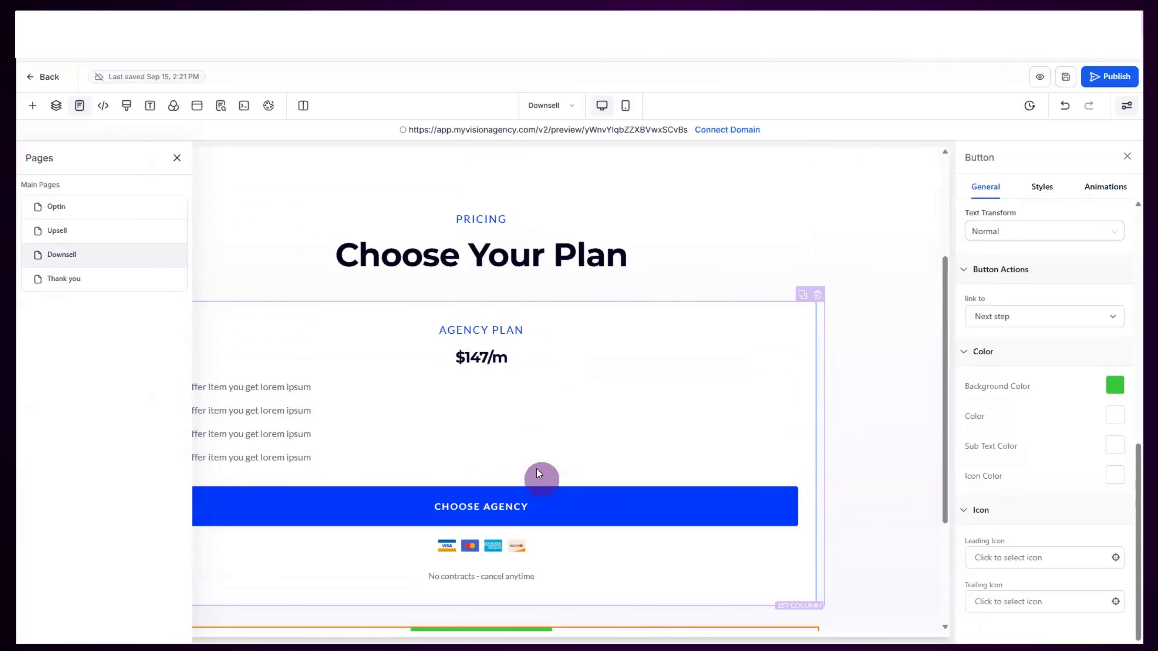
left_click(550, 500)
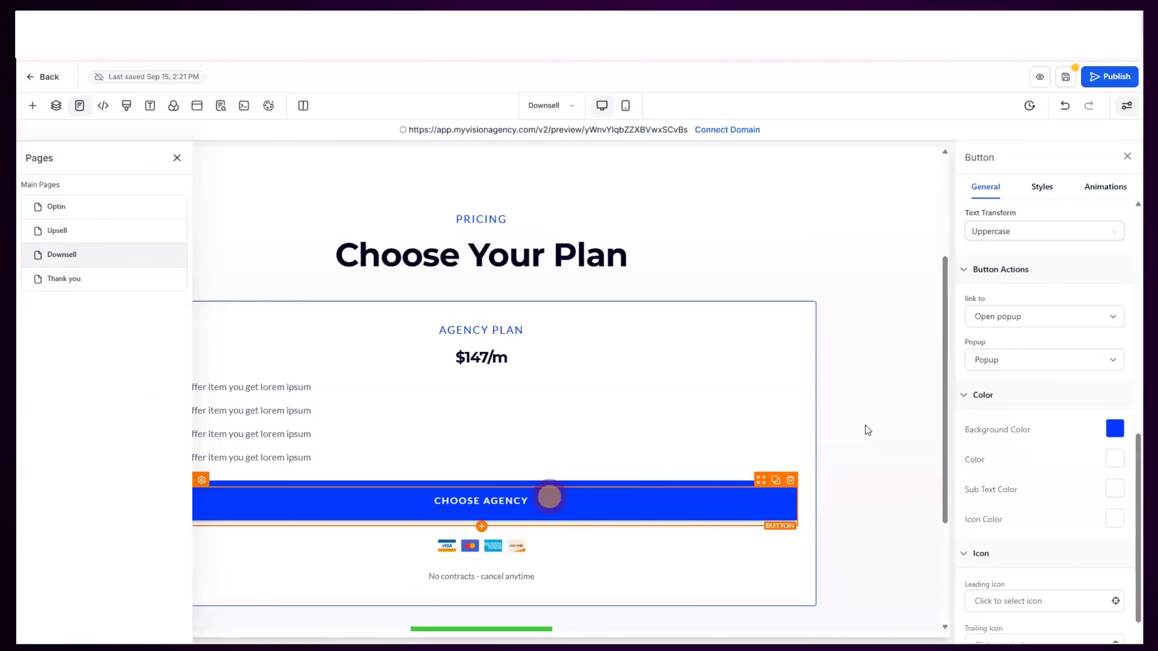
left_click(1017, 385)
scroll(1024, 383, "down", 1)
scroll(1025, 382, "up", 5)
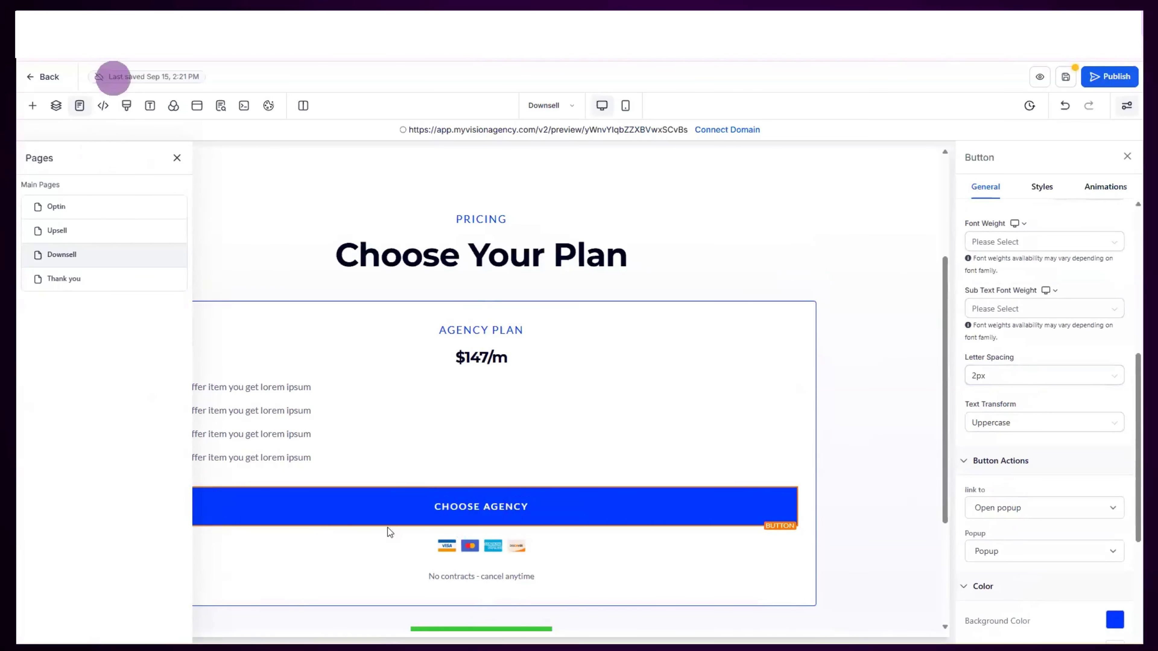
left_click(197, 106)
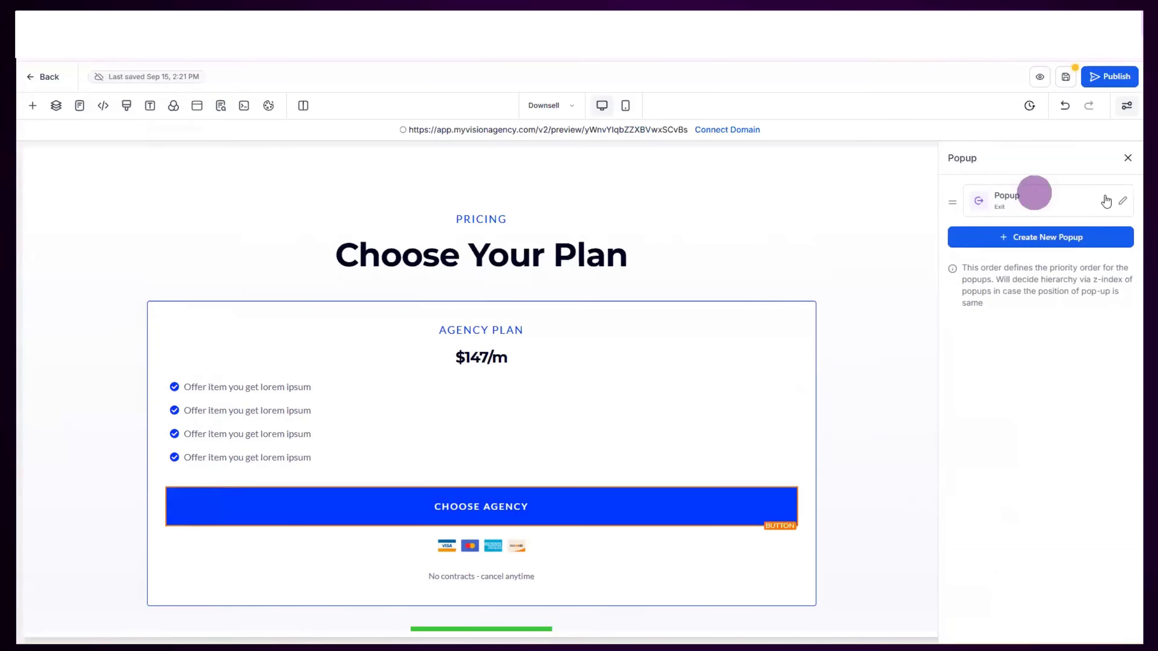
left_click(1122, 199)
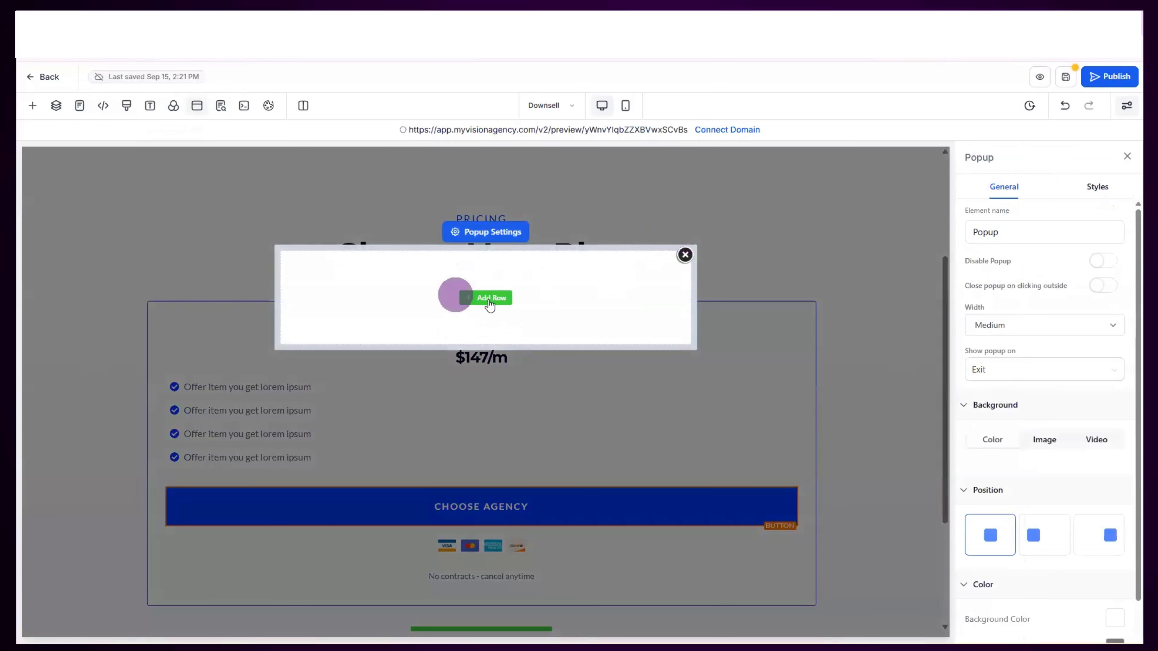
Add a one-column row with a 1 Step Order form to the Downsell popup and review the form's sale action
left_click(491, 297)
left_click_drag(186, 214, 565, 326)
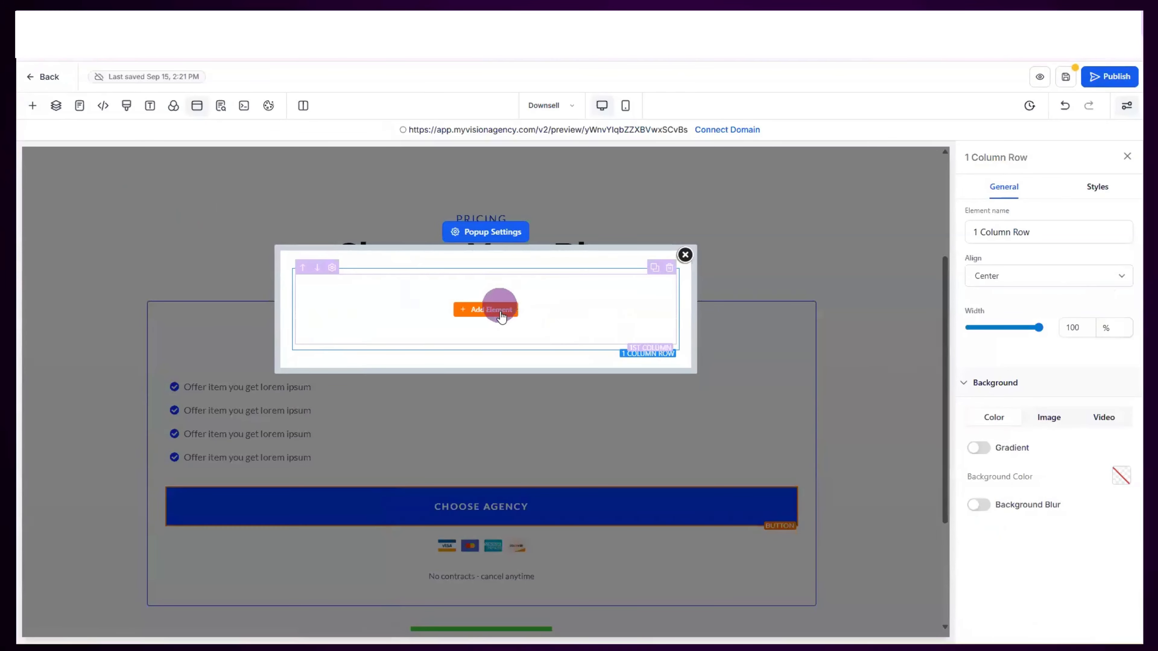
left_click(501, 310)
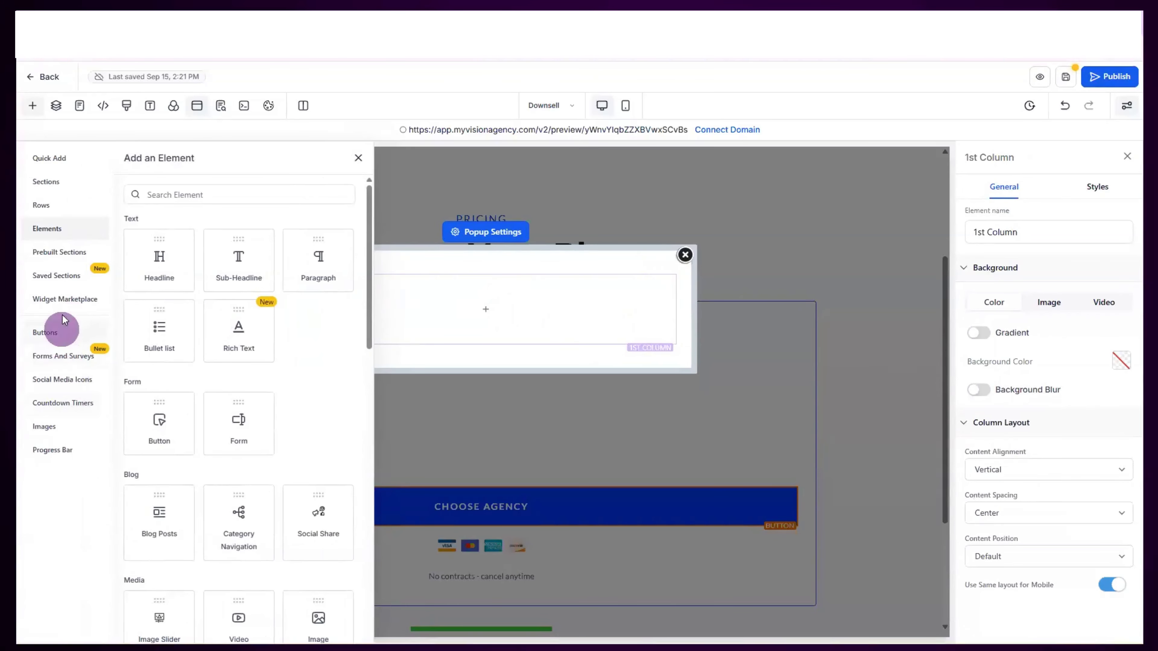
scroll(257, 393, "down", 15)
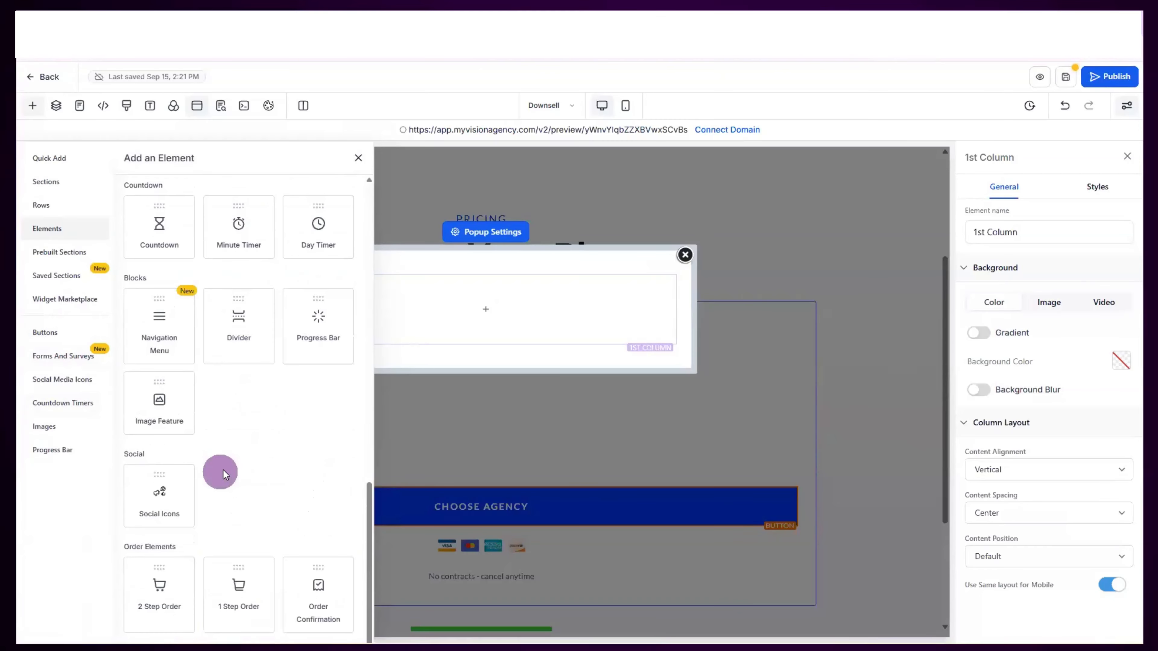
left_click_drag(235, 593, 495, 313)
scroll(504, 465, "down", 8)
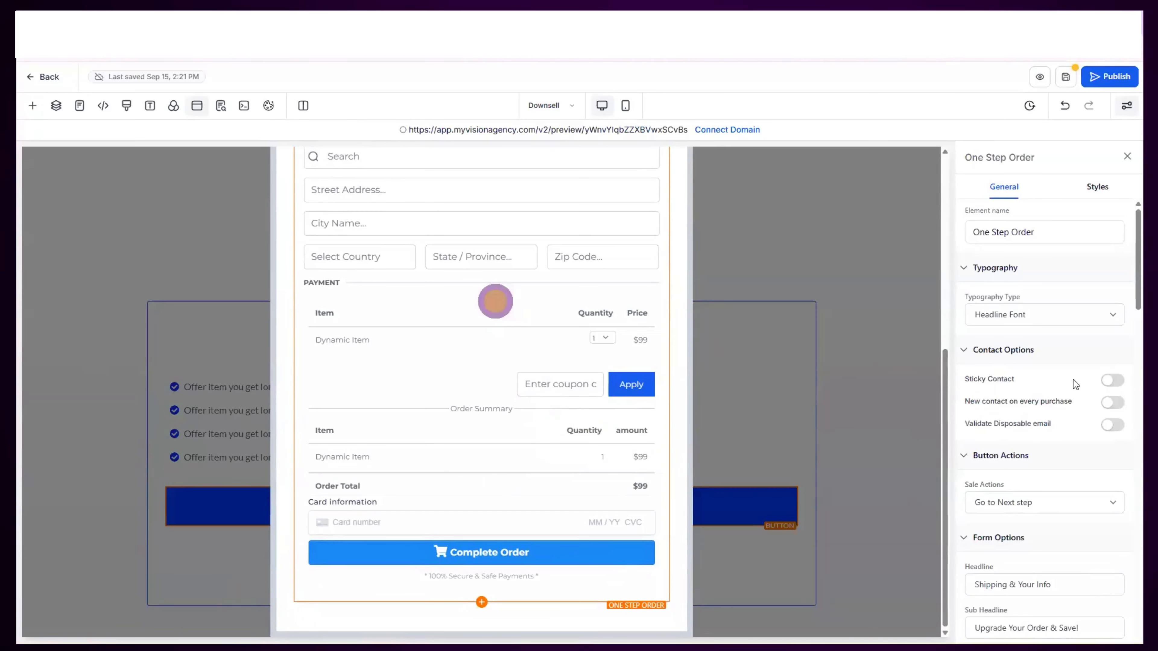
scroll(1024, 507, "down", 3)
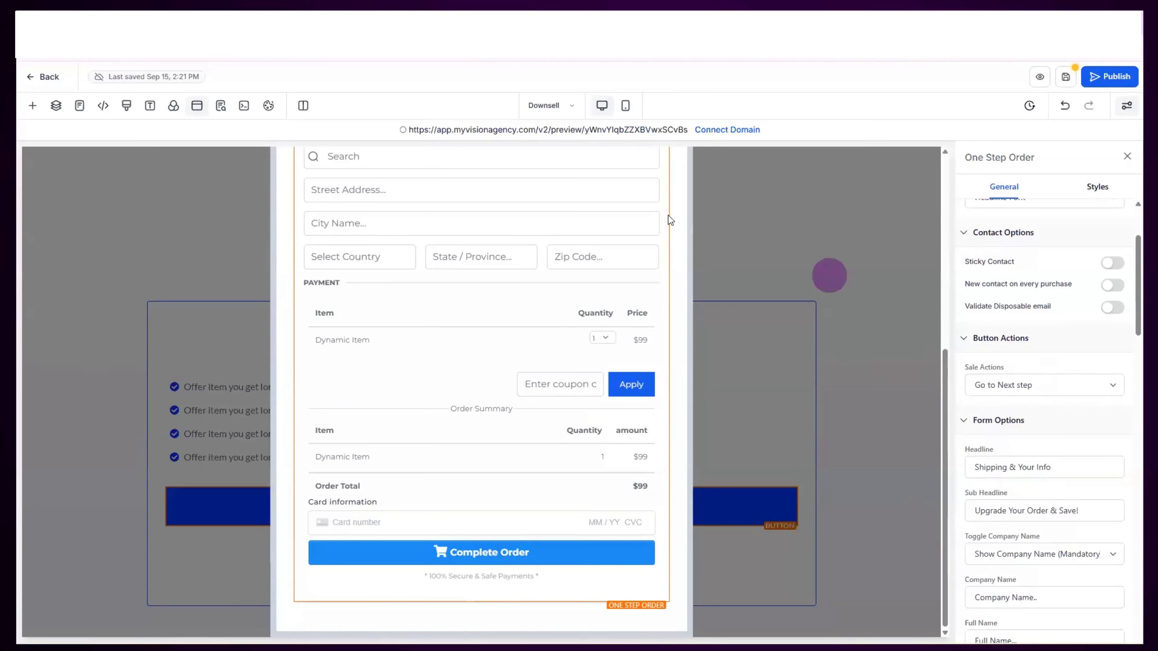
Save the Downsell page with its order popup and return to the Upsell page
left_click(545, 104)
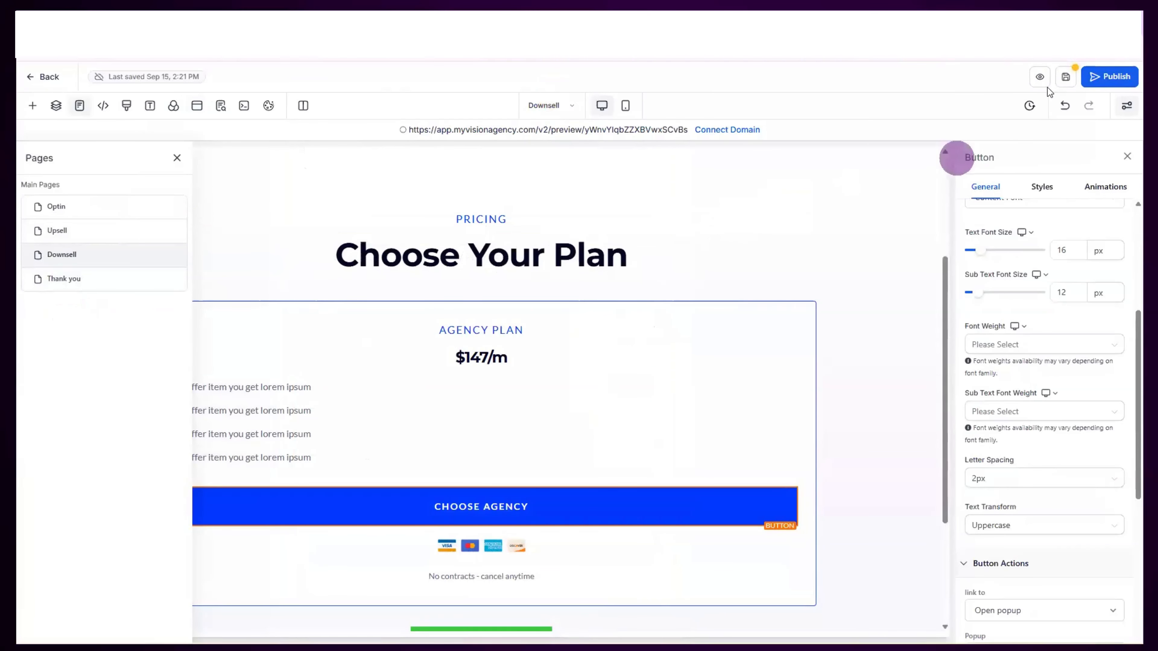
left_click(1067, 82)
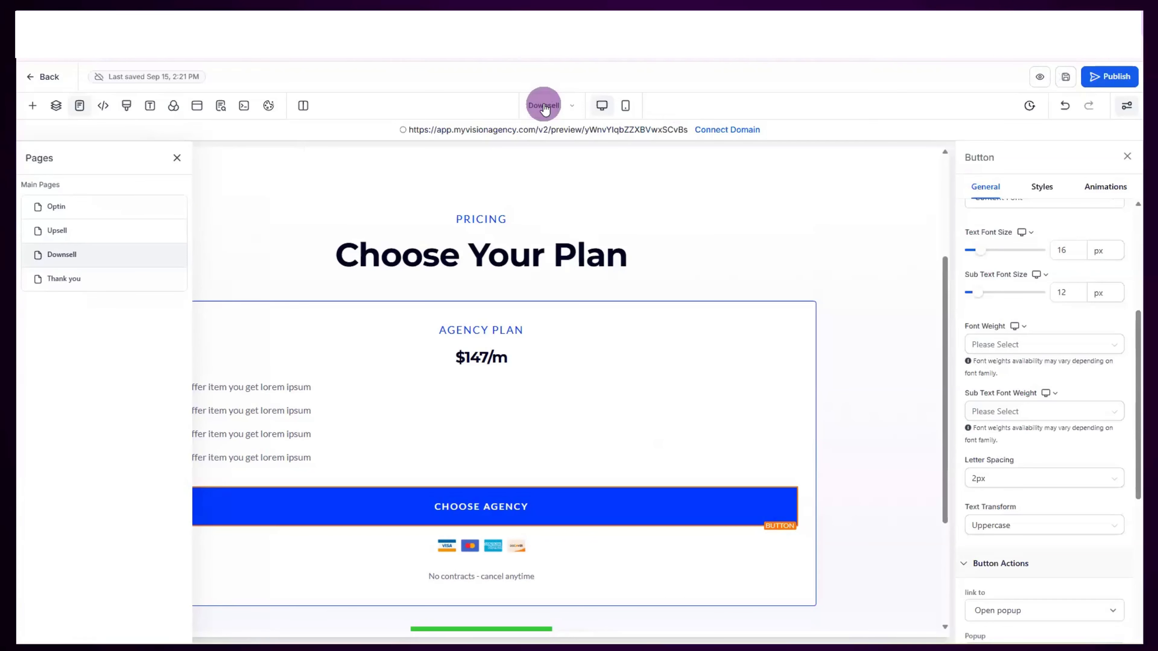
left_click(80, 229)
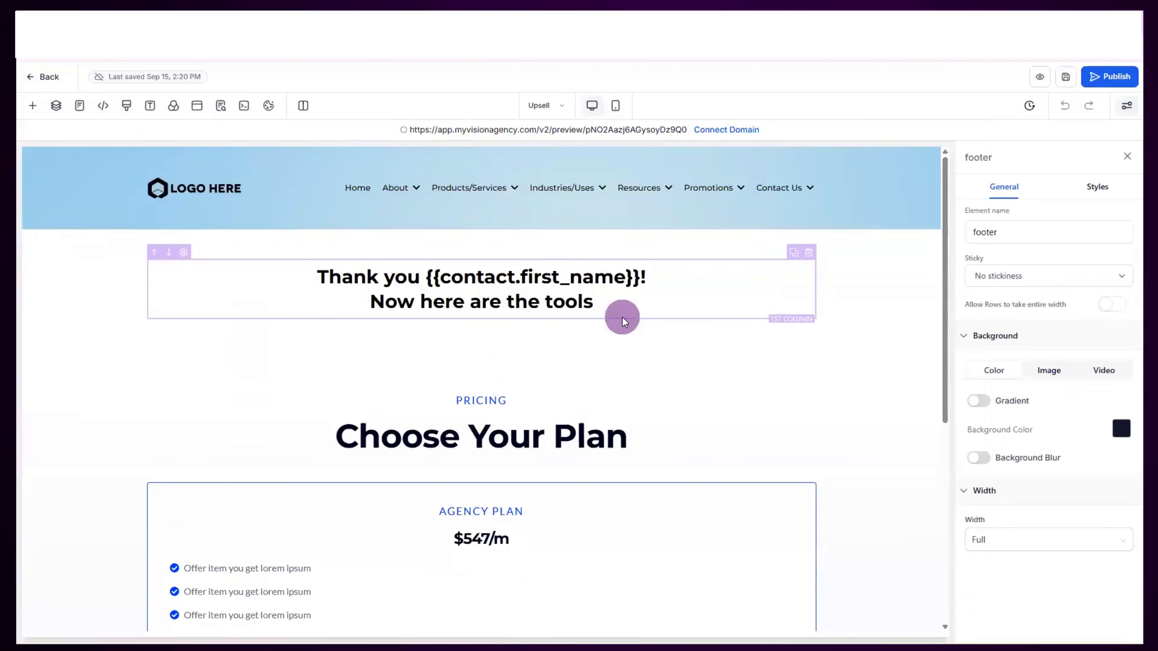
Check the "Choose Agency" button's link action on the Upsell page and open its popup for editing
scroll(623, 317, "down", 6)
left_click(495, 340)
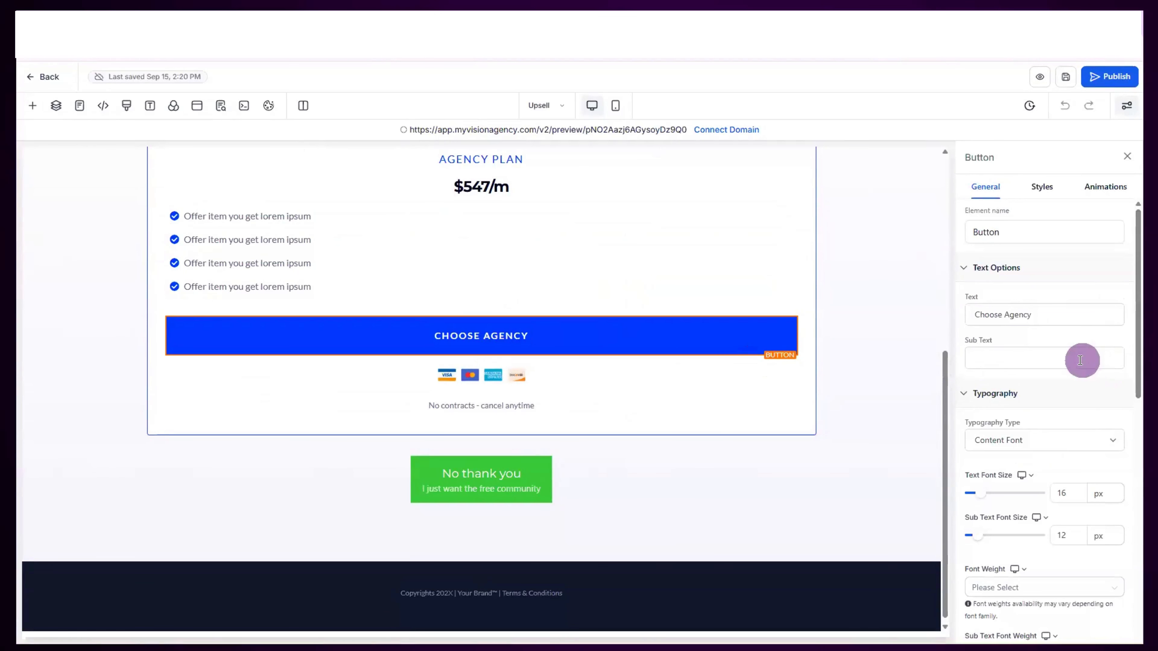
scroll(1080, 360, "down", 10)
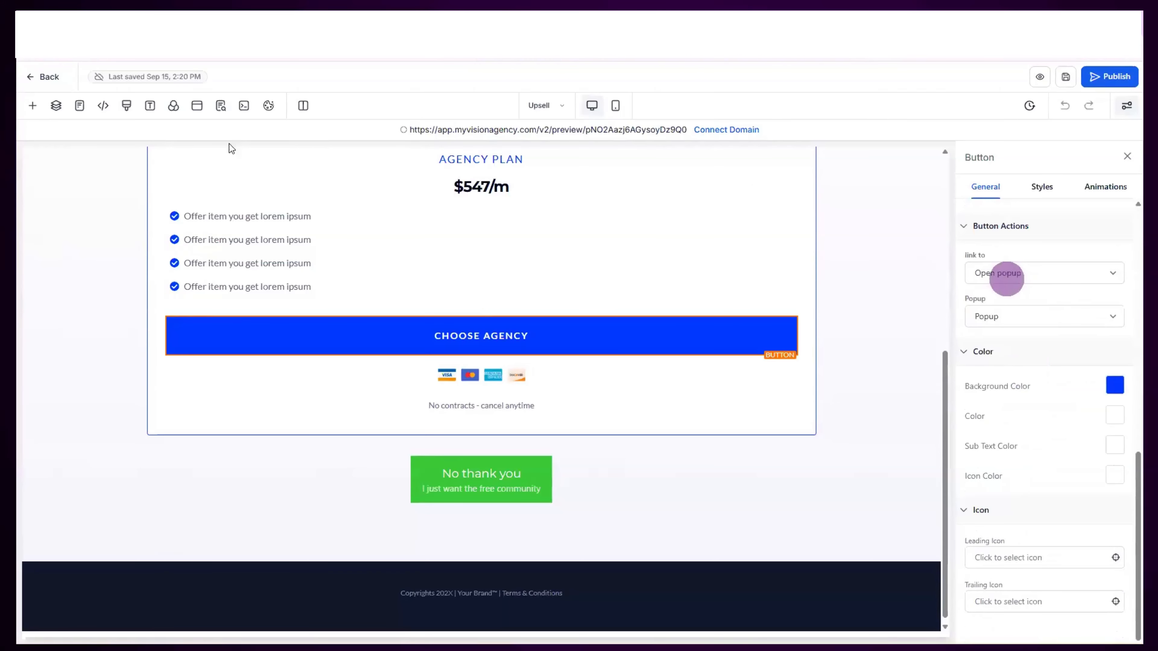
left_click(202, 104)
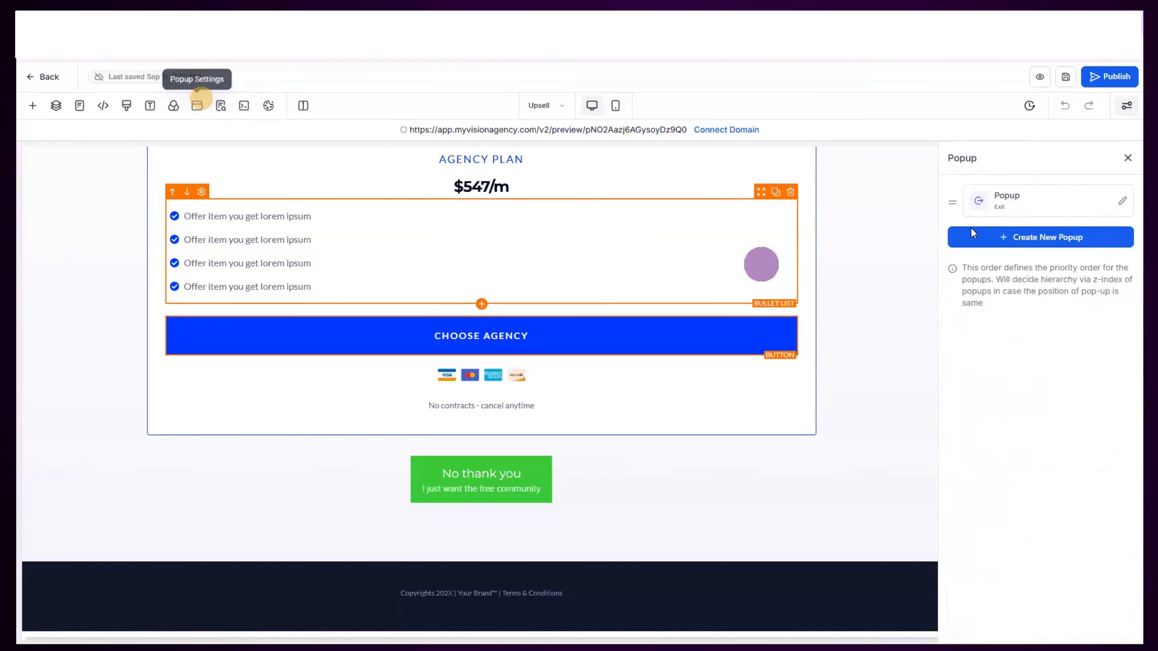
left_click(1119, 204)
Add a one-column row containing a 1 Step Order form to the Upsell popup and select the form
left_click(486, 298)
left_click_drag(160, 236, 488, 316)
left_click(487, 311)
scroll(329, 341, "down", 10)
left_click_drag(238, 588, 507, 295)
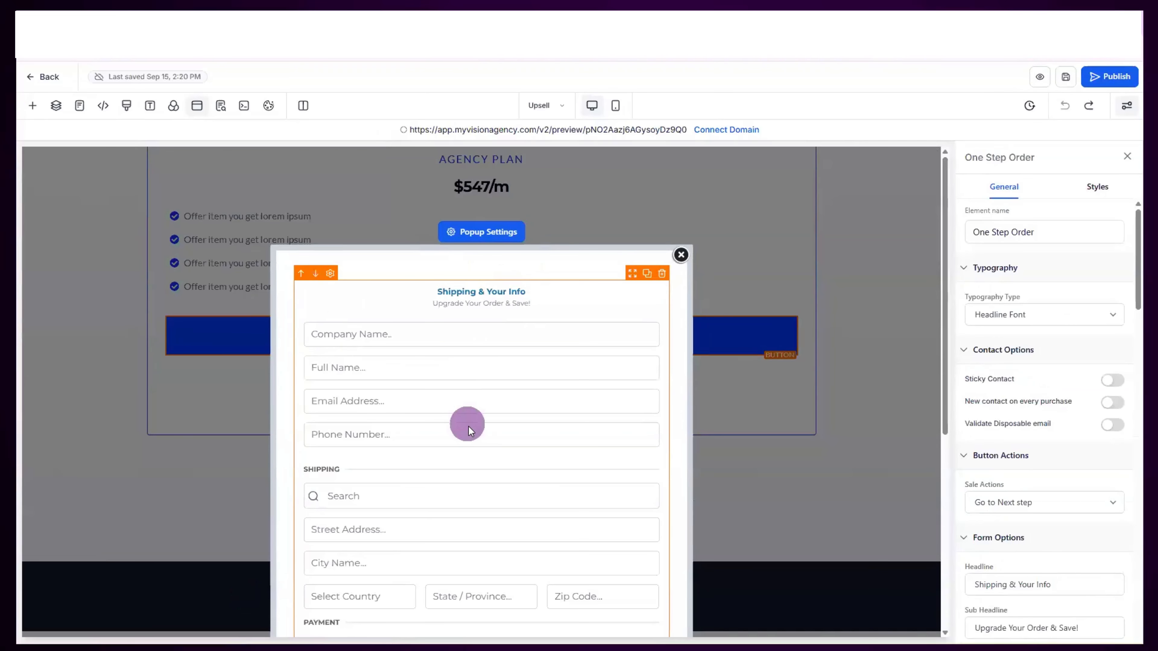
left_click(571, 311)
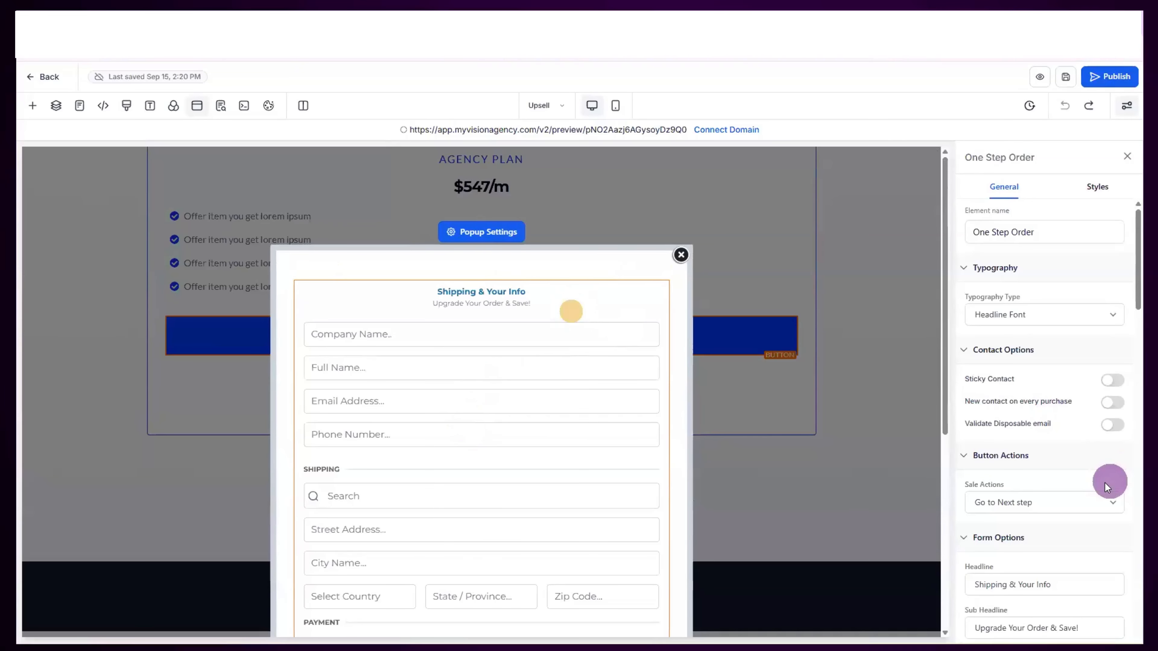
Save the Upsell page with its order form and reopen the page's popup for editing
scroll(1104, 482, "down", 5)
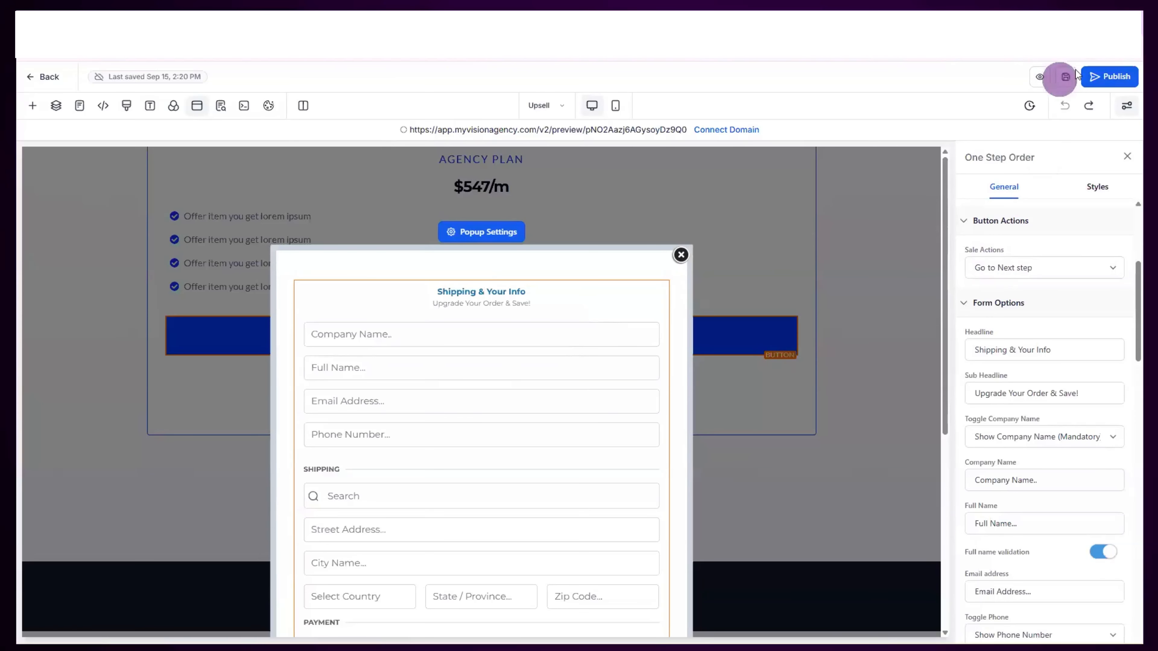
left_click(543, 106)
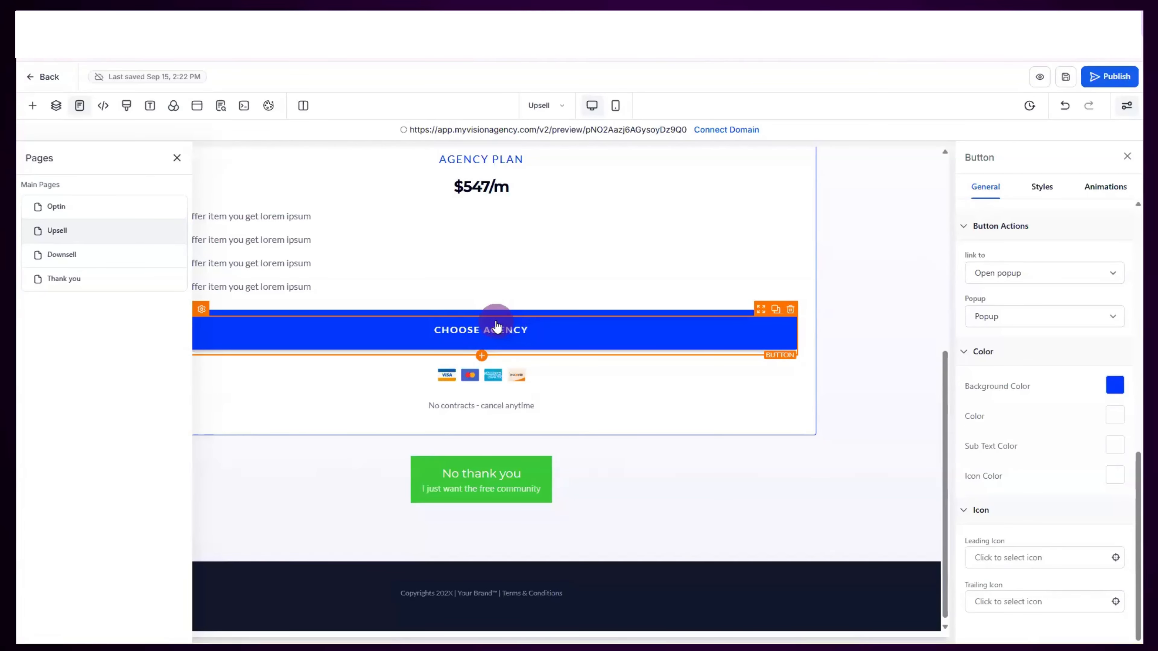
left_click(197, 111)
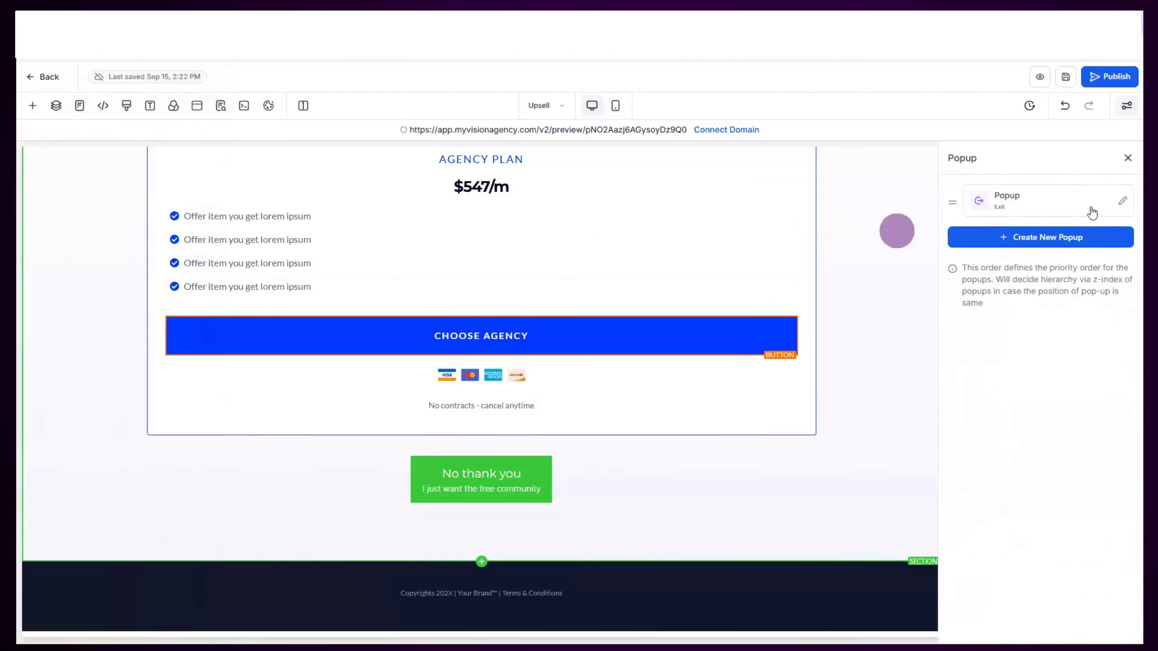
left_click(1123, 203)
Select the One Step Order form inside the Upsell popup to show its settings
left_click(493, 404)
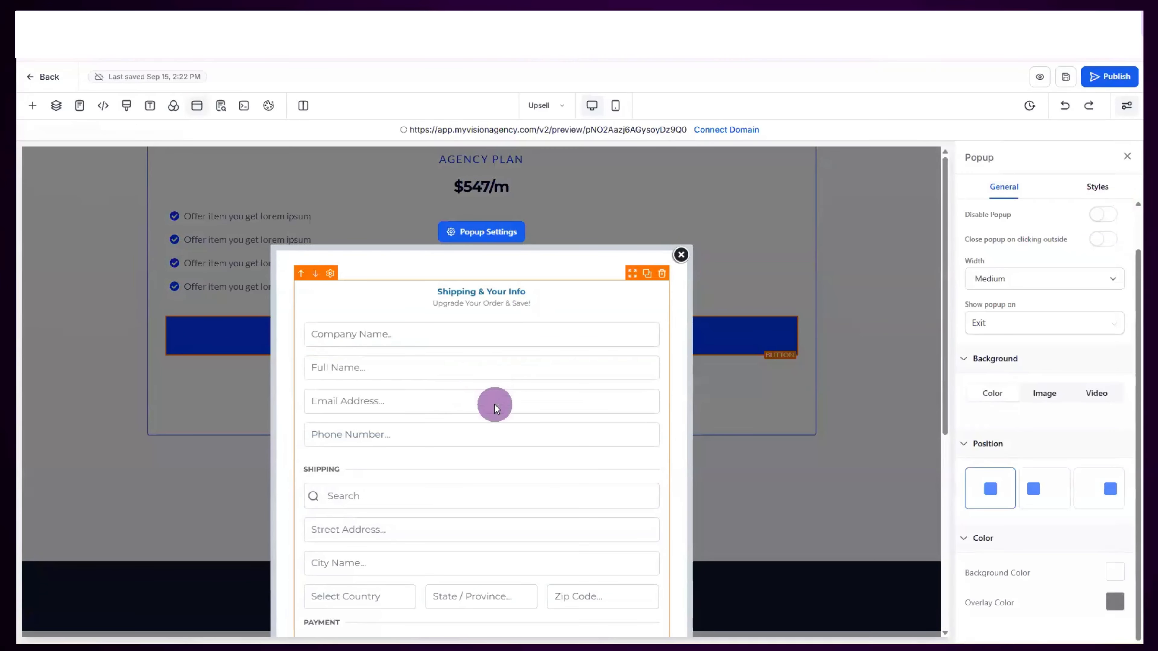
left_click(499, 436)
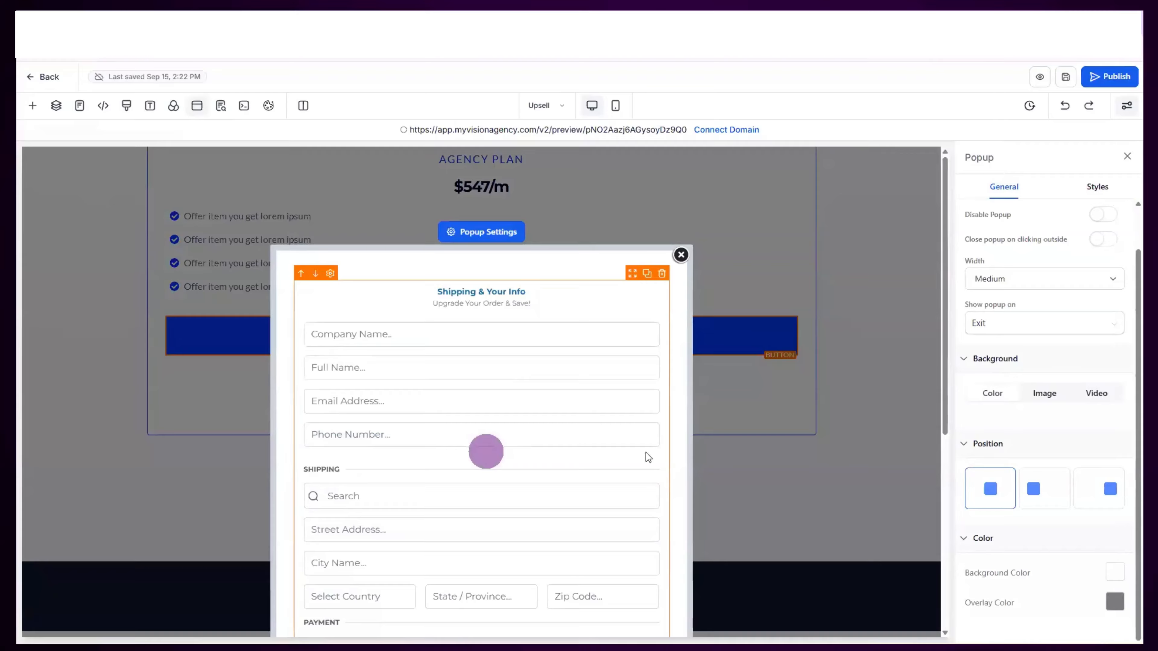
left_click(595, 453)
left_click(1007, 394)
left_click(698, 415)
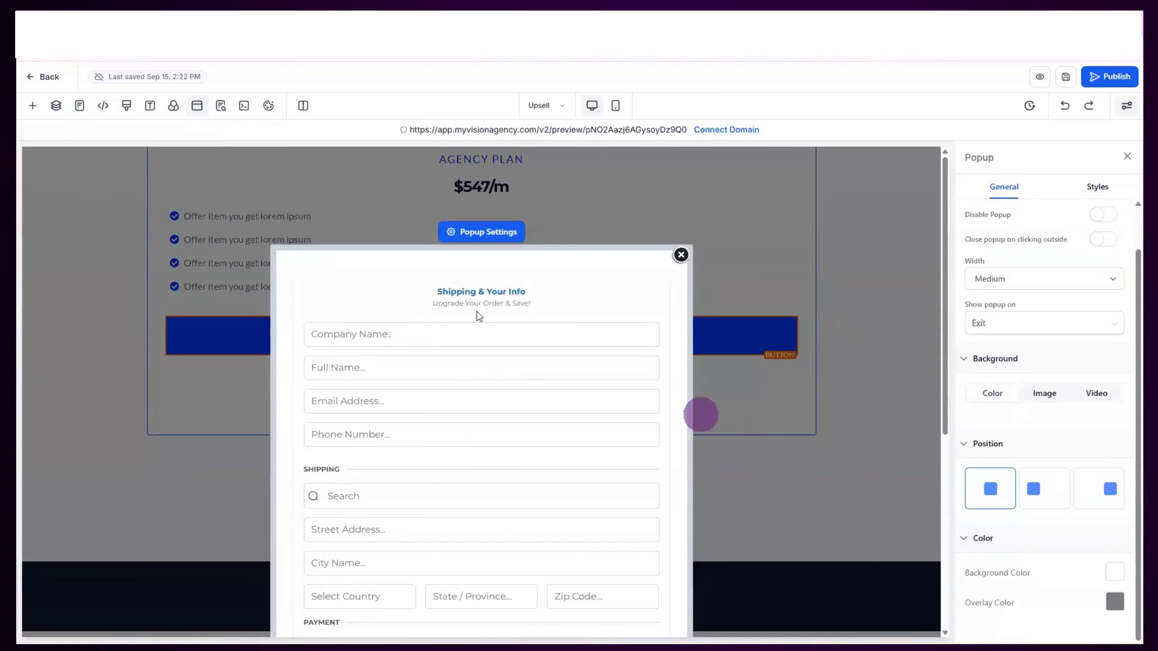
left_click(479, 305)
left_click(556, 299)
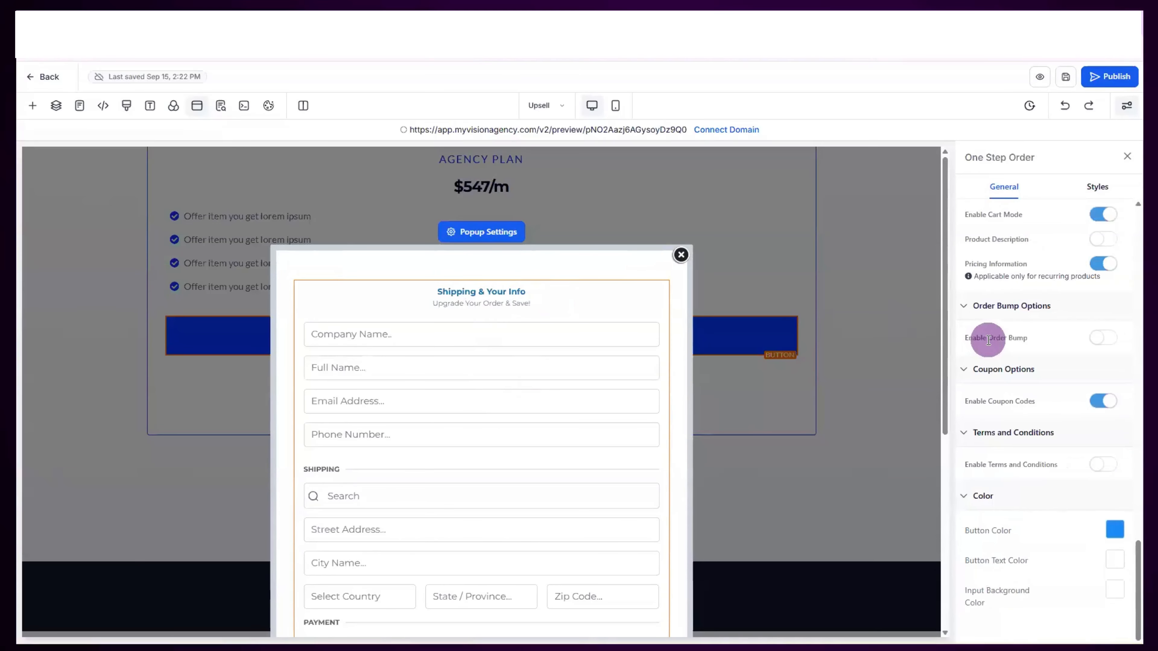
Set the Upsell order form's sale action to "Select a step" with "Thank you" as the funnel step, and save the page
scroll(1018, 382, "up", 5)
scroll(1019, 383, "up", 5)
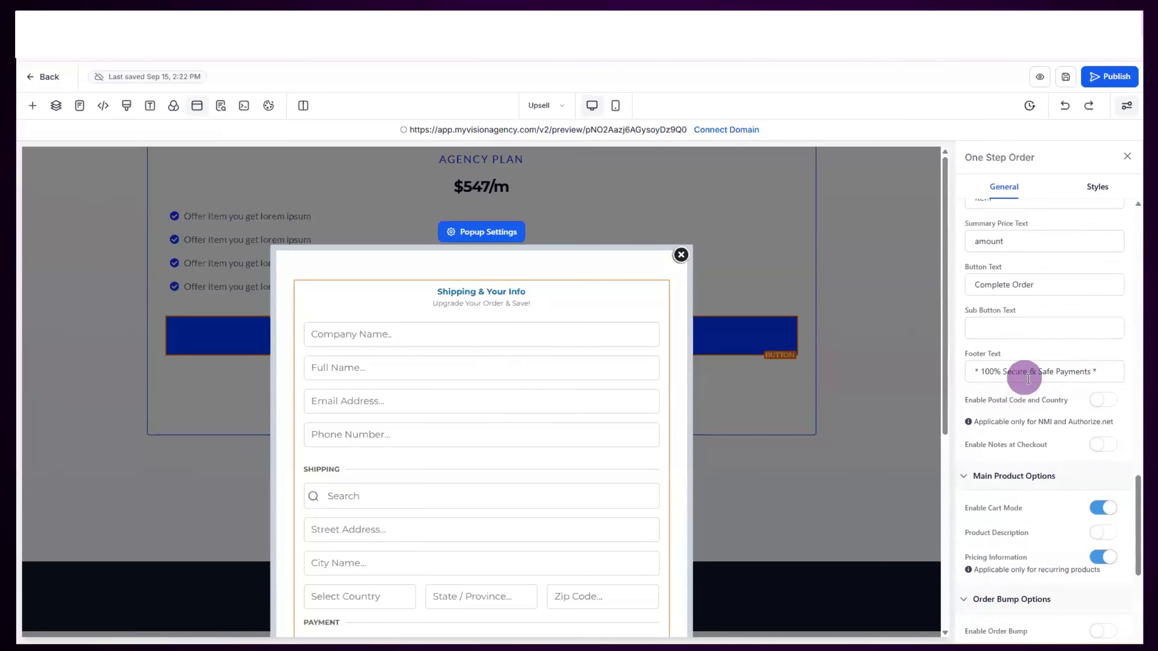
left_click(1008, 359)
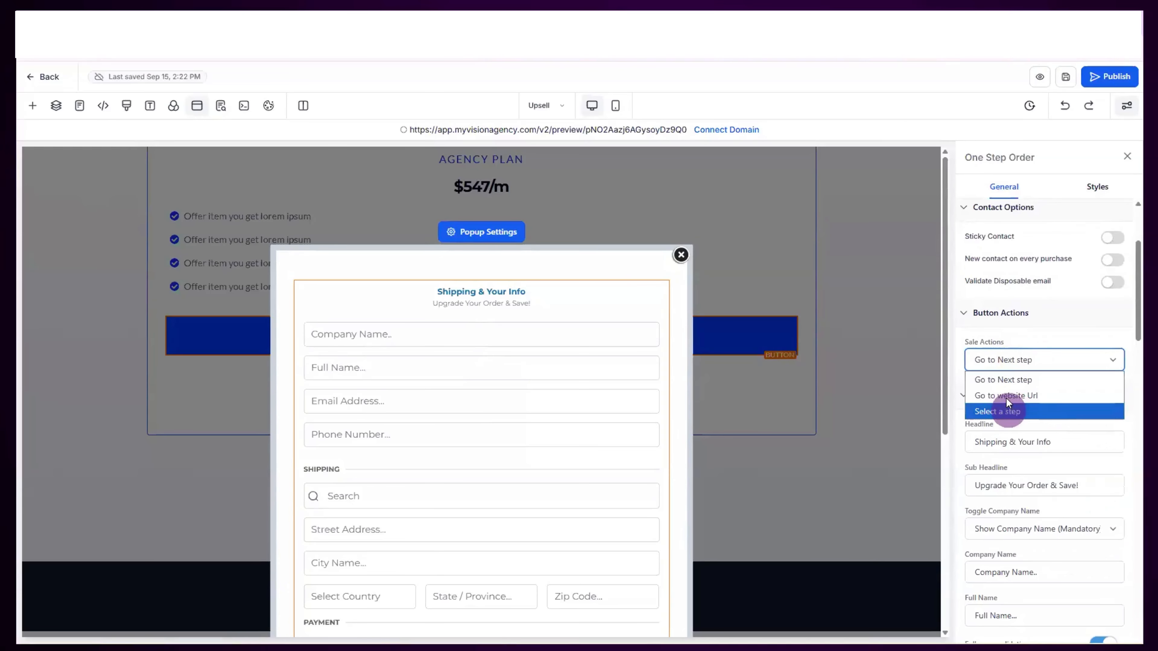
left_click(1005, 411)
left_click(1021, 406)
left_click(1010, 460)
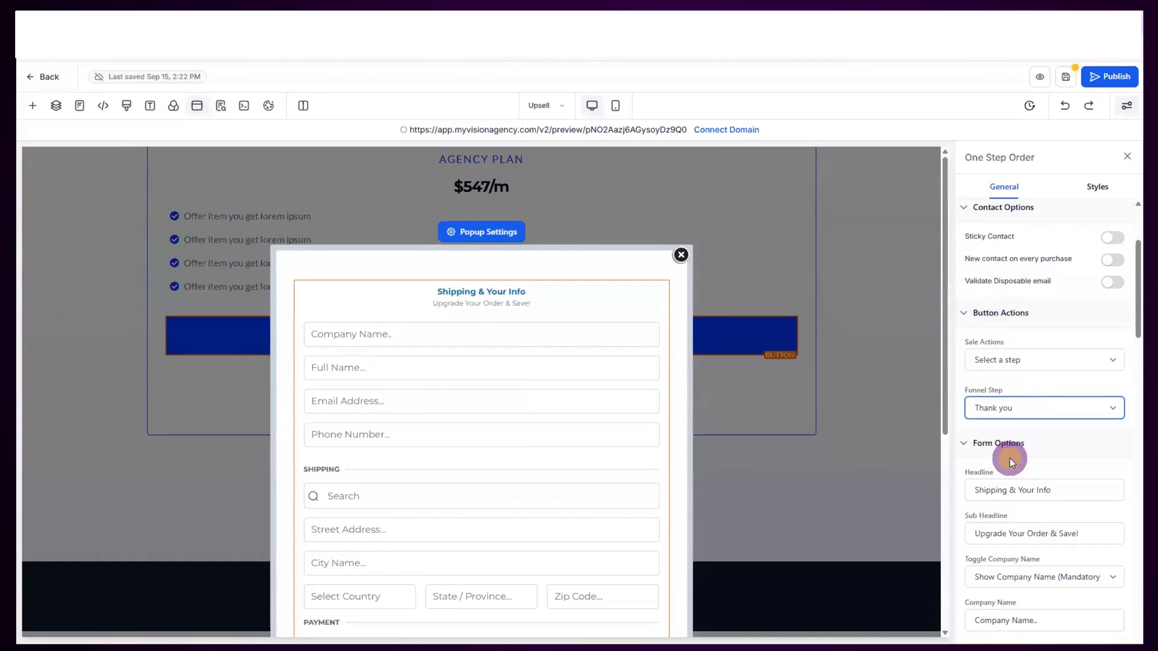
left_click(1066, 76)
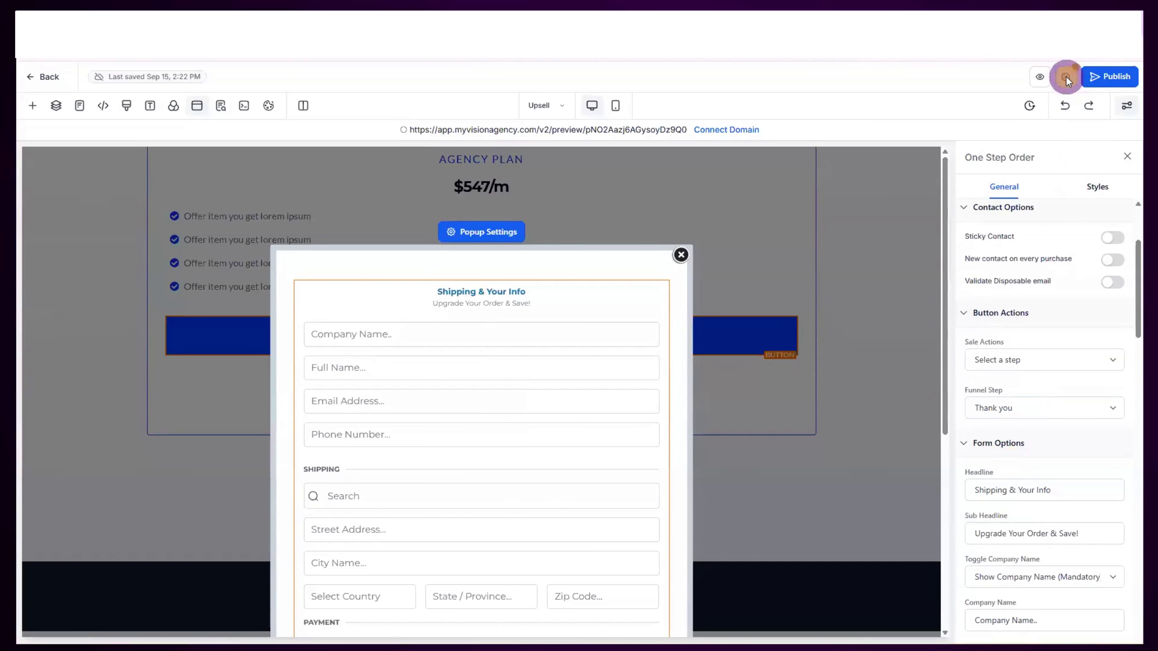
Open the Optin page and check the redirect action of its form
left_click(547, 106)
left_click(67, 205)
left_click(712, 394)
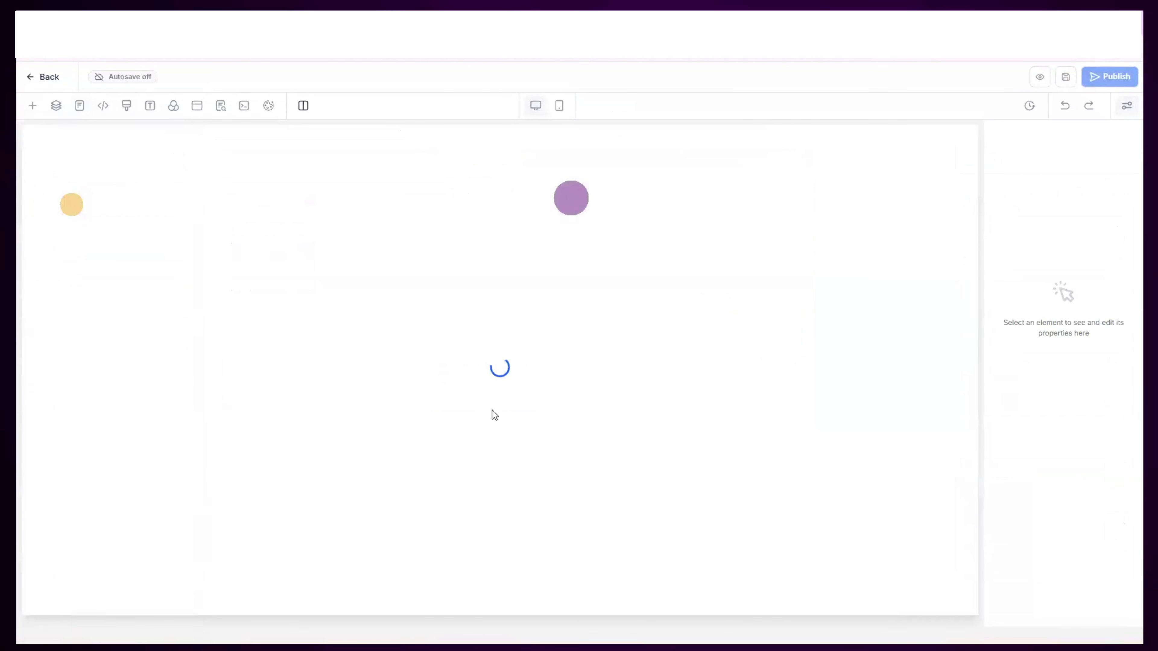
left_click(436, 320)
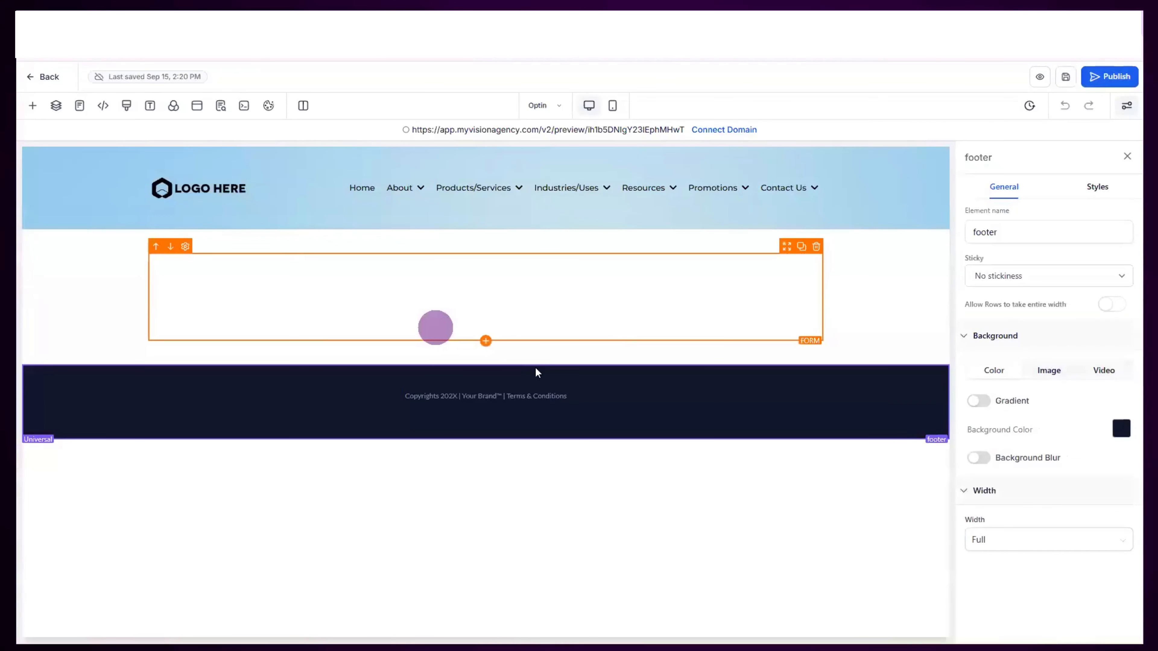
left_click(547, 360)
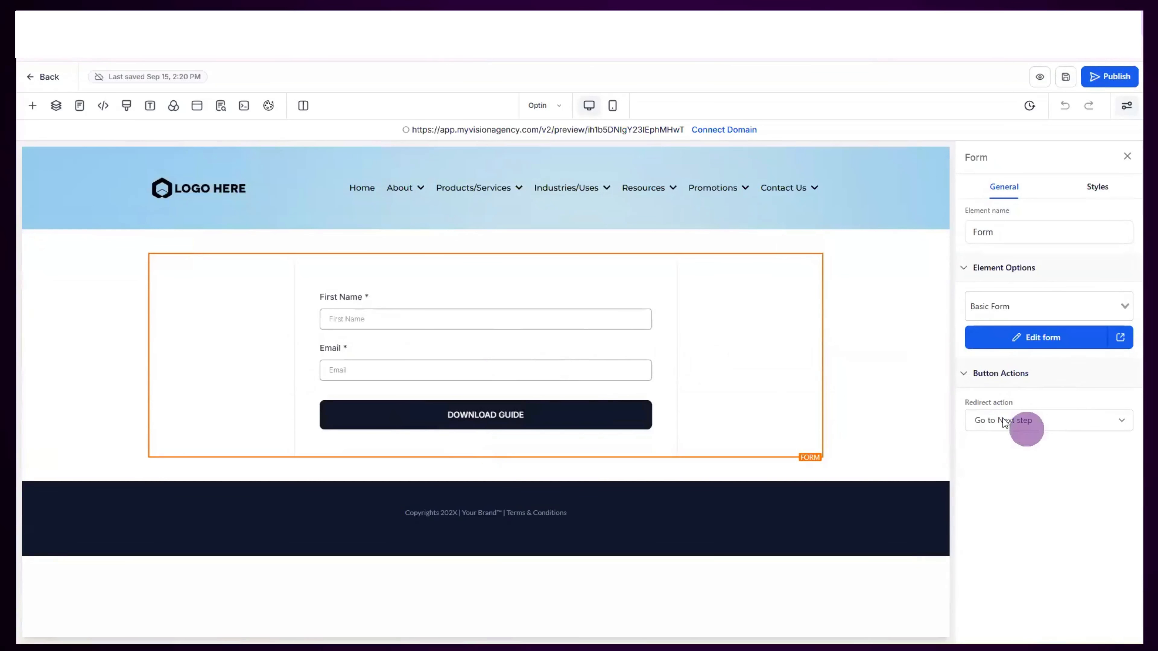
Return to the Upsell page and check the link action of its "No thank you" button
left_click(548, 106)
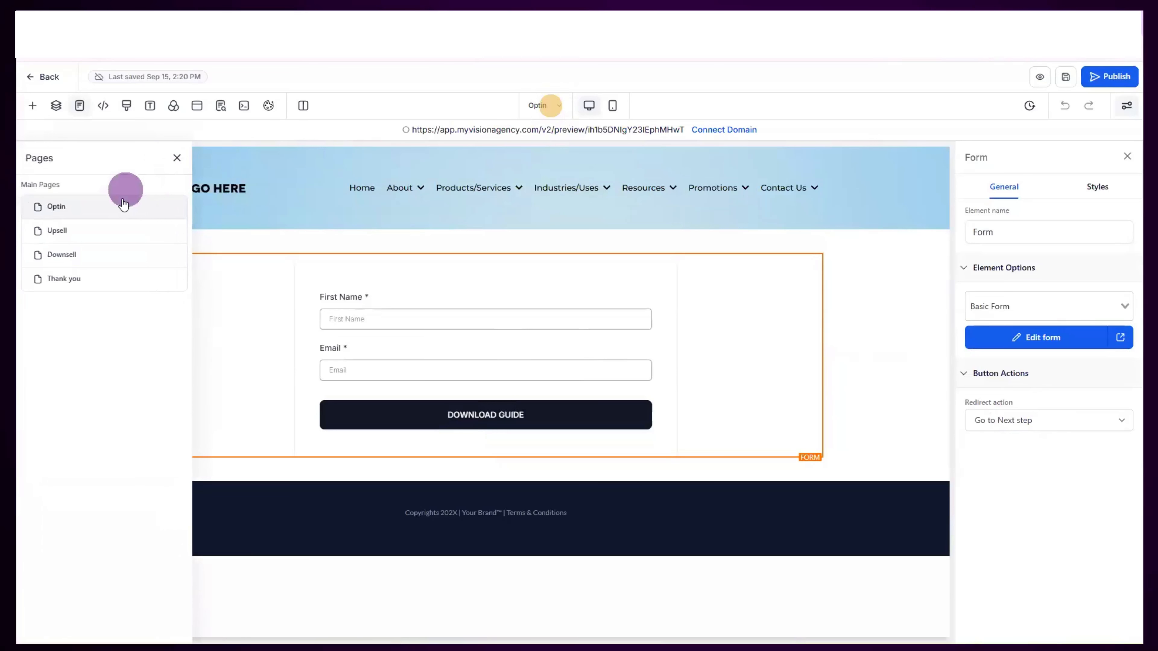
left_click(93, 230)
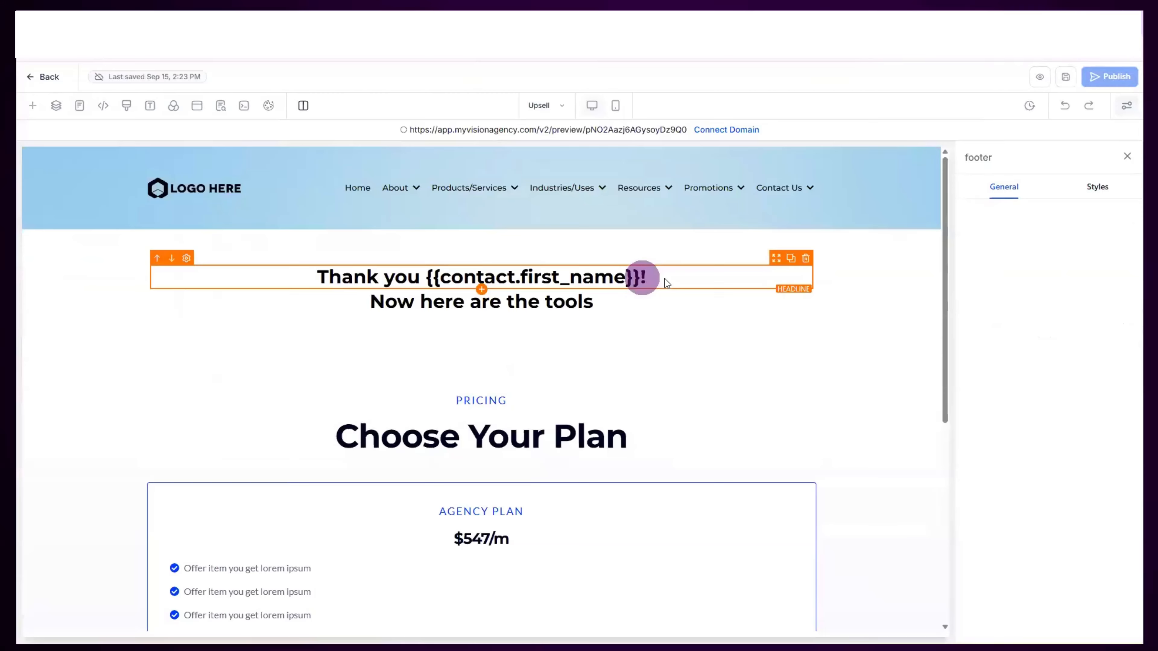
left_click(614, 359)
scroll(519, 408, "down", 6)
left_click(462, 524)
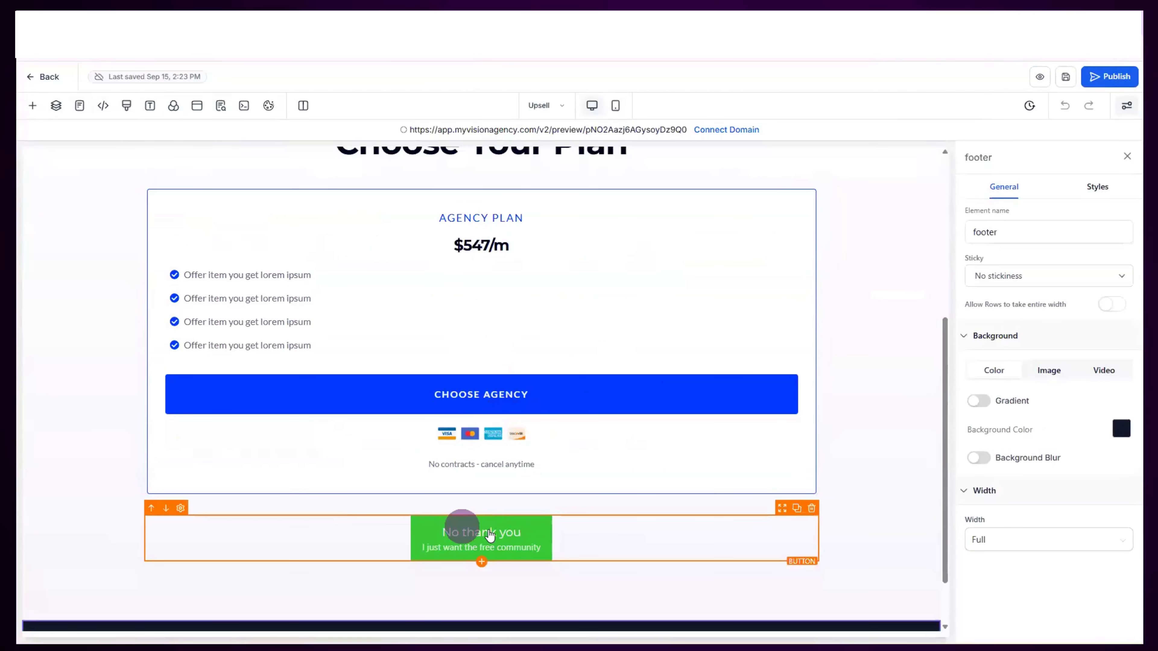
left_click(489, 534)
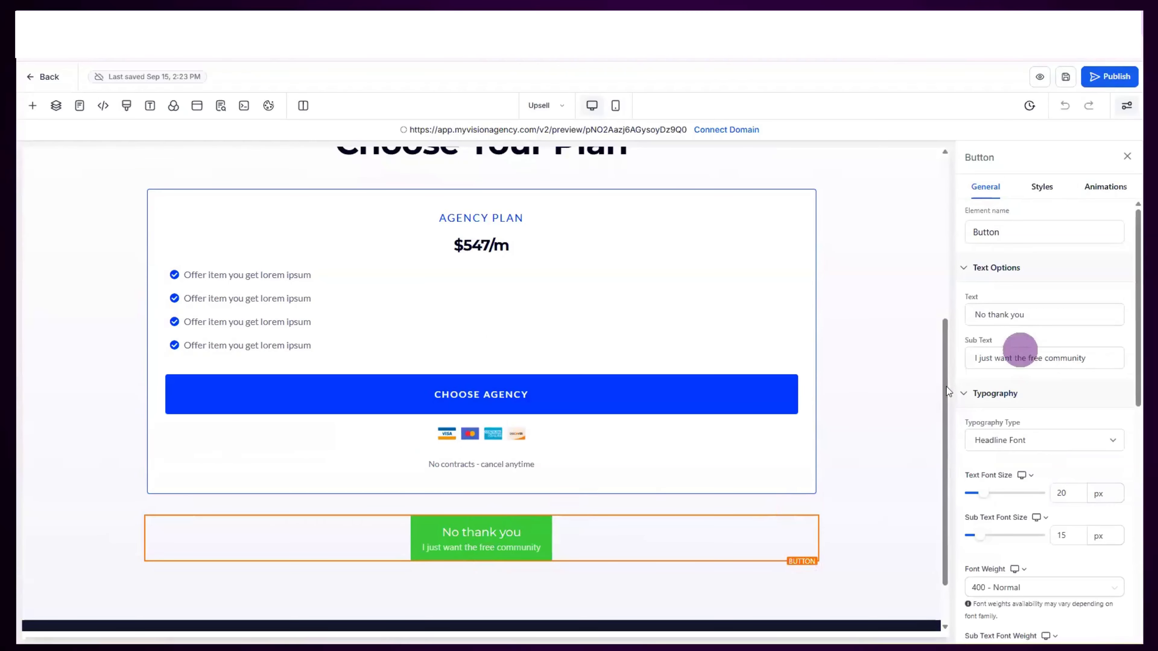
scroll(1086, 403, "down", 6)
scroll(986, 498, "down", 2)
left_click(977, 445)
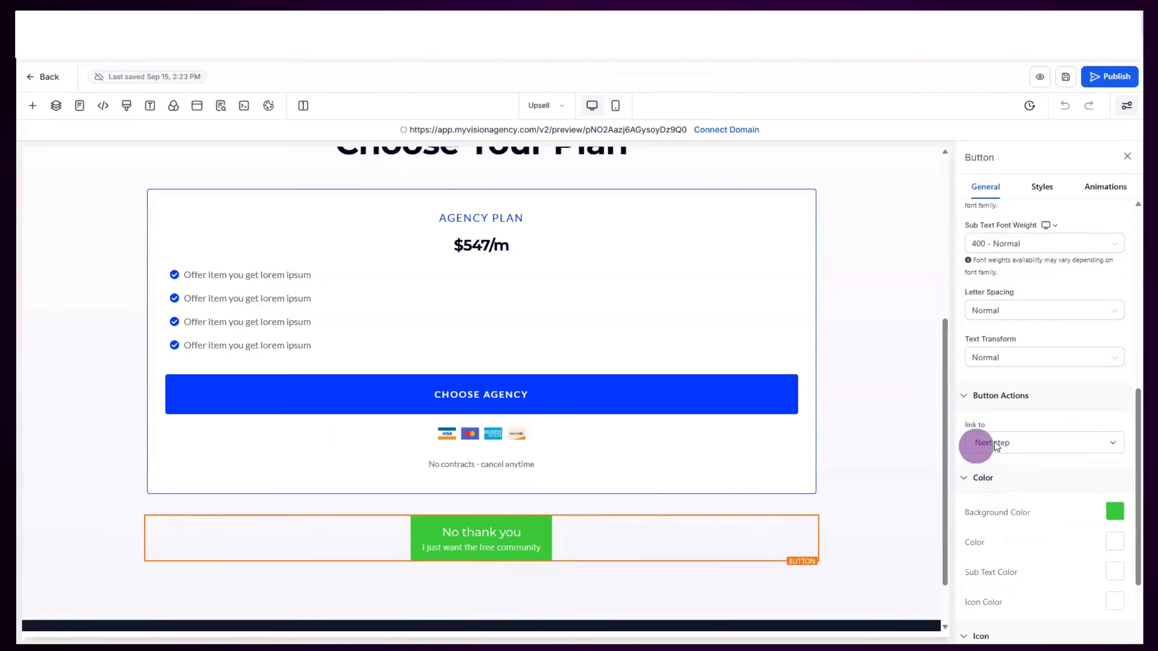
Open the Upsell page's popup and check its trigger setting and the order form's sale action and funnel step
left_click(557, 109)
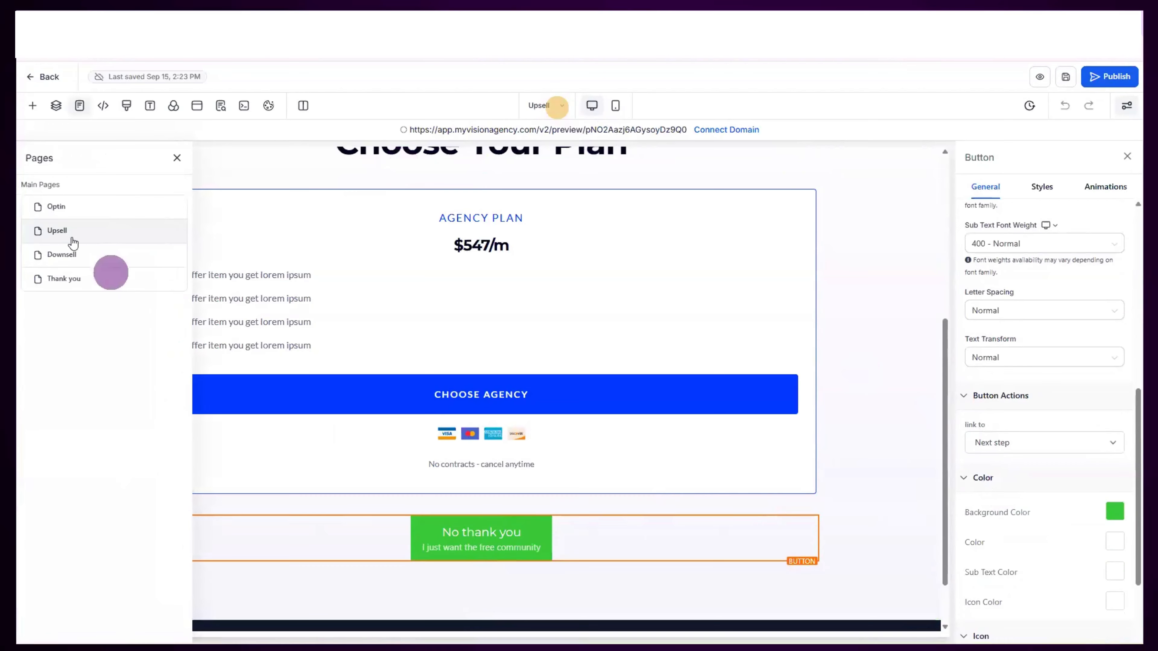
left_click(529, 392)
left_click(197, 105)
left_click(1121, 200)
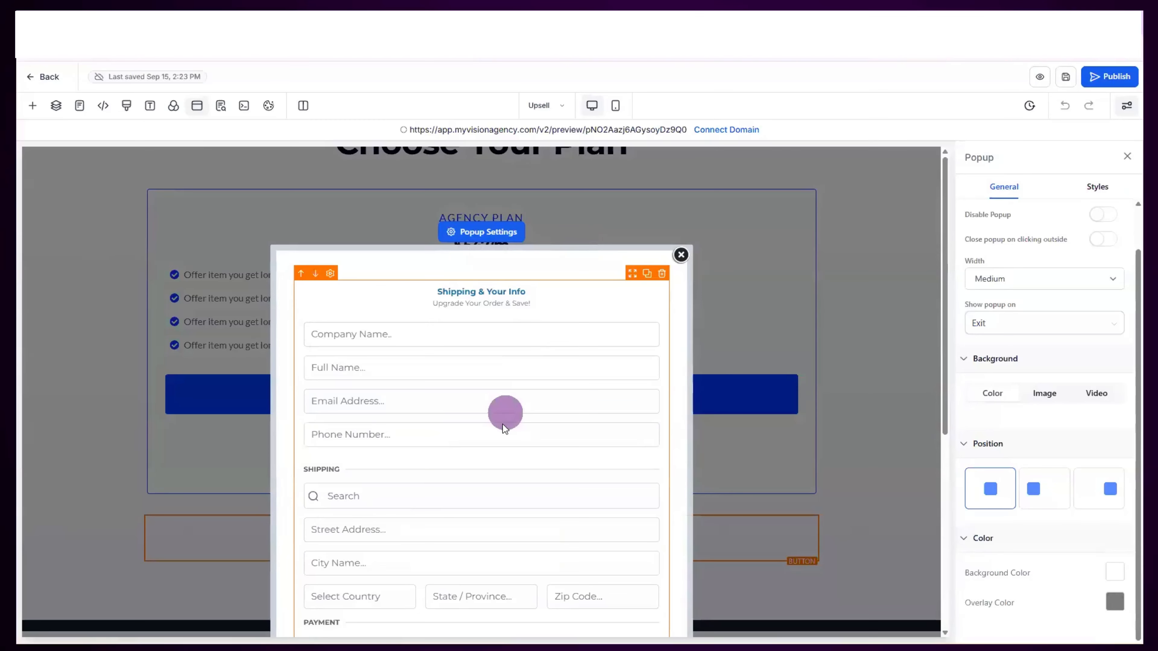
left_click(1035, 322)
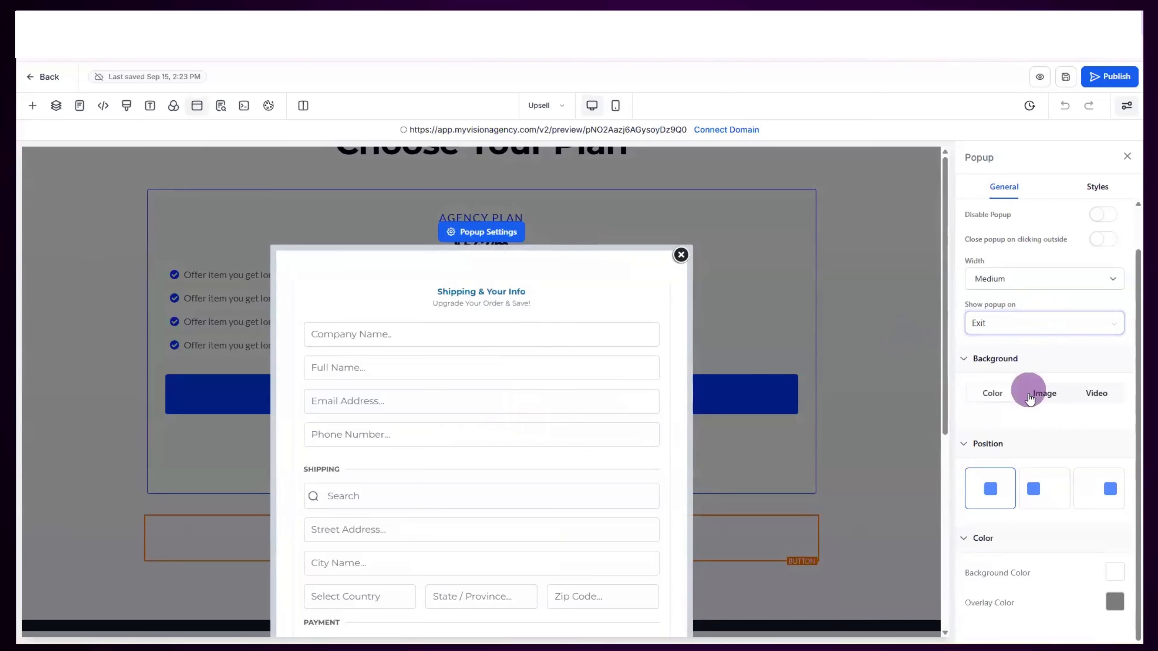
scroll(1033, 393, "up", 1)
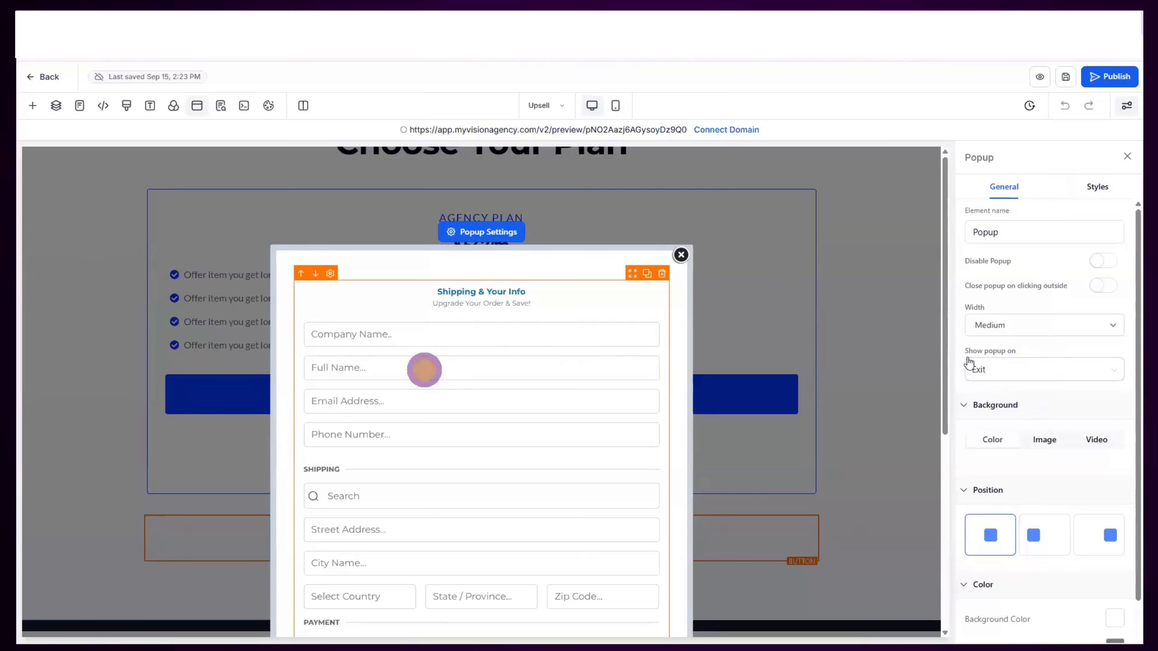
scroll(1085, 421, "down", 1)
left_click(460, 385)
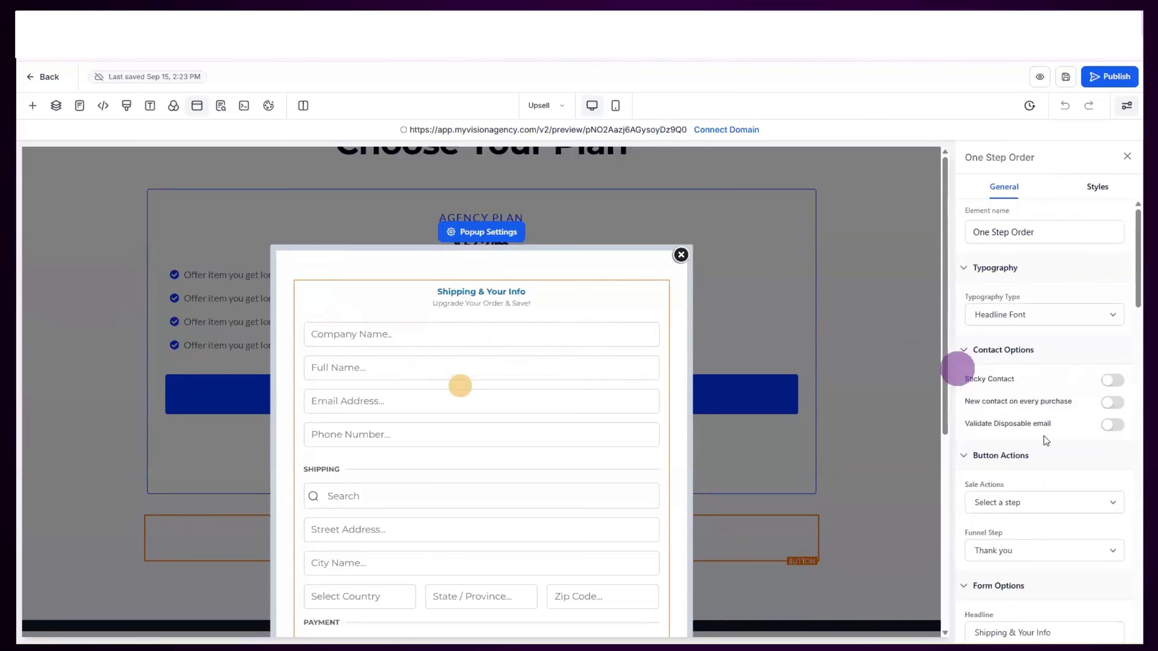
scroll(1049, 434, "down", 5)
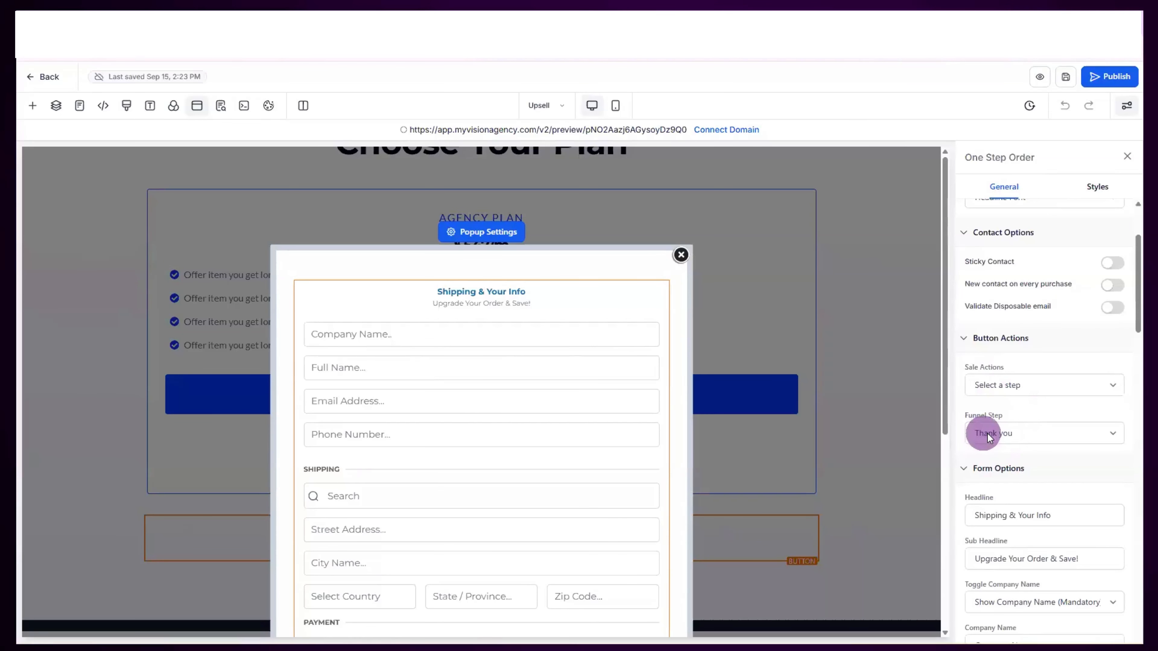
Switch to the Downsell page and check the link action of its "No thank you" button
left_click(545, 105)
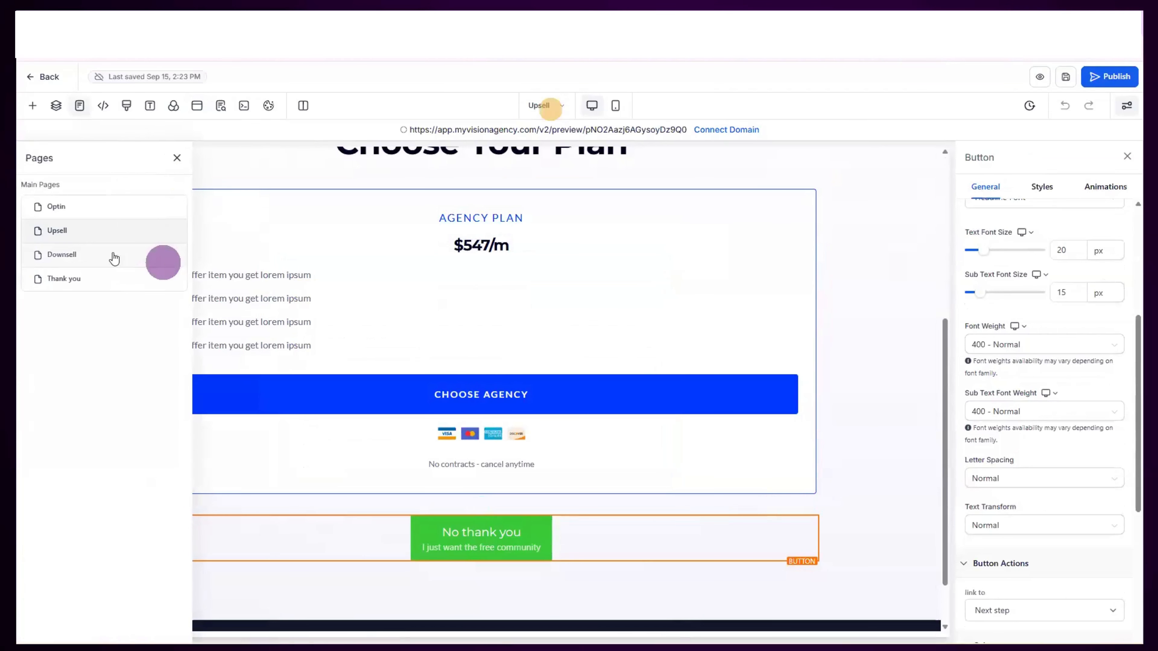
left_click(82, 254)
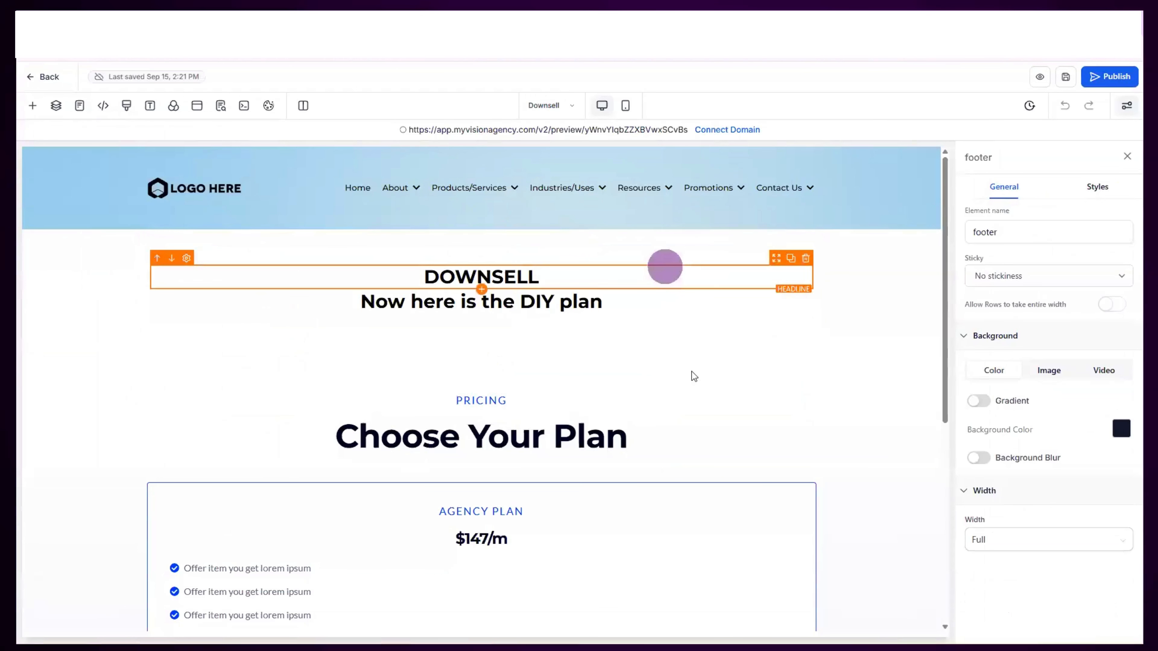
scroll(685, 364, "down", 4)
scroll(577, 328, "up", 3)
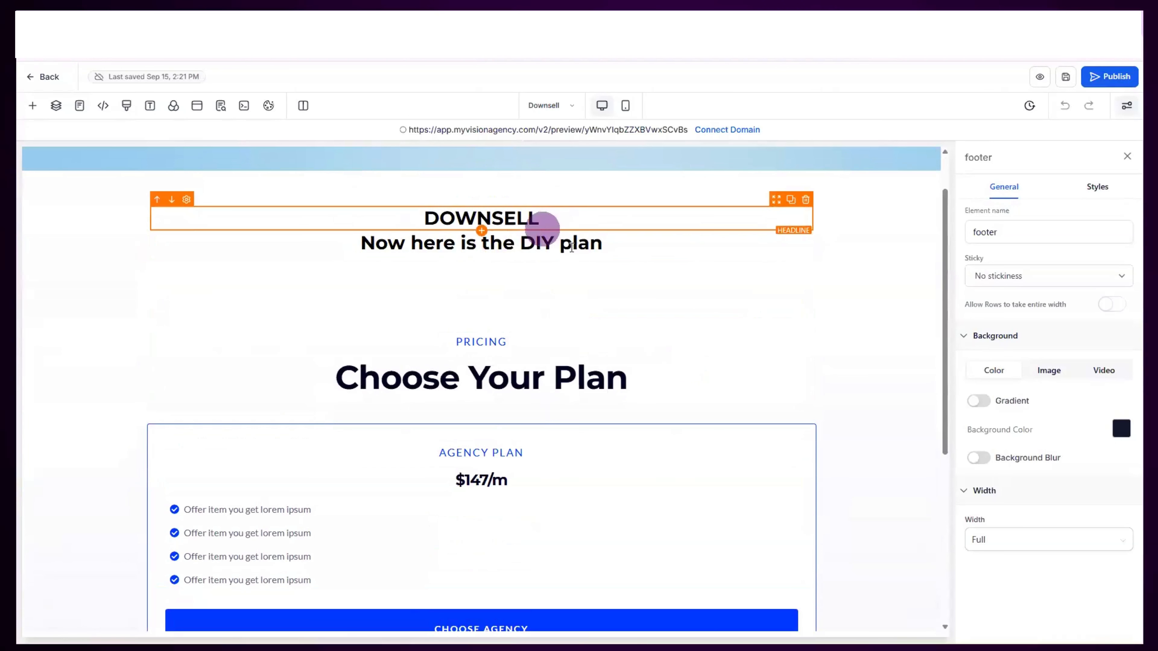
scroll(571, 246, "down", 5)
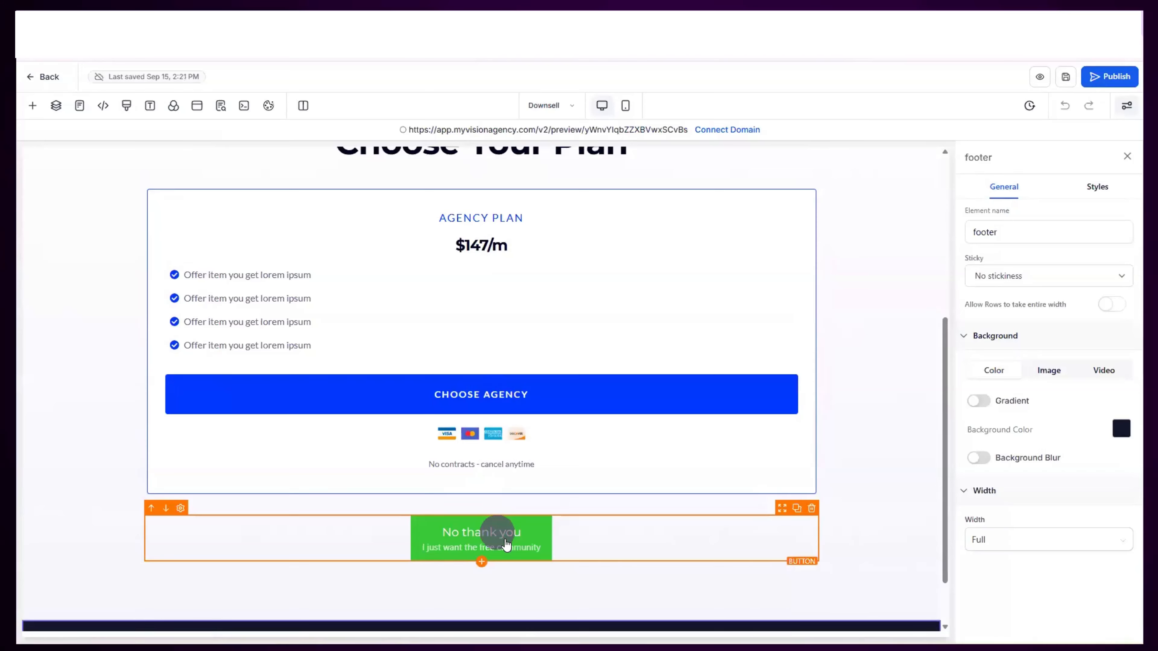
left_click(506, 545)
scroll(1044, 436, "down", 5)
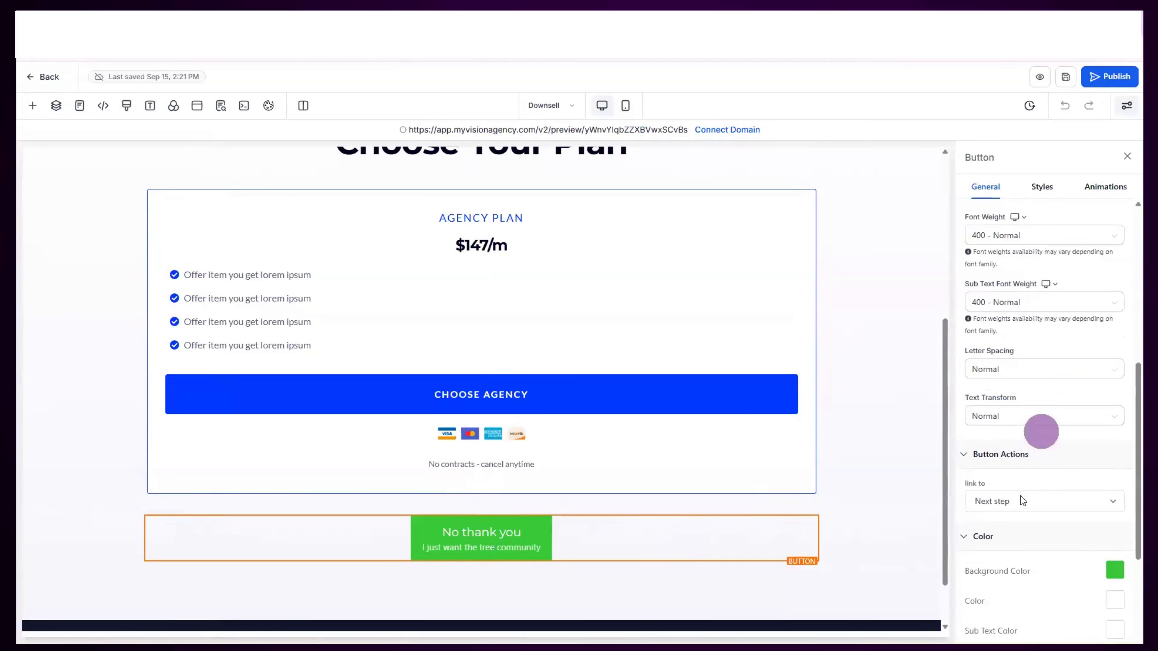
Open the Downsell page's popup and check its trigger setting and the order form's sale action options
left_click(557, 117)
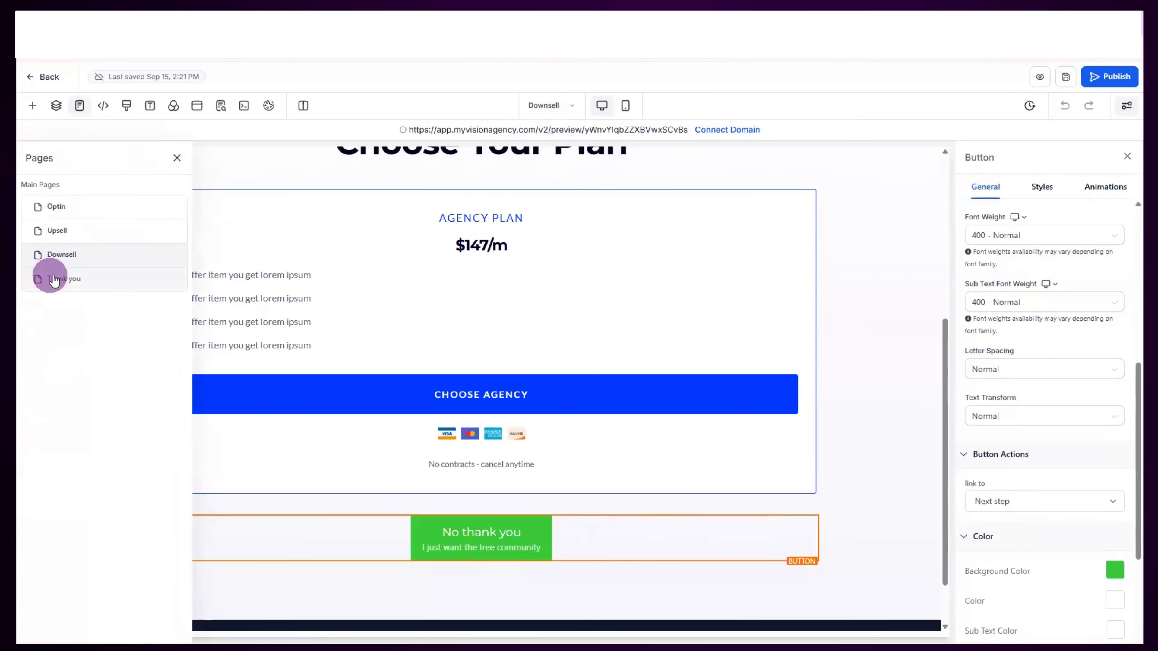
left_click(198, 110)
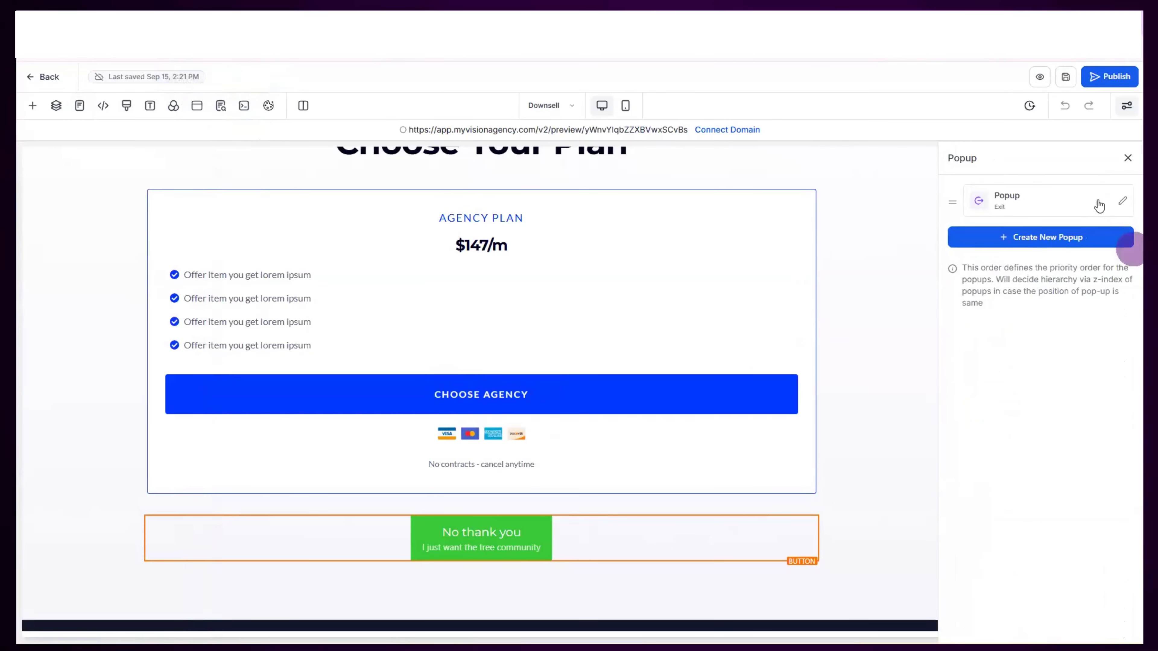
left_click(1119, 203)
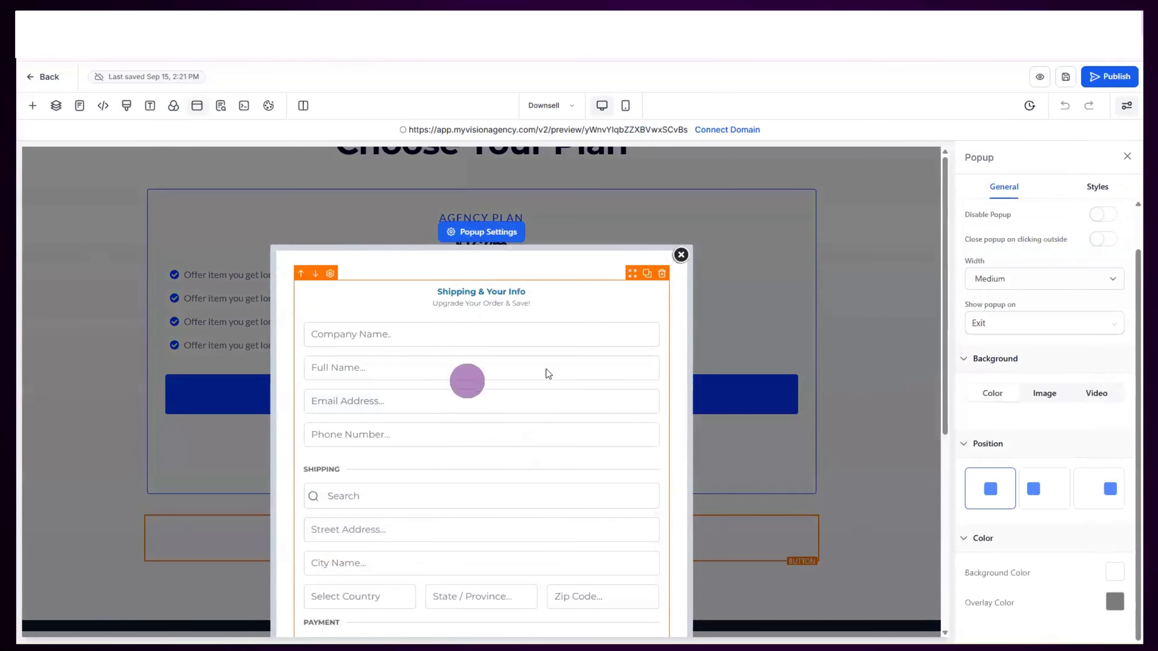
left_click(565, 305)
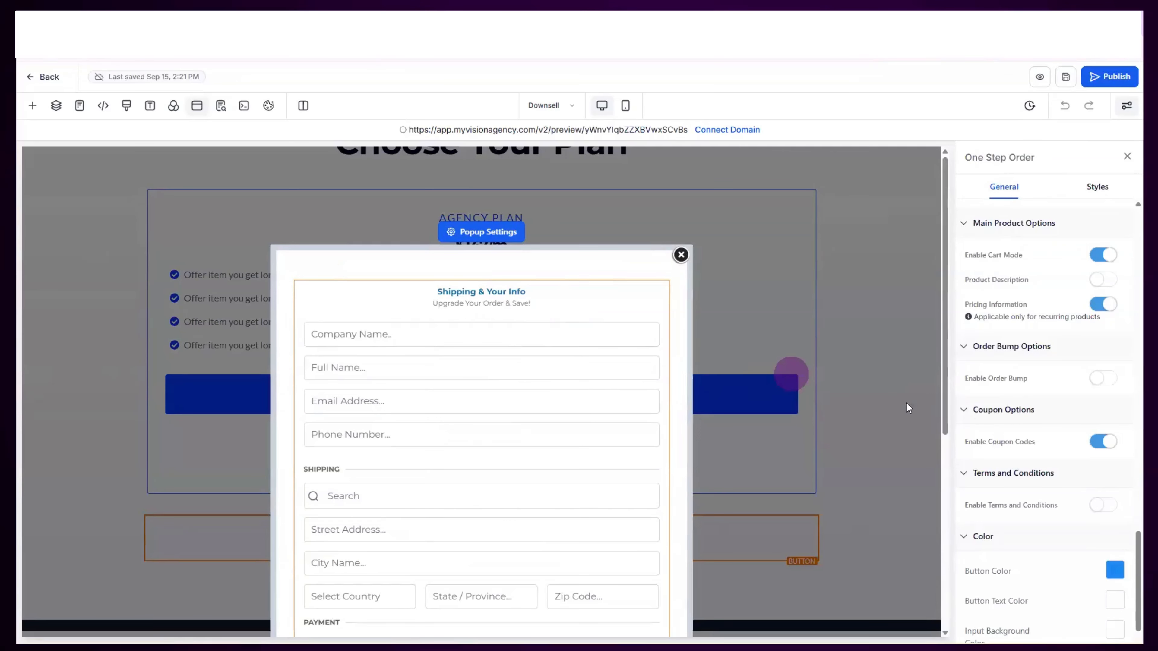
left_click(1043, 493)
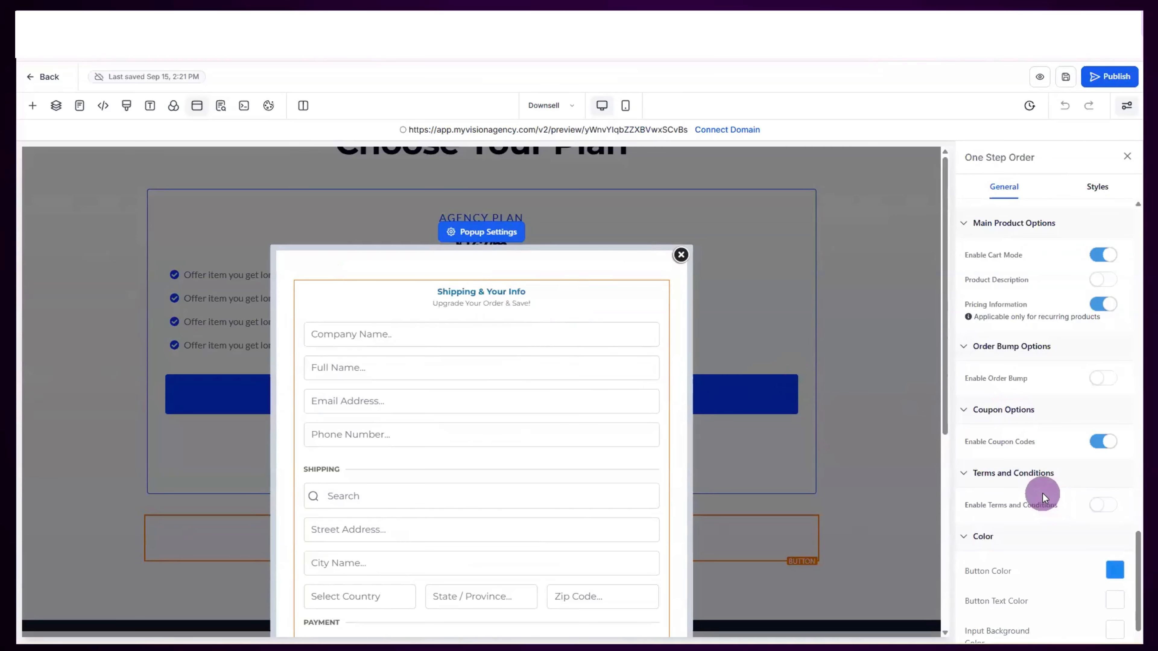
scroll(1042, 493, "up", 5)
scroll(1042, 493, "up", 10)
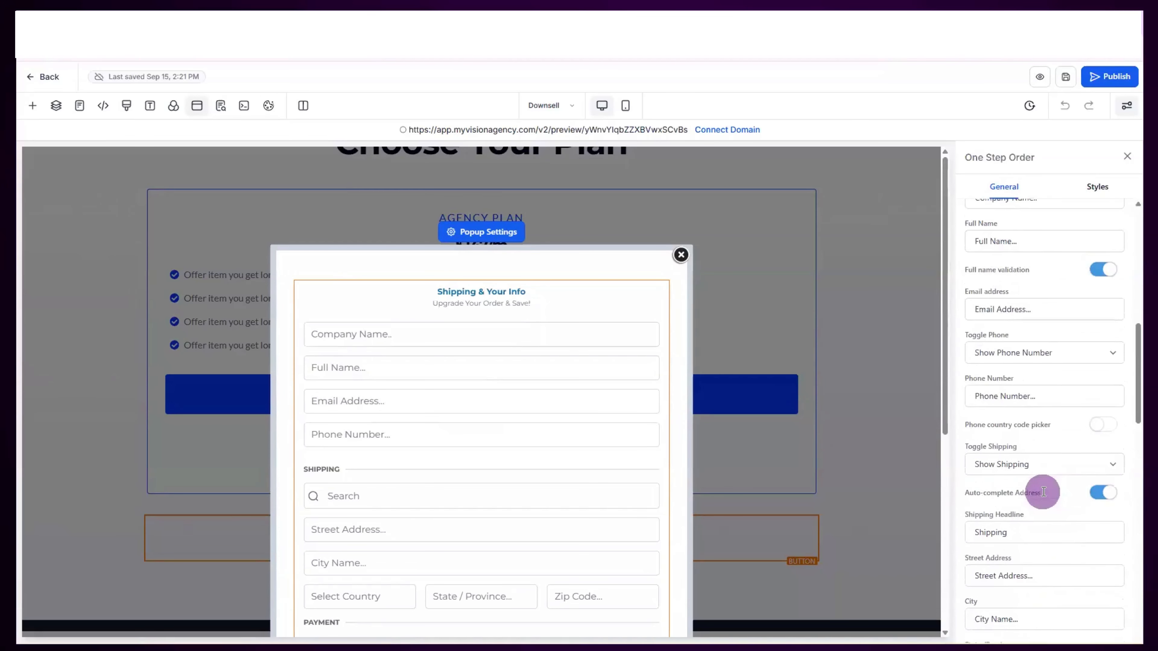
scroll(1044, 491, "up", 3)
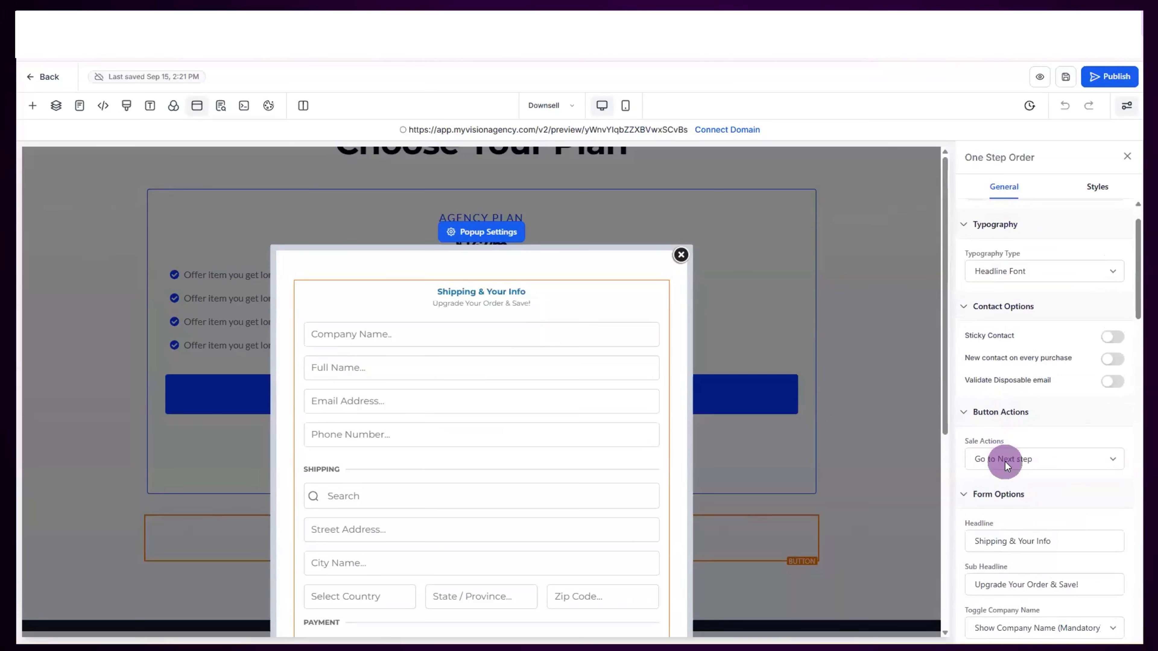
left_click(1007, 462)
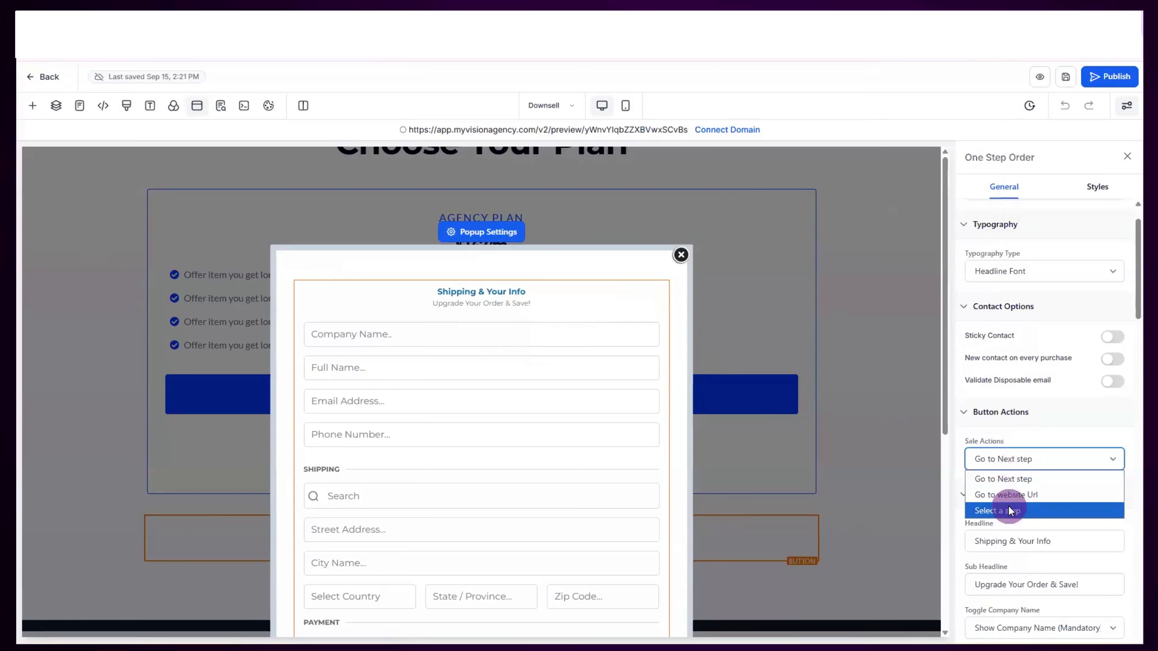
left_click(555, 105)
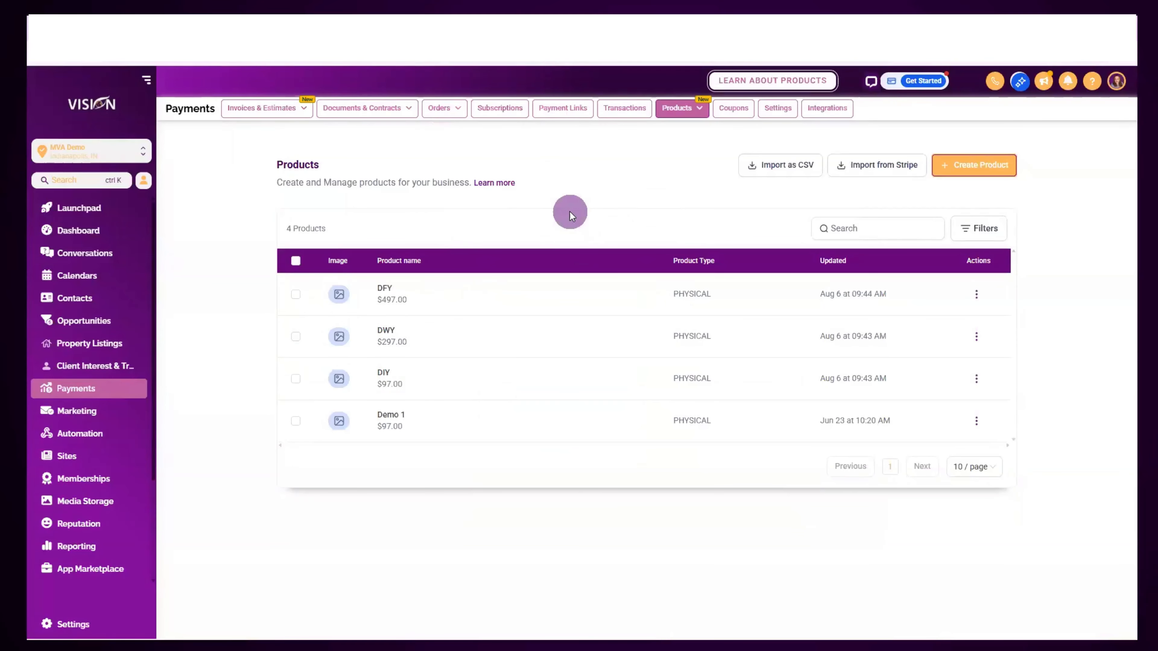
Start a new product in the MVA Demo account and exclude it from the online store
left_click(971, 170)
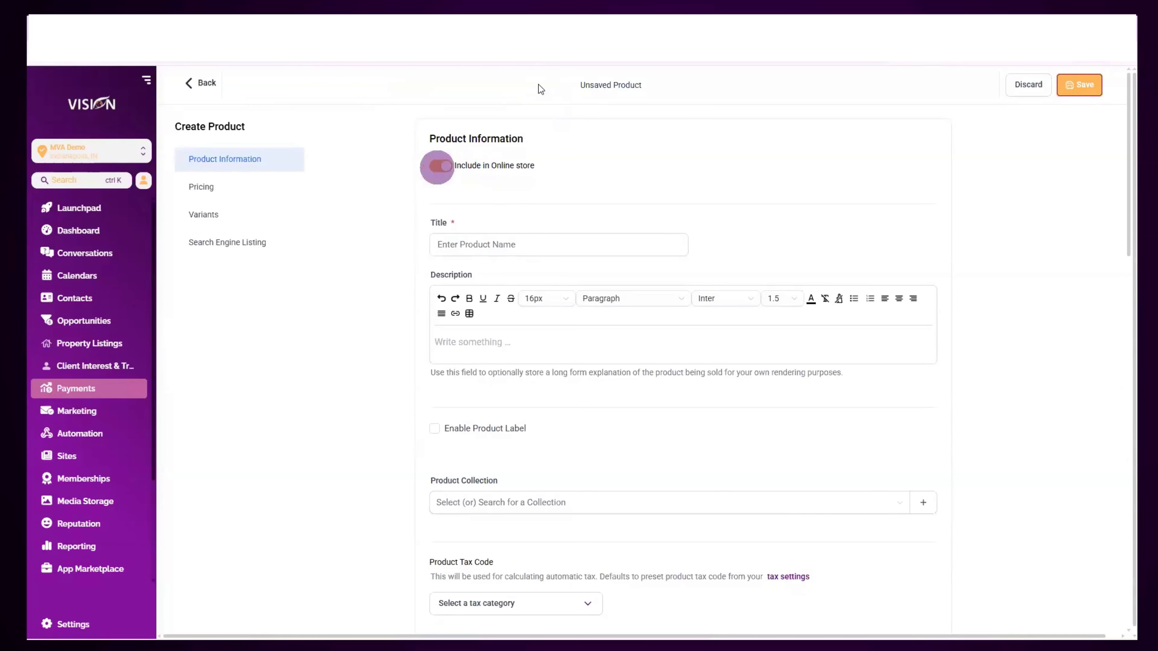
left_click(434, 164)
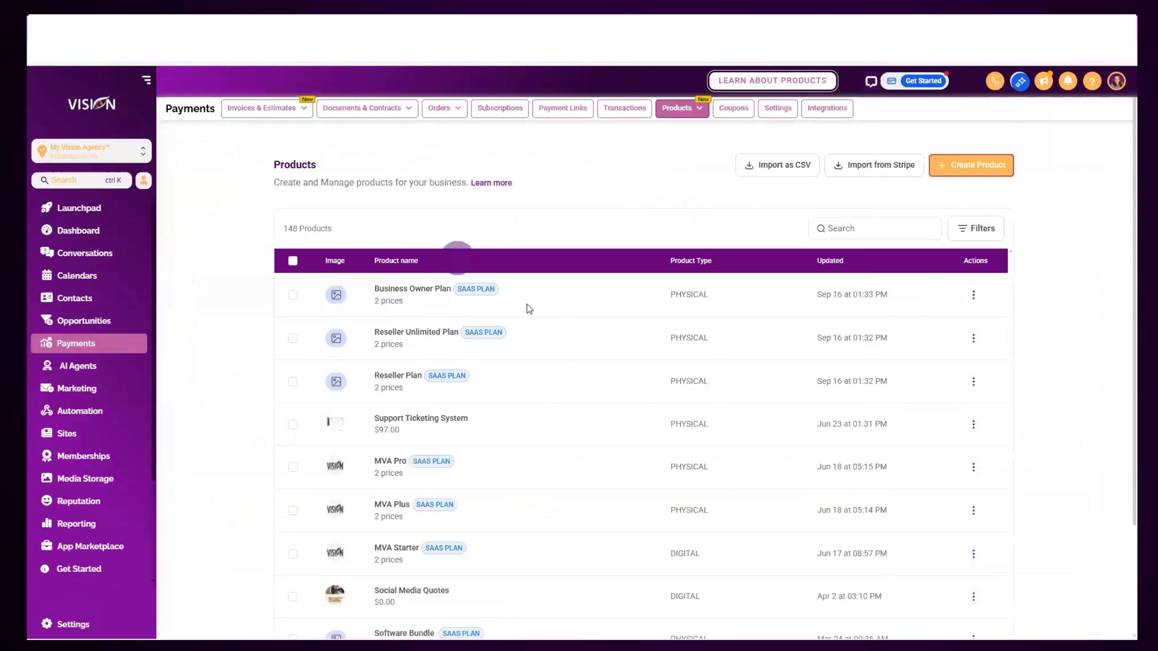
Start a new product in the My Vision Agency account and enable its use as a SaaS product
left_click(976, 165)
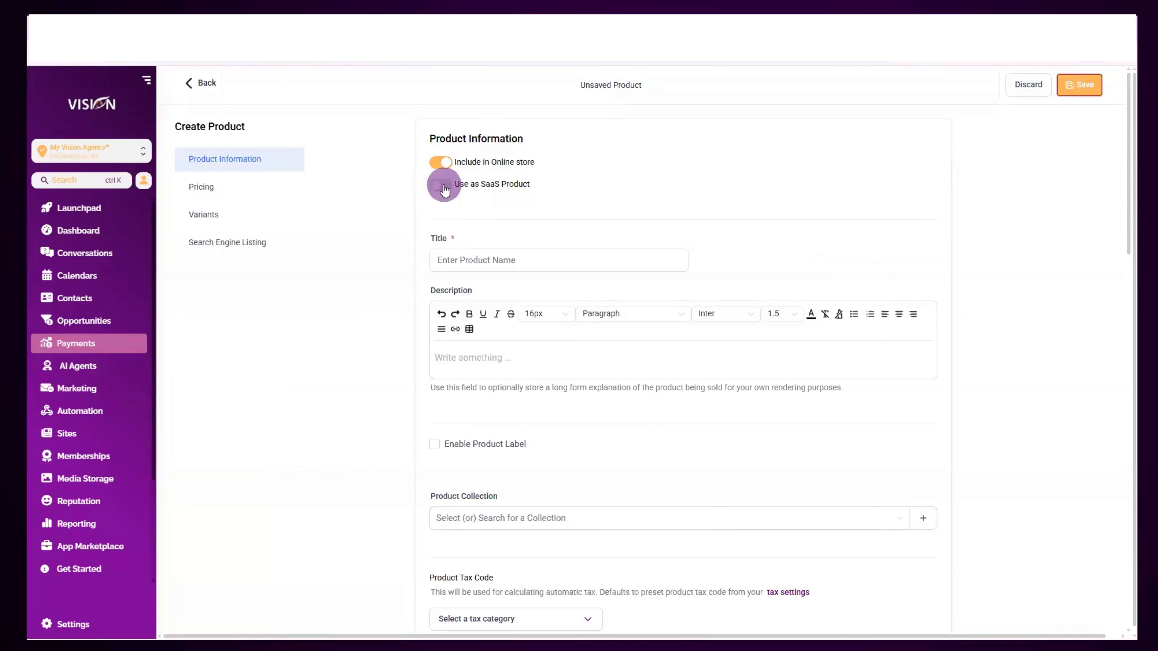
scroll(637, 431, "down", 5)
scroll(637, 431, "down", 10)
scroll(550, 447, "down", 9)
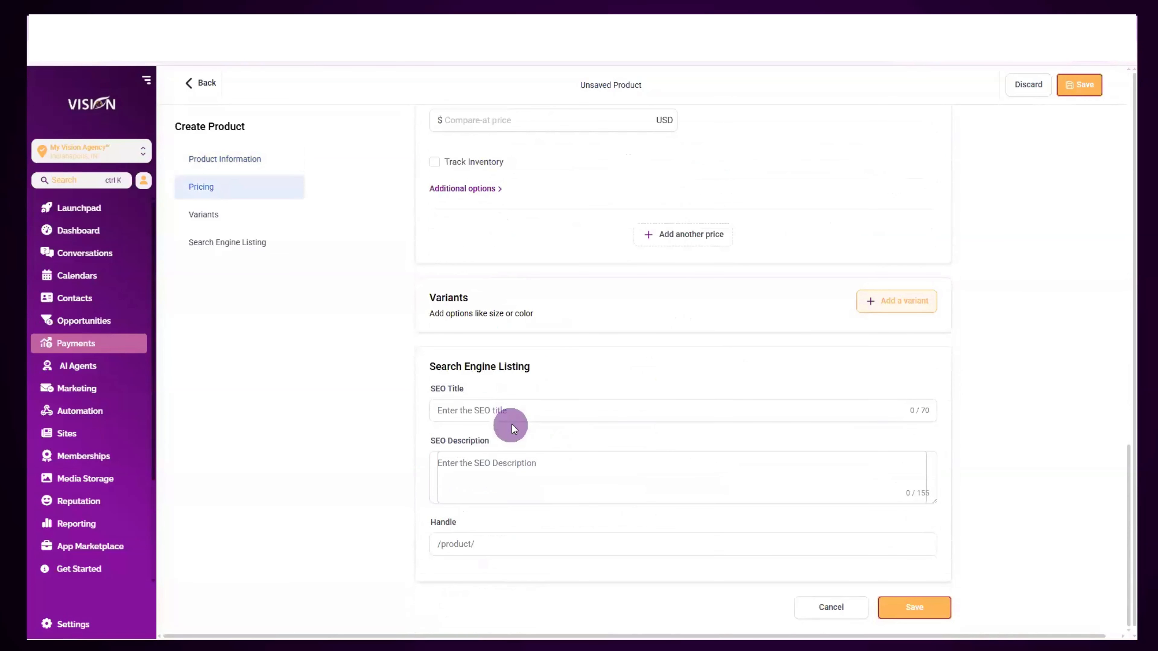
scroll(512, 425, "up", 20)
left_click(441, 185)
Choose Software Bundle (USD) as the SaaS category of the unsaved product
scroll(588, 266, "down", 10)
scroll(626, 301, "down", 14)
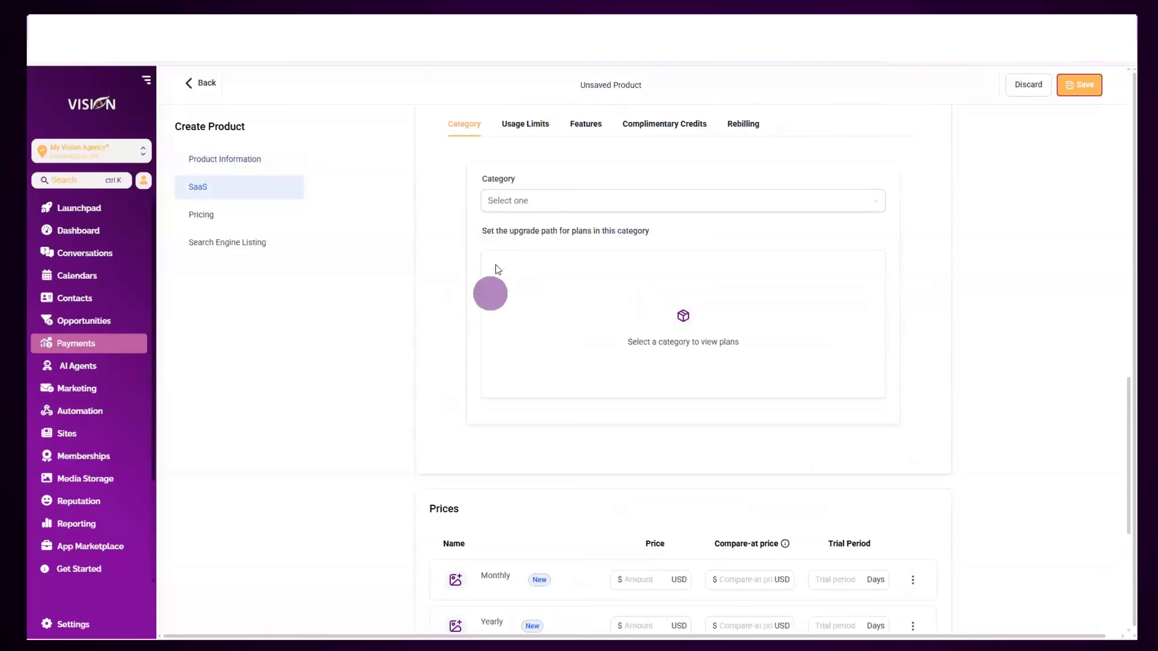
scroll(497, 268, "up", 5)
left_click(506, 439)
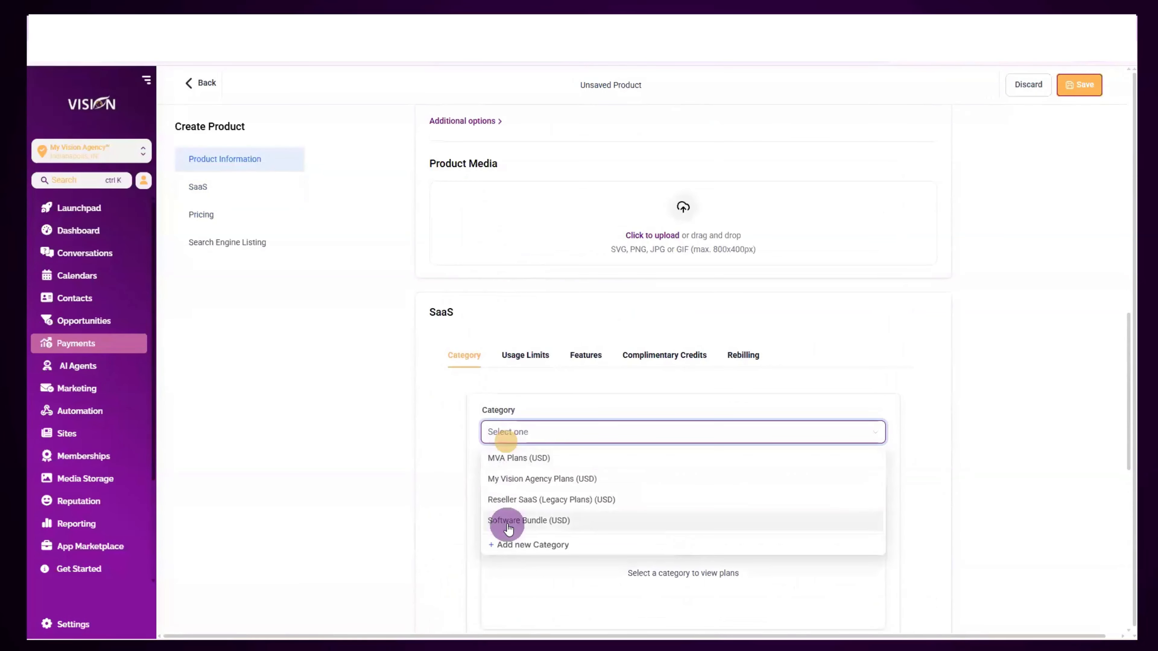
left_click(509, 525)
Review the SaaS product's usage limits, features, complimentary credits and rebilling settings
left_click(524, 355)
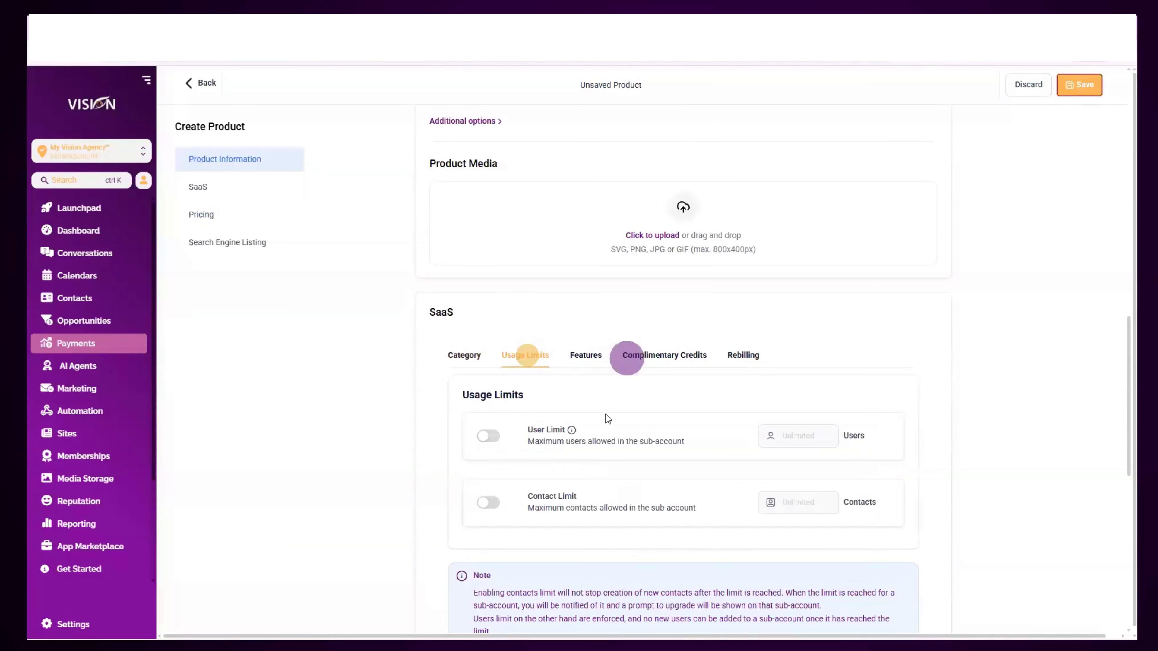
left_click(588, 358)
scroll(667, 436, "down", 5)
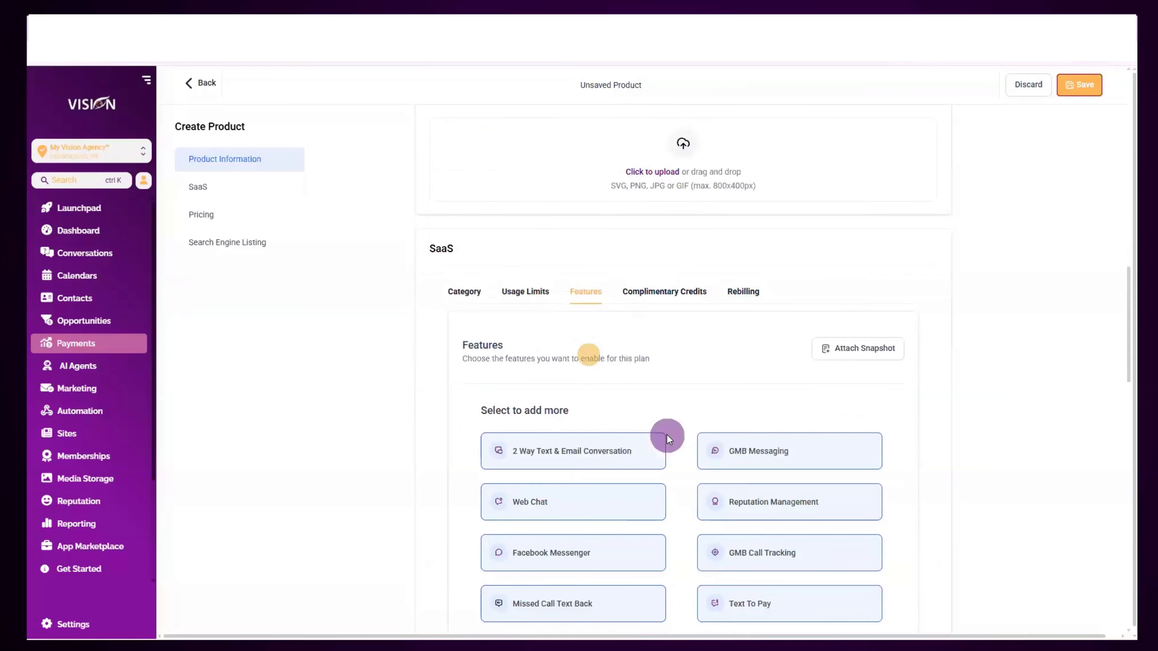
scroll(667, 434, "up", 4)
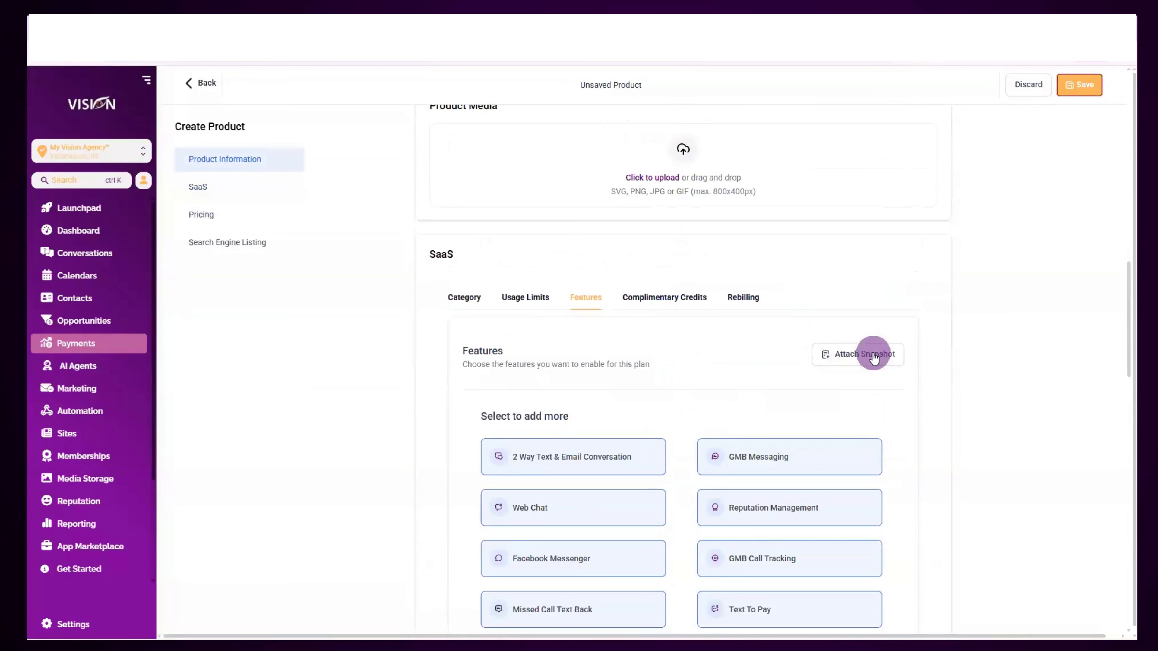
left_click(677, 301)
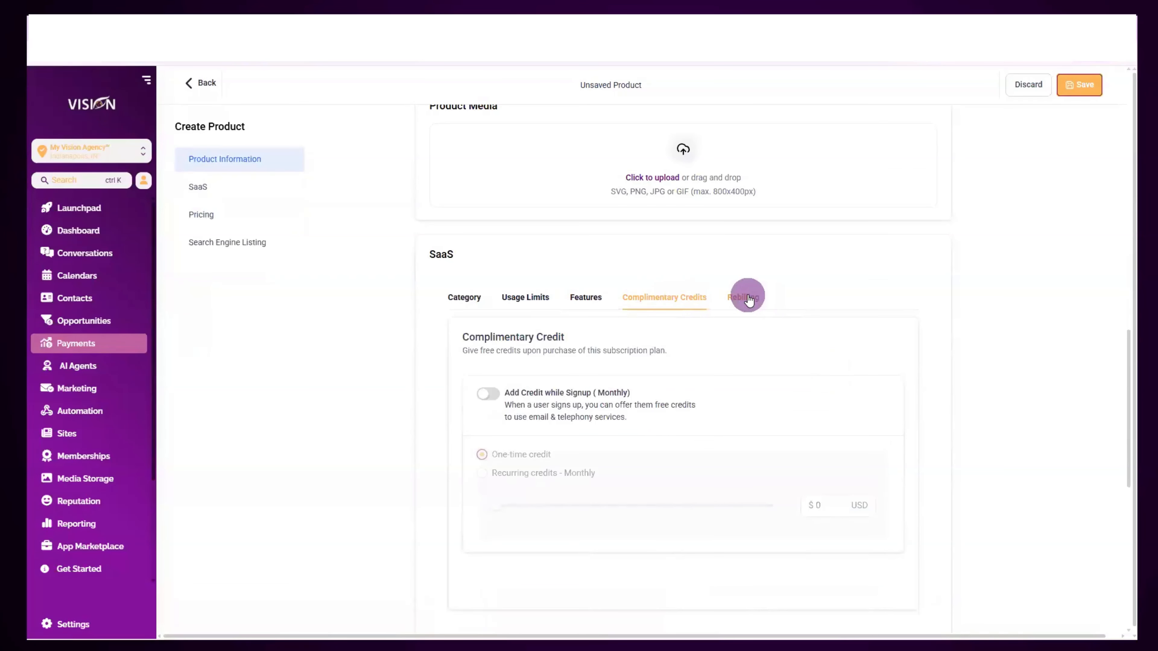
left_click(725, 301)
scroll(707, 438, "down", 5)
scroll(713, 458, "up", 5)
scroll(713, 458, "up", 10)
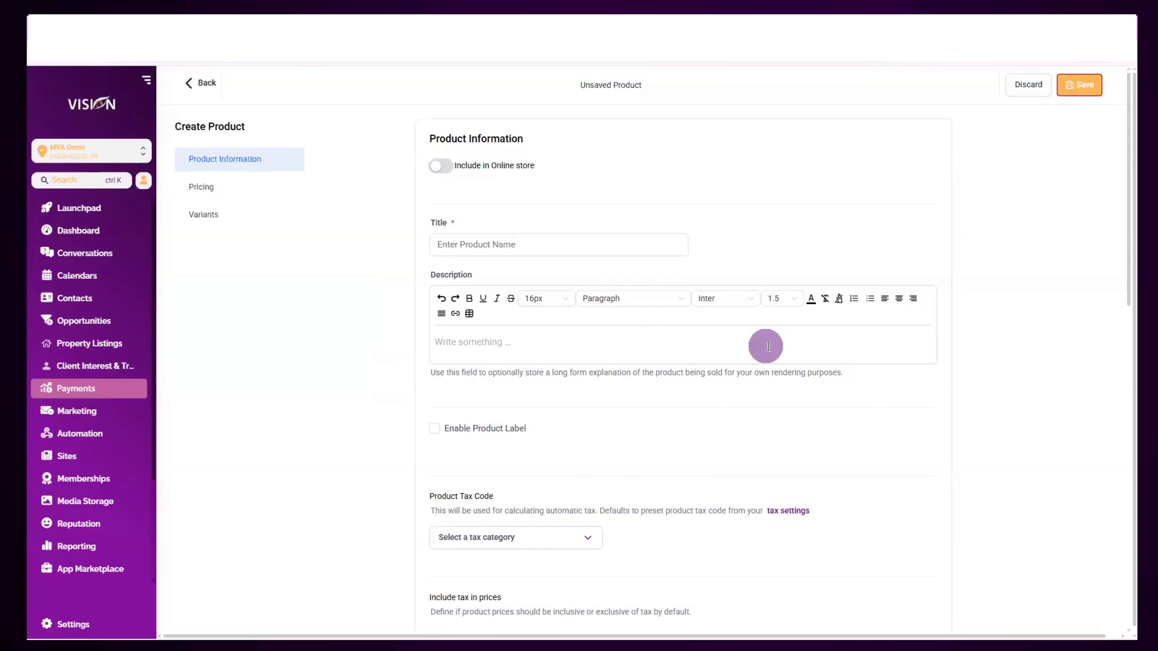
Review the description, tax code and tax inclusion settings of the unsaved product in the MVA Demo account
scroll(724, 388, "down", 4)
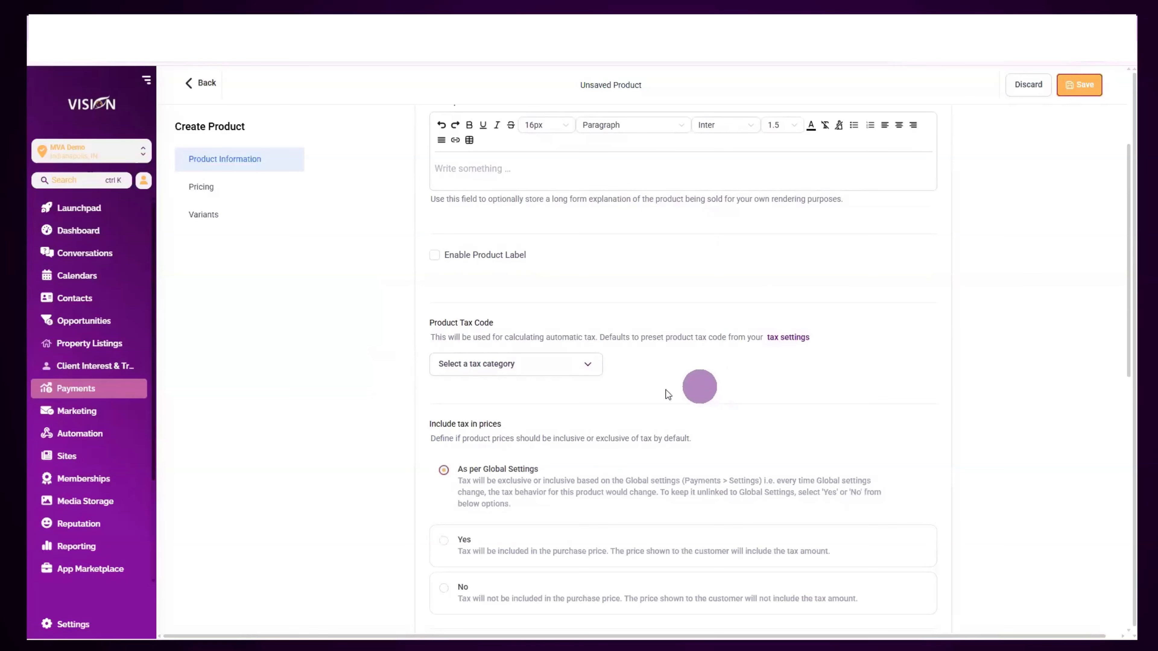
scroll(669, 389, "down", 4)
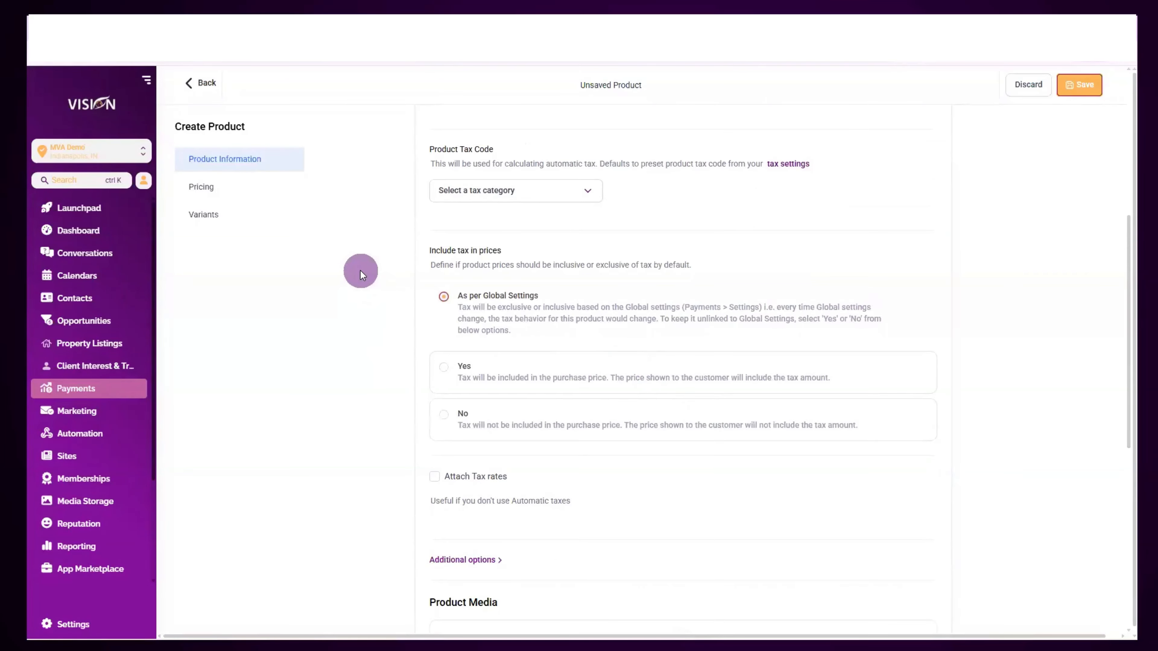
scroll(367, 406, "up", 8)
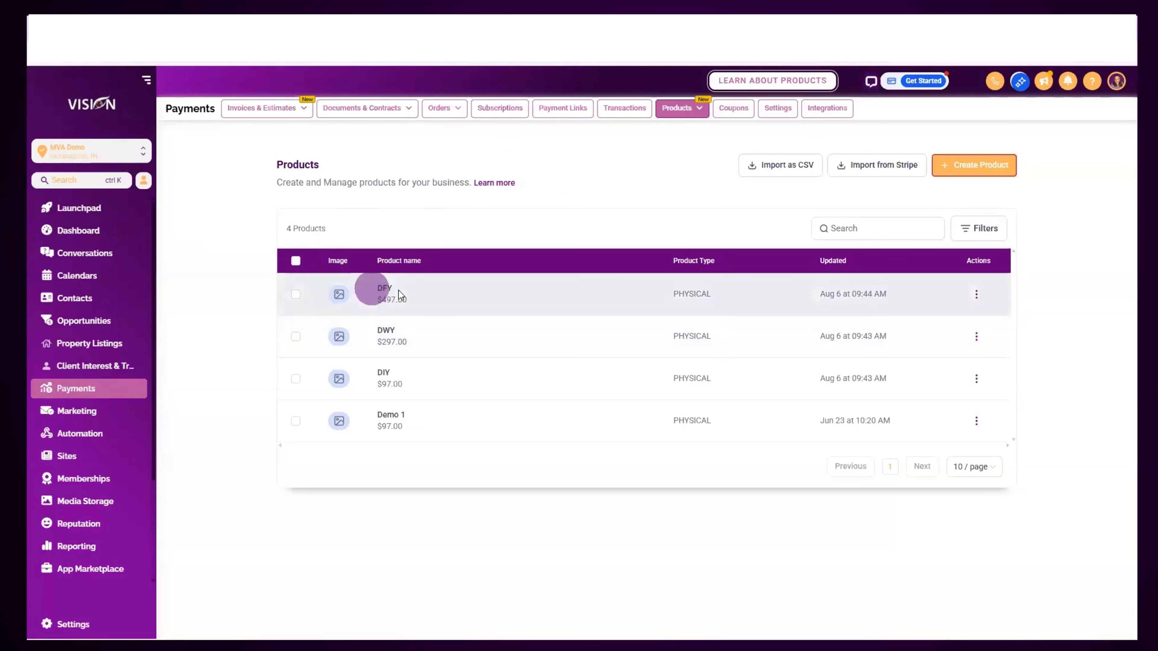
Open the DIY product, review its product information, prices and Stripe integration details, and return to the product list
left_click(383, 372)
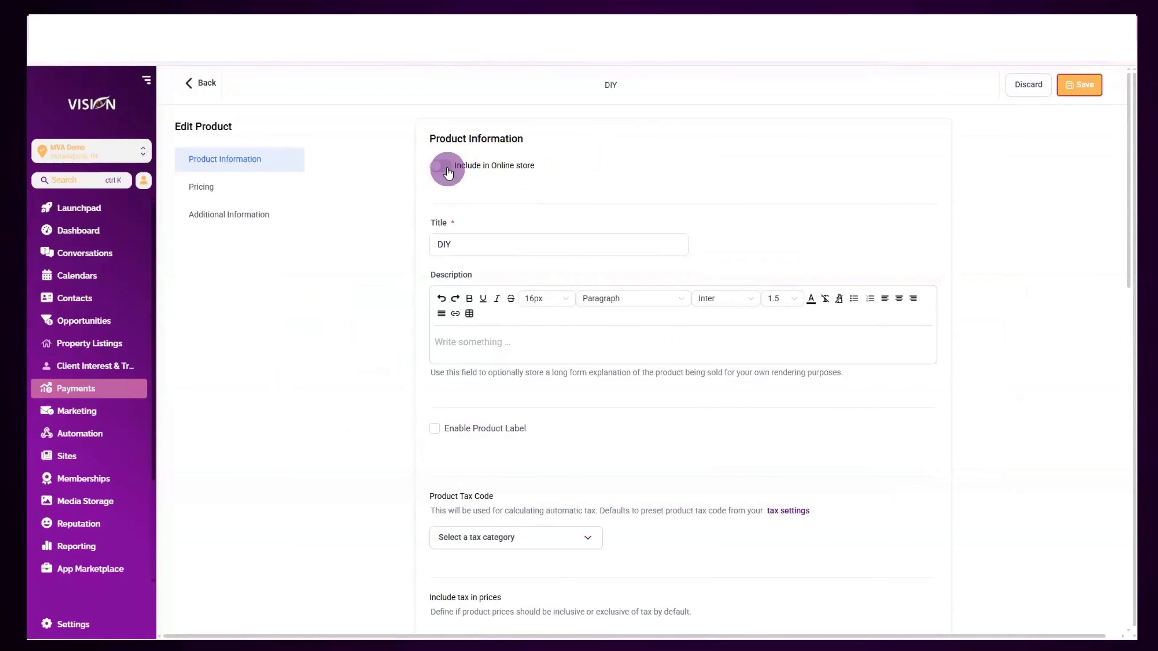
scroll(377, 370, "down", 4)
scroll(419, 226, "up", 3)
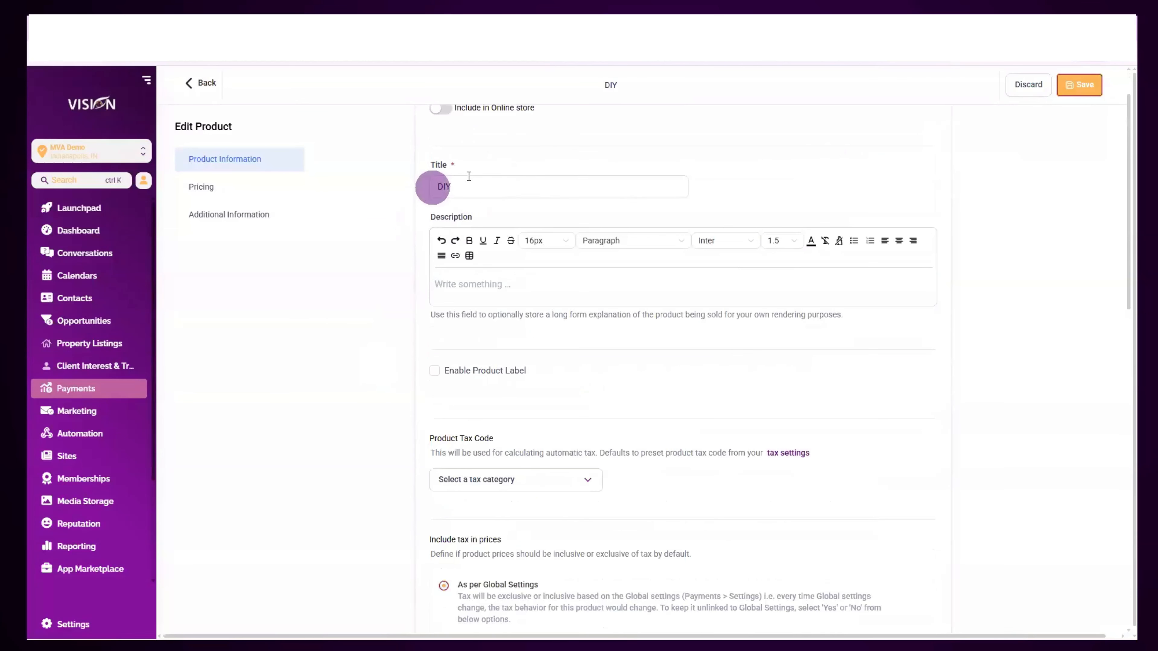
scroll(518, 274, "down", 4)
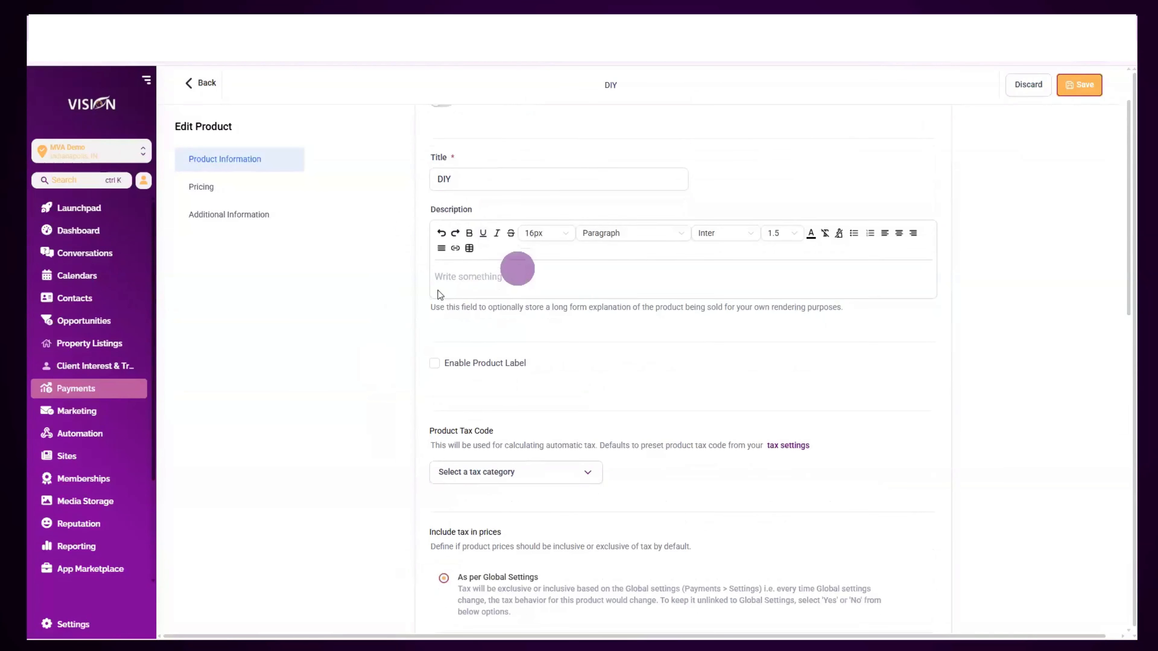
scroll(525, 310, "down", 6)
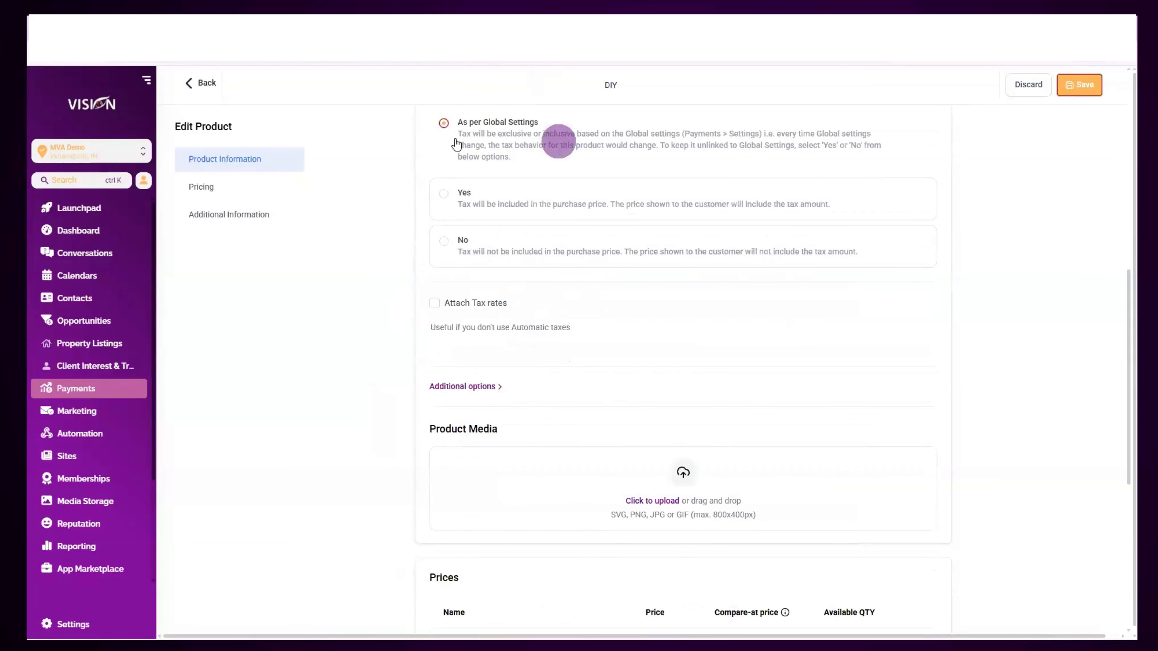
scroll(506, 379, "down", 6)
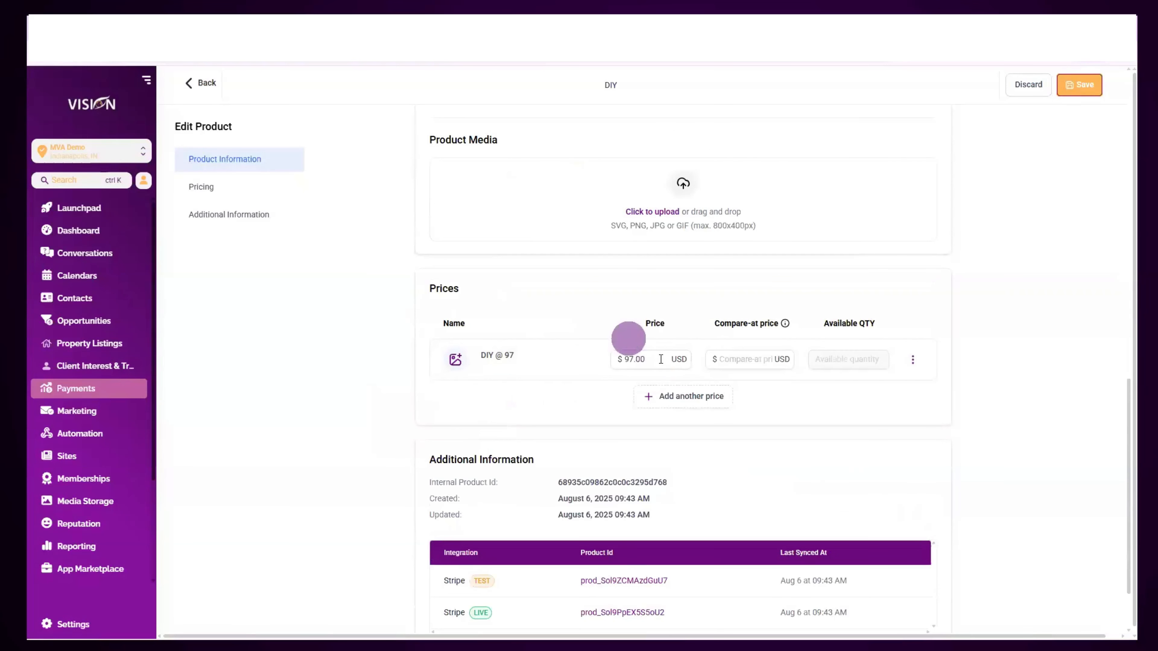
scroll(1054, 296, "down", 2)
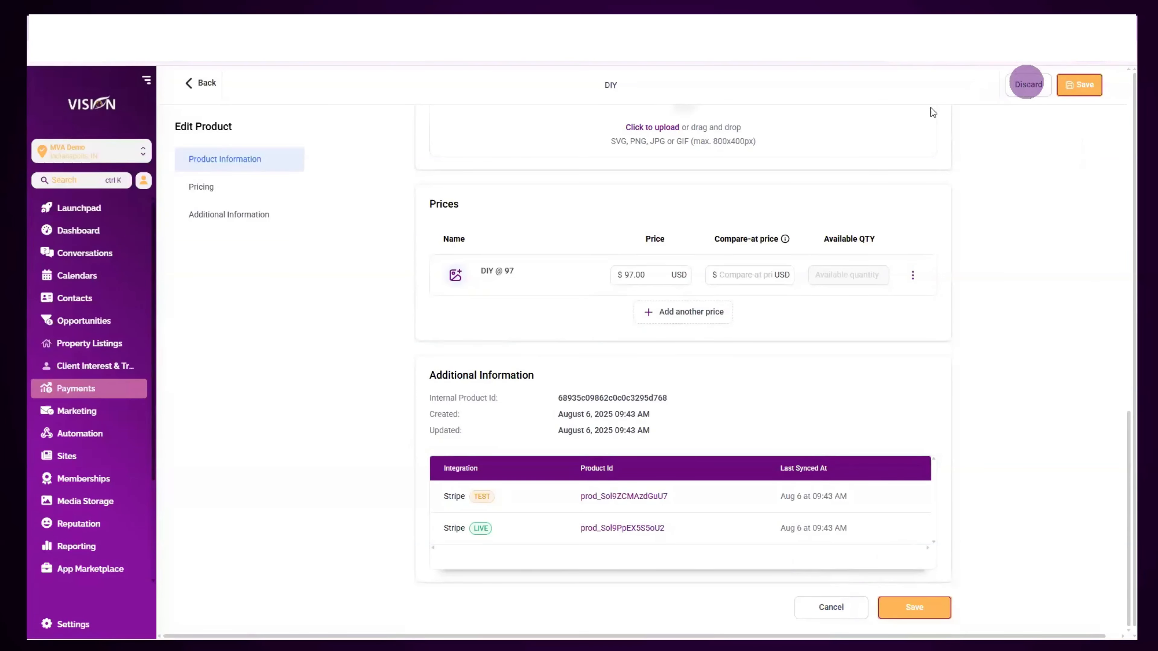
scroll(944, 171, "up", 5)
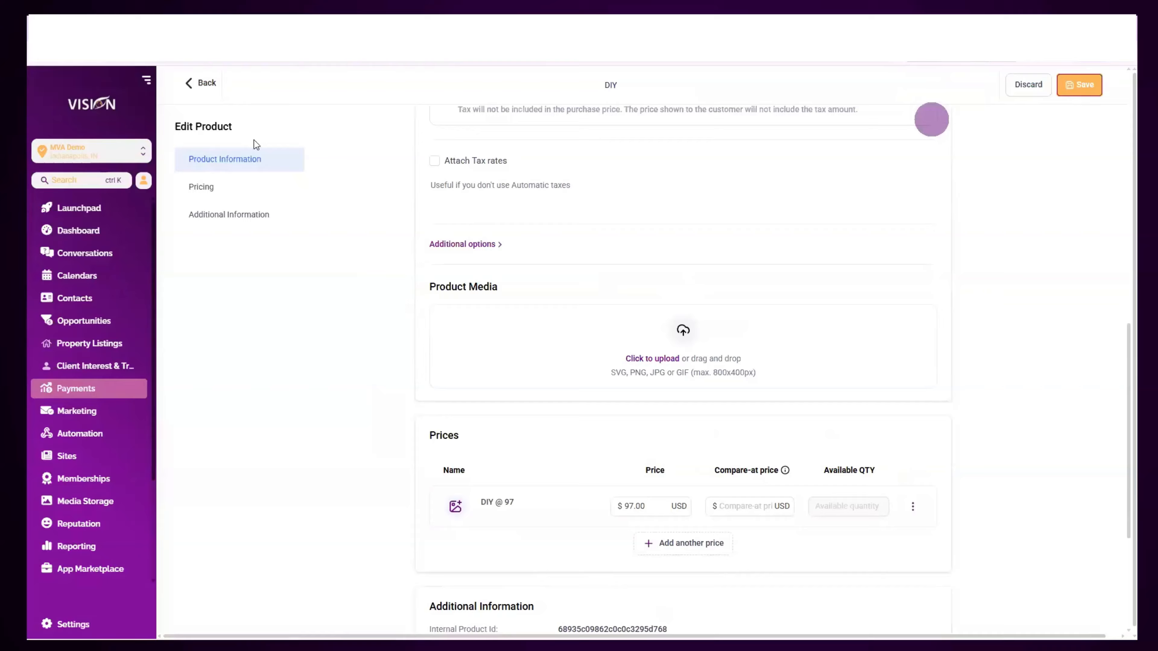
left_click(205, 83)
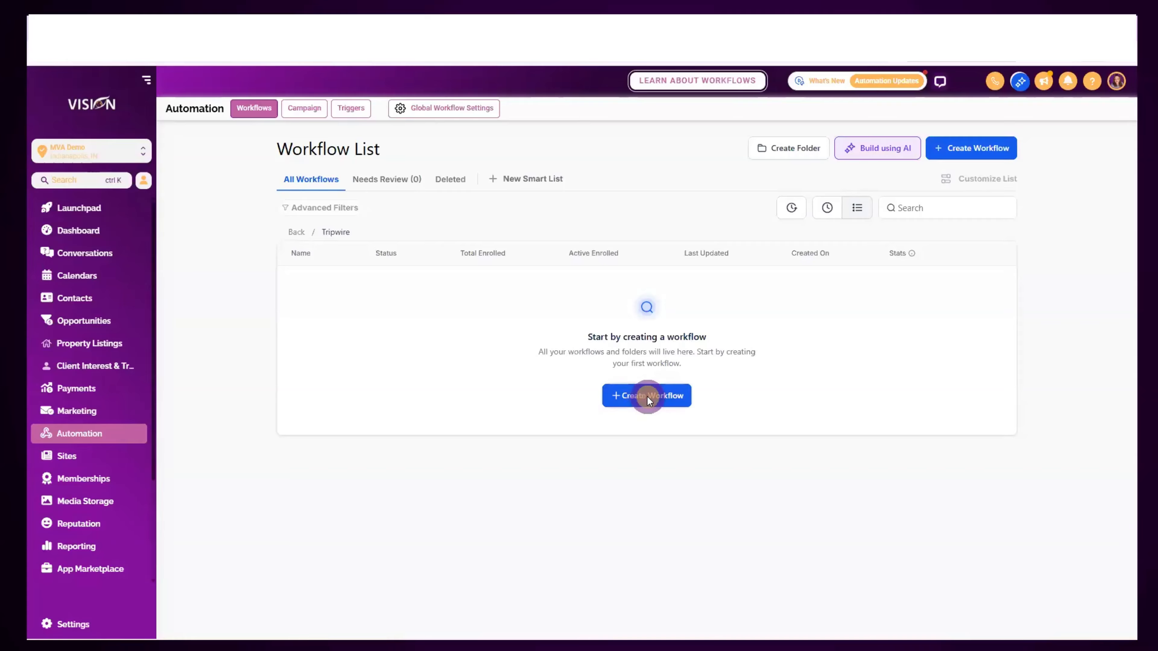
Create a workflow from scratch in the Tripwire folder and name it Tripwire Optin
left_click(650, 400)
left_click(393, 248)
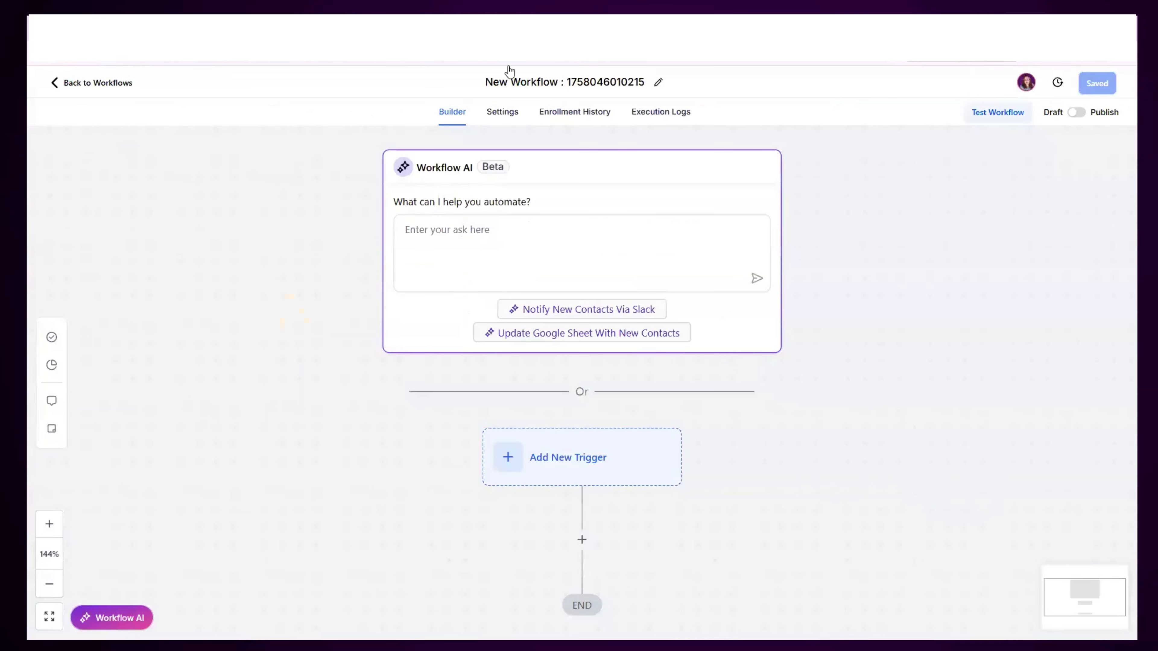
left_click(486, 81)
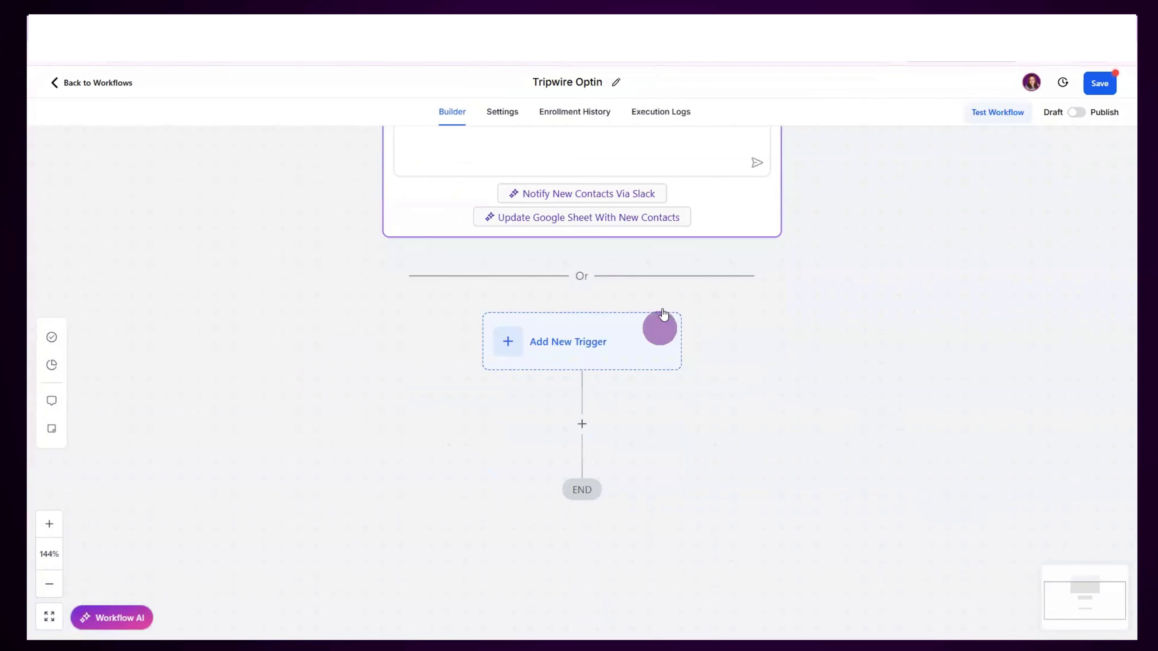
scroll(659, 323, "up", 3)
left_click(499, 223)
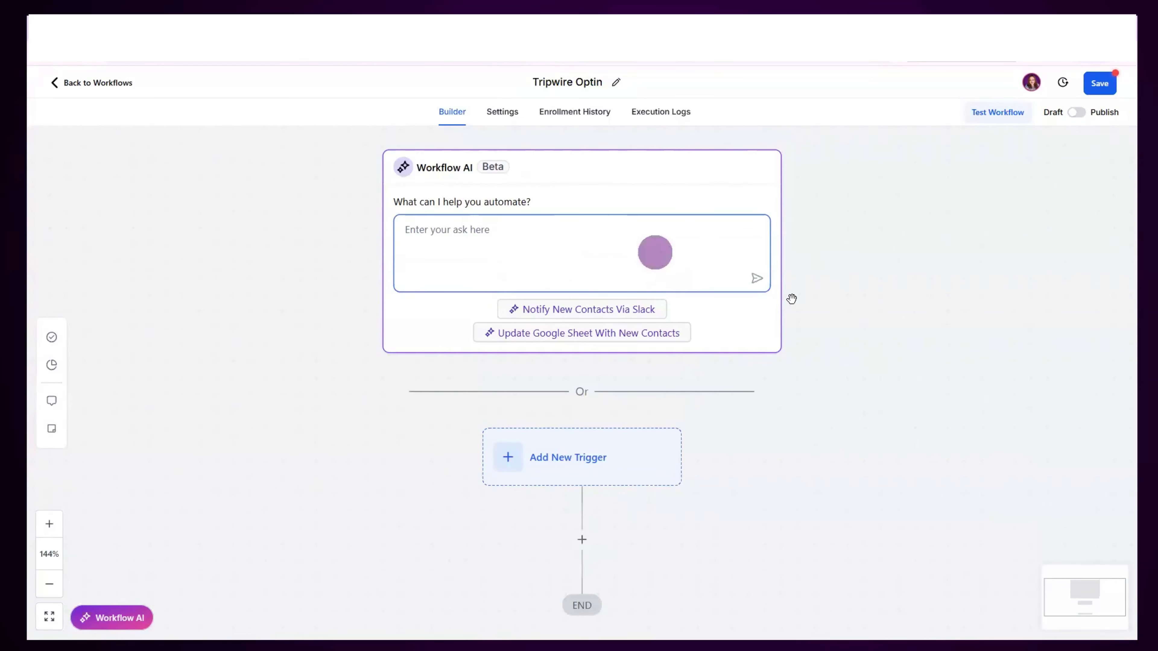
scroll(856, 315, "down", 2)
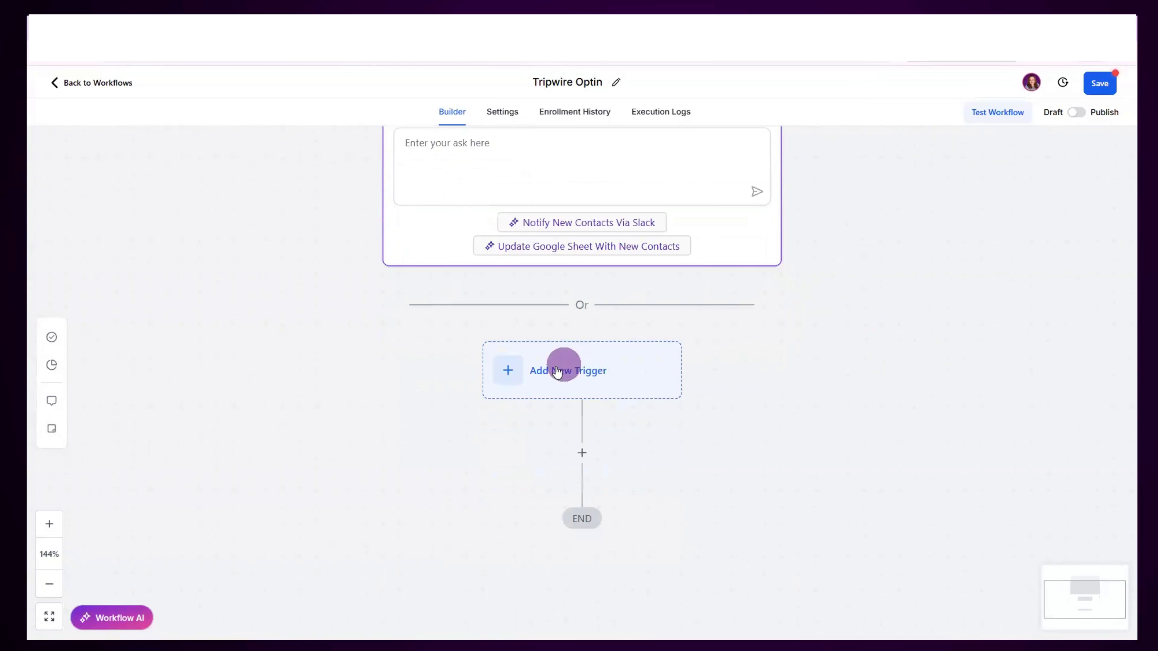
Add a Form Submitted trigger to the workflow with its Form is filter set to Form 28
scroll(556, 372, "down", 2)
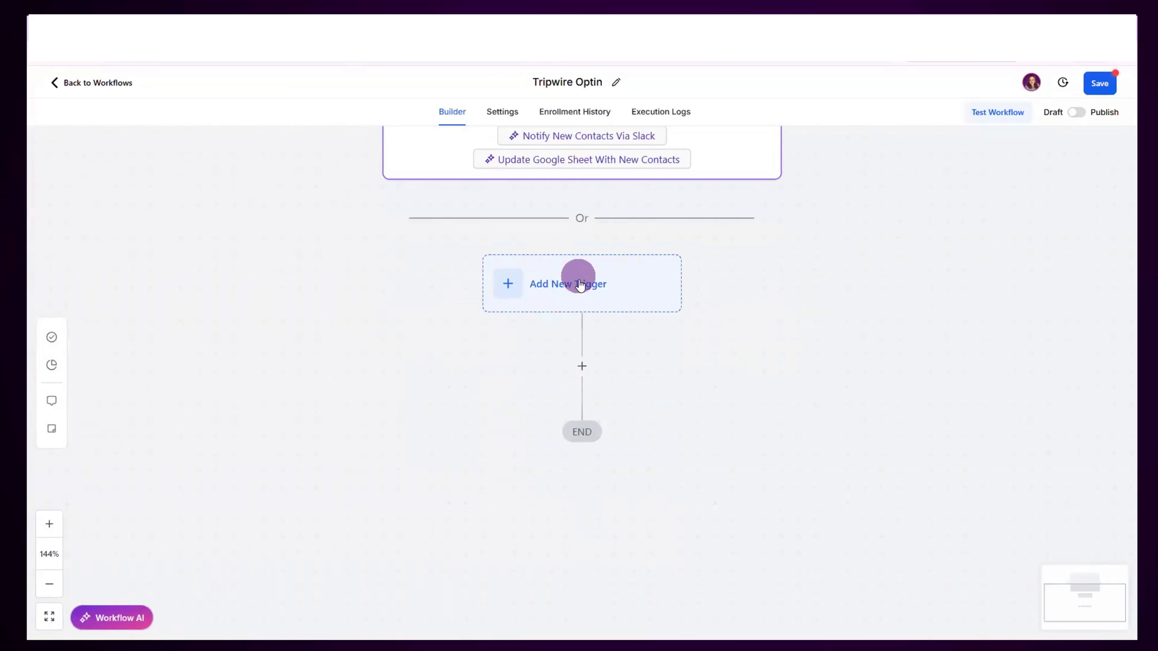
left_click(578, 281)
left_click(936, 190)
type("form")
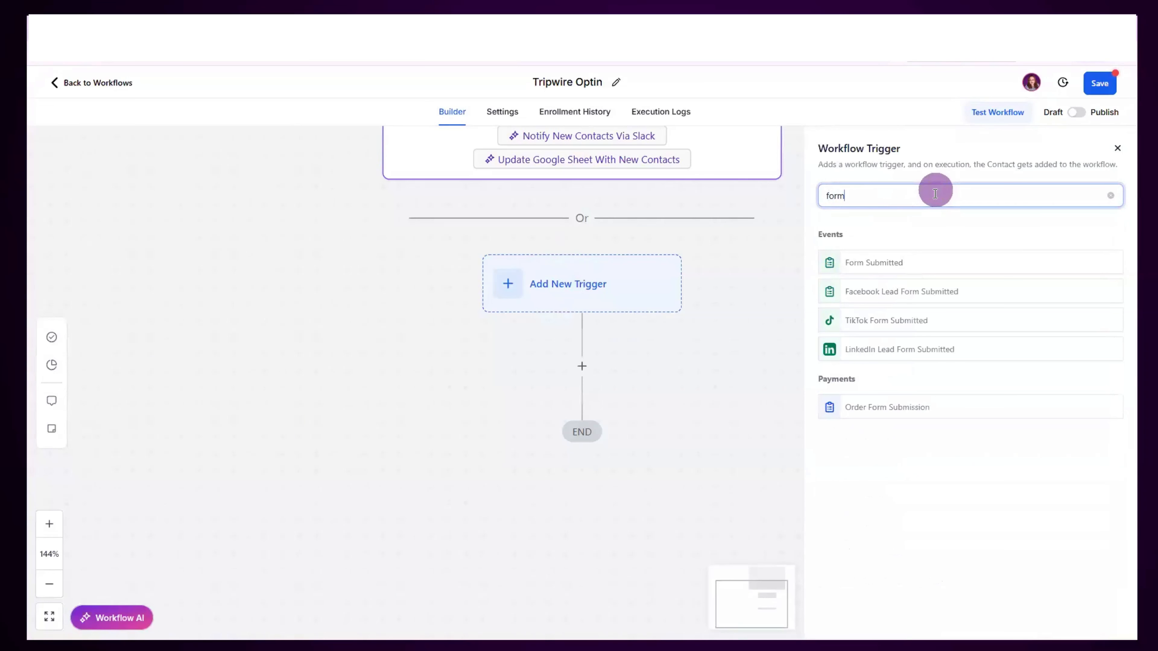
left_click(869, 263)
left_click(659, 322)
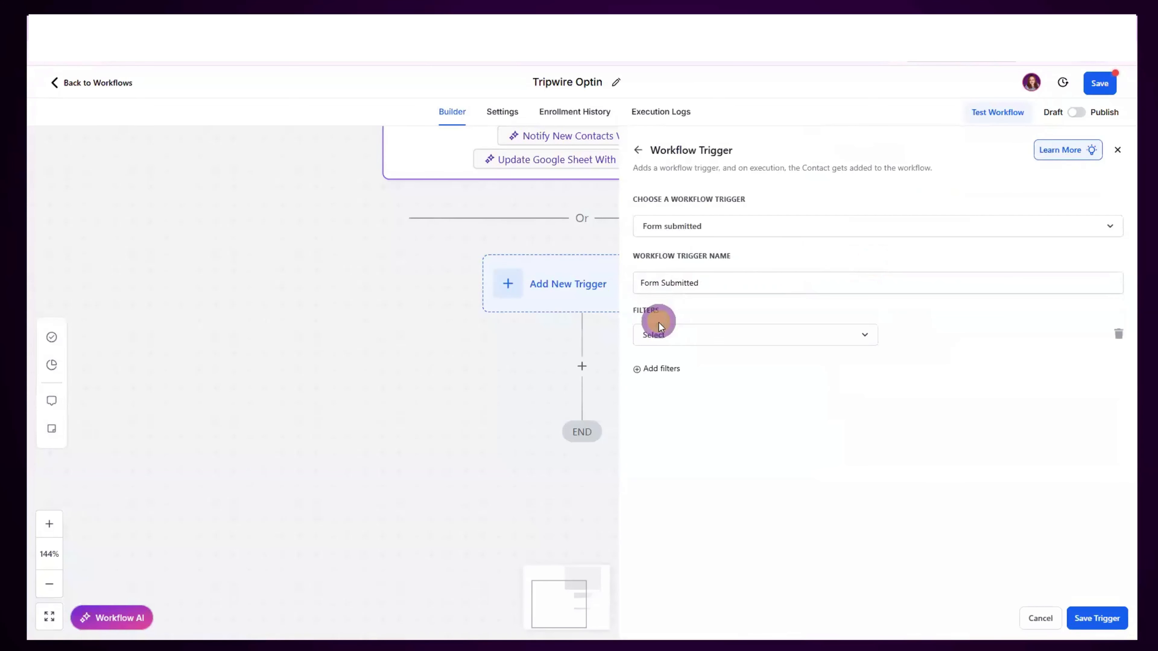
left_click(685, 340)
left_click(674, 395)
left_click(966, 335)
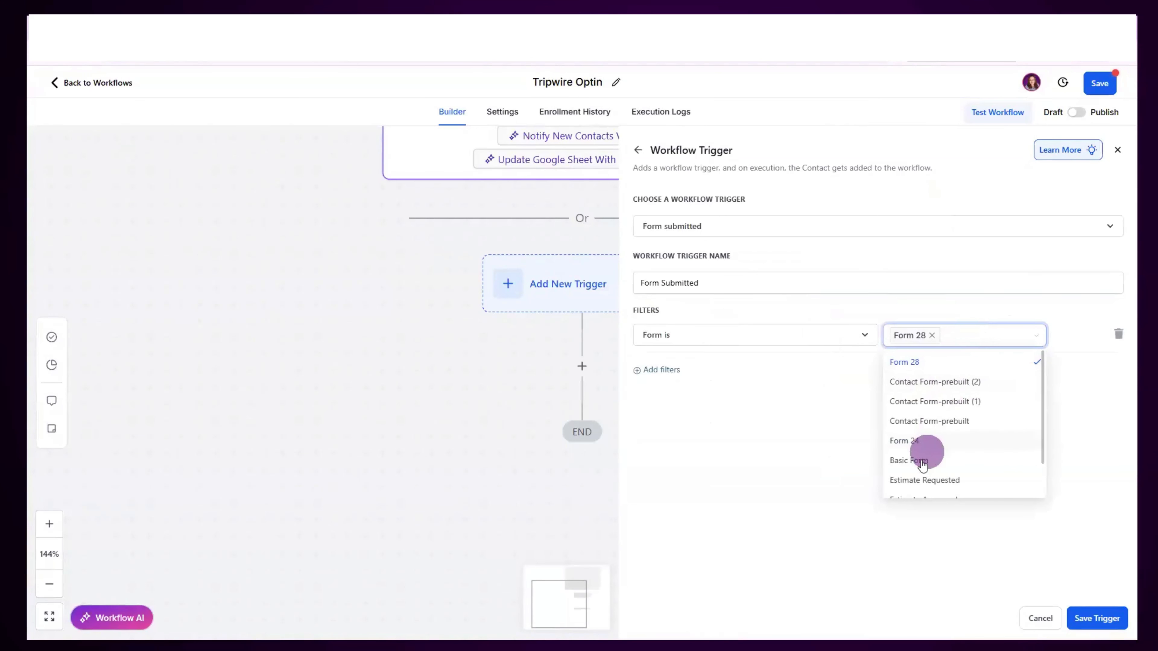
left_click(922, 461)
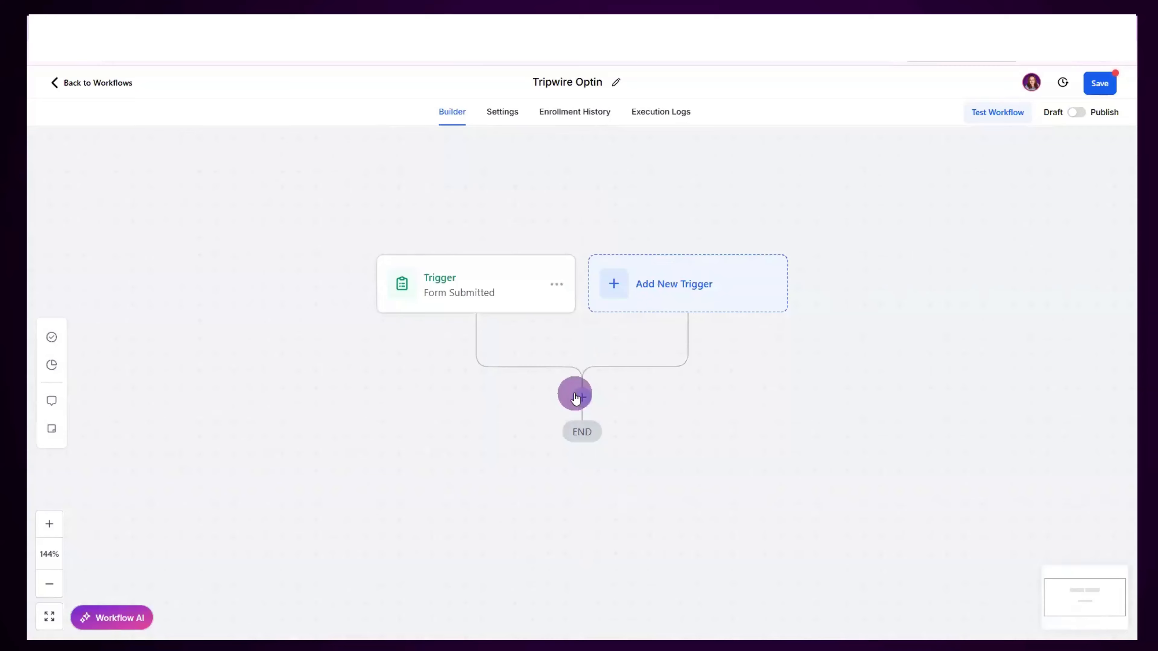
Add a Grant Group Access action below the trigger, choose a group, and save the action
left_click_drag(359, 439, 357, 331)
left_click(576, 295)
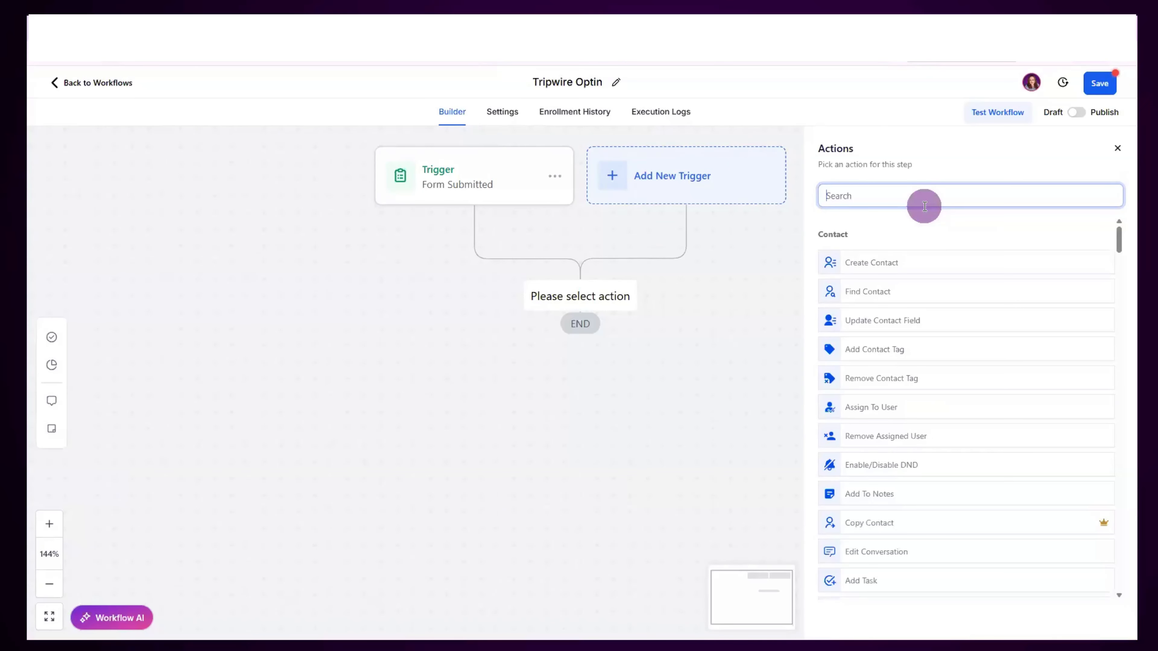
type("group")
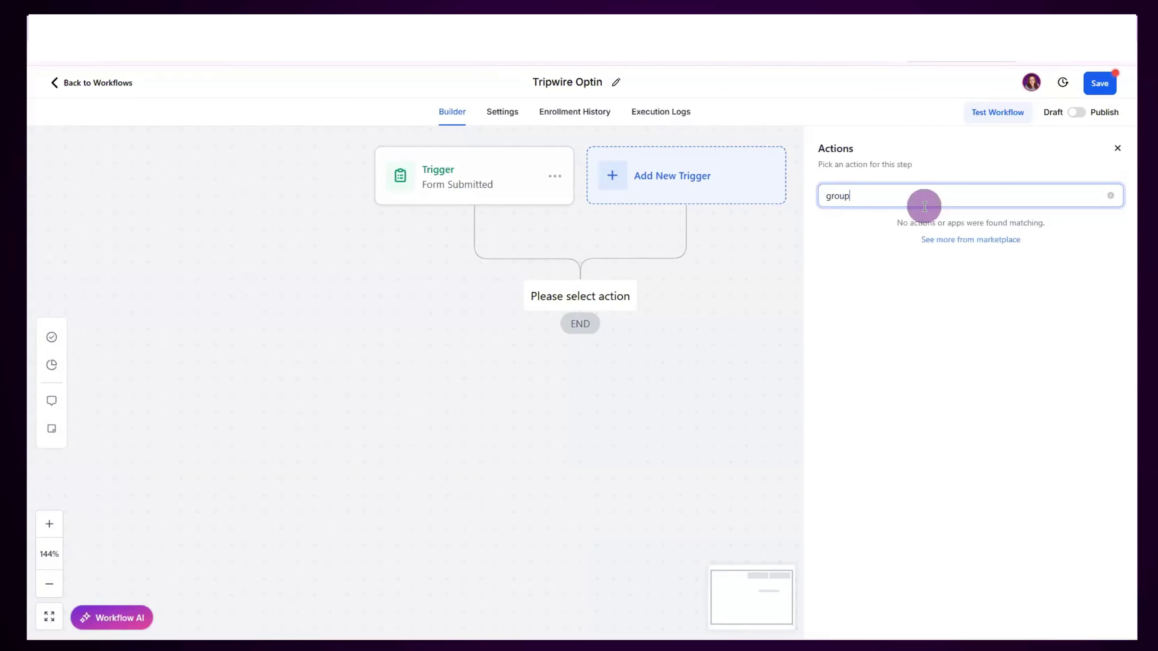
left_click(879, 318)
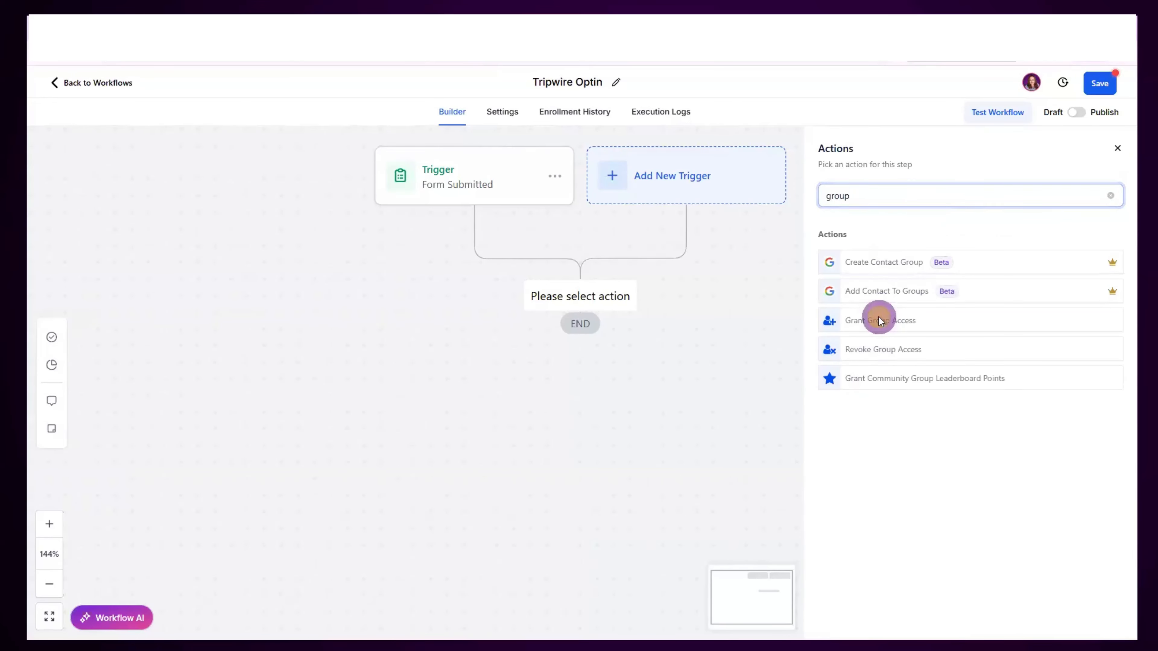
left_click(872, 276)
left_click(860, 302)
left_click(1098, 618)
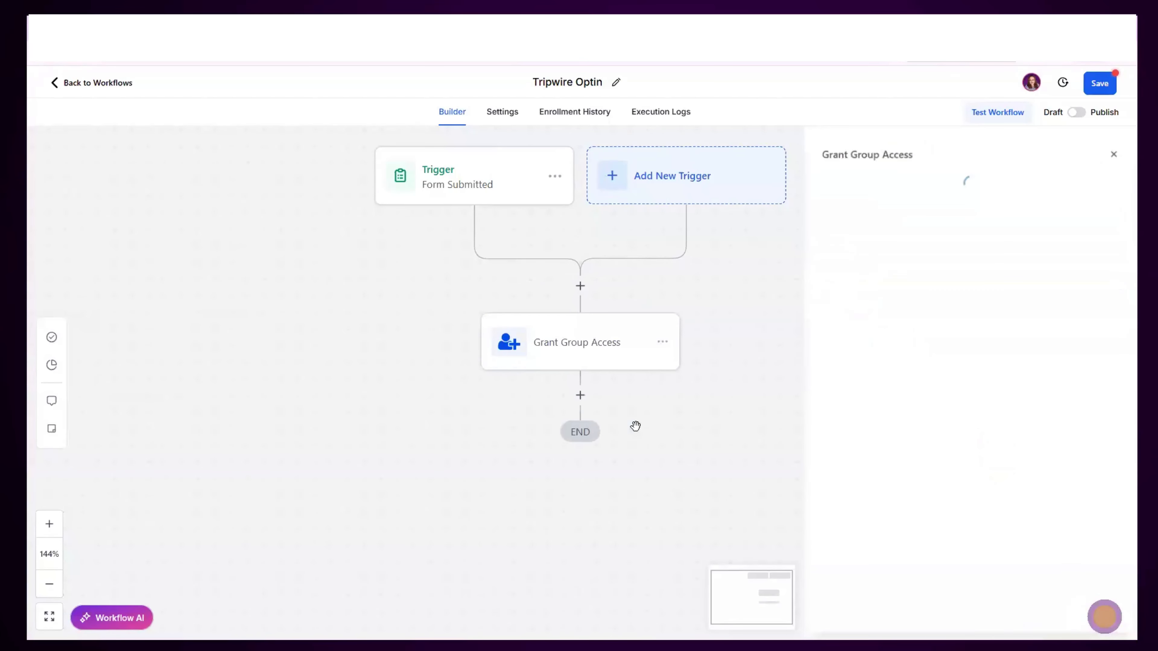
Add a Course Grant Offer action after the group access action, choose an offer, and save it
left_click(576, 394)
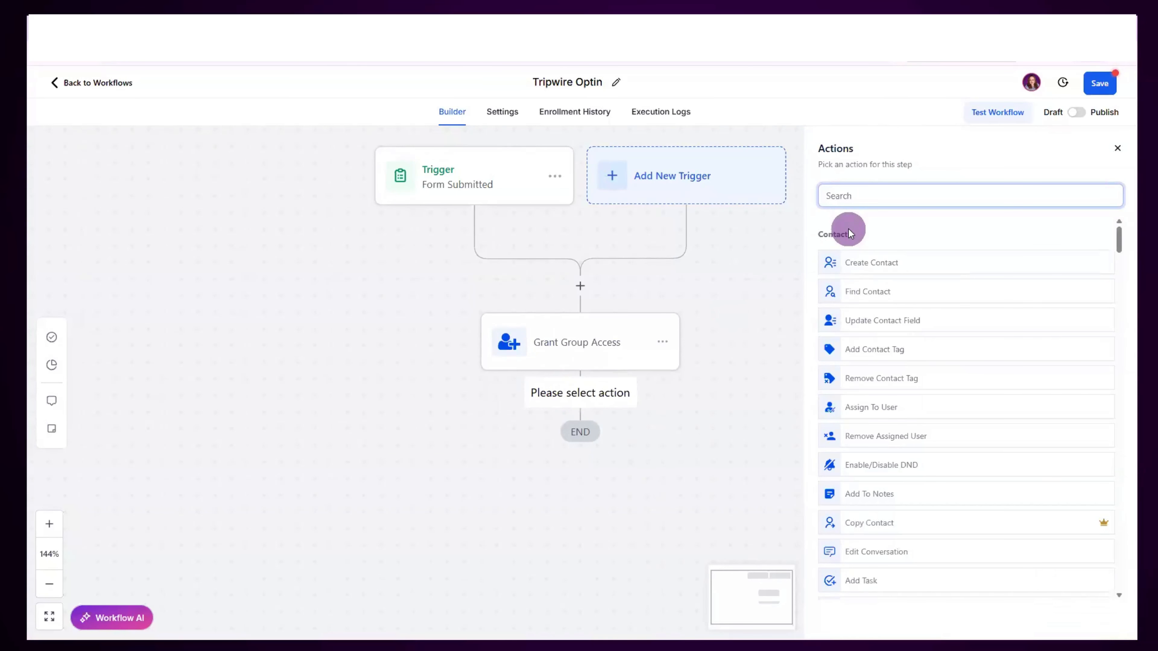
type("course")
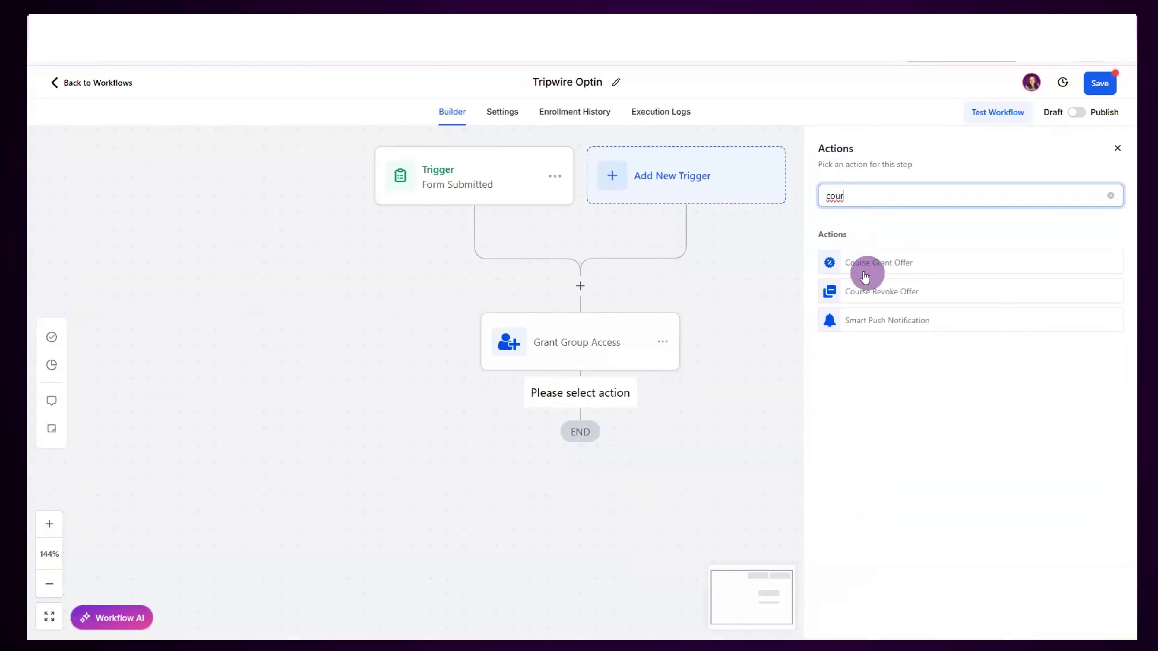
left_click(863, 271)
left_click(848, 274)
left_click(849, 325)
left_click(1097, 619)
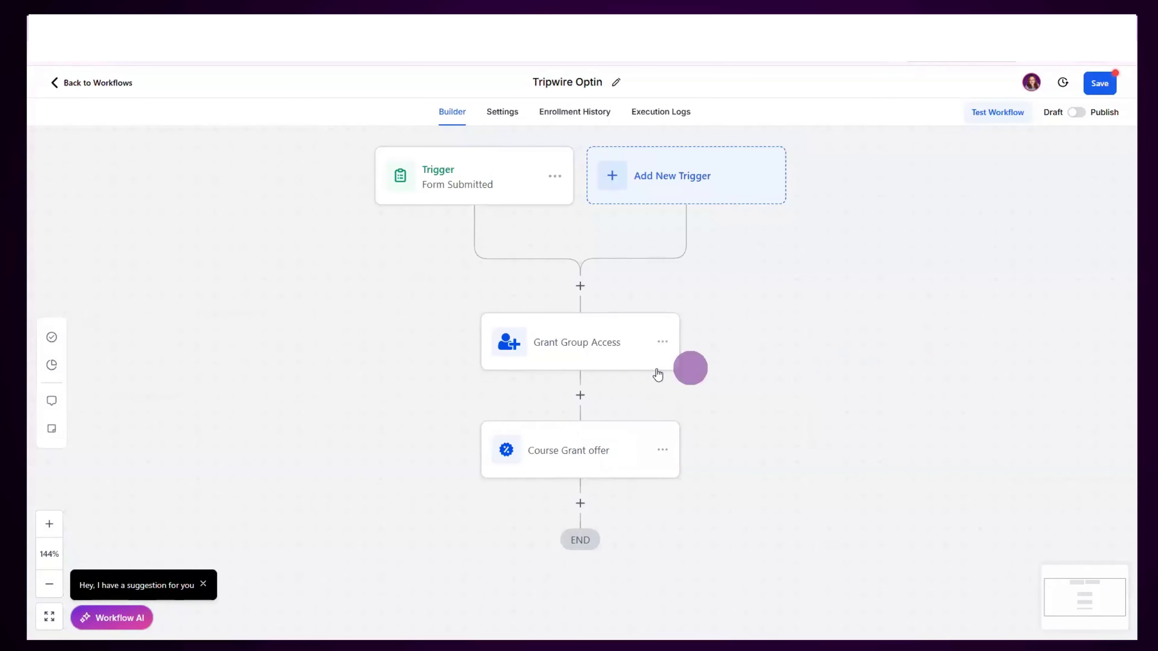
Add an Add Contact Tag action after the course offer, assign the community tag, and save it
left_click(584, 505)
type("tag")
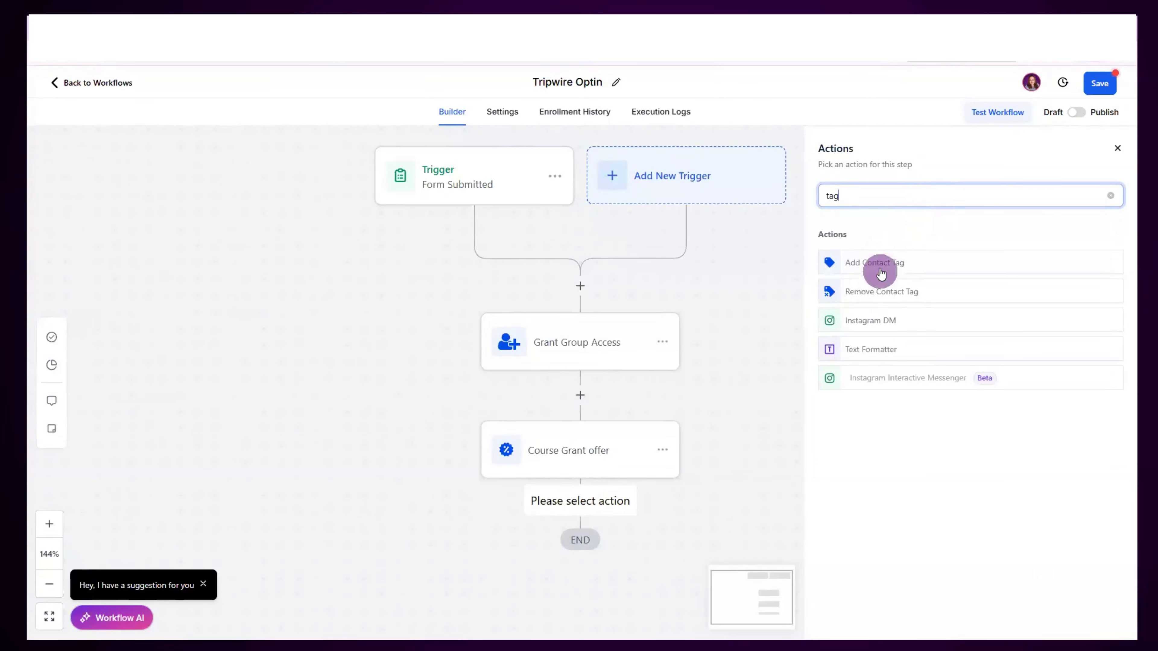
left_click(881, 269)
left_click(838, 276)
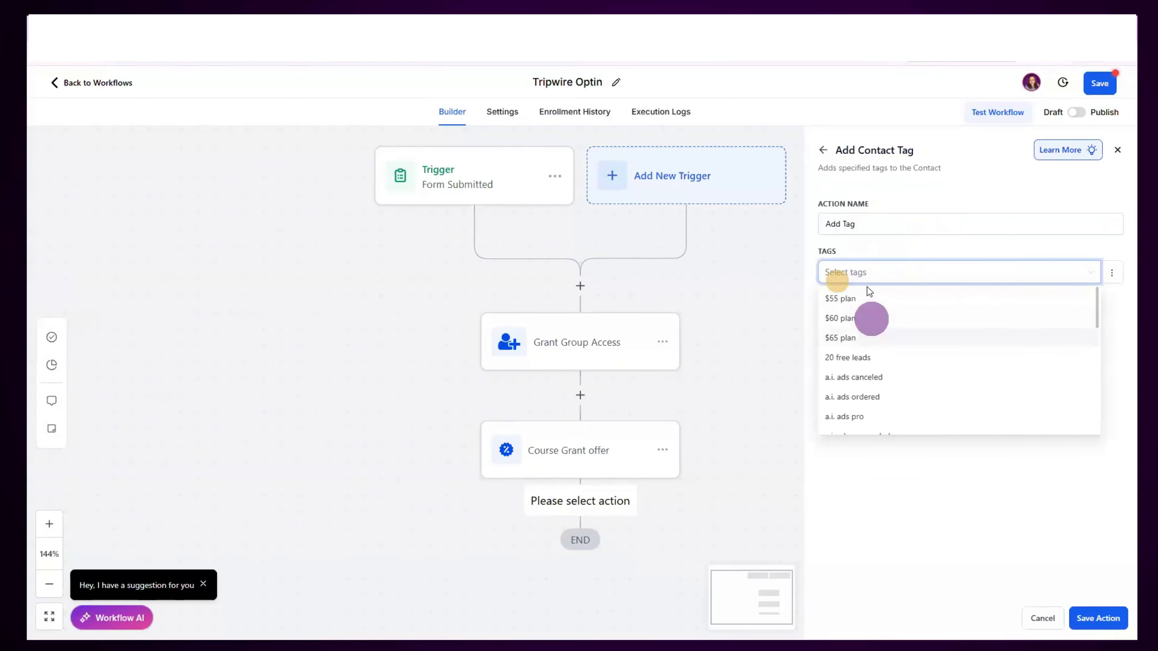
type("comm")
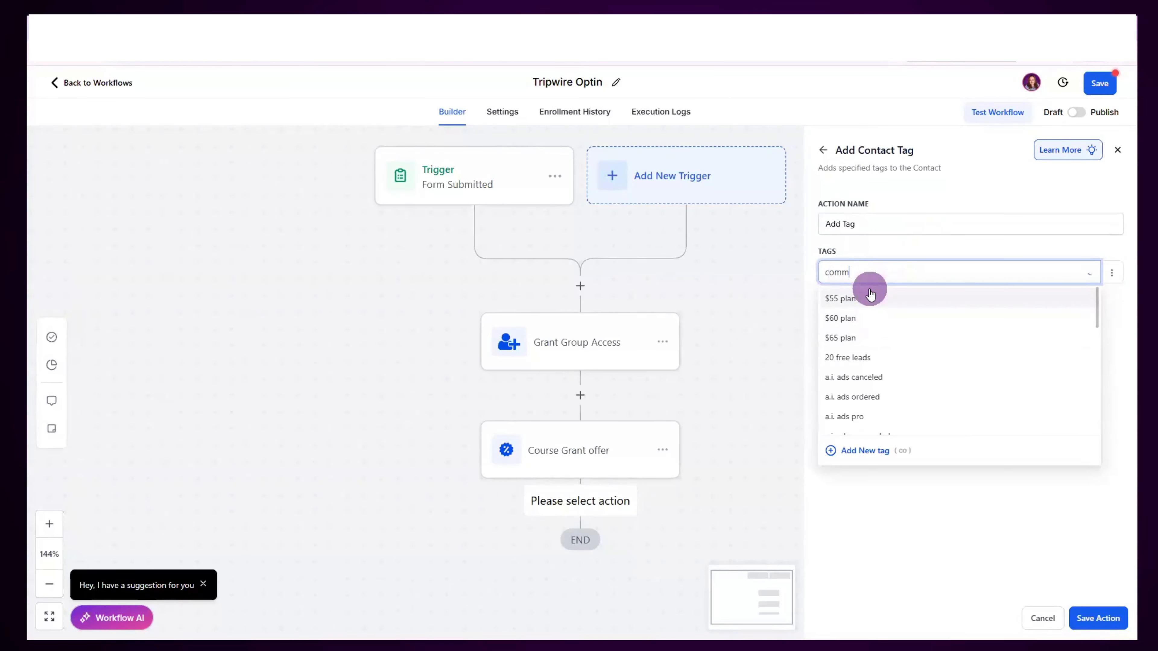
left_click(866, 298)
left_click(925, 434)
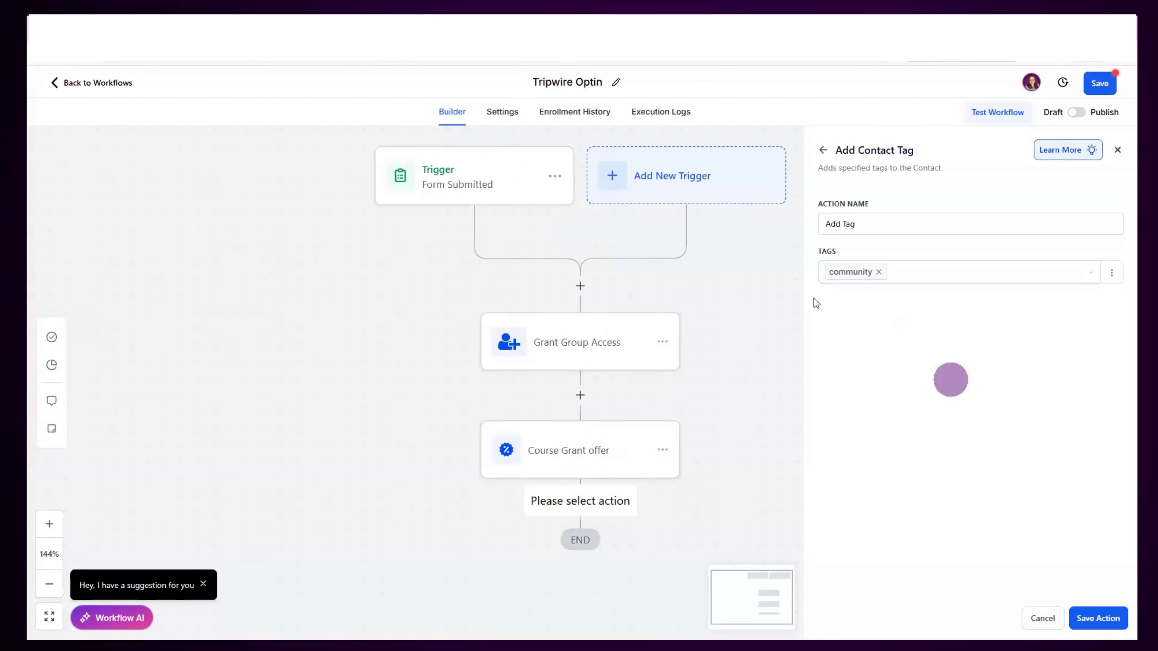
left_click(841, 282)
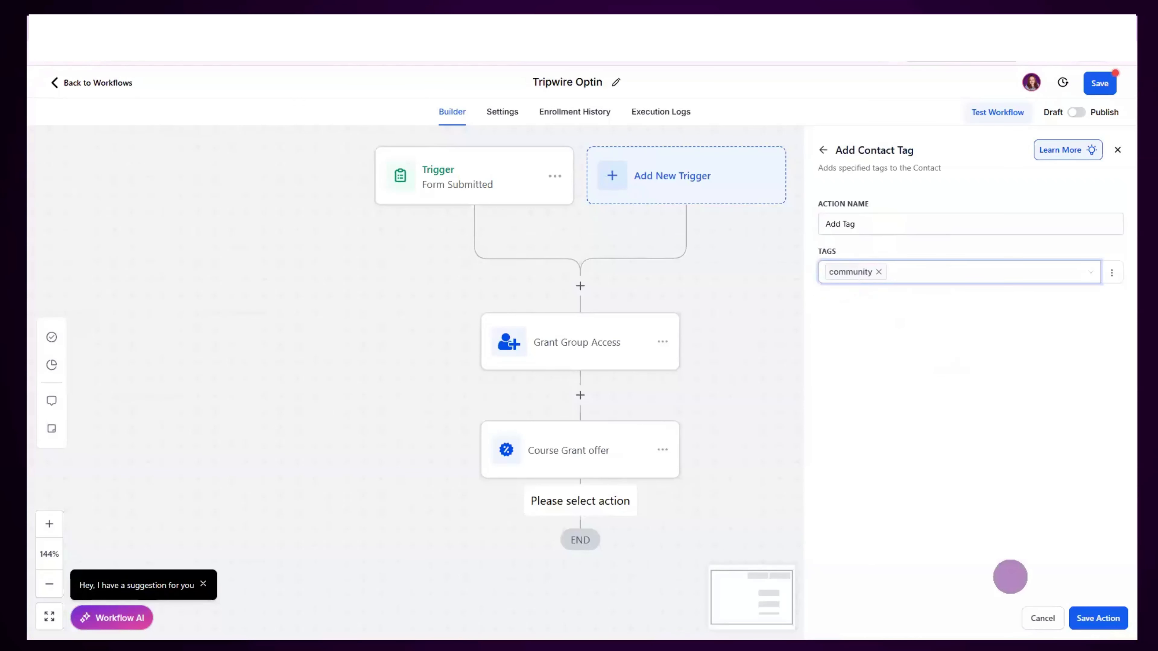
left_click(1096, 618)
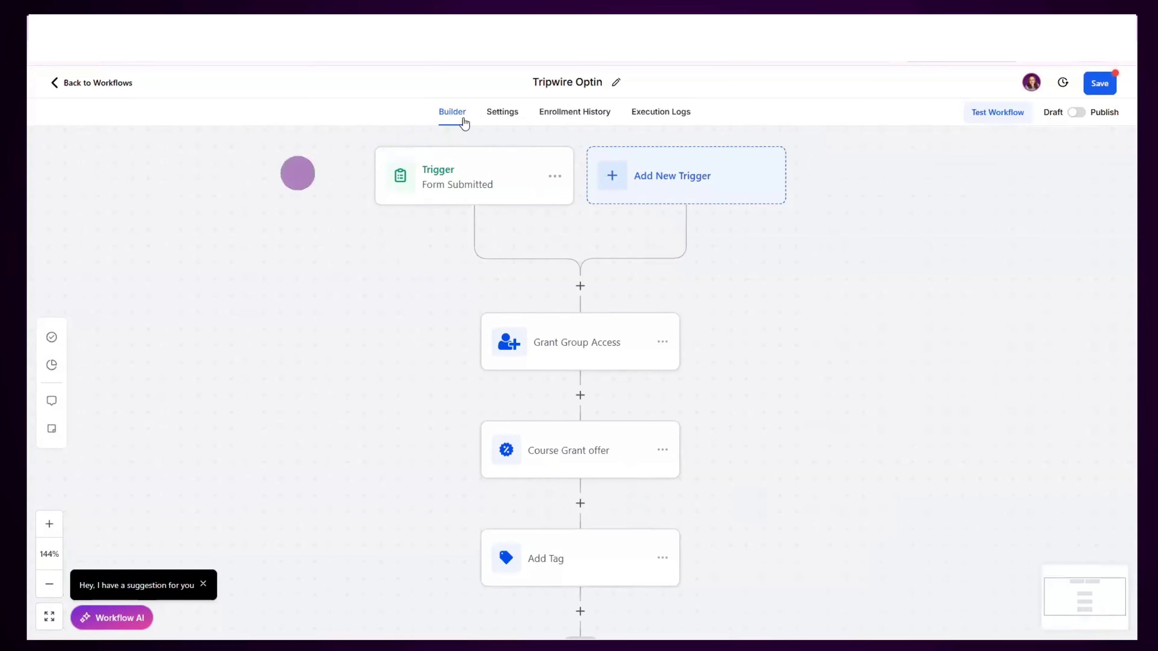
Add a Send Email action after the tag and start its message with "Hey there {{contact.first_name}}," followed by a new line
scroll(584, 452, "down", 3)
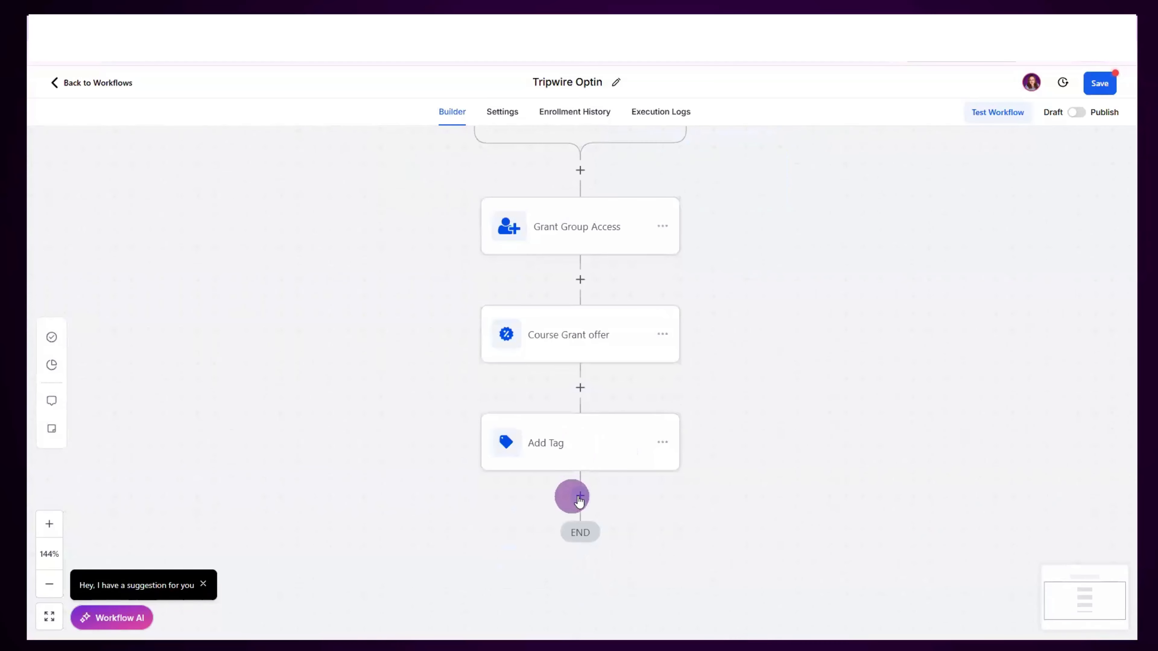
left_click(578, 496)
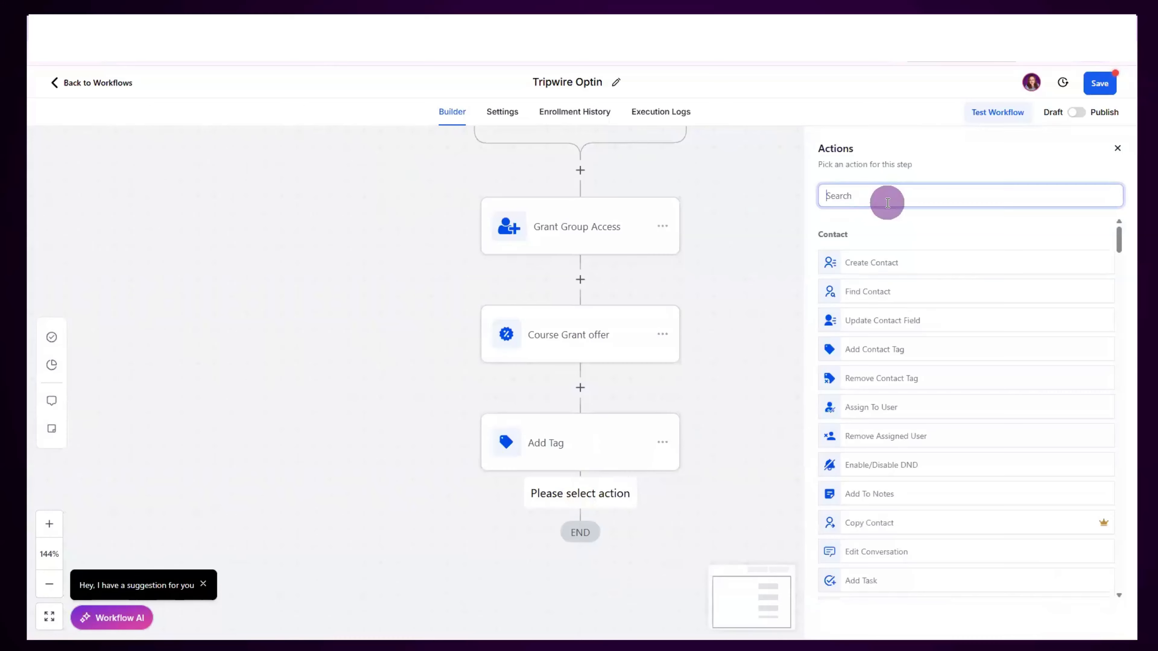
type("email")
left_click(873, 262)
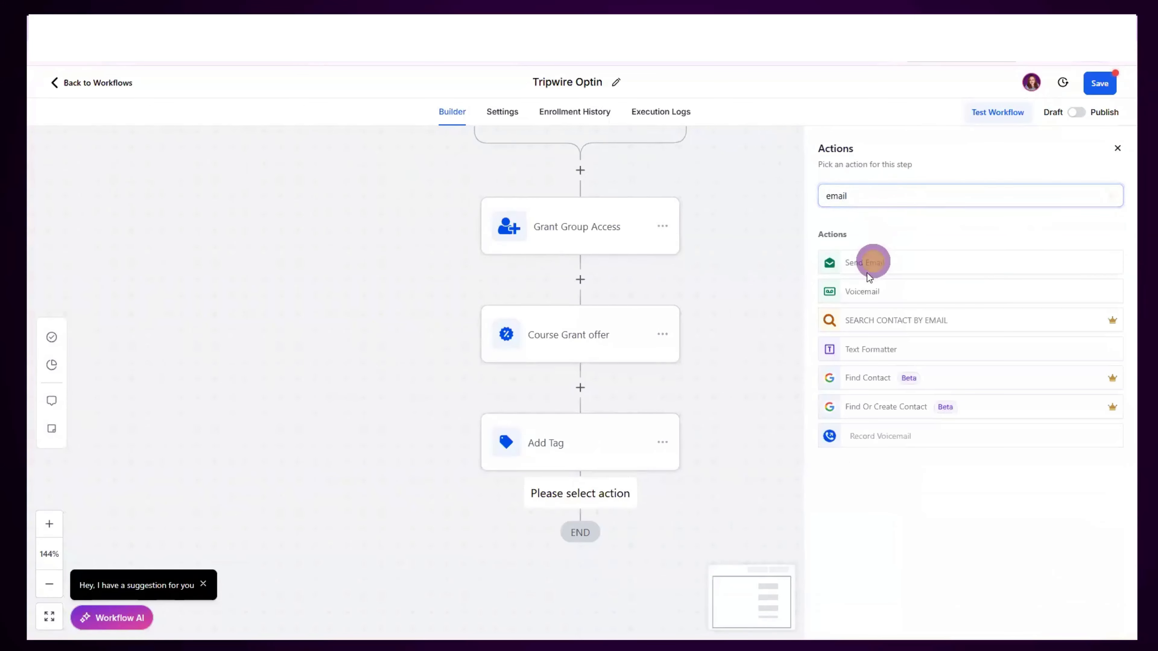
scroll(953, 387, "down", 5)
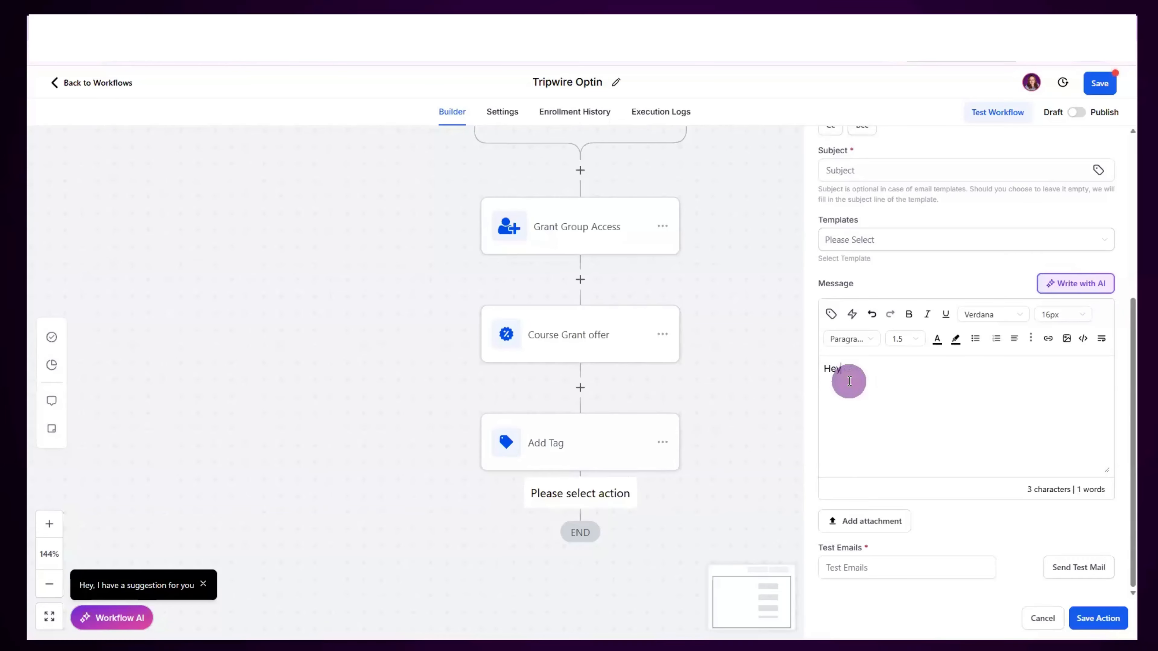
type(",")
left_click(831, 314)
left_click(805, 368)
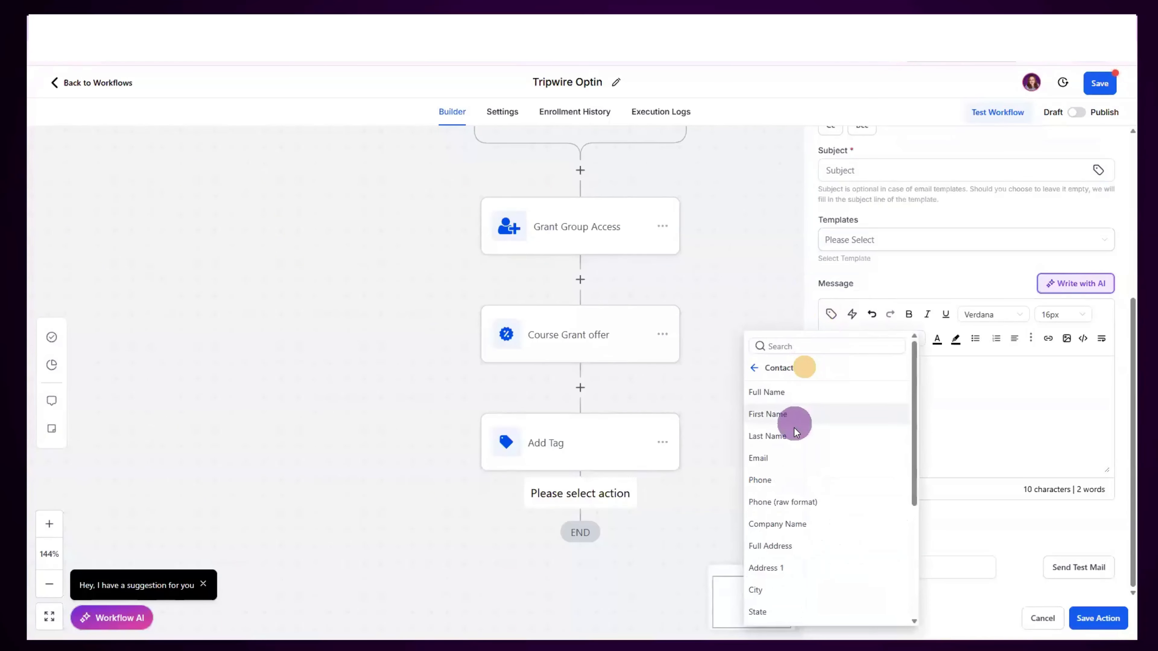
left_click(788, 413)
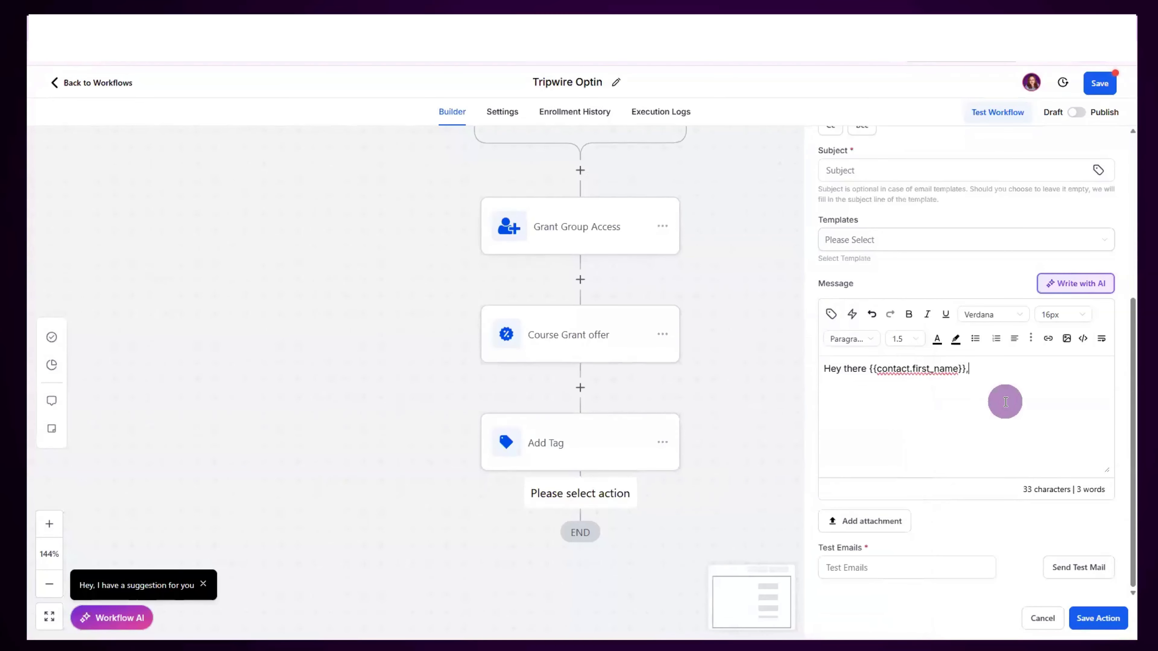
key("Return")
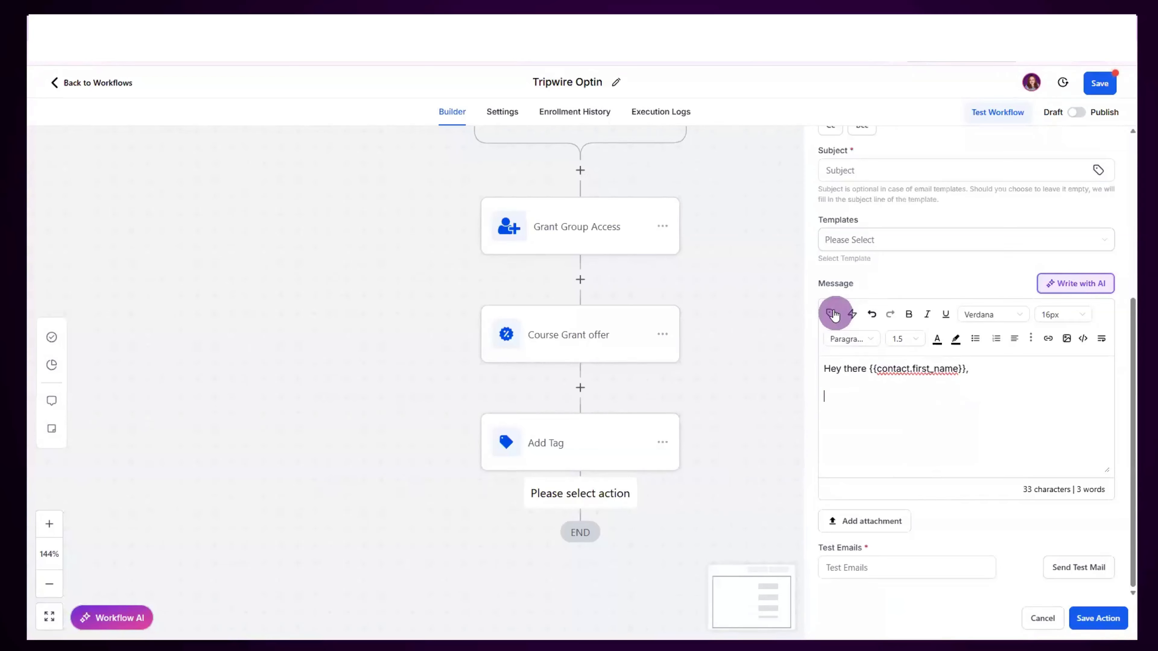
Insert the client portal login URL custom value {{membership_contact.login_url}} below the greeting in the email message
left_click(831, 313)
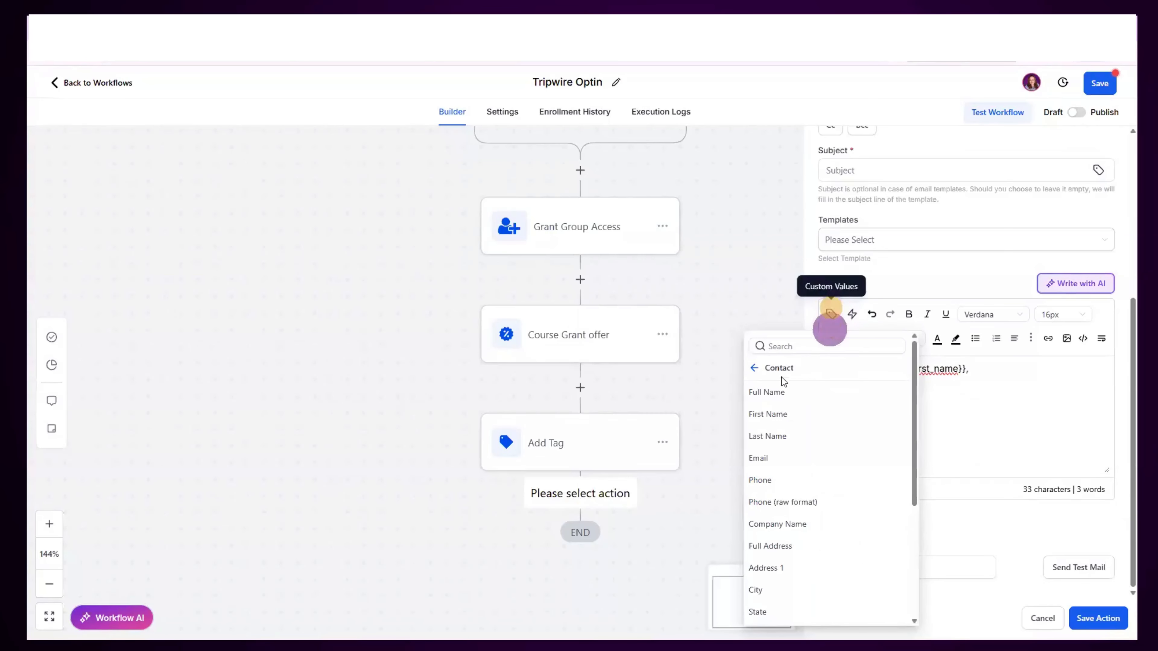
left_click(757, 368)
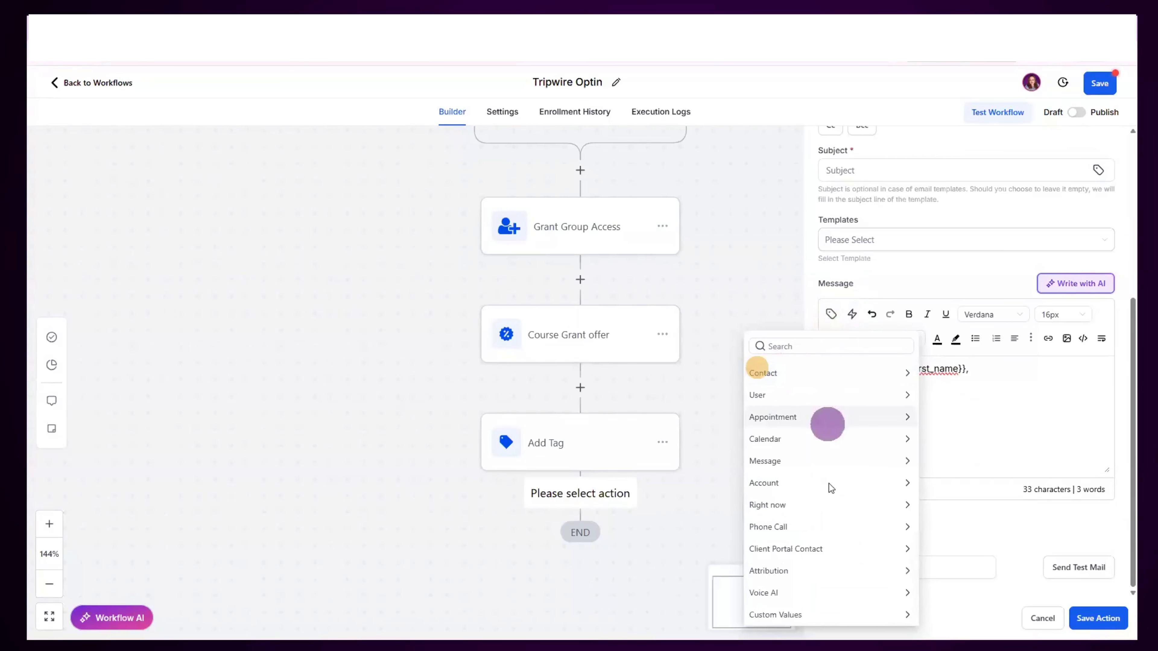
left_click(823, 552)
left_click(797, 392)
left_click_drag(988, 400, 820, 396)
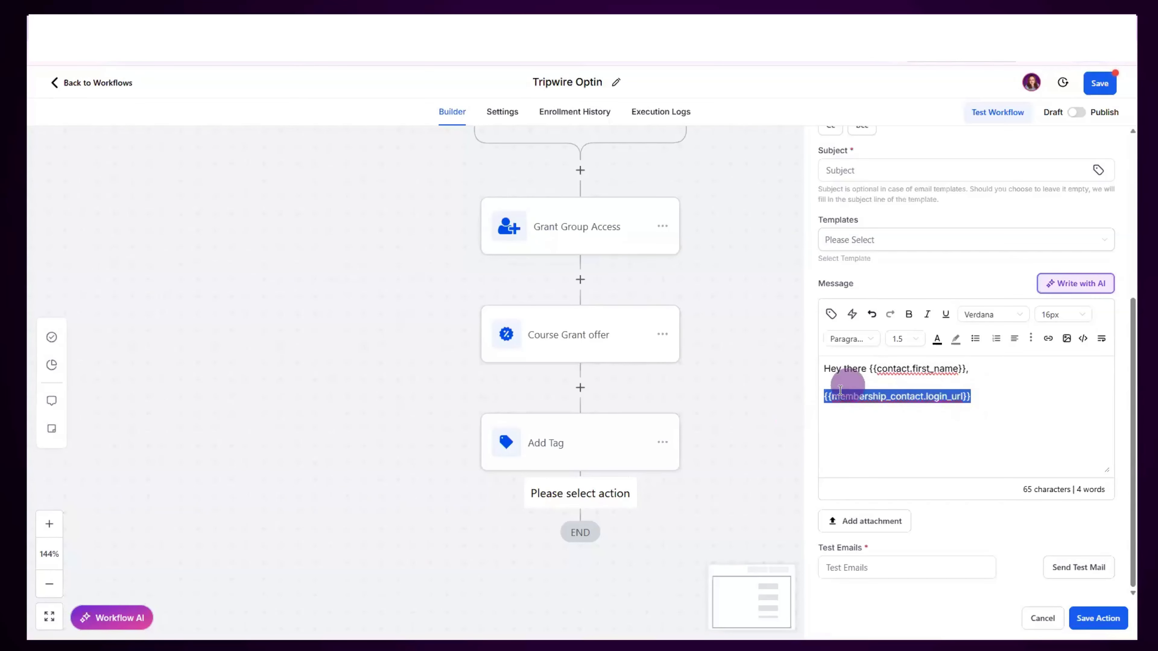
left_click(985, 396)
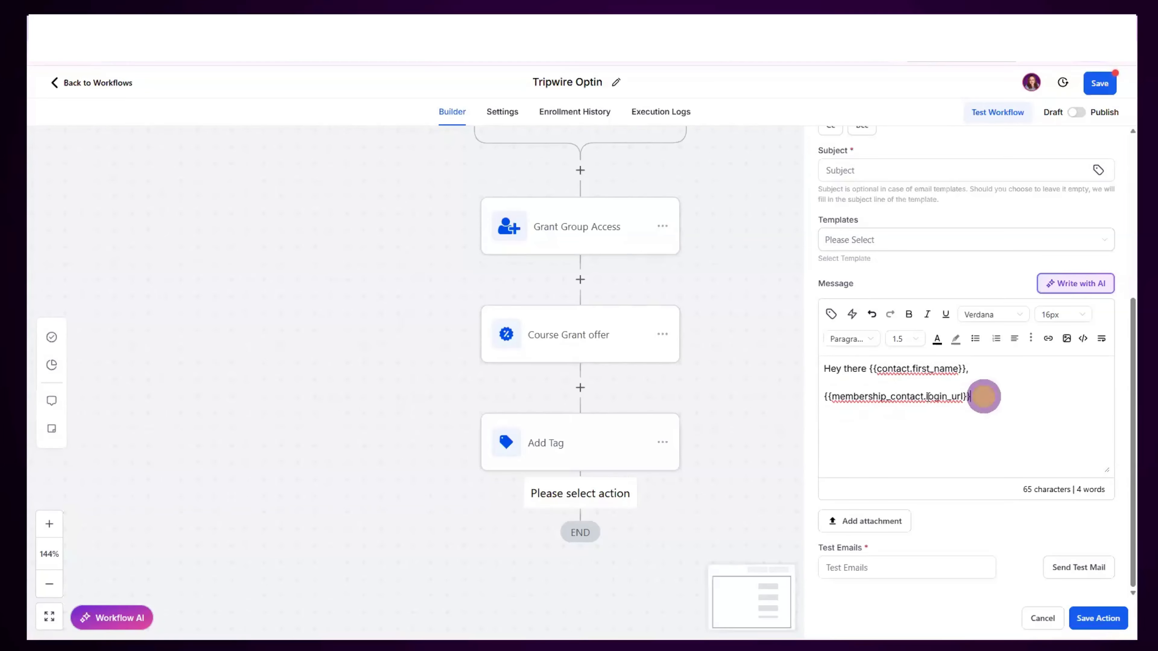
left_click_drag(999, 397, 808, 413)
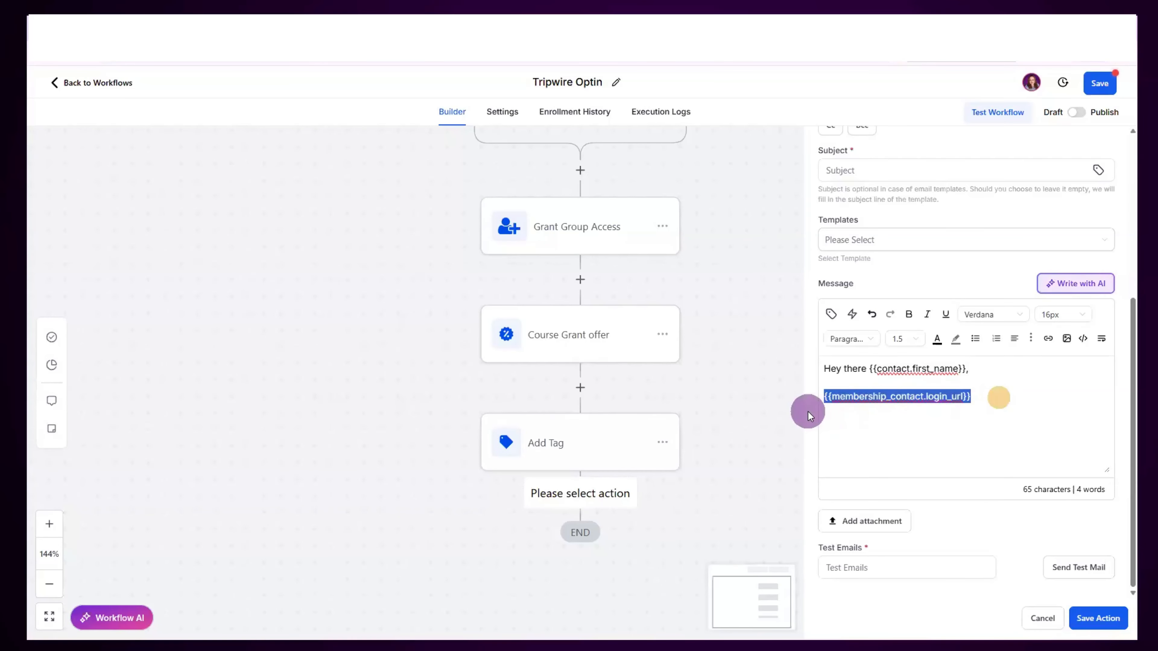
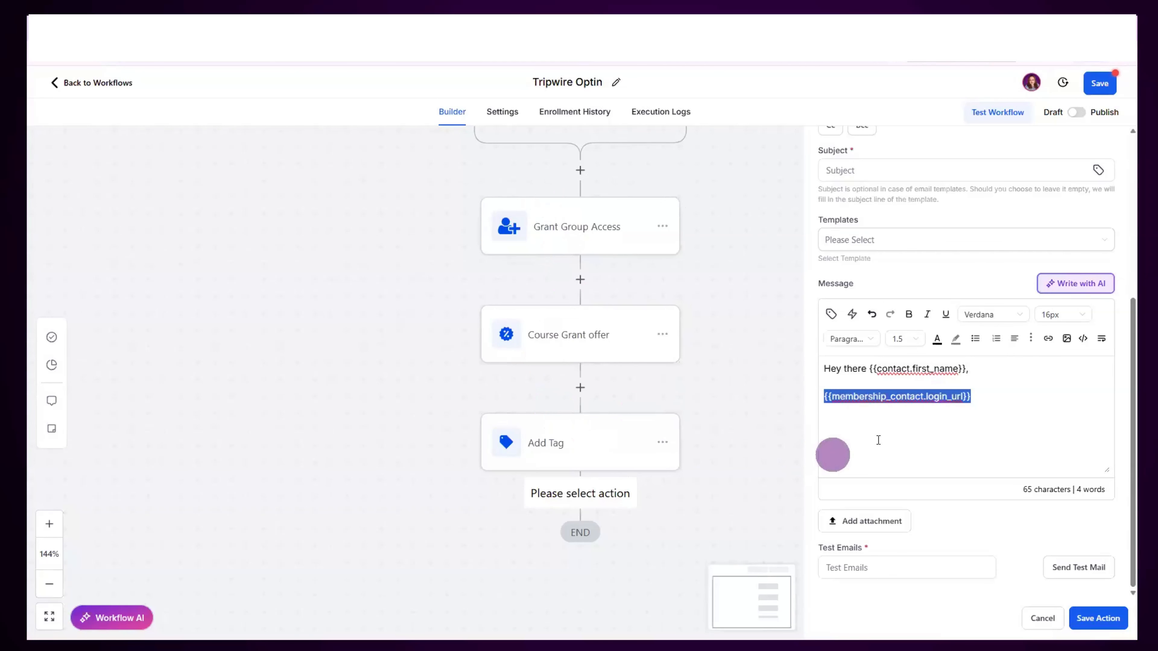
left_click(1001, 397)
left_click(823, 397)
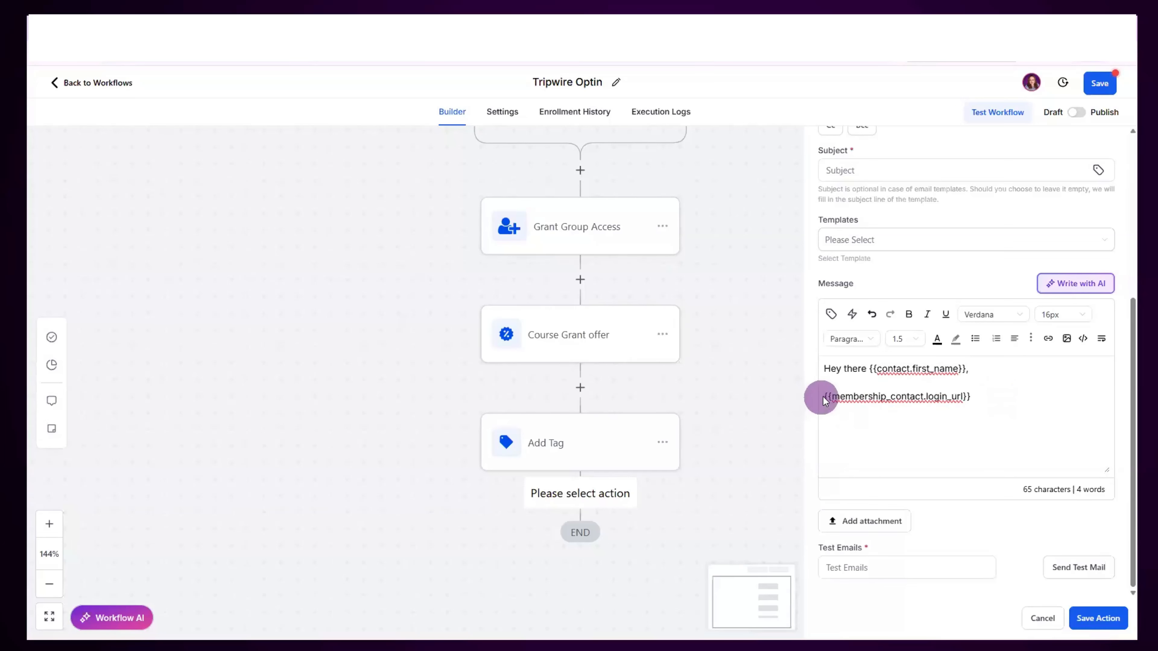
left_click_drag(826, 395, 1008, 393)
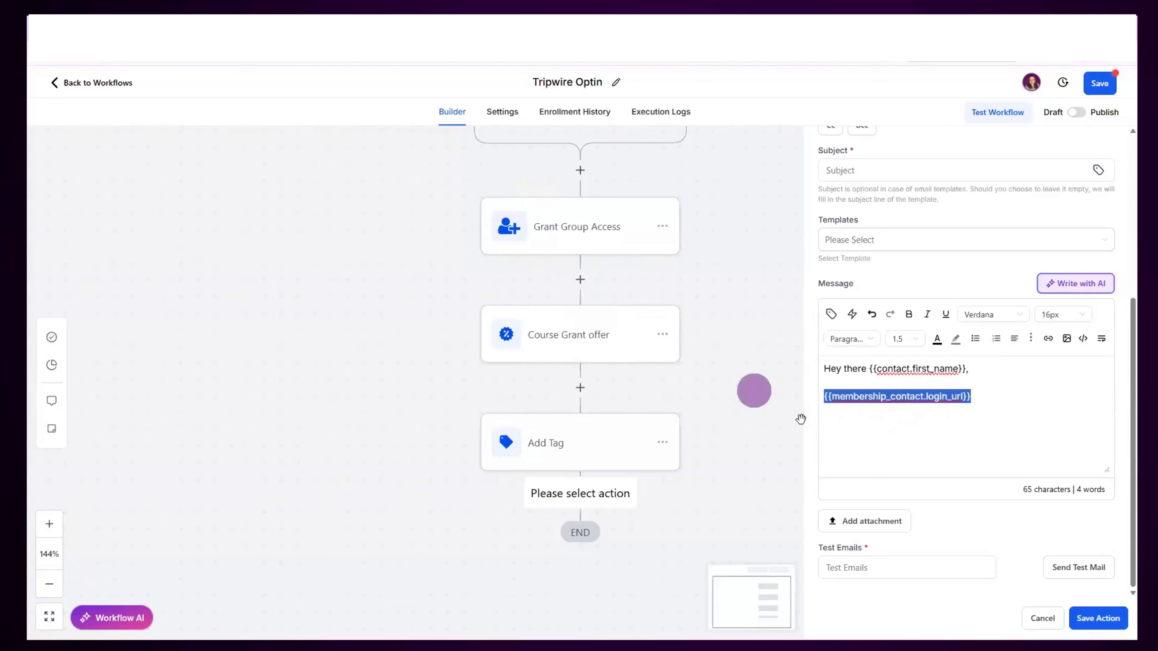
Set the email action's subject to "Here is your link" and save the action
left_click(1099, 618)
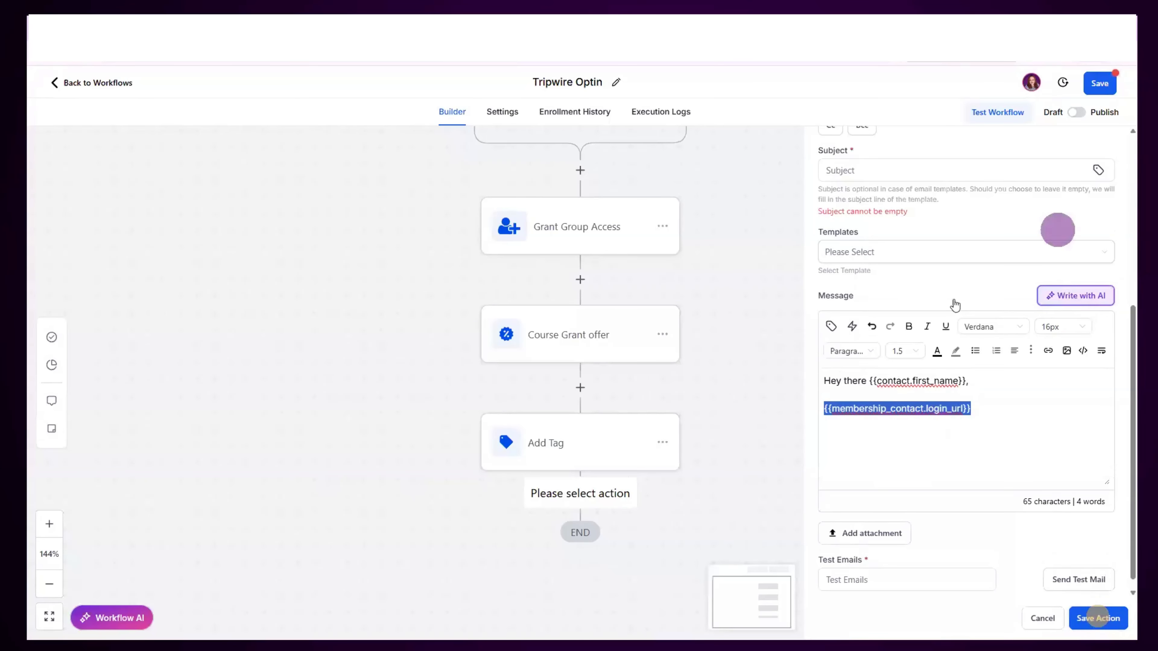
scroll(863, 166, "up", 1)
left_click(879, 226)
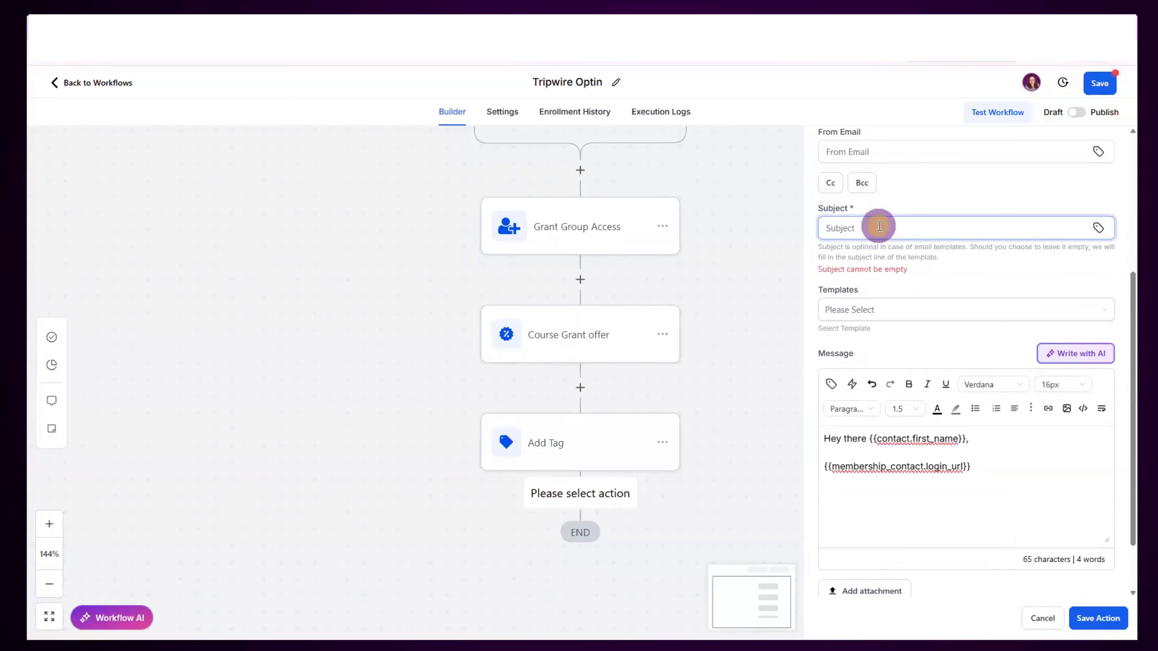
type("Here is your link")
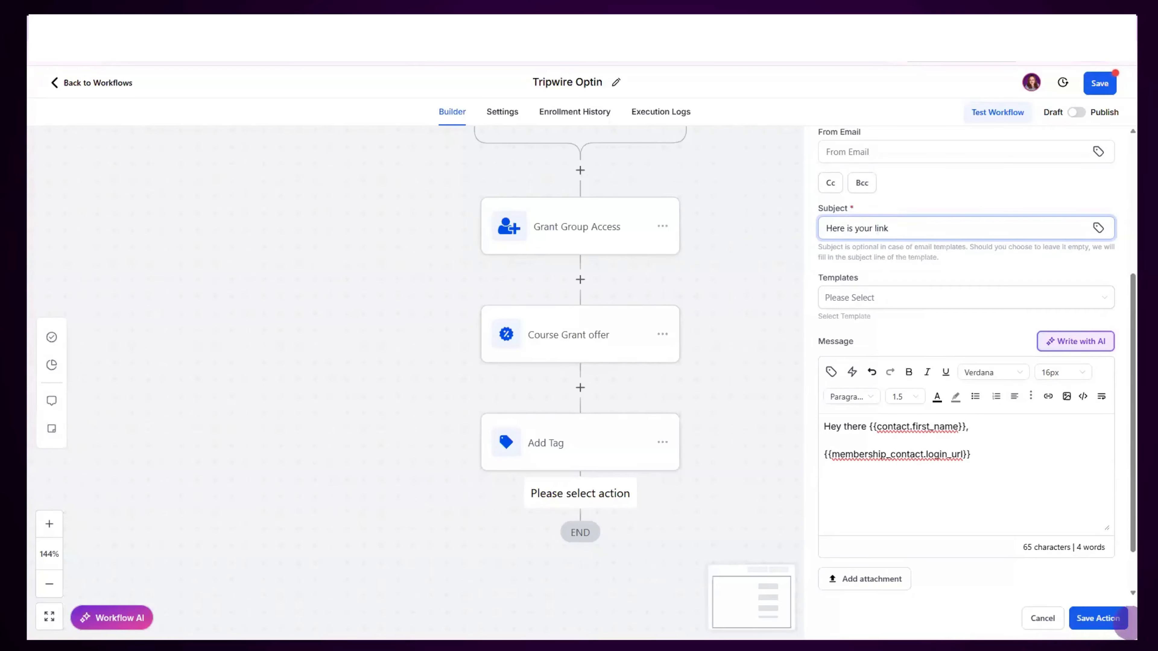
left_click(1098, 619)
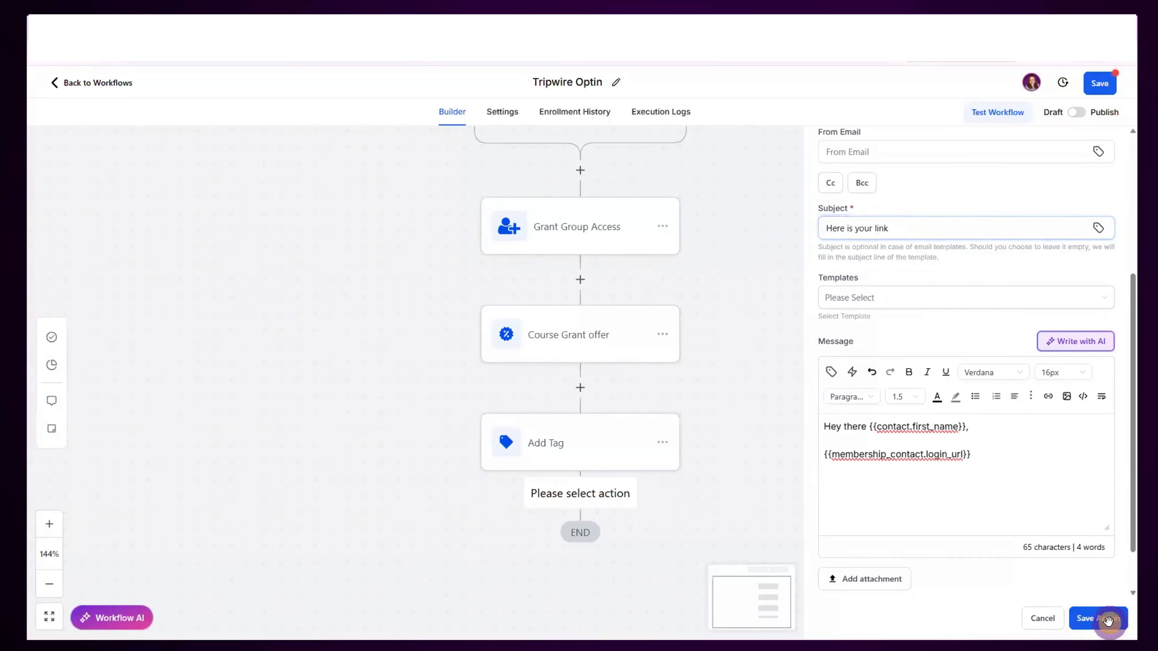
Add a Wait action after the email with a Time Delay, choose its unit, set the amount to 1, and save it
left_click(580, 520)
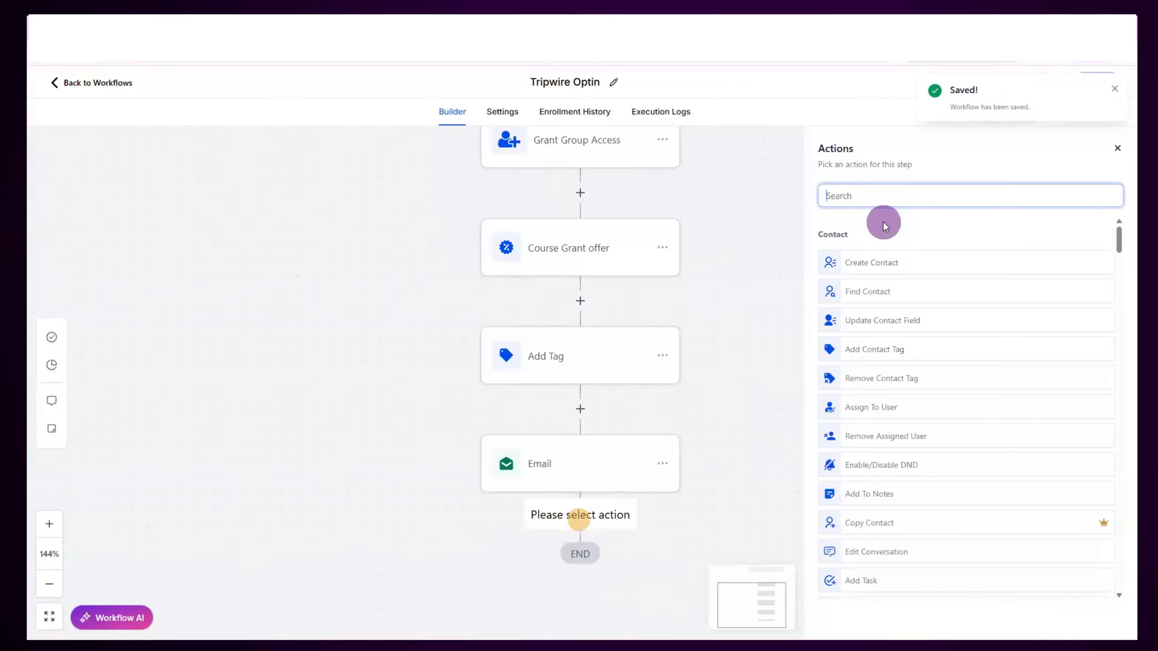
type("wait")
left_click(861, 253)
left_click(737, 326)
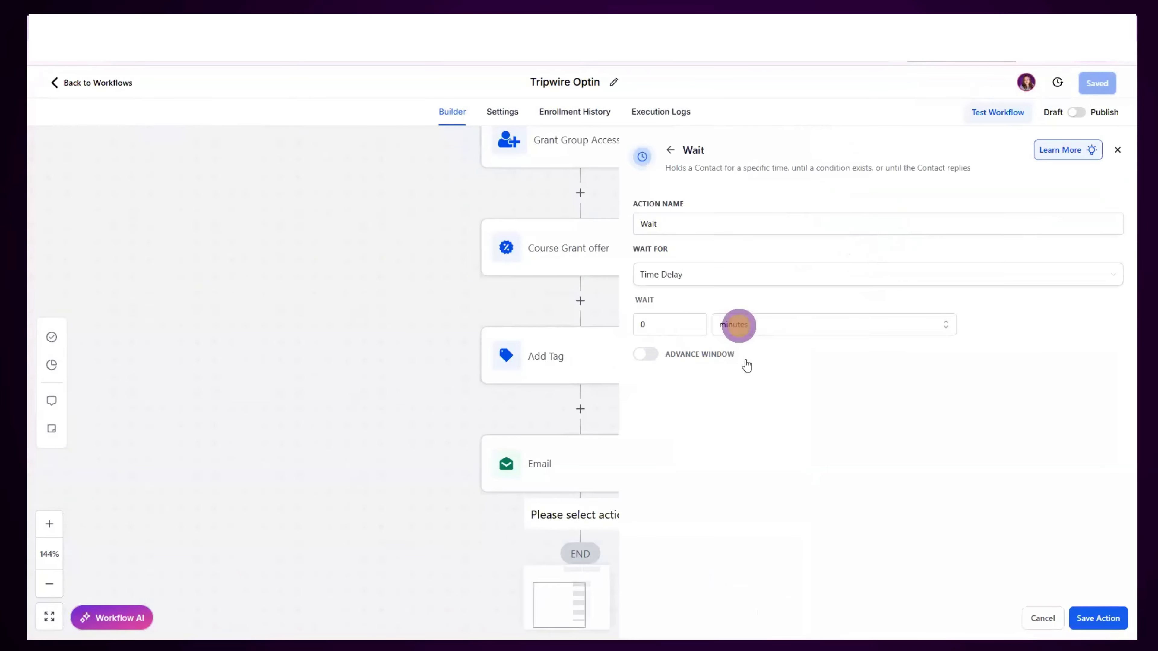
left_click(751, 390)
left_click(667, 324)
type("1")
left_click(1098, 618)
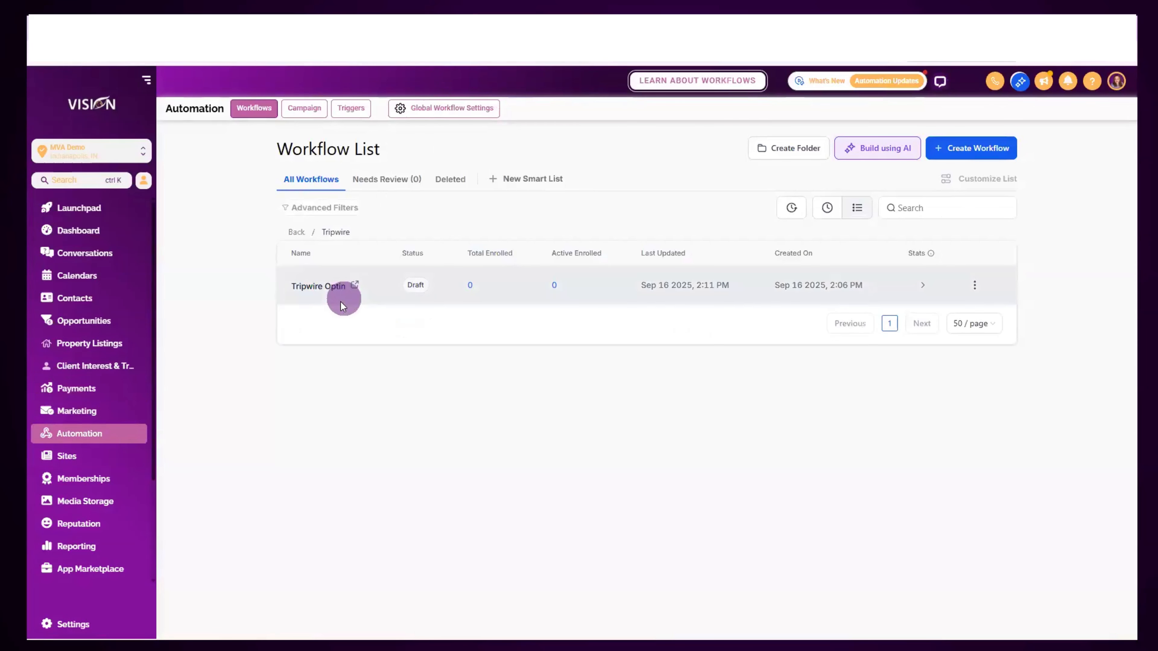
Create a new workflow from scratch in the Tripwire folder and name it "Upsell Tripwire"
left_click(977, 150)
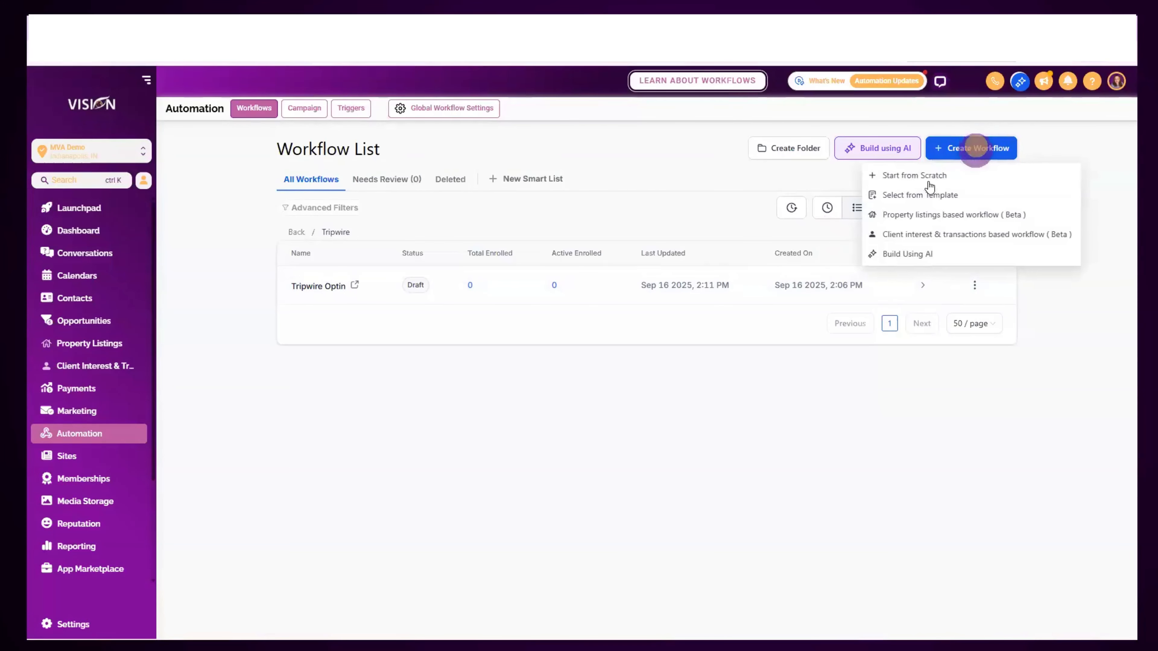
left_click(926, 177)
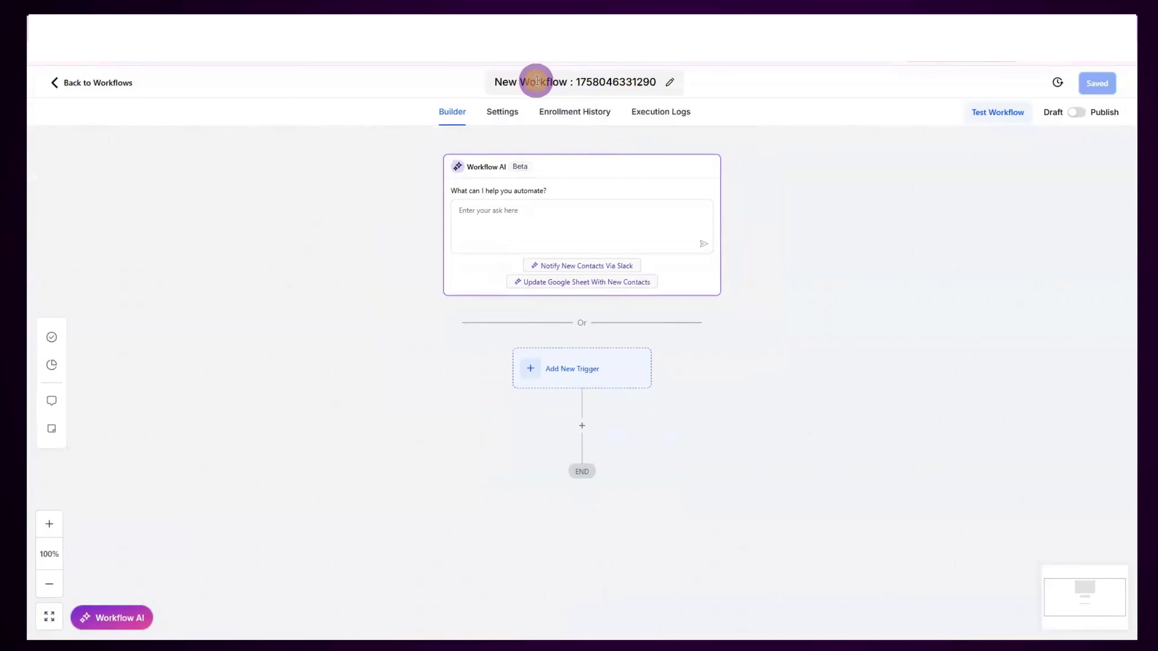
left_click(537, 80)
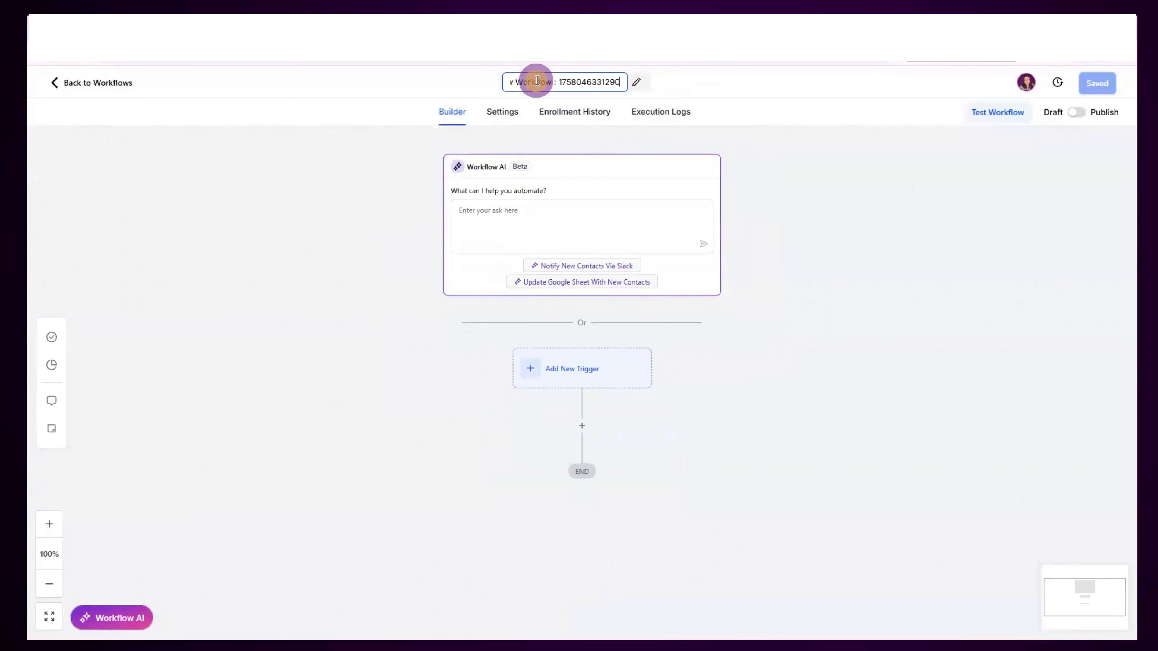
left_click_drag(615, 80, 492, 78)
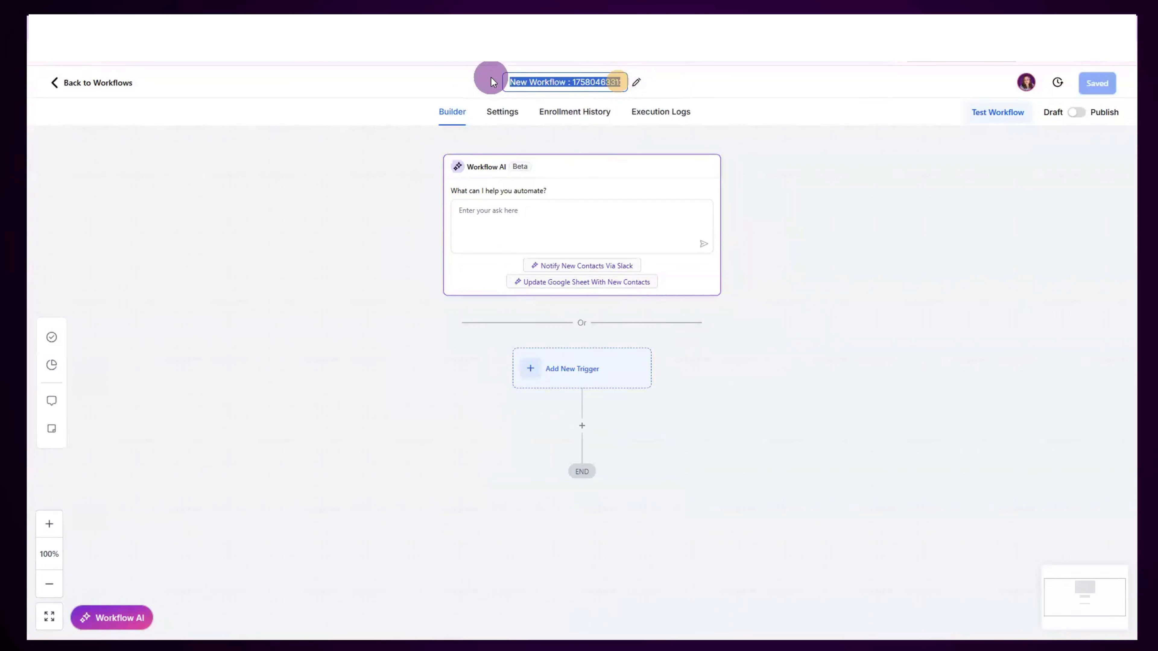
type("Upsell Tripw")
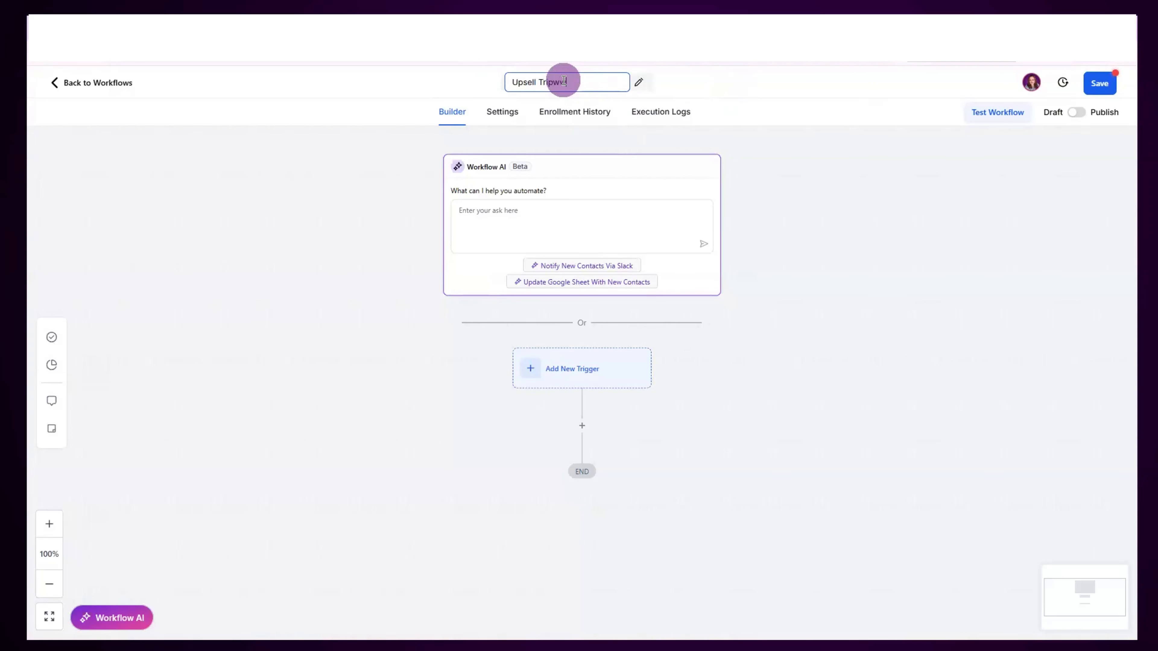
type("ire")
Add a new workflow trigger of the type Order Submitted
left_click(567, 375)
left_click(859, 201)
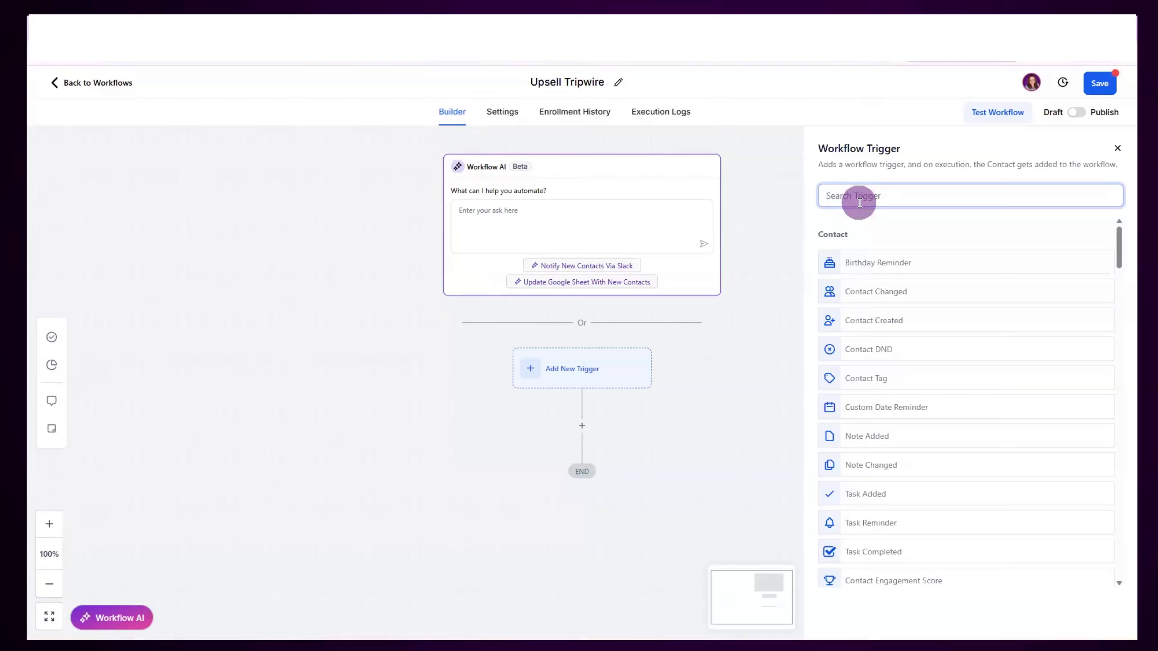
type("order")
left_click(864, 294)
Filter the Order Submitted trigger to Global Product Is DFY and save the trigger
left_click(659, 324)
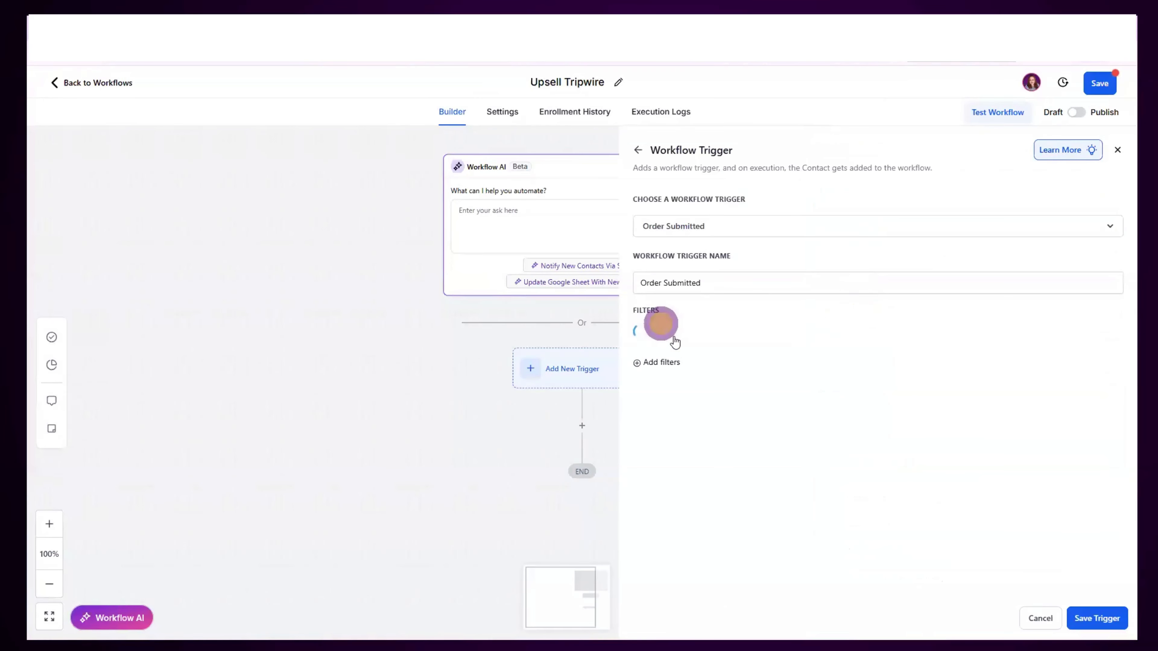
left_click(669, 337)
left_click(692, 413)
left_click(918, 334)
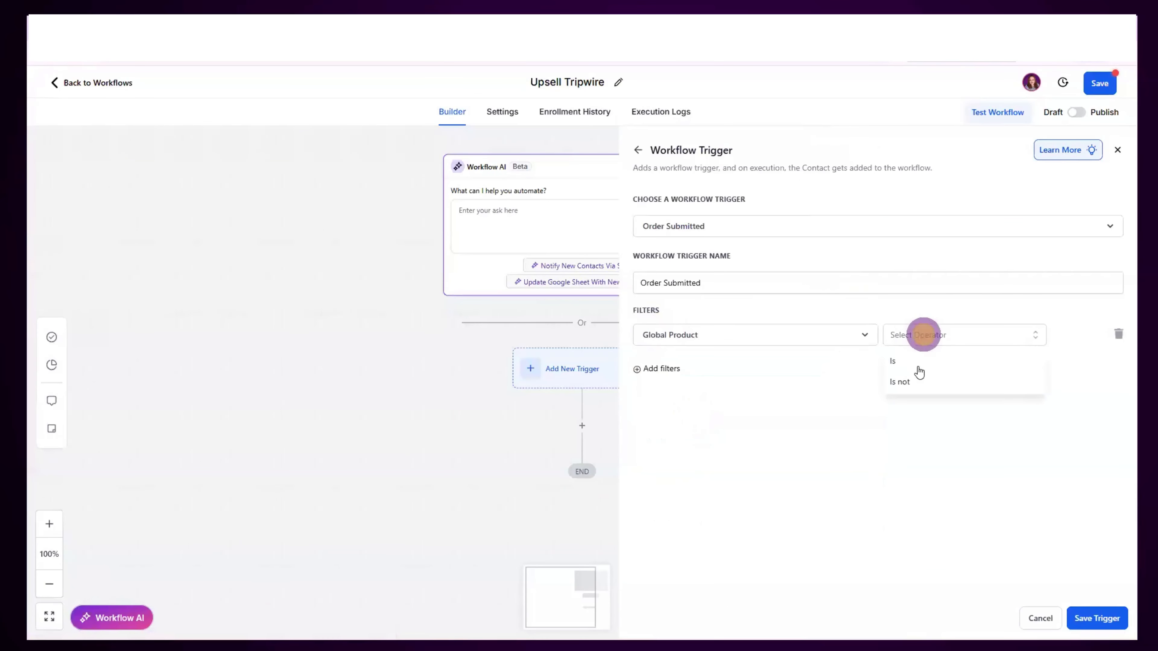
left_click(914, 364)
left_click(980, 337)
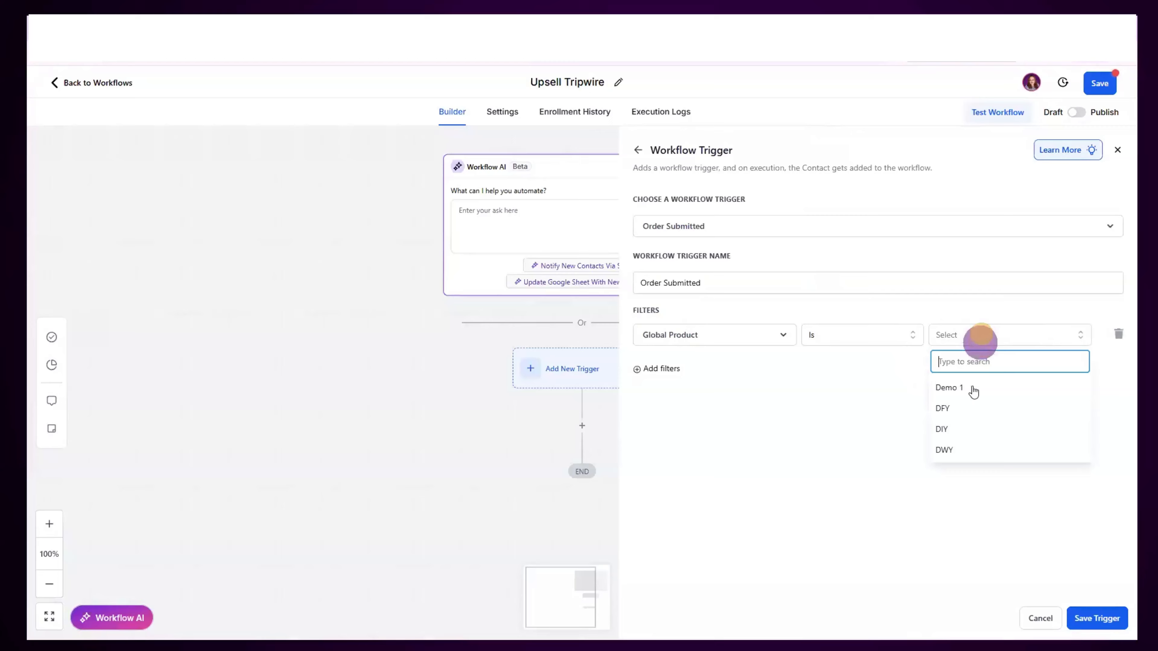
left_click(955, 411)
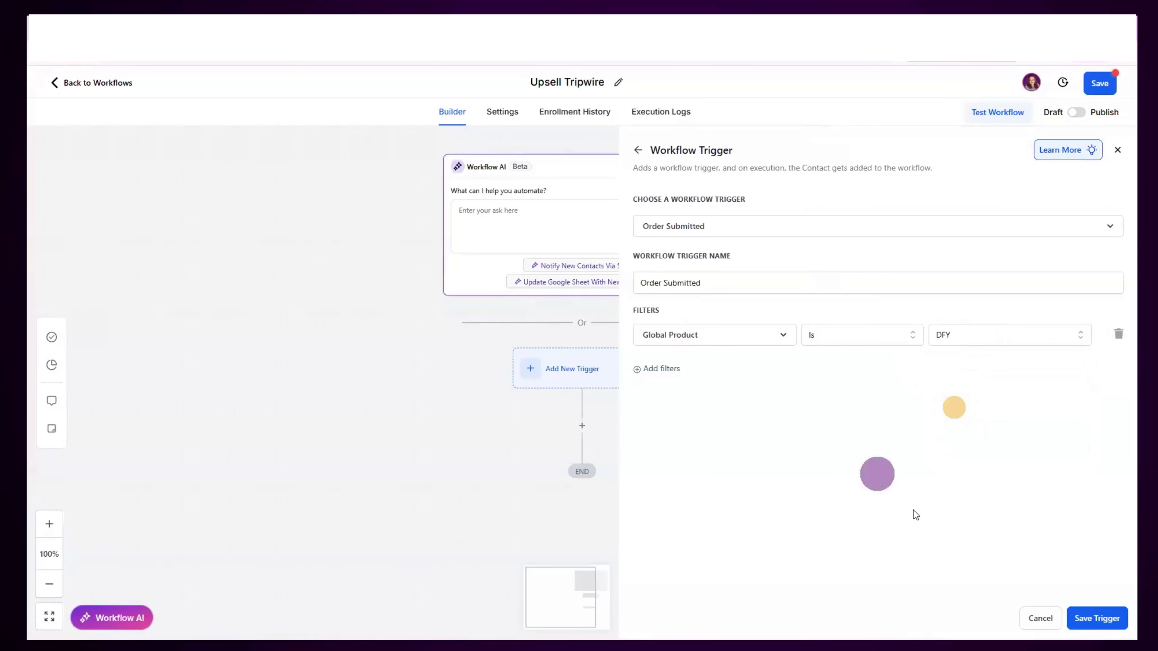
left_click(1098, 619)
Reopen the Order Submitted trigger and review its product filter settings
left_click_drag(856, 372, 836, 198)
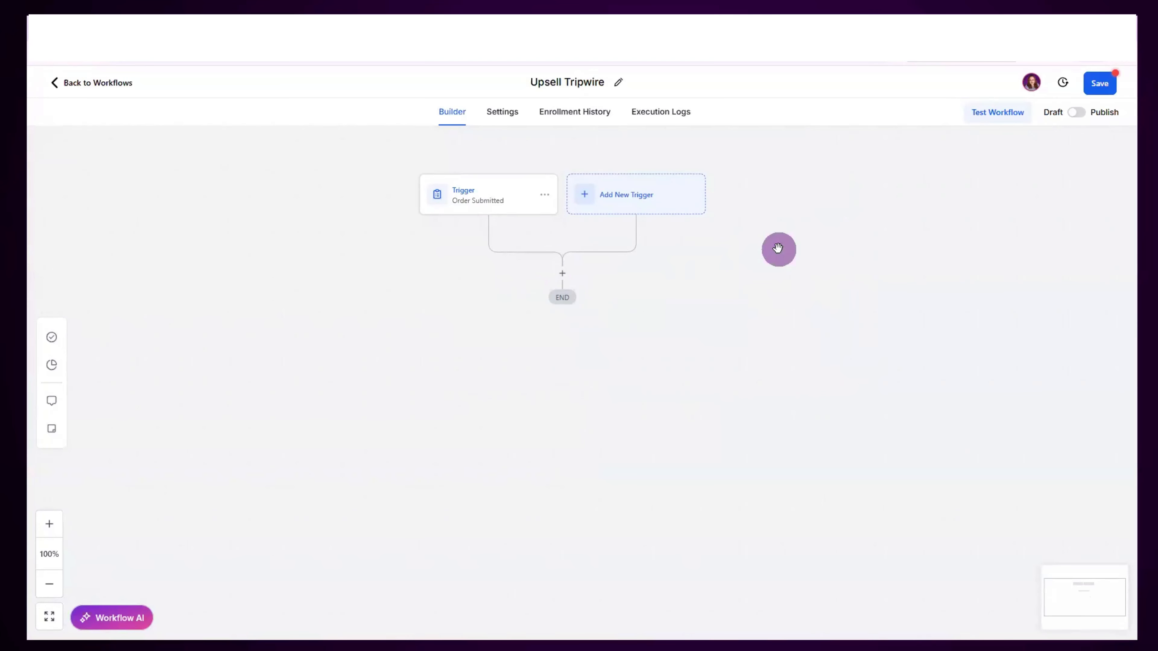
left_click(490, 198)
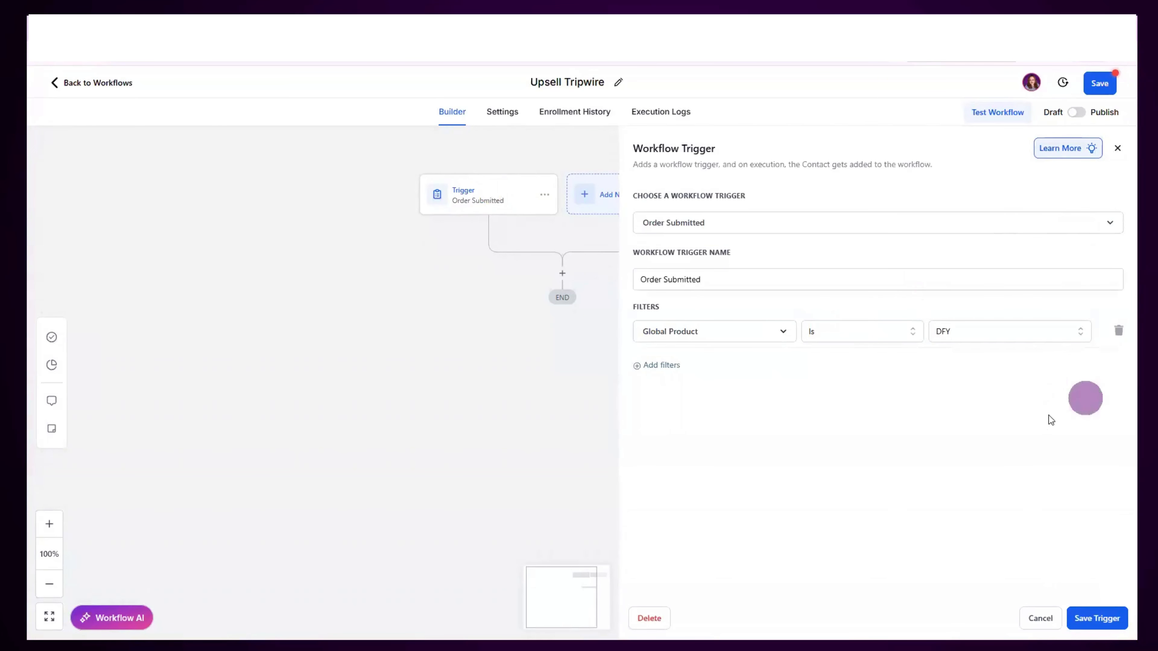
left_click(1039, 619)
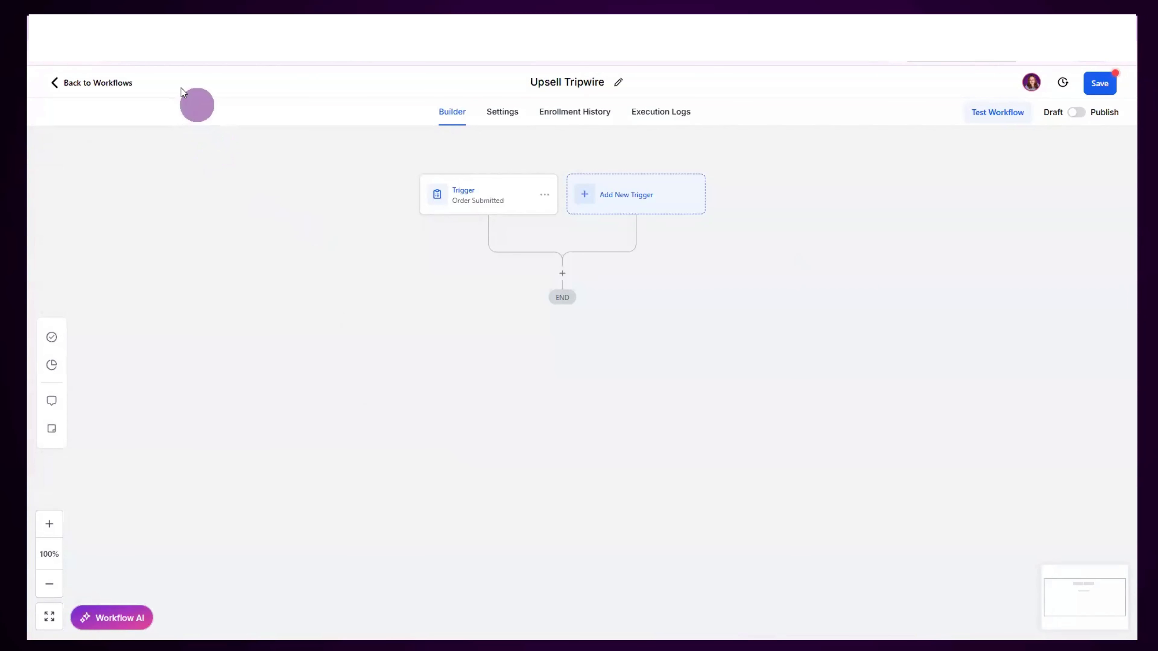
left_click(492, 201)
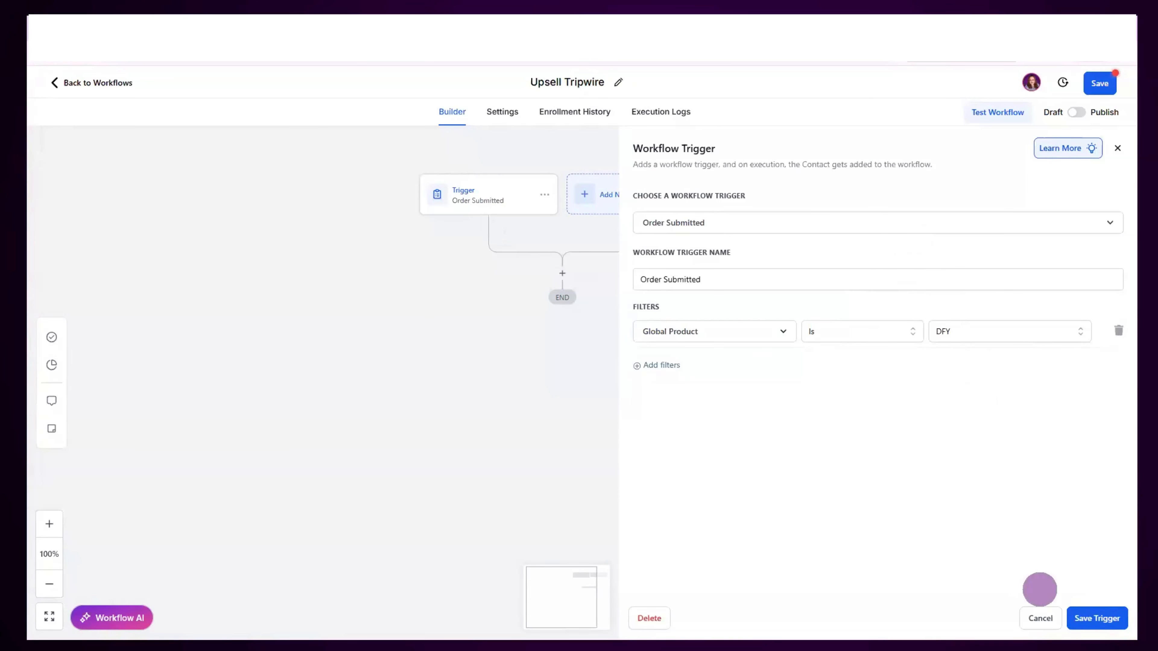
left_click(1040, 618)
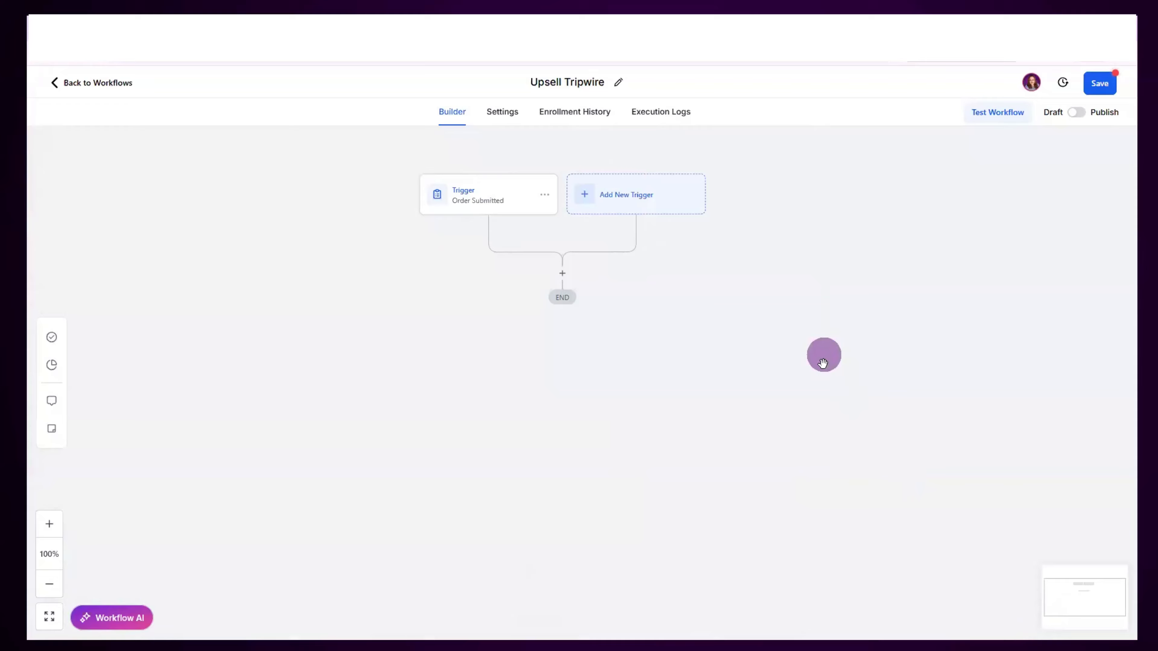
left_click(477, 196)
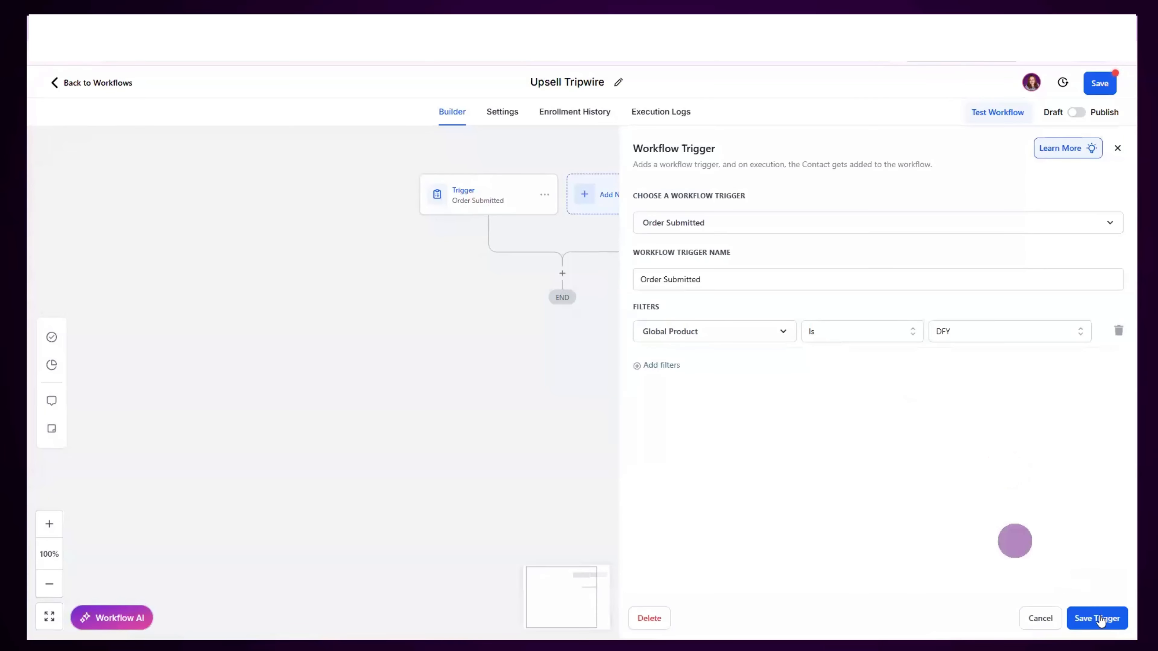
left_click(1103, 618)
Add an Add Contact Tag action after the trigger, assign the ads+dfy tag, and save it
left_click(560, 270)
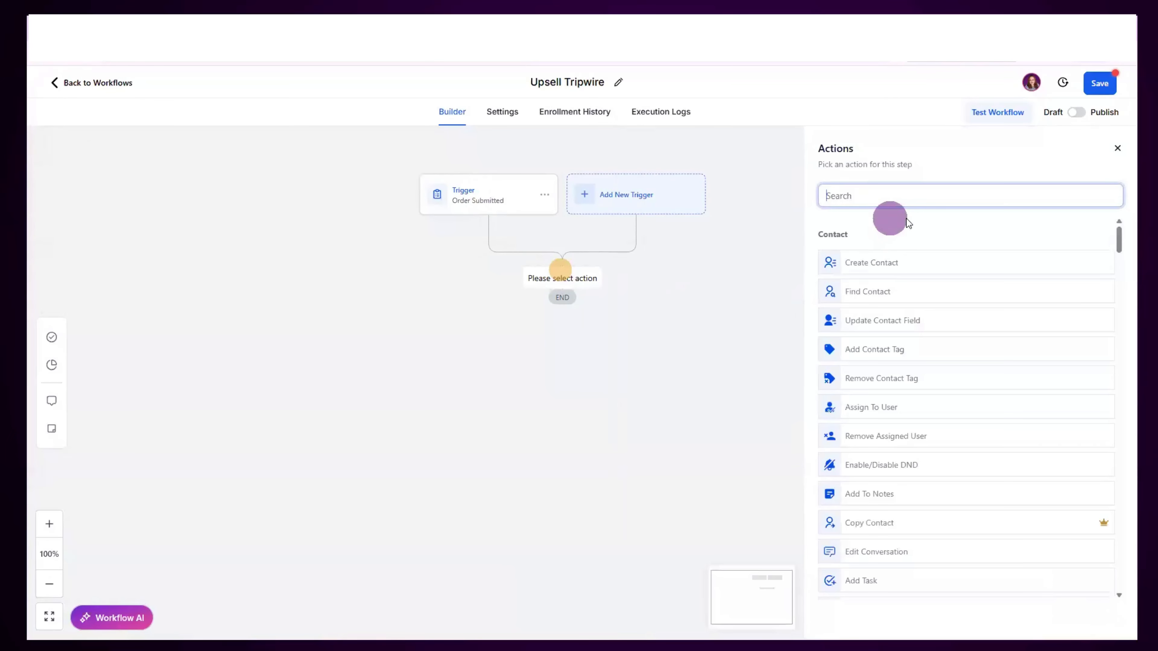
type("tag")
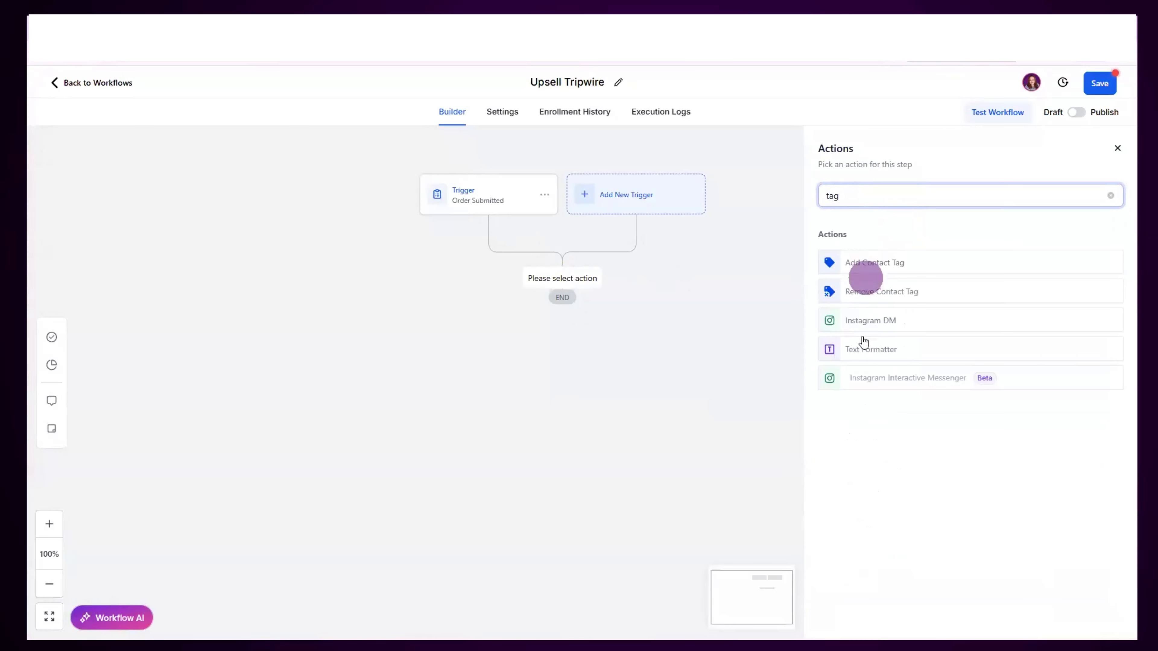
left_click(859, 263)
left_click(831, 272)
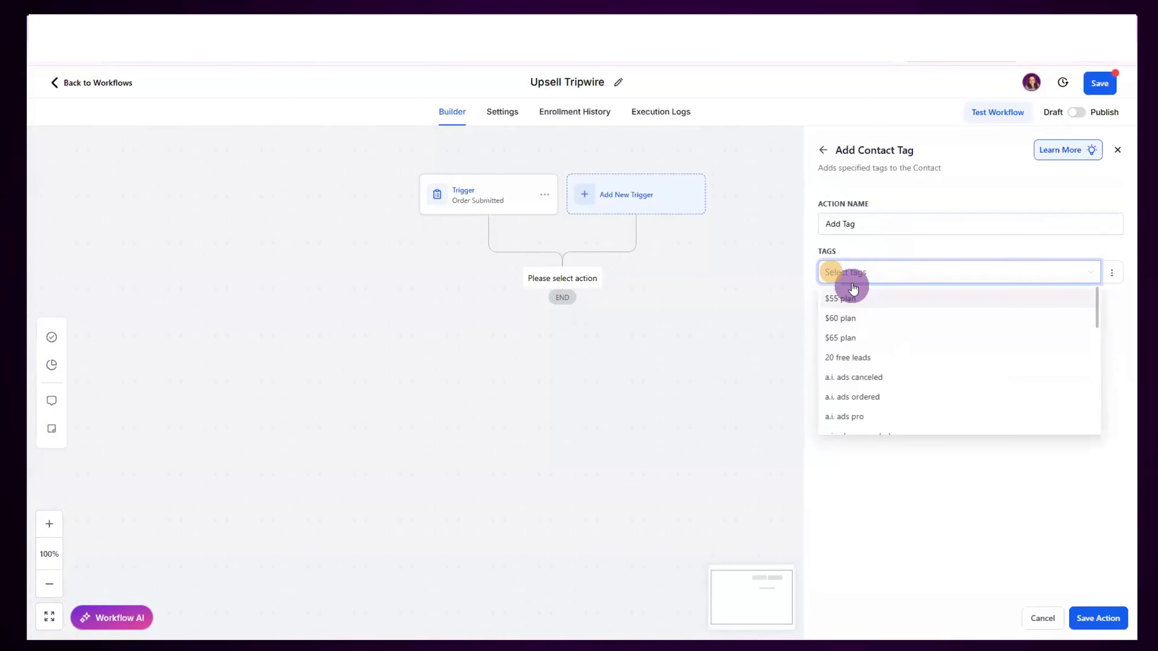
type("dfy")
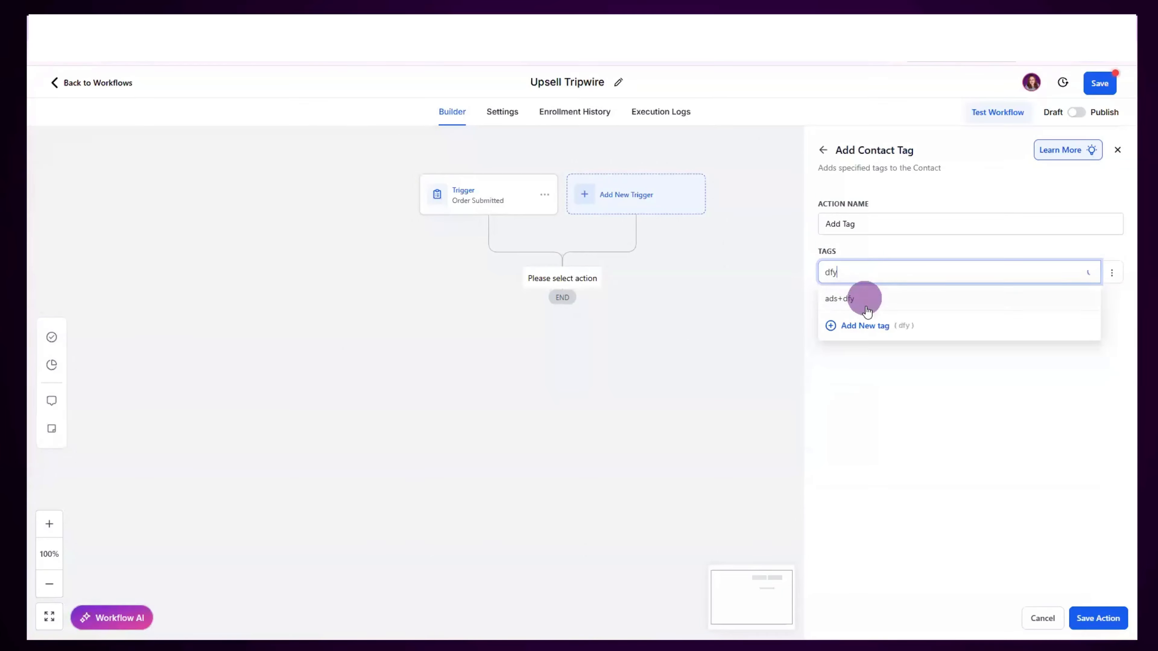
left_click(1036, 487)
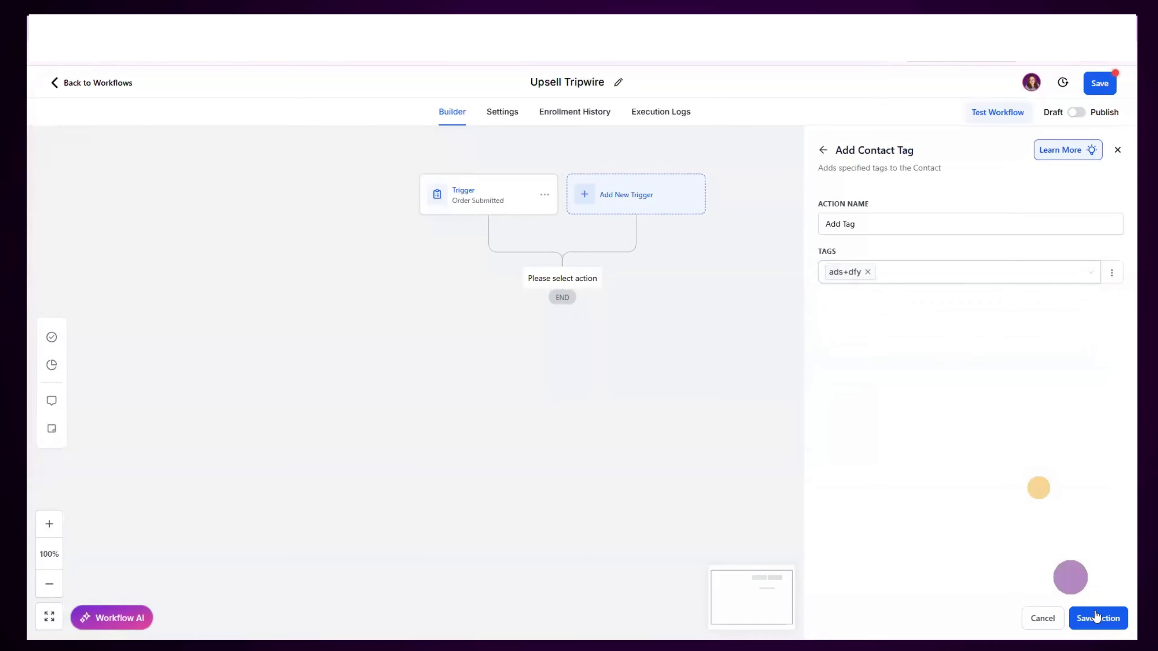
left_click(1098, 619)
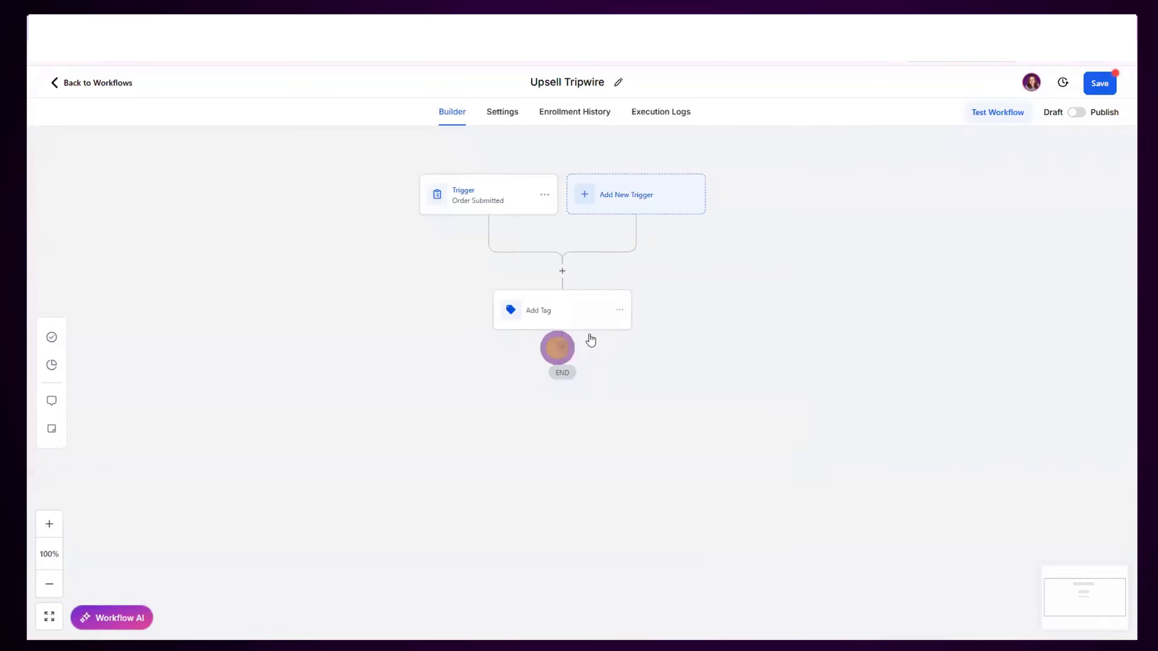
left_click(560, 348)
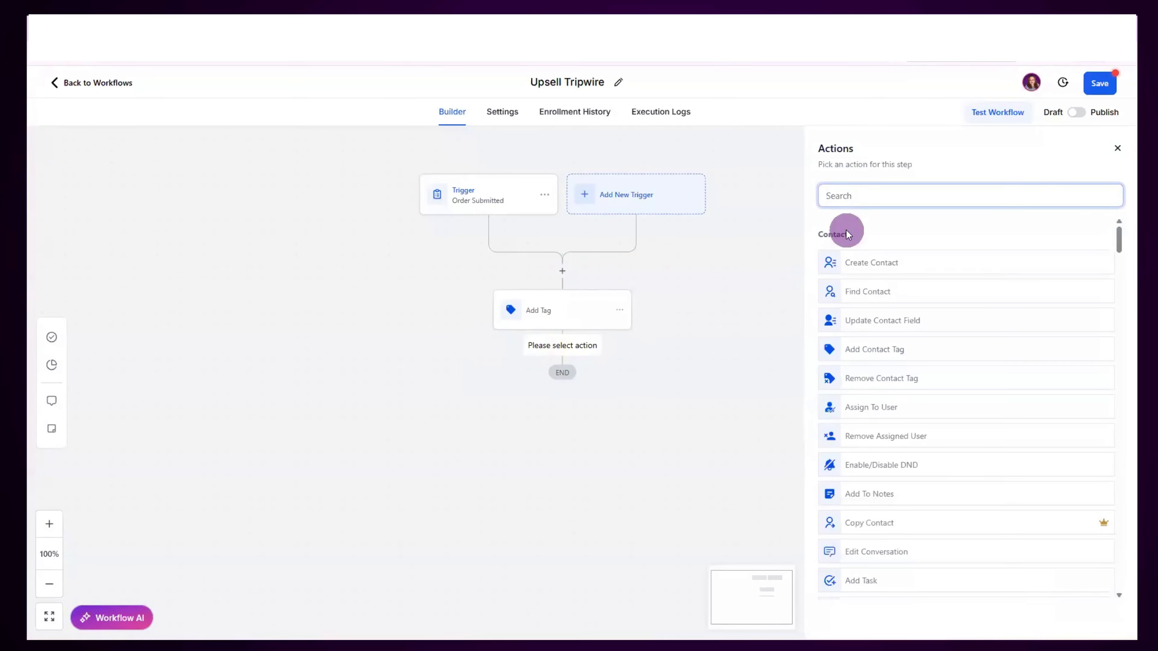
type("emai")
left_click(866, 254)
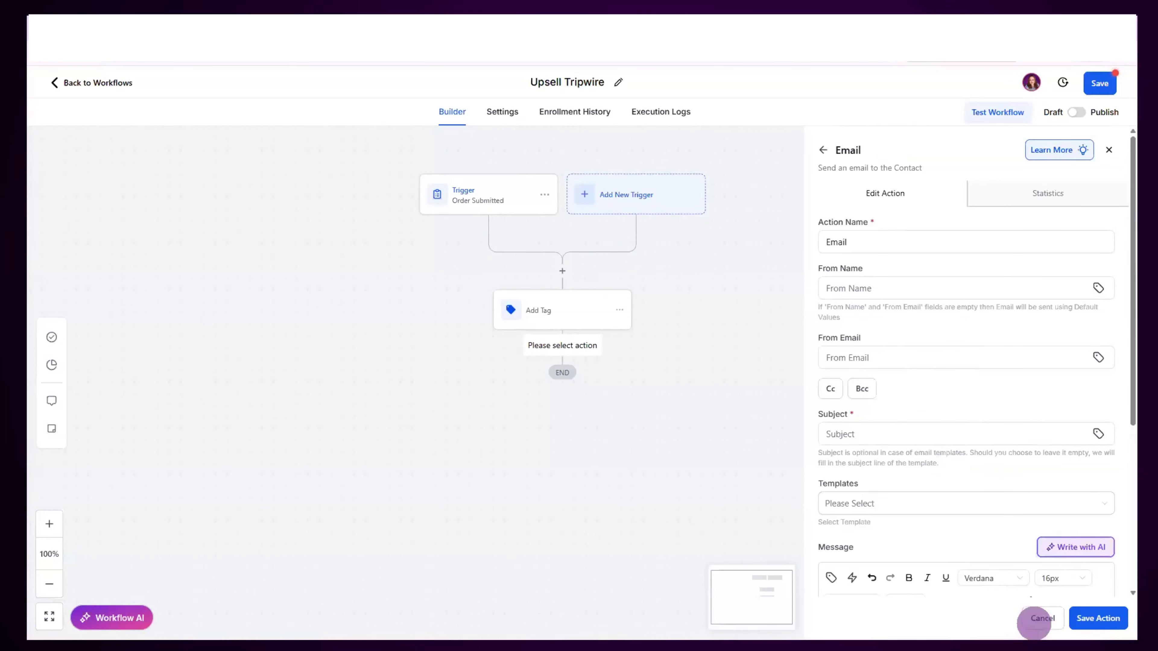
left_click(1041, 619)
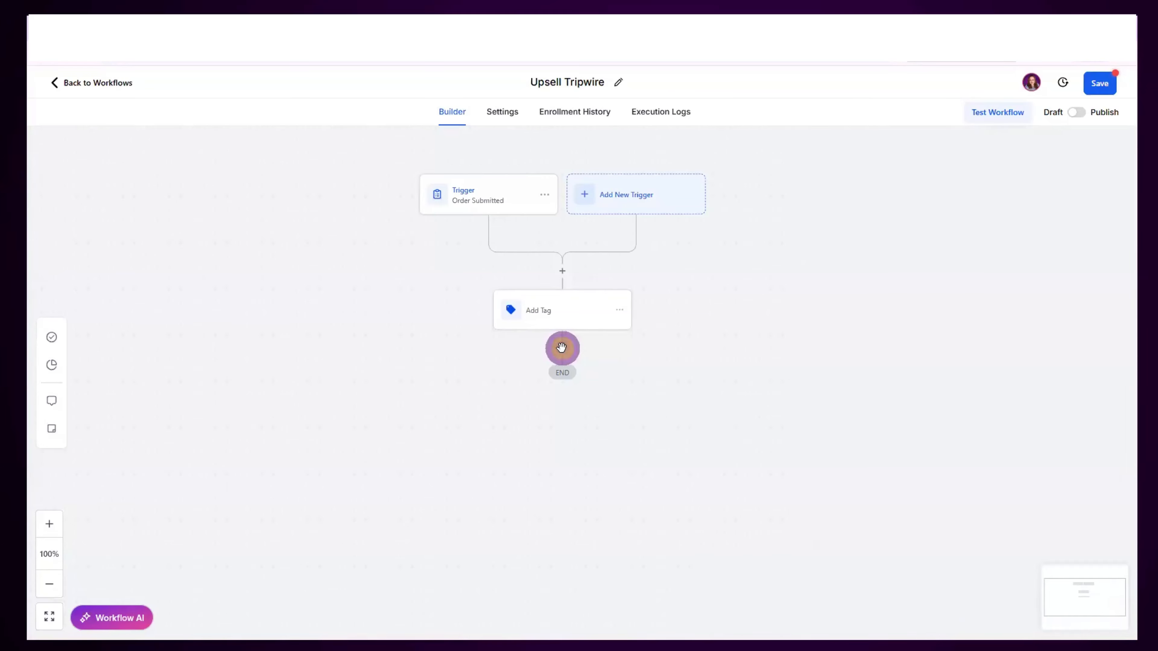
Add a Grant Group Access action after the Add Tag action, select its group, and save the action
left_click(561, 348)
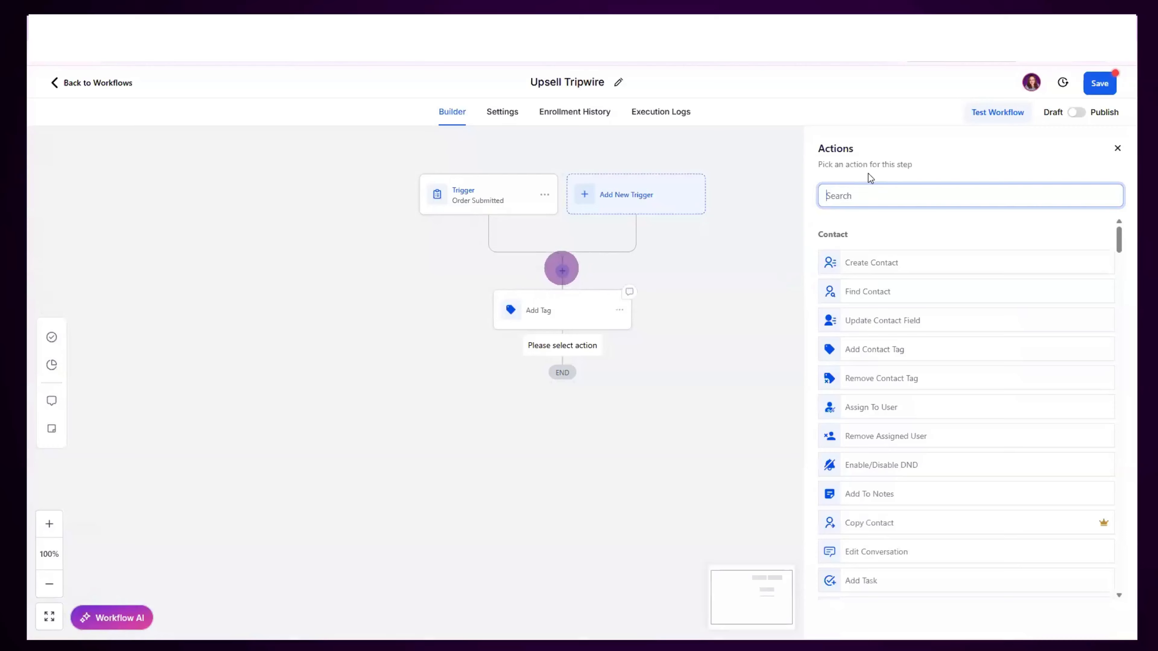
type("g")
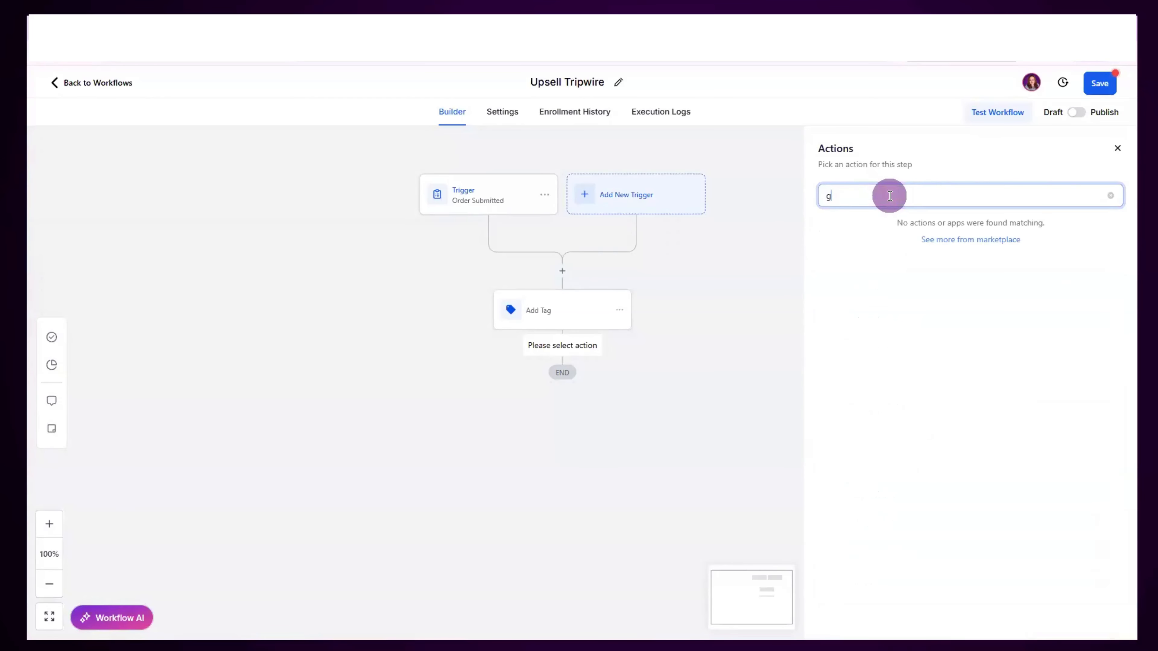
type("roup")
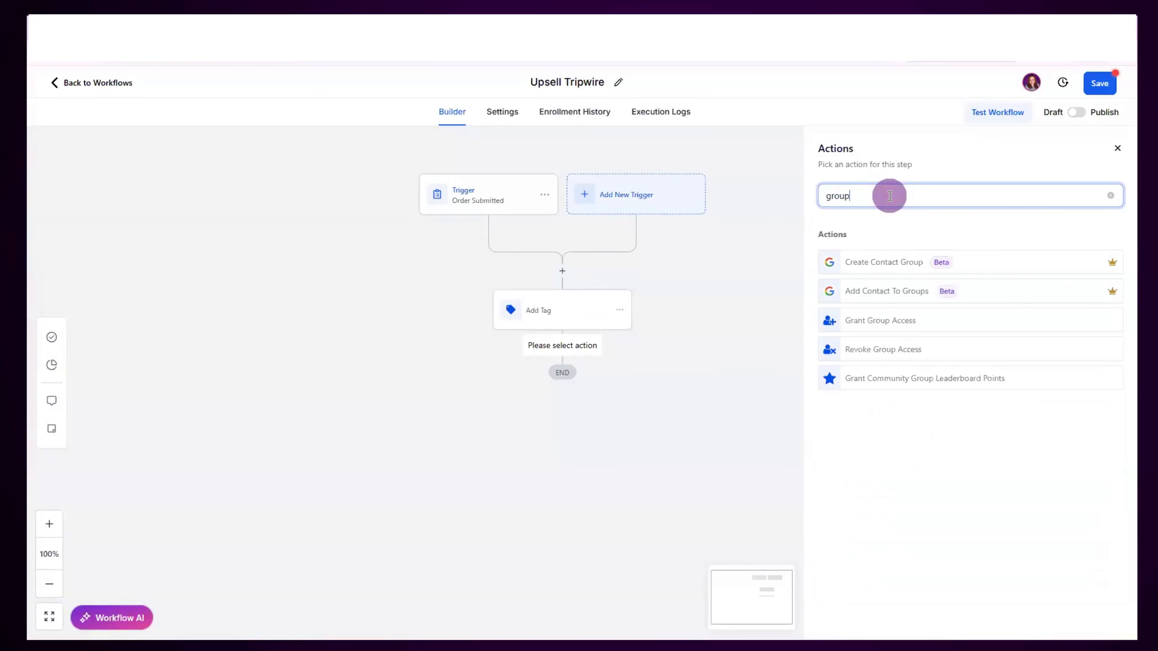
left_click(875, 322)
left_click(847, 275)
left_click(849, 317)
left_click(1097, 618)
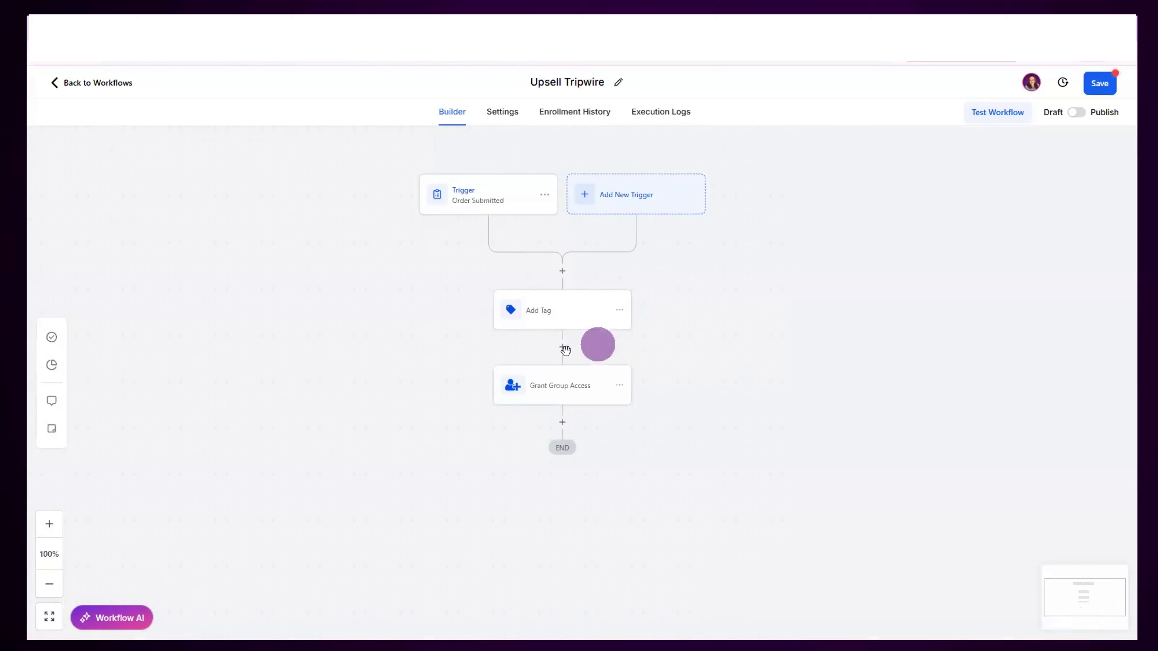
Insert a Course Grant Offer action for the Demo 1 offer between the Add Tag and Grant Group Access actions
left_click(559, 347)
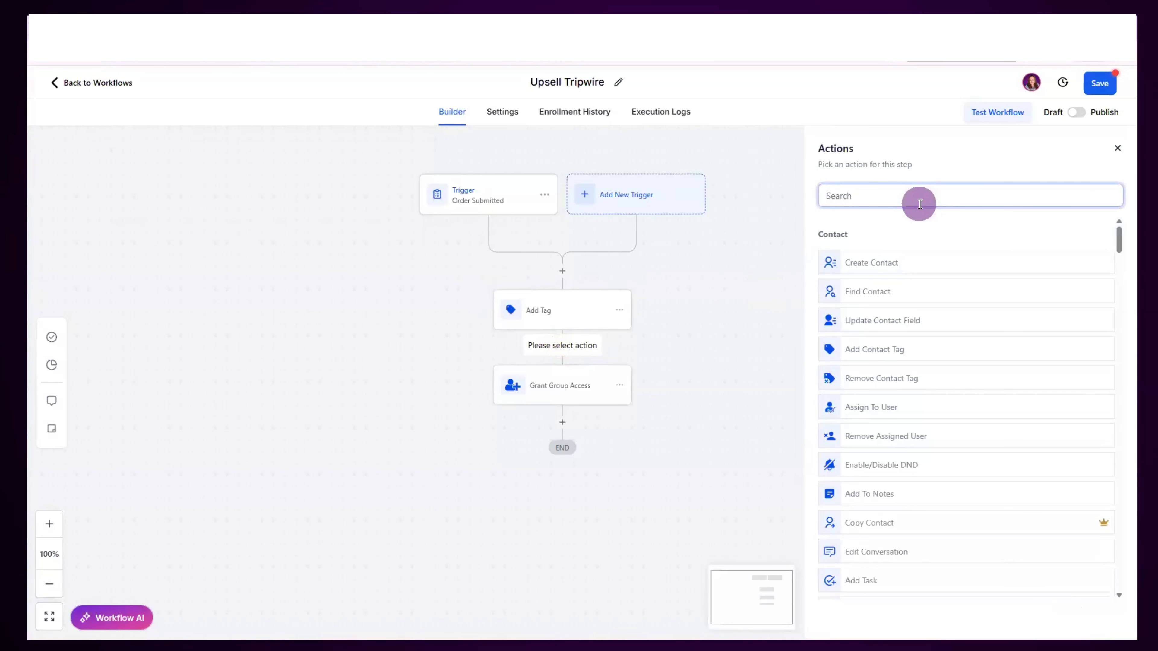
type("cou")
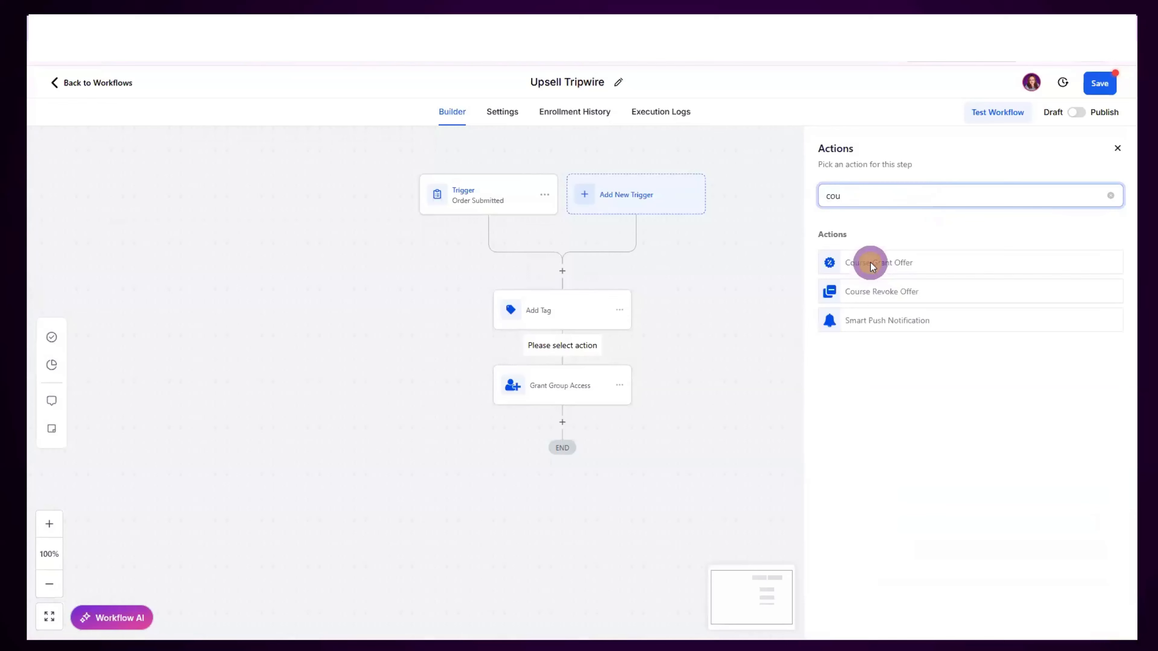
left_click(871, 263)
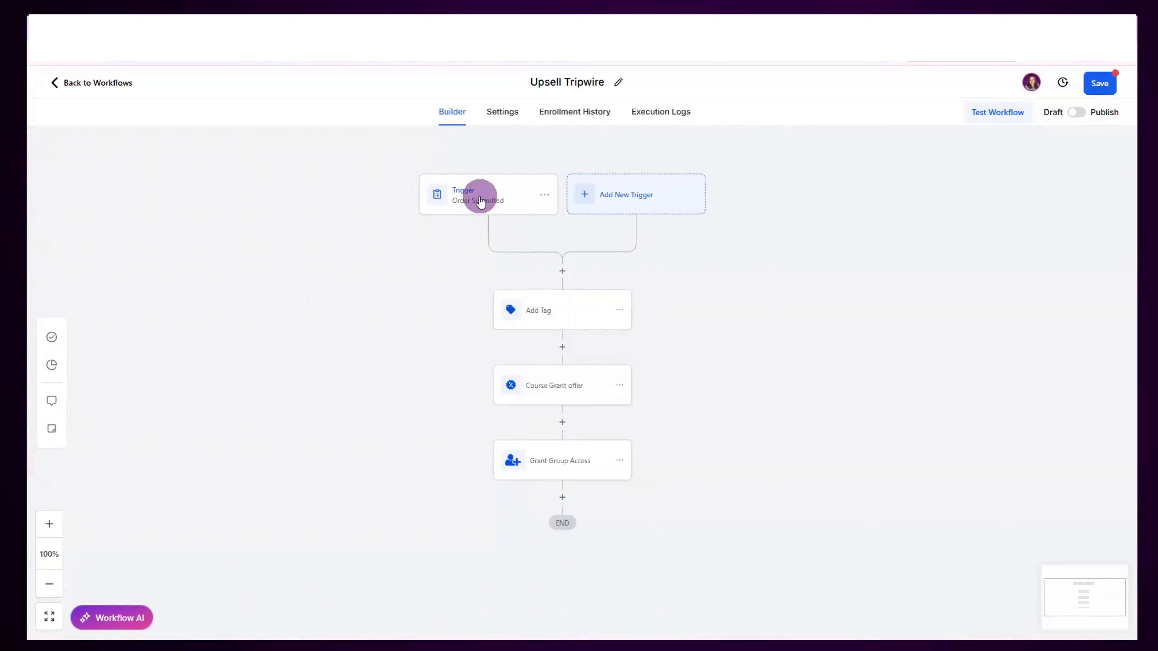
Review the Order Submitted trigger's product filter and the offer choices in the Course Grant Offer action
left_click(480, 199)
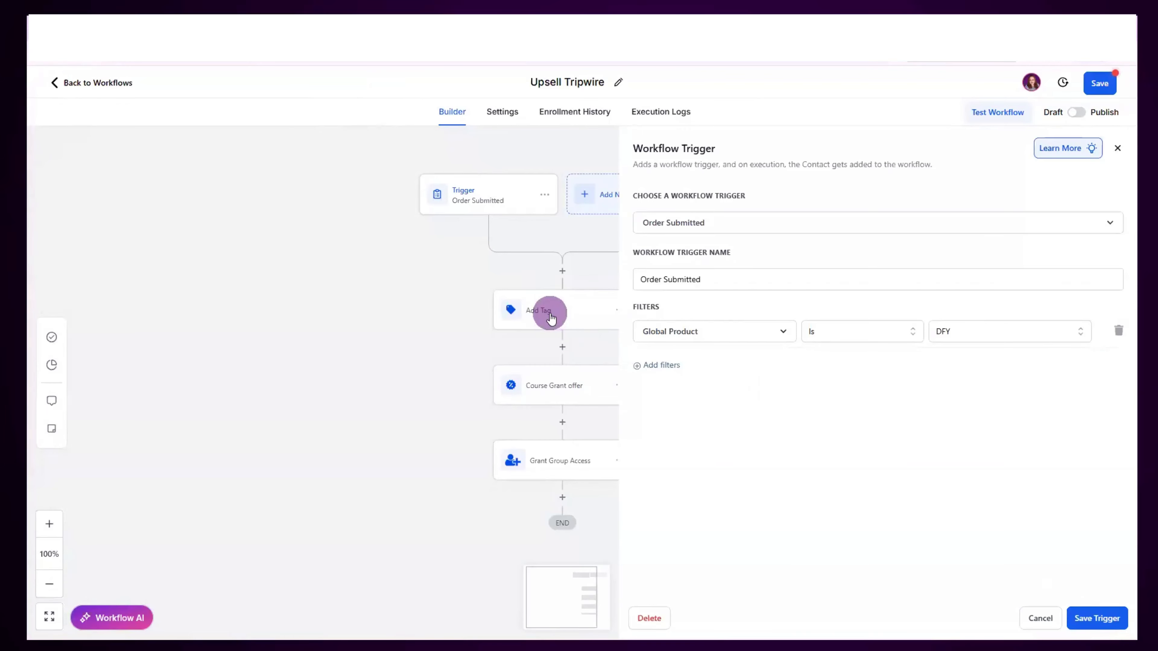
left_click(1052, 615)
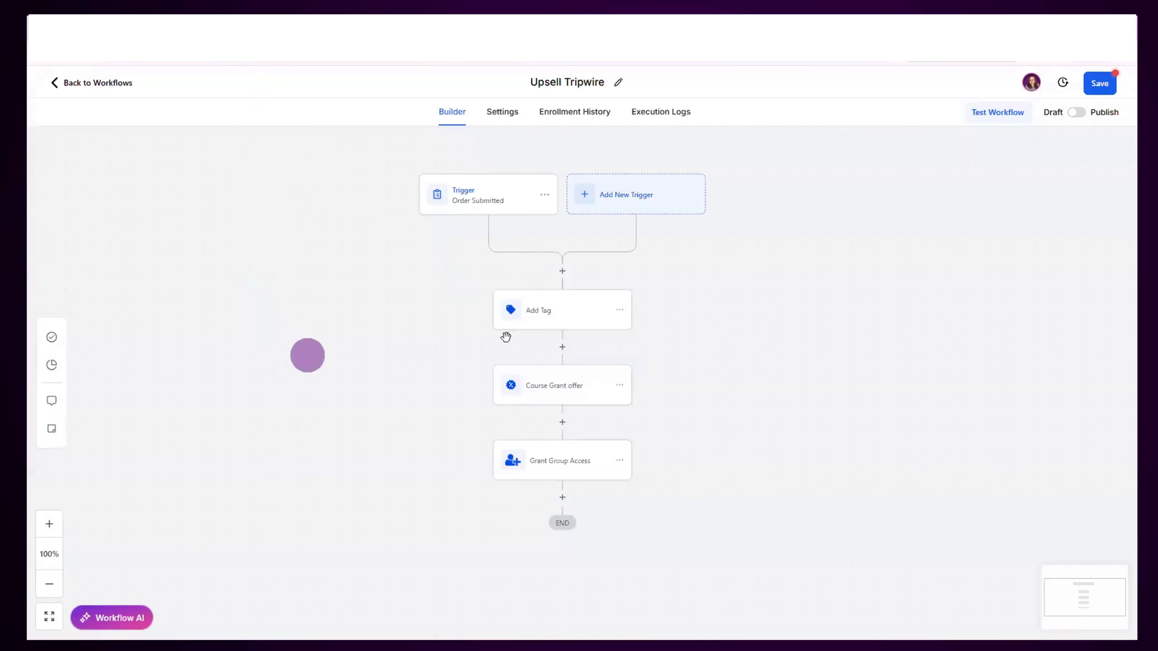
left_click(562, 390)
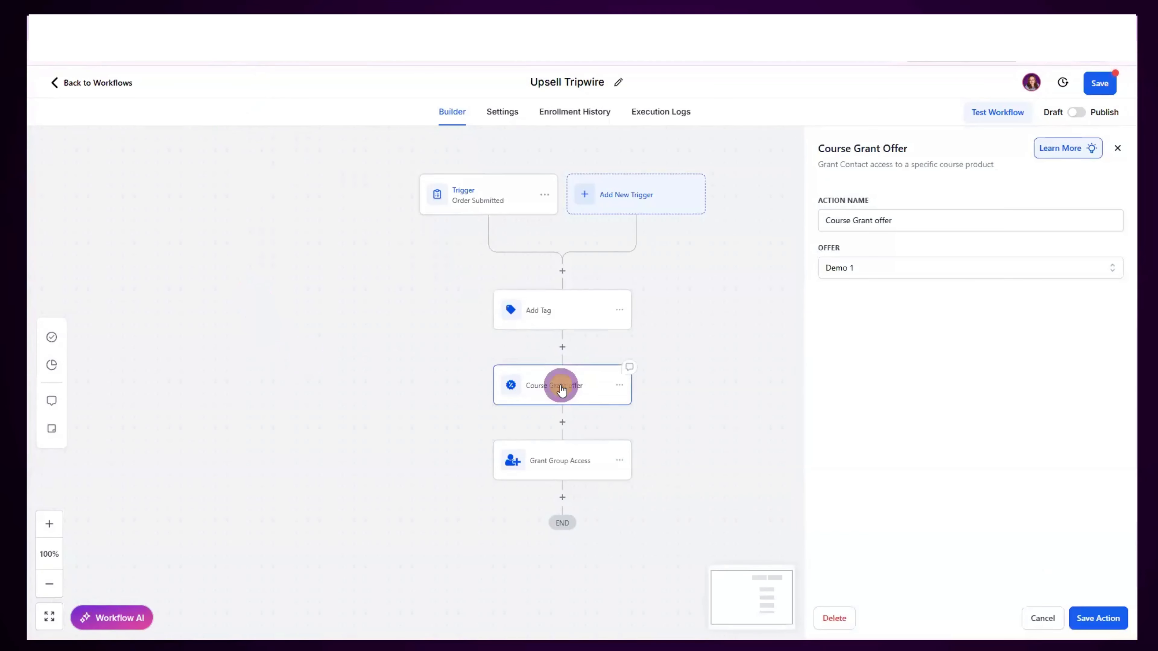
left_click(857, 269)
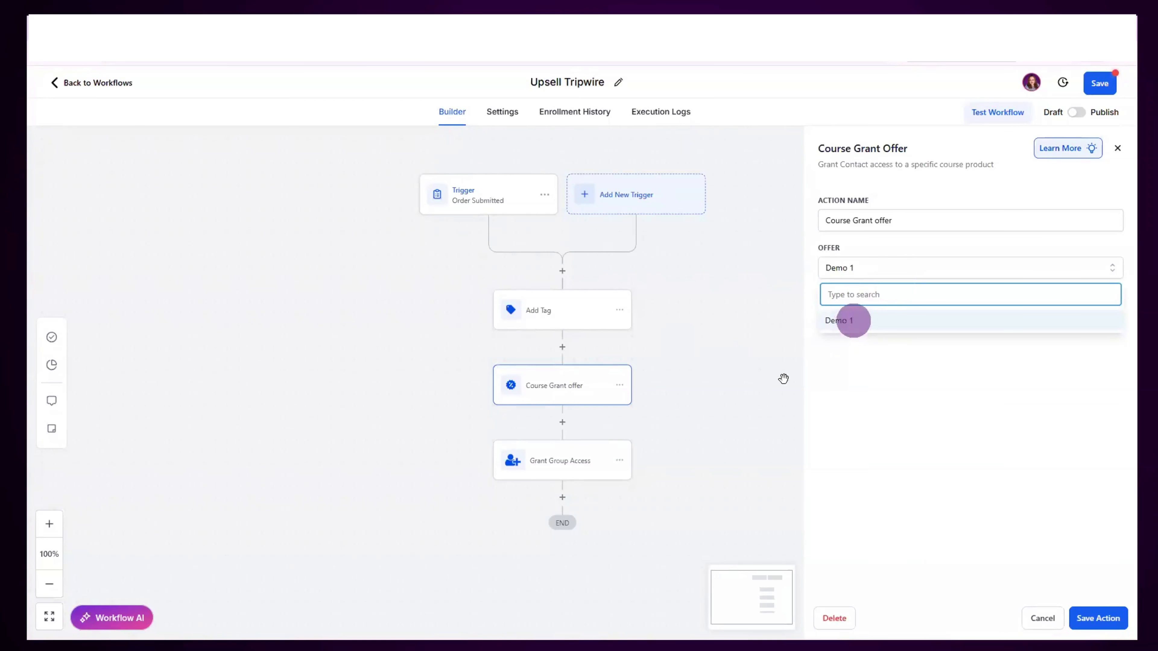
Delete the Course Grant Offer action from the workflow
left_click(552, 390)
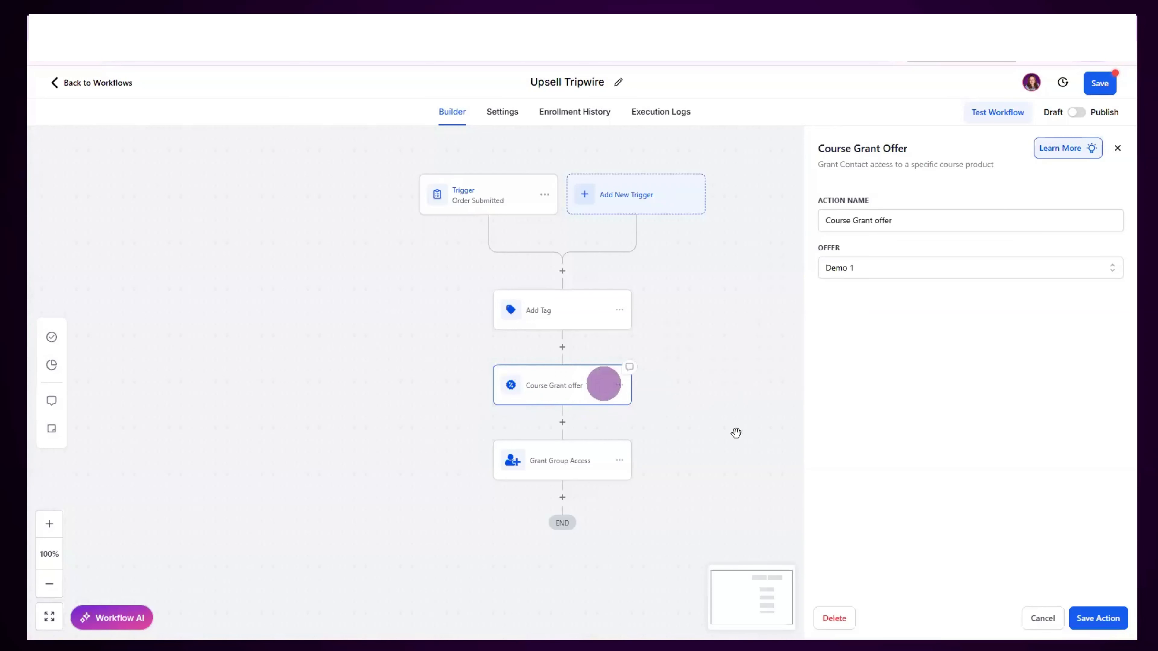
left_click(839, 619)
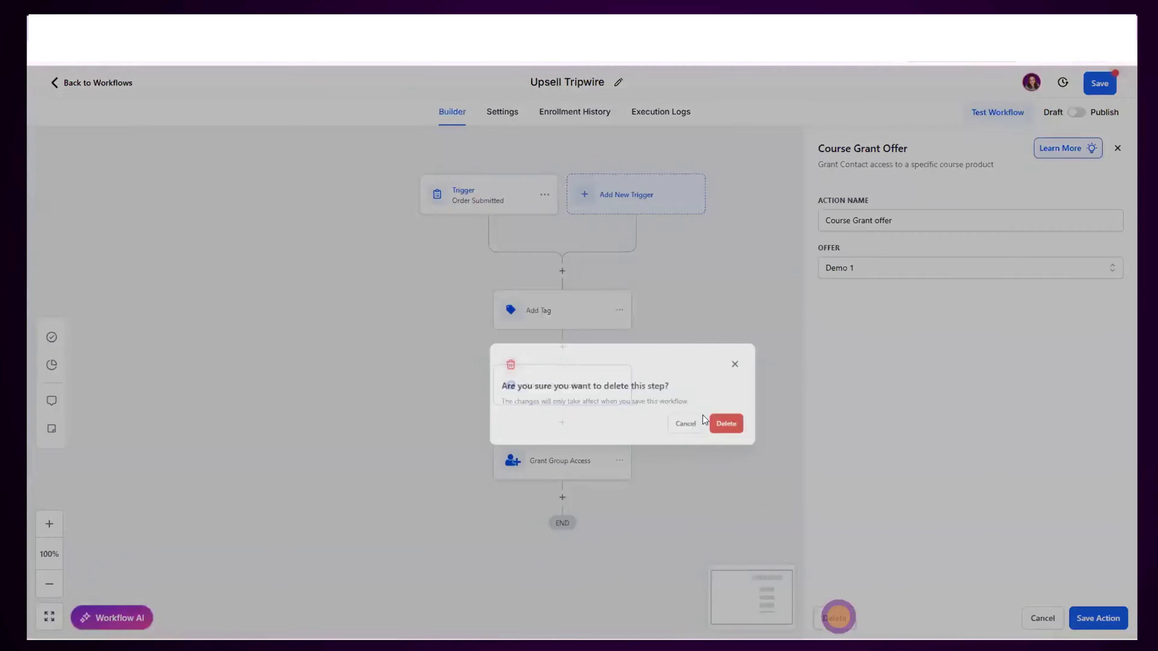
left_click(707, 385)
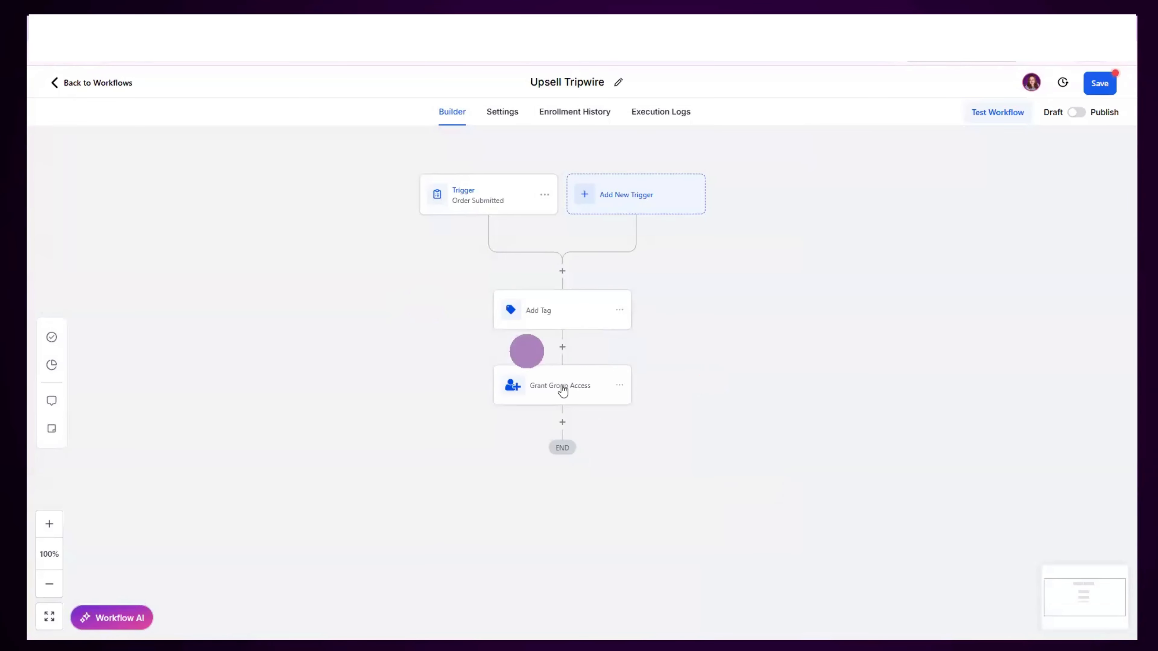
Delete the Grant Group Access action and save the workflow
left_click(621, 387)
left_click(675, 471)
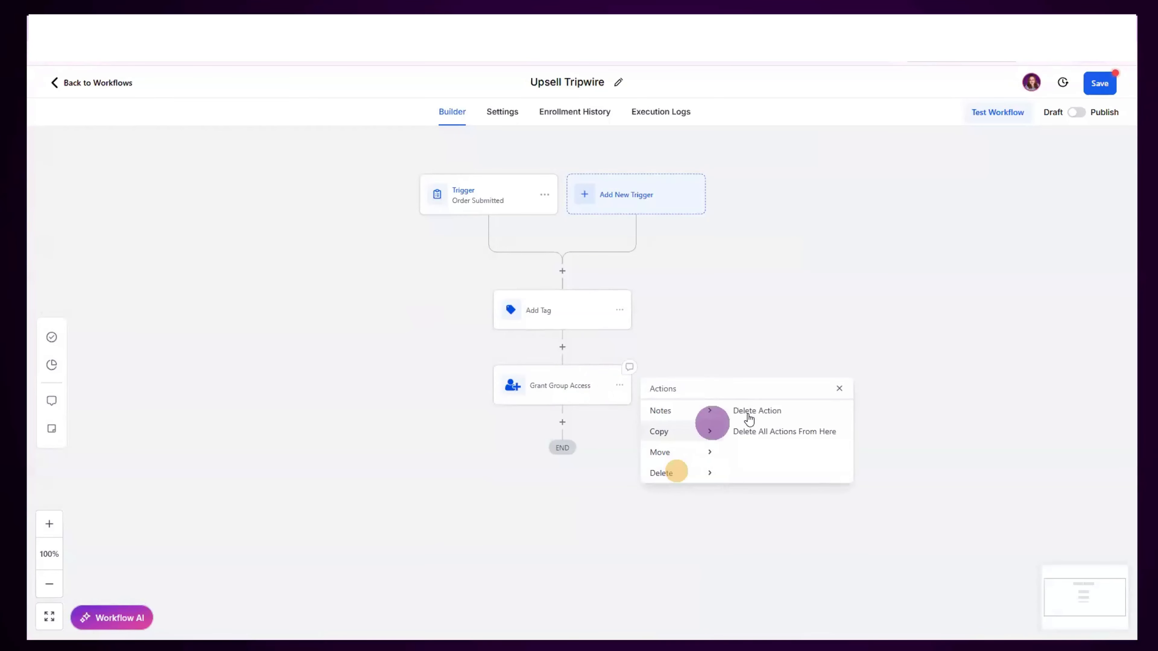
left_click(750, 414)
left_click(693, 388)
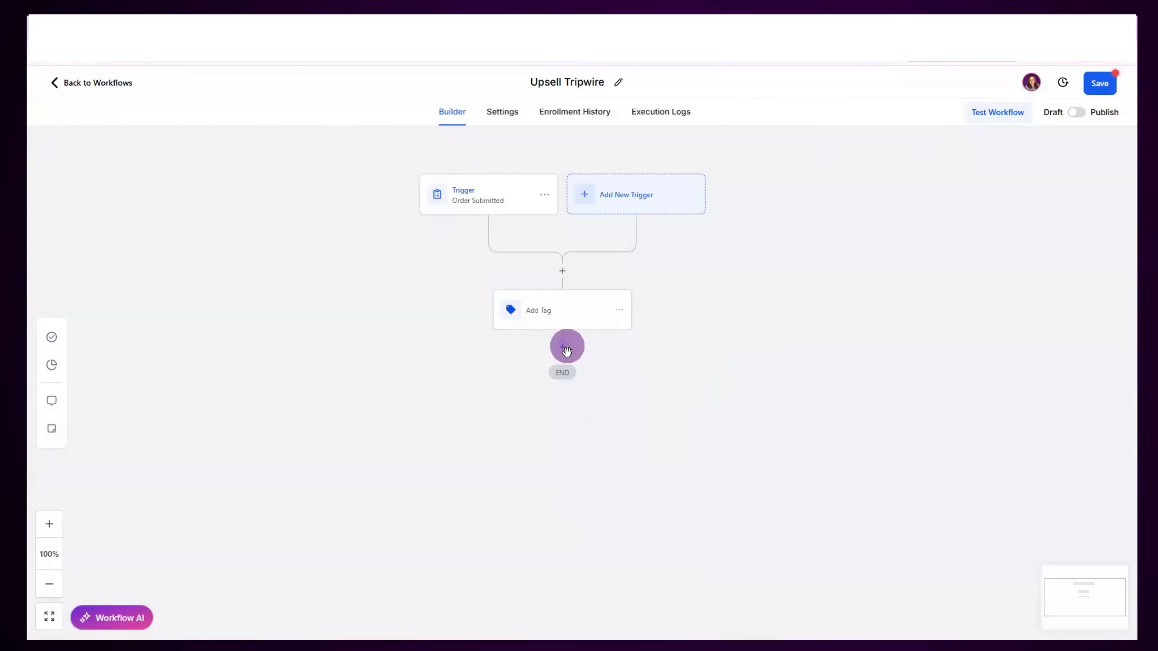
left_click(1099, 83)
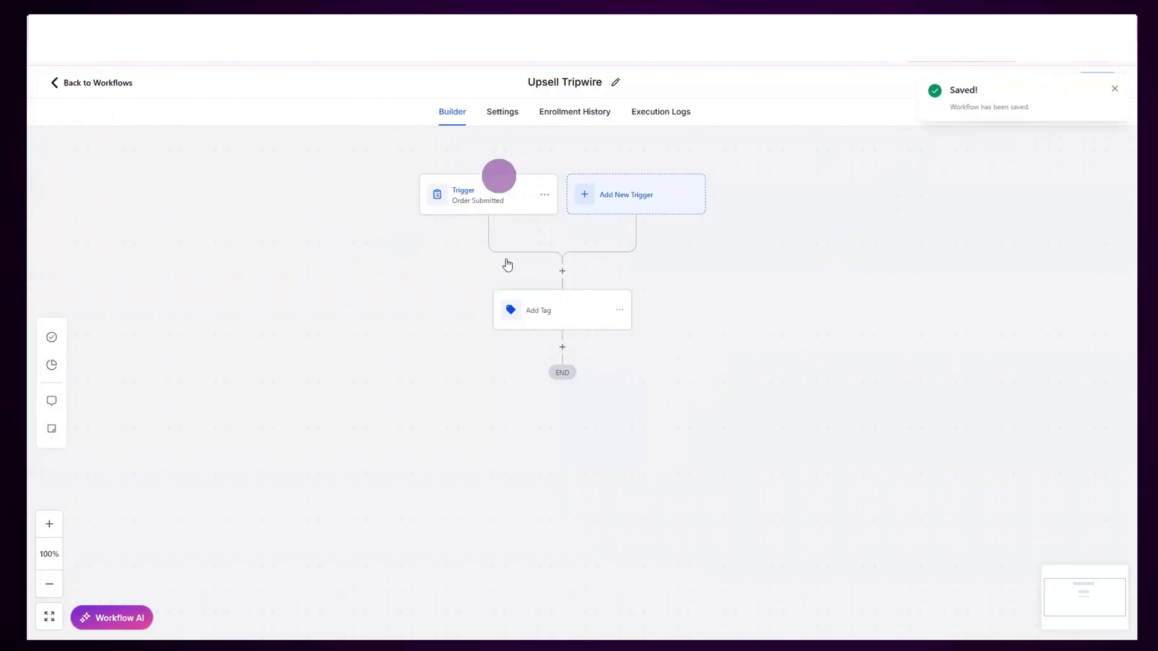
Add a Send Email action after the Add Tag action with the message "Here is how you acess your account"
left_click(563, 351)
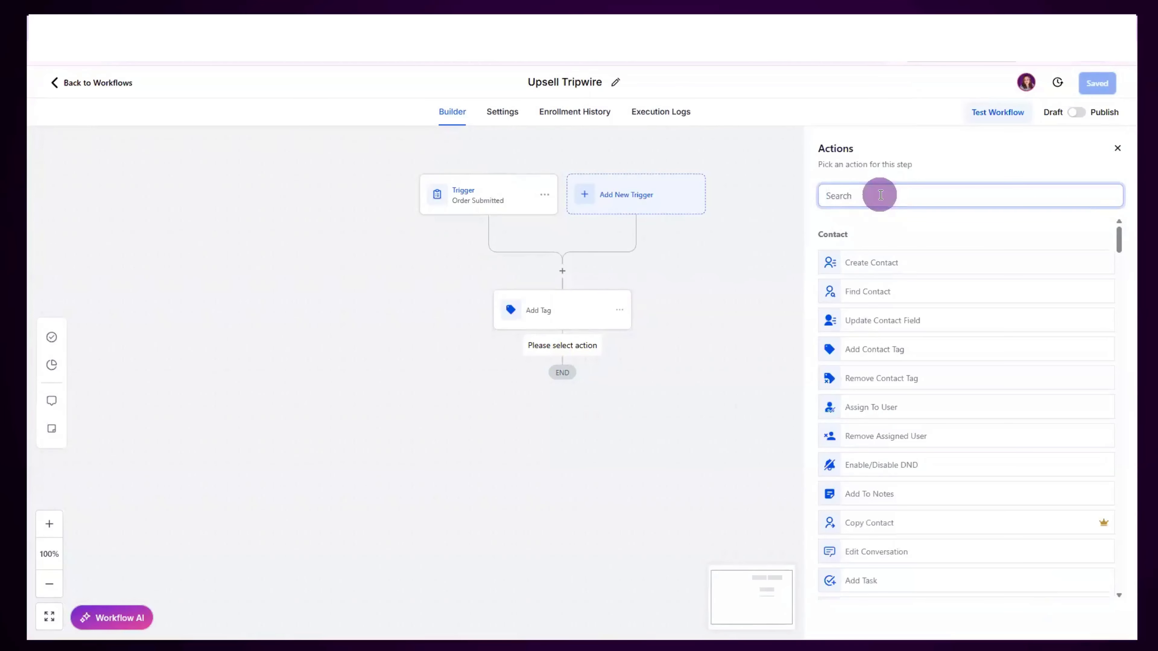
type("email")
left_click(860, 263)
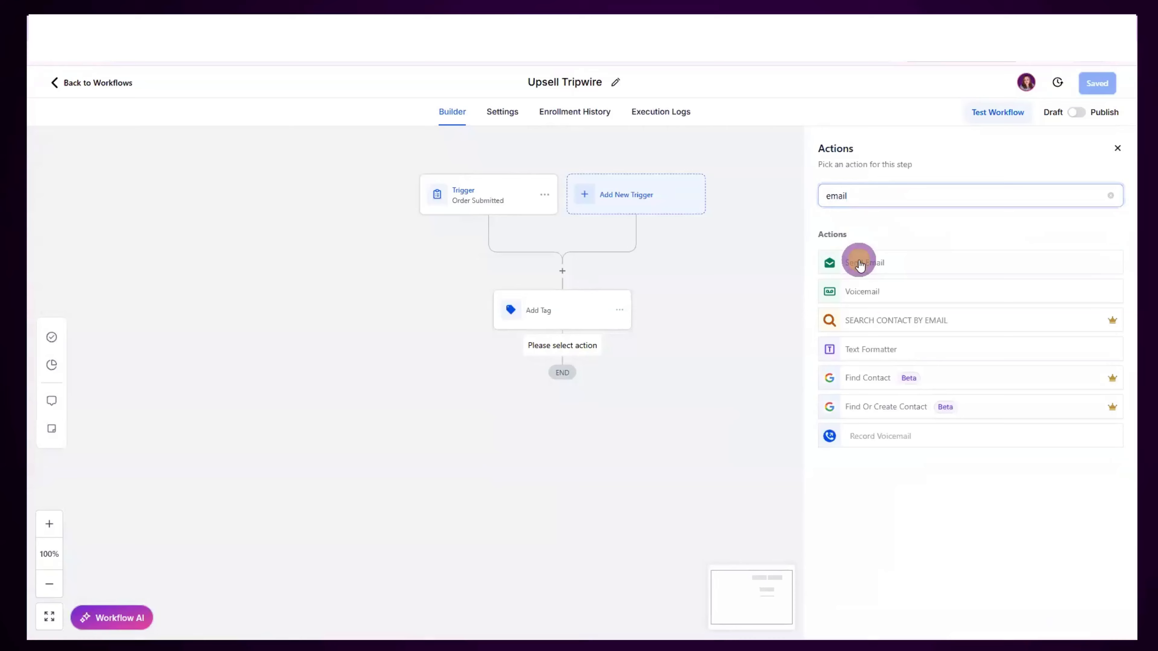
scroll(904, 280, "down", 5)
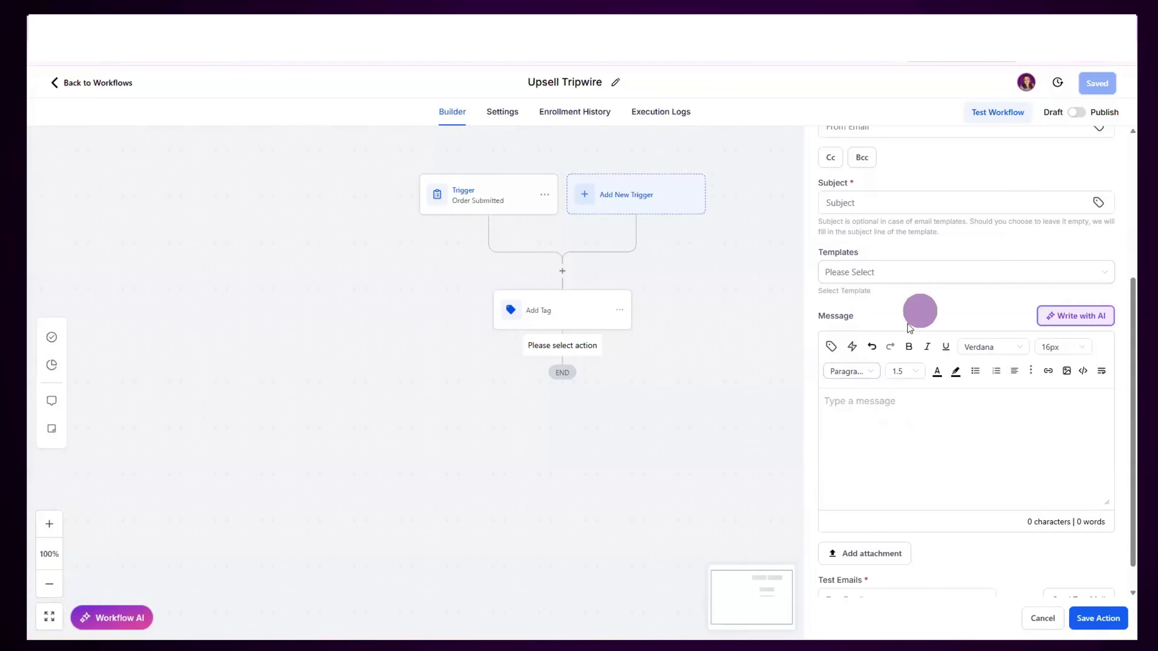
type("Here is how you acess yoru")
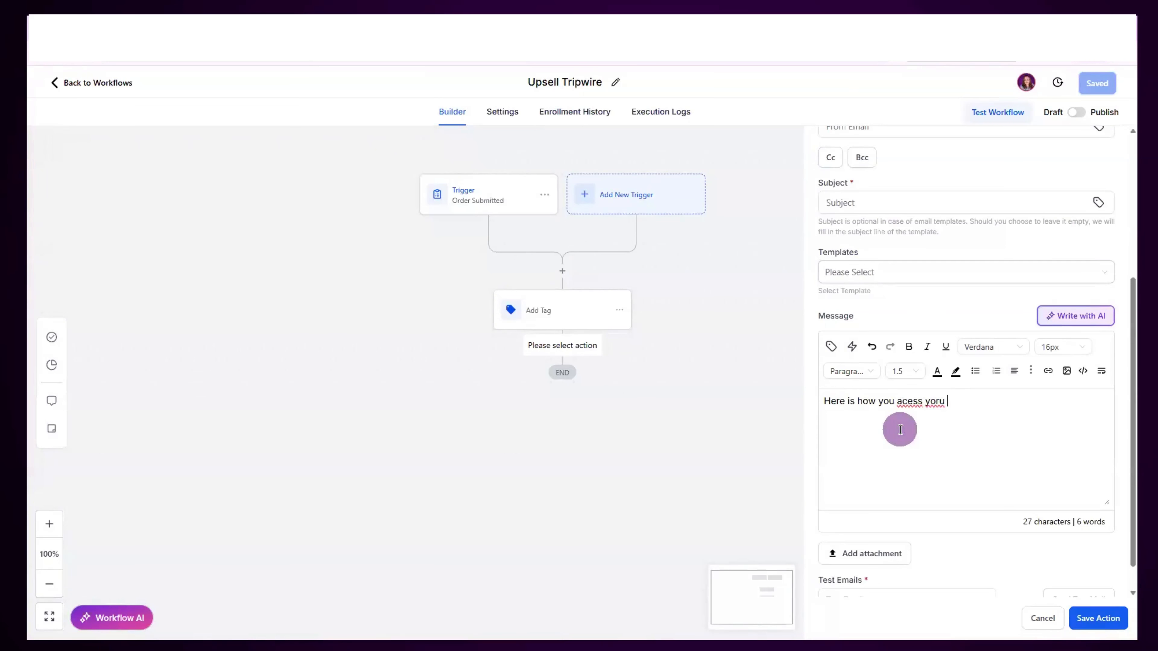
key("BackSpace")
key("BackSpace")
key("BackSpace")
type("ur account")
Enter a subject line beginning with "Here is" for the email, and save both the action and the workflow
left_click(866, 205)
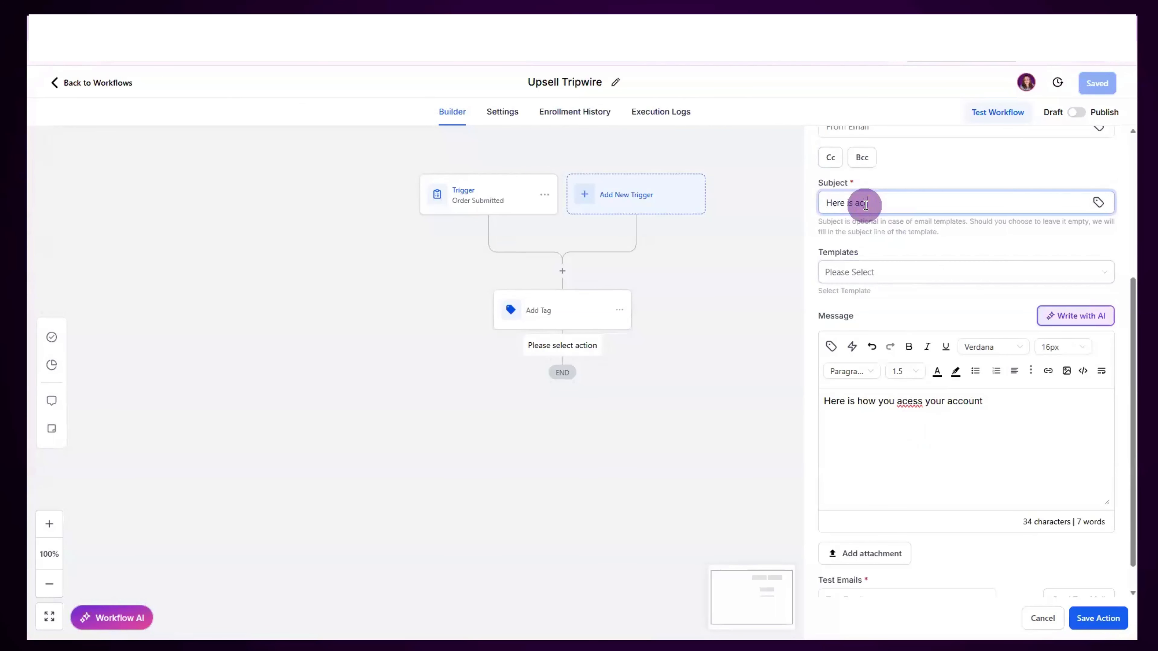
left_click(1080, 612)
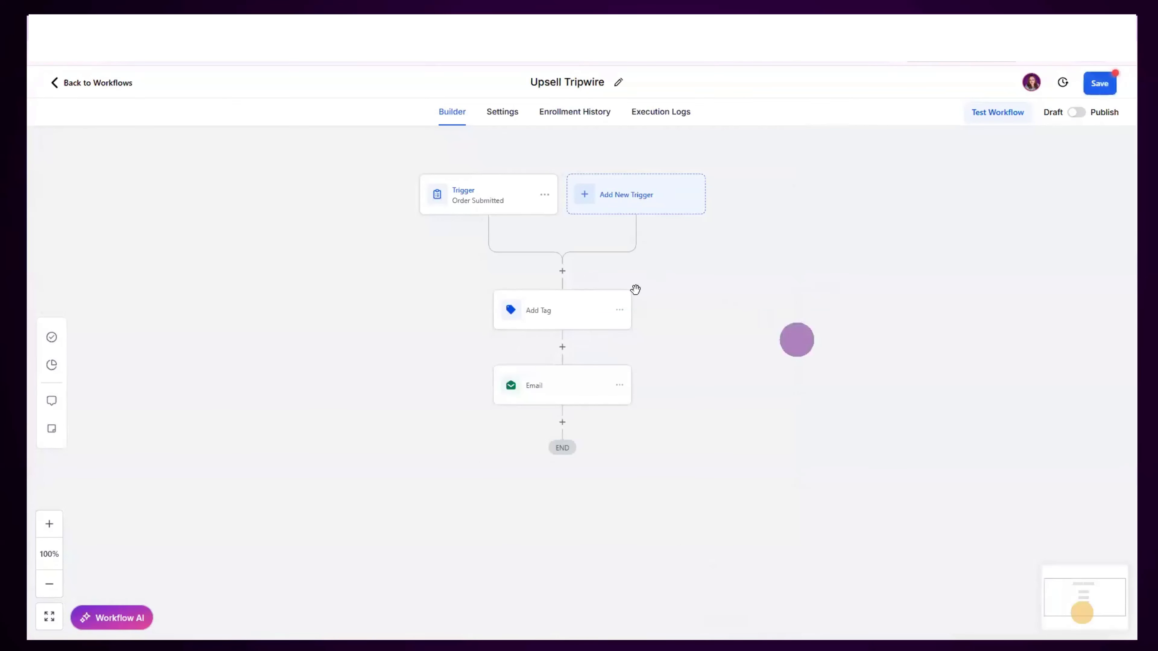
left_click(1099, 83)
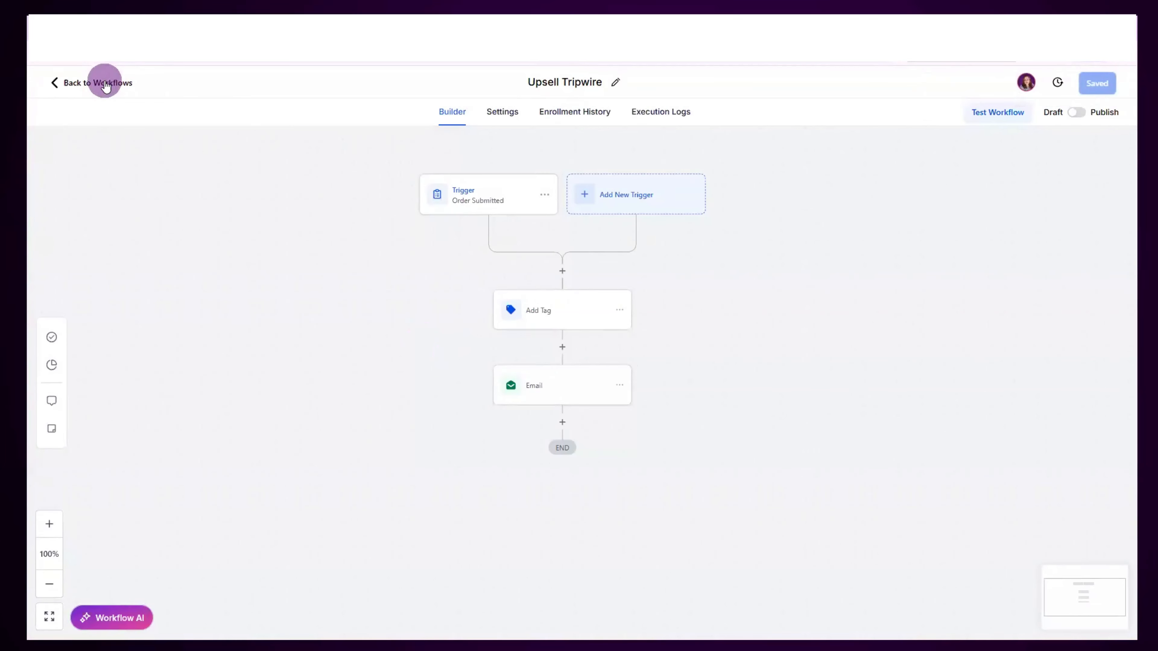
Return to the Tripwire workflow folder and create a new blank workflow named Downsell
left_click(120, 81)
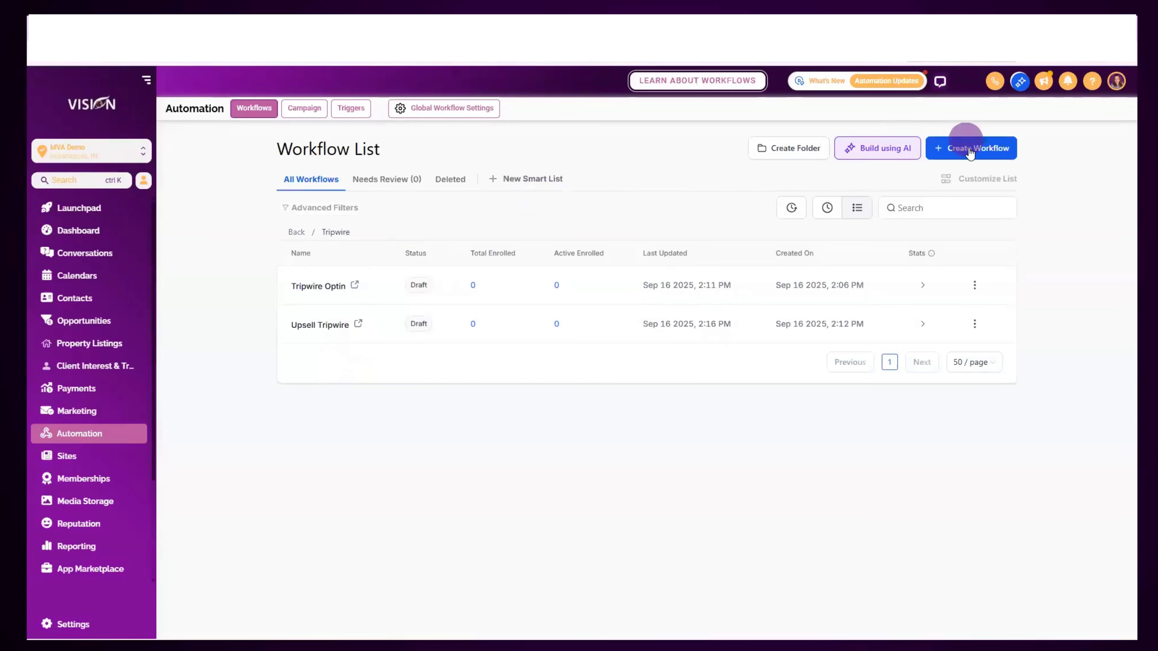
left_click(970, 153)
left_click(935, 182)
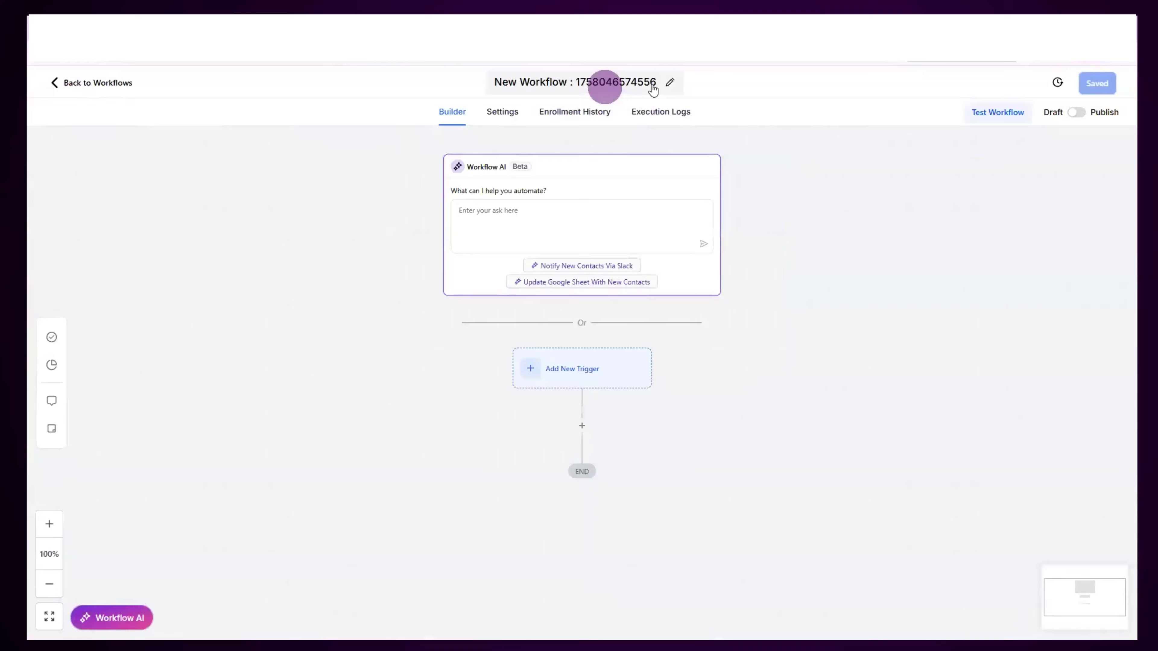
left_click(499, 90)
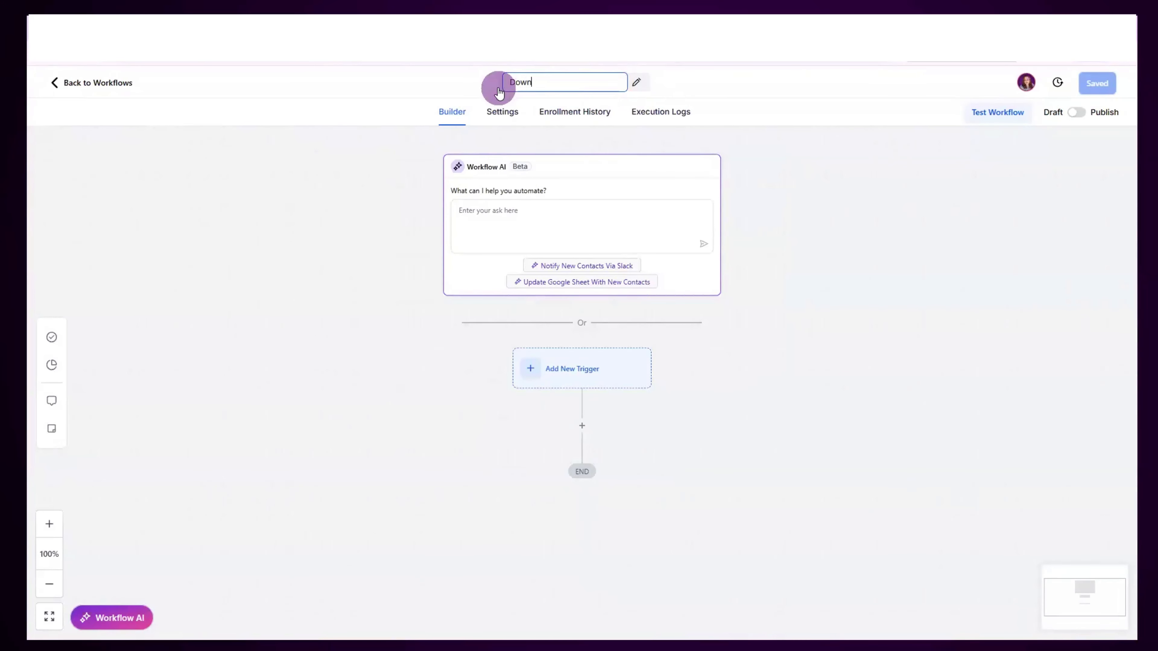
type("Downsell")
Add an Order Submitted trigger to the Downsell workflow
left_click(554, 371)
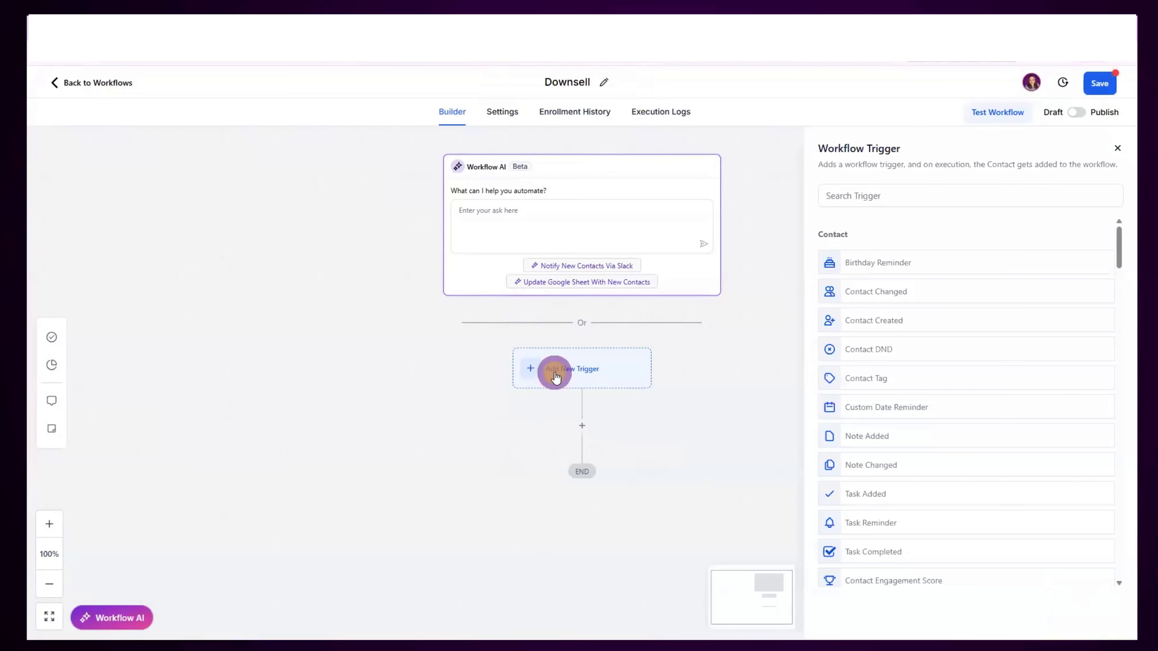
left_click(891, 196)
type("order")
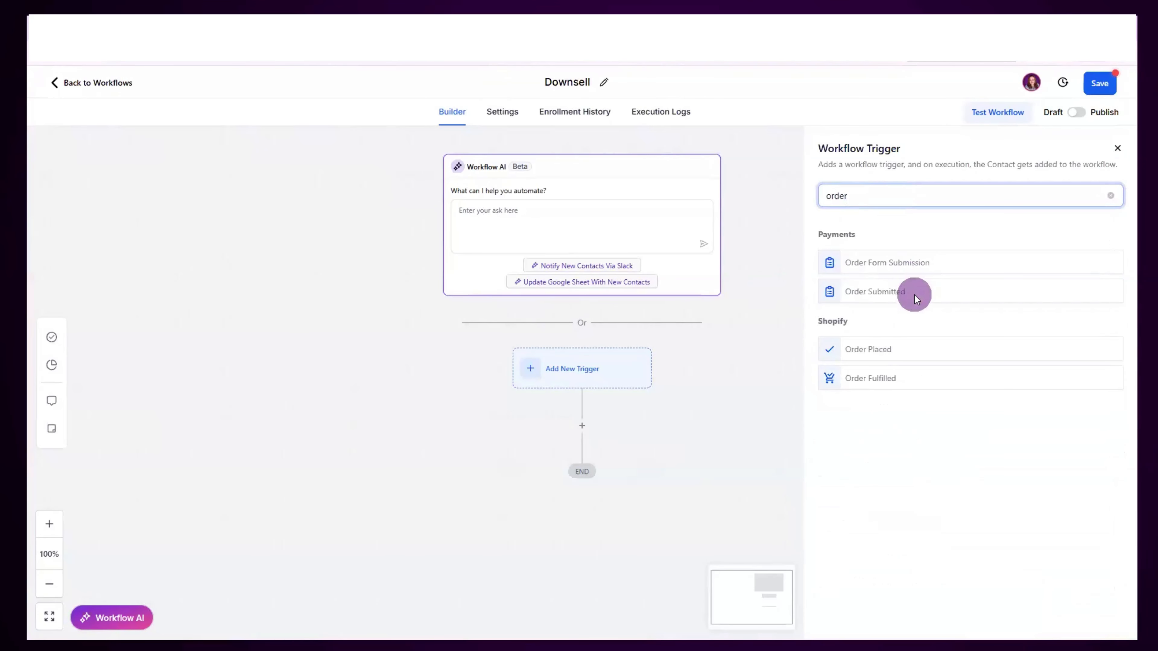
left_click(916, 291)
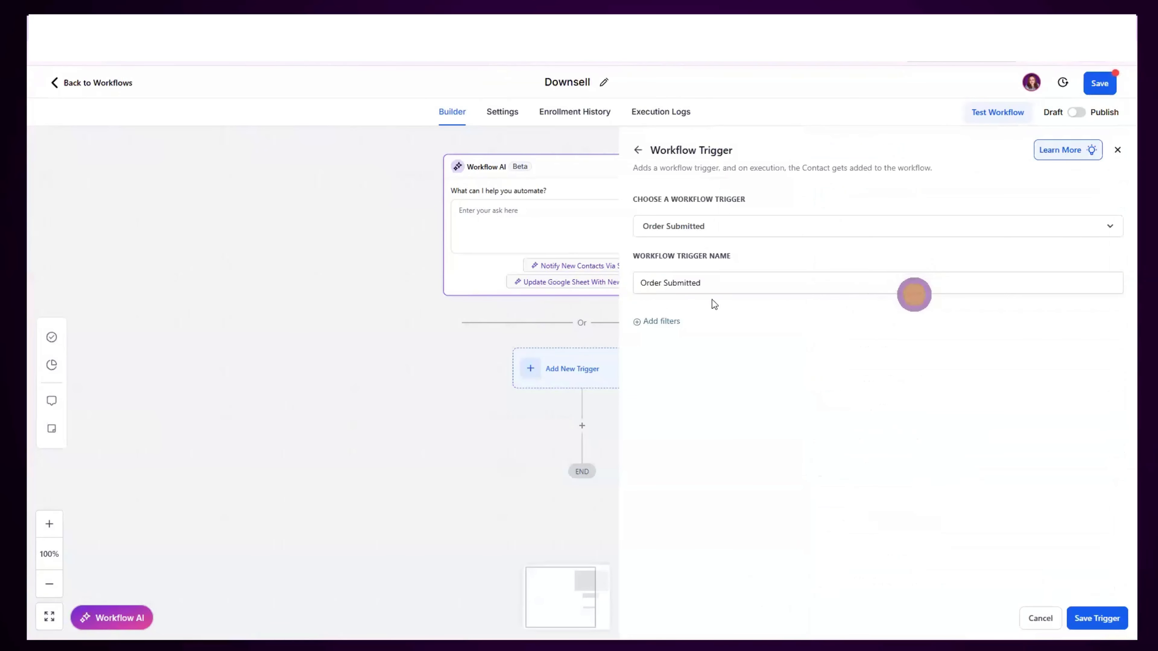
Filter the Downsell workflow's Order Submitted trigger to Global Product Is DIY and save the trigger
left_click(687, 336)
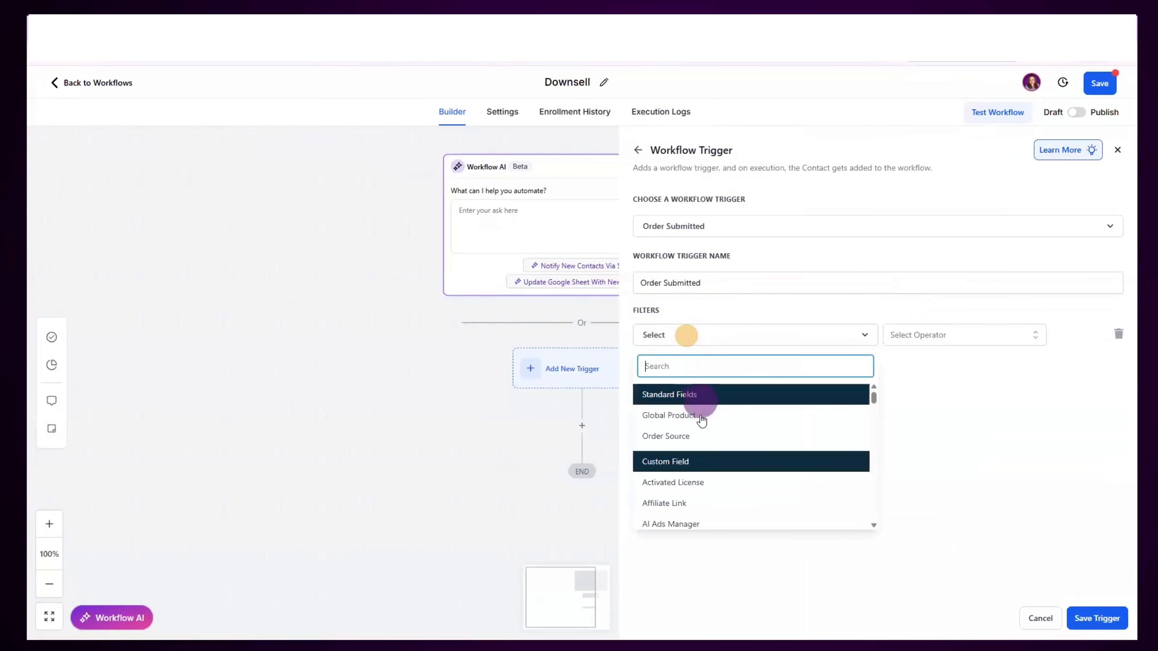
left_click(698, 413)
left_click(905, 337)
left_click(906, 362)
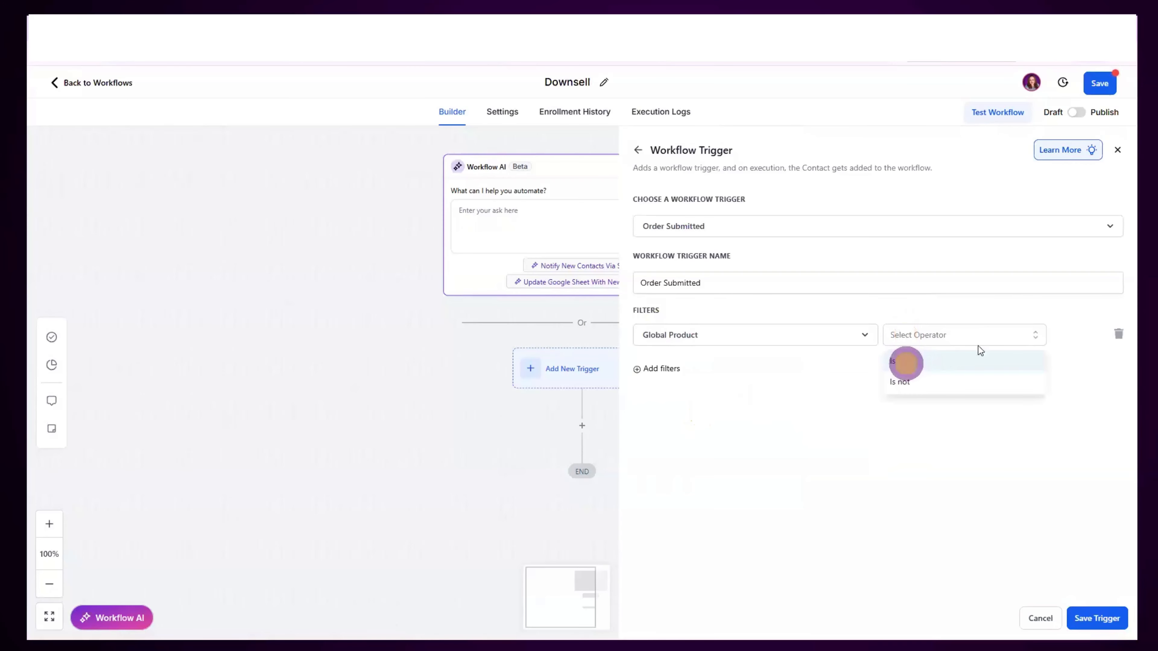
left_click(988, 334)
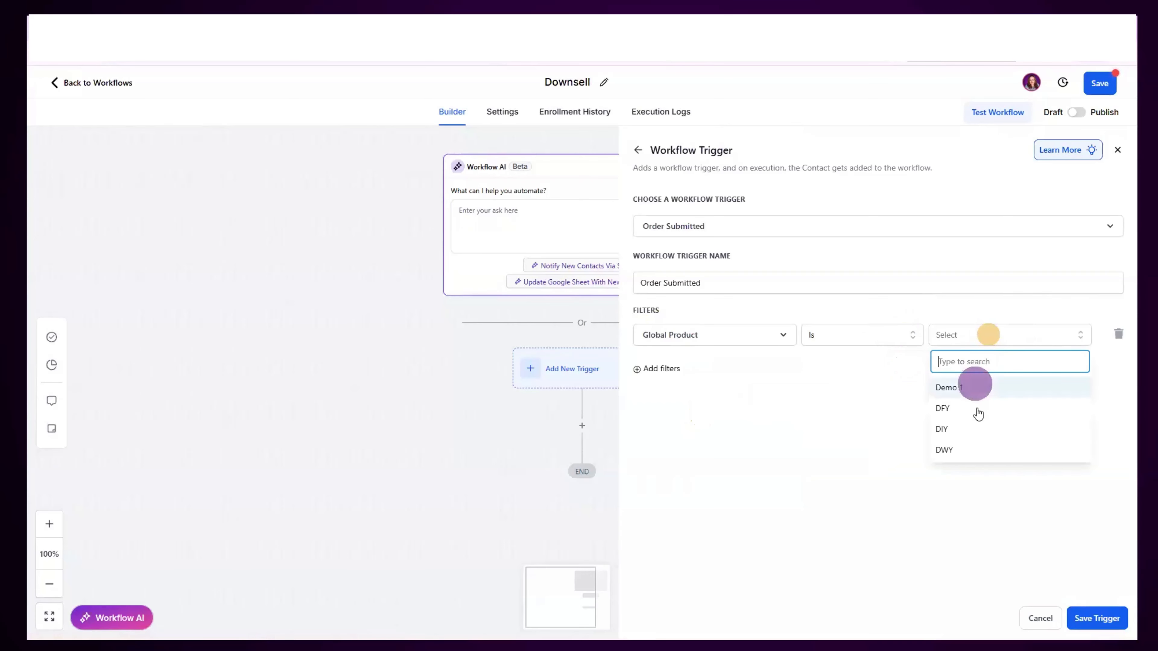
left_click(971, 436)
left_click(1109, 626)
Start adding an action below the Order Submitted trigger and save the Downsell workflow
left_click_drag(866, 411, 849, 304)
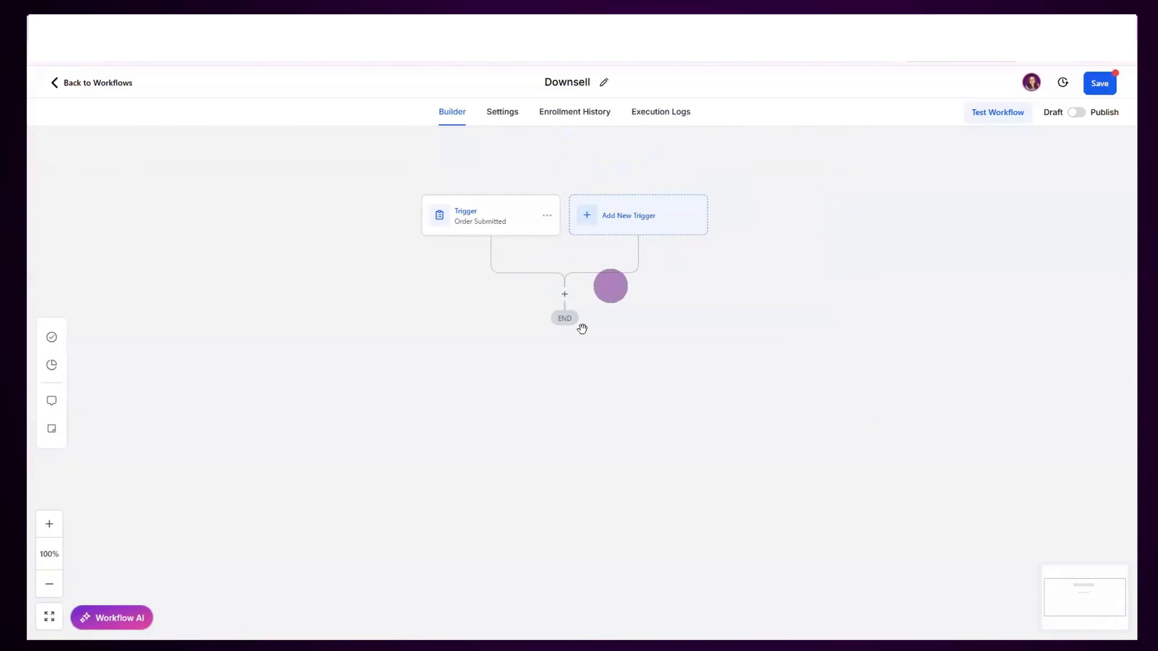
left_click(565, 294)
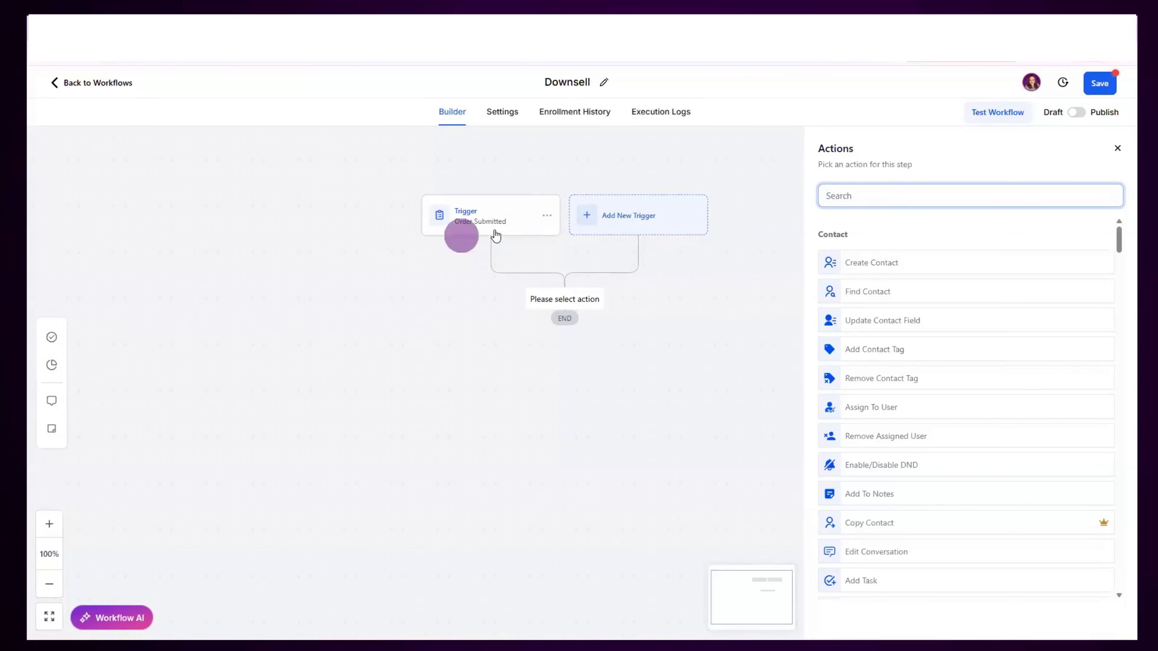
left_click(1103, 83)
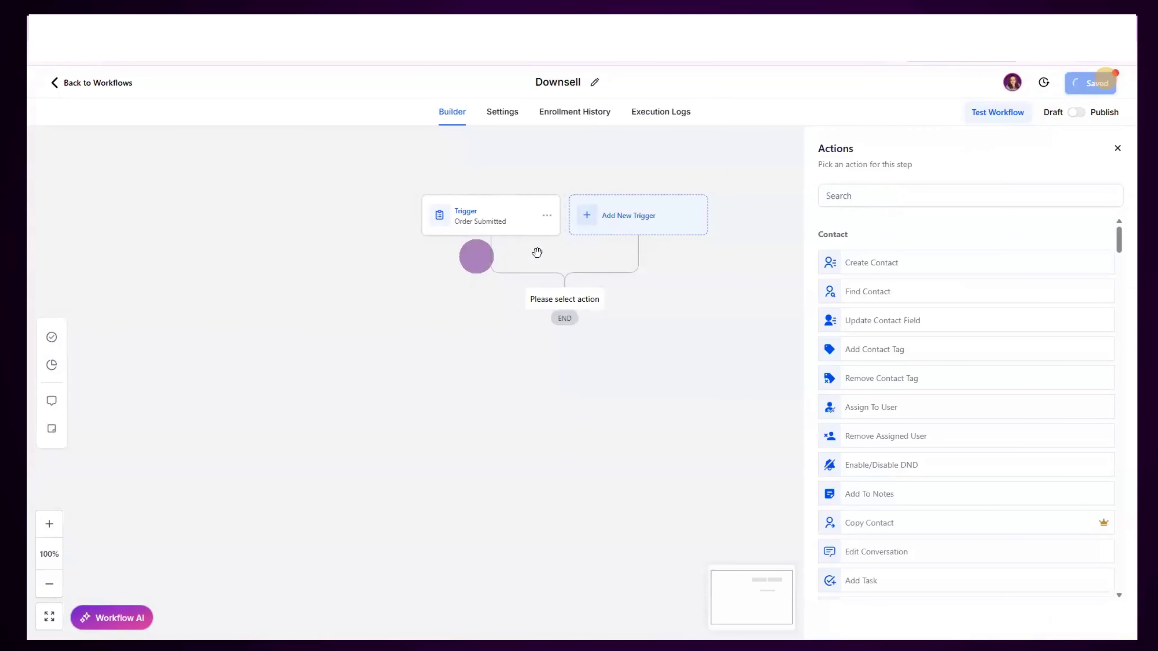
Look through the available workflow actions, from the communication and internal actions to the opportunity and payment ones
scroll(908, 502, "down", 12)
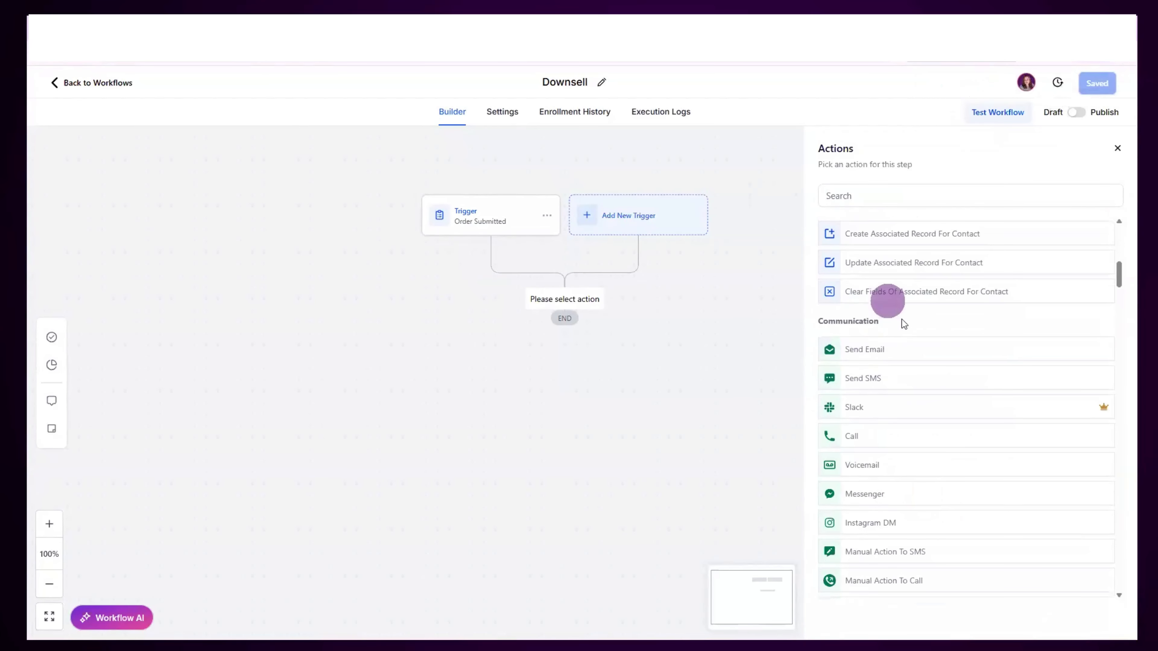
scroll(907, 402, "down", 10)
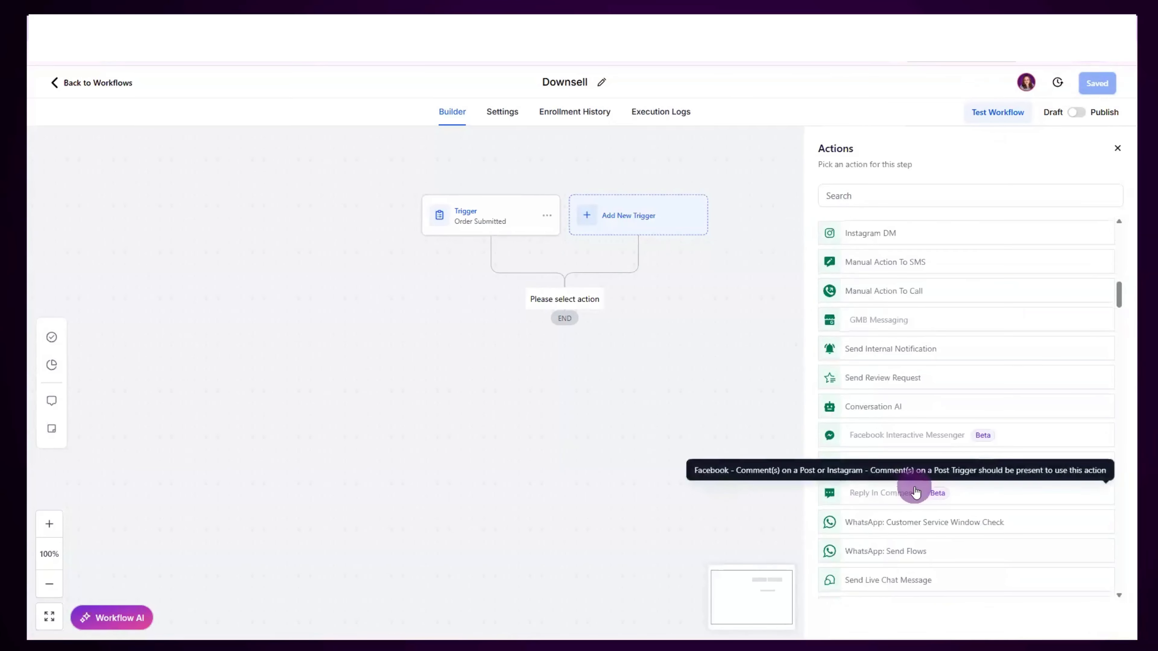
scroll(960, 533, "down", 2)
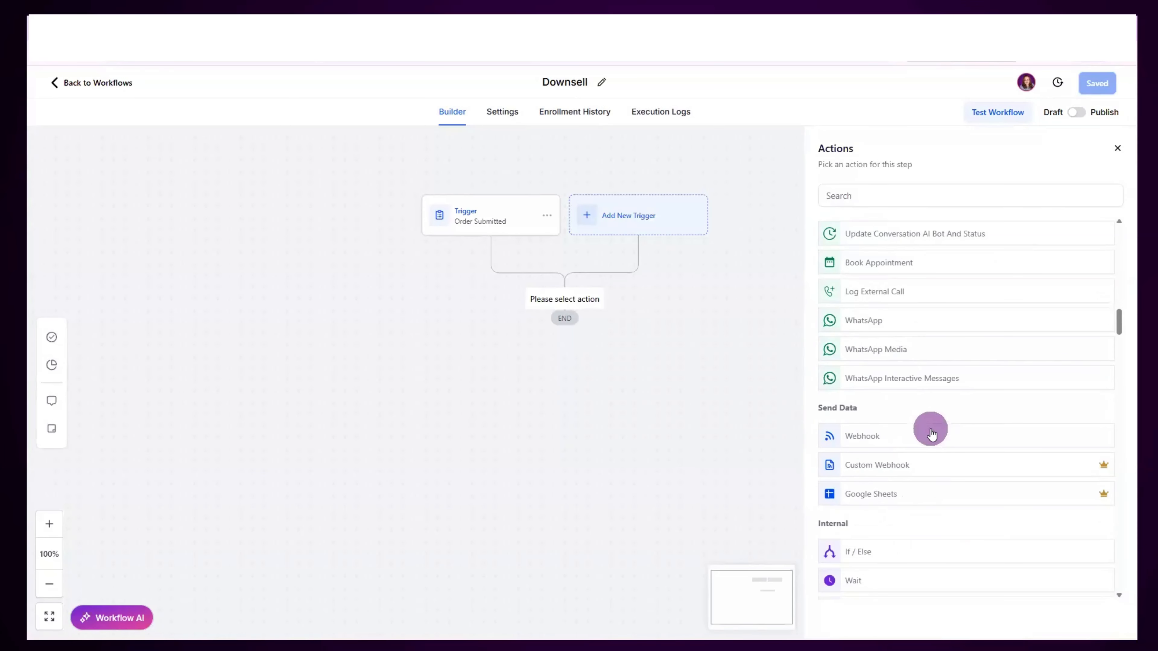
scroll(932, 435, "down", 8)
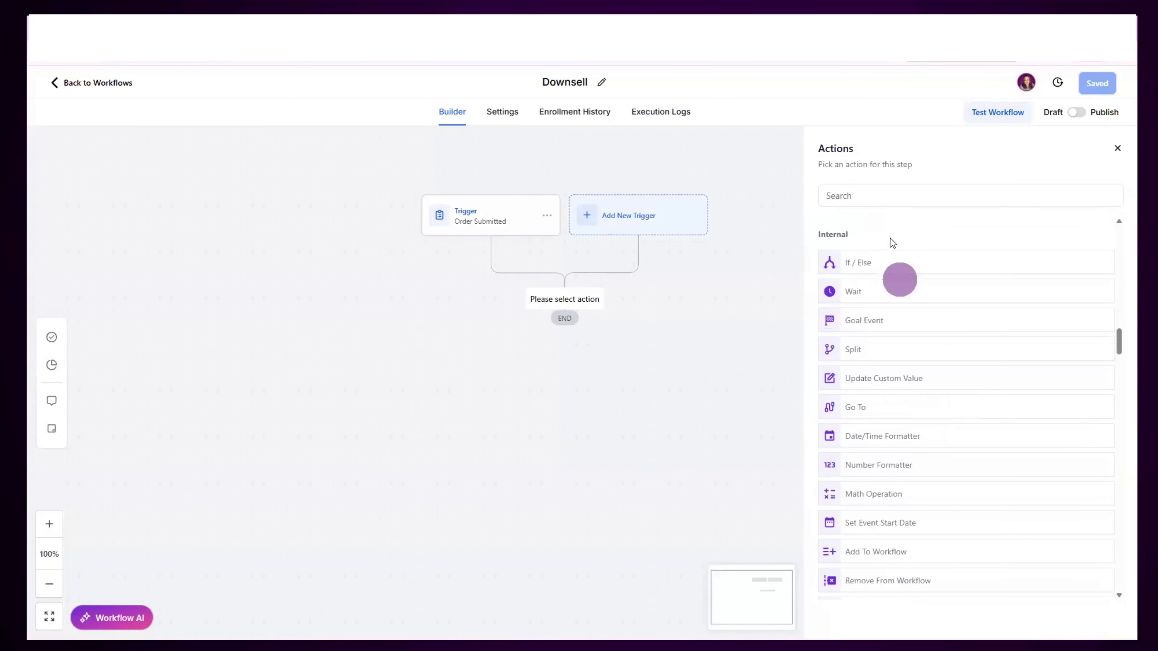
scroll(1012, 424, "down", 10)
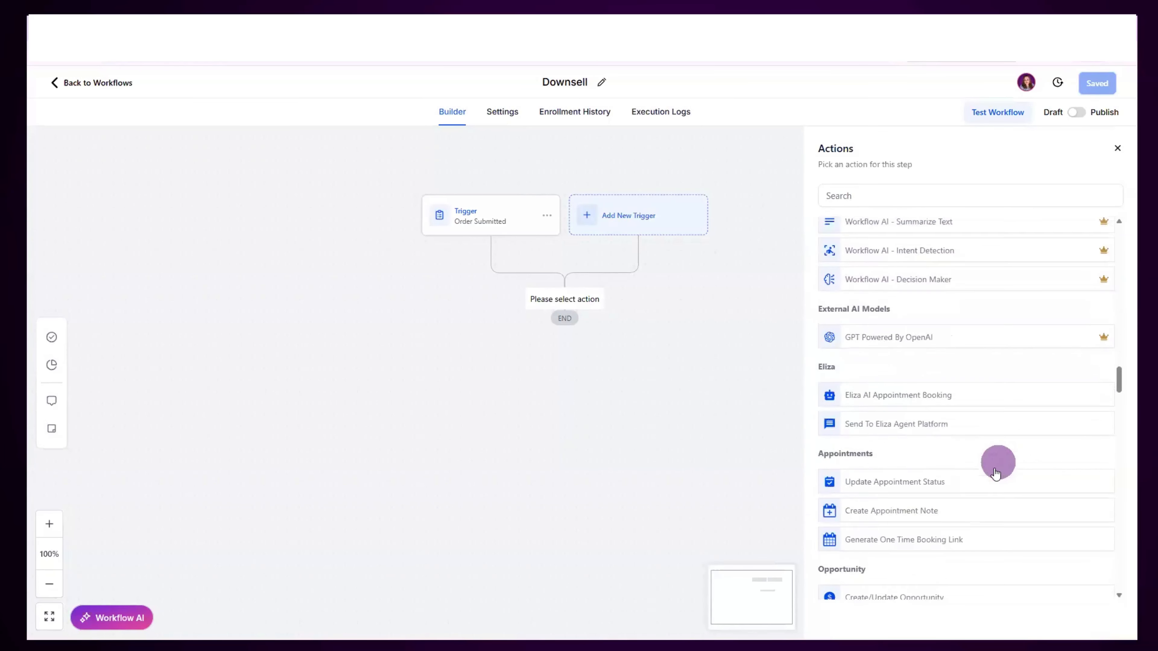
scroll(995, 471, "down", 7)
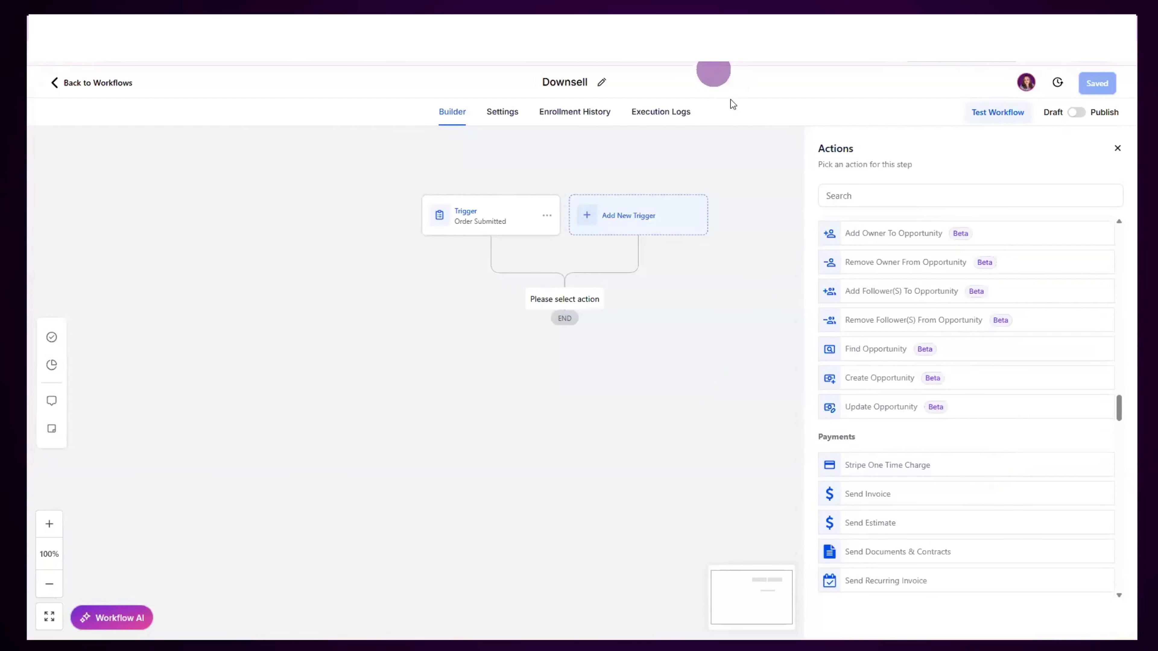